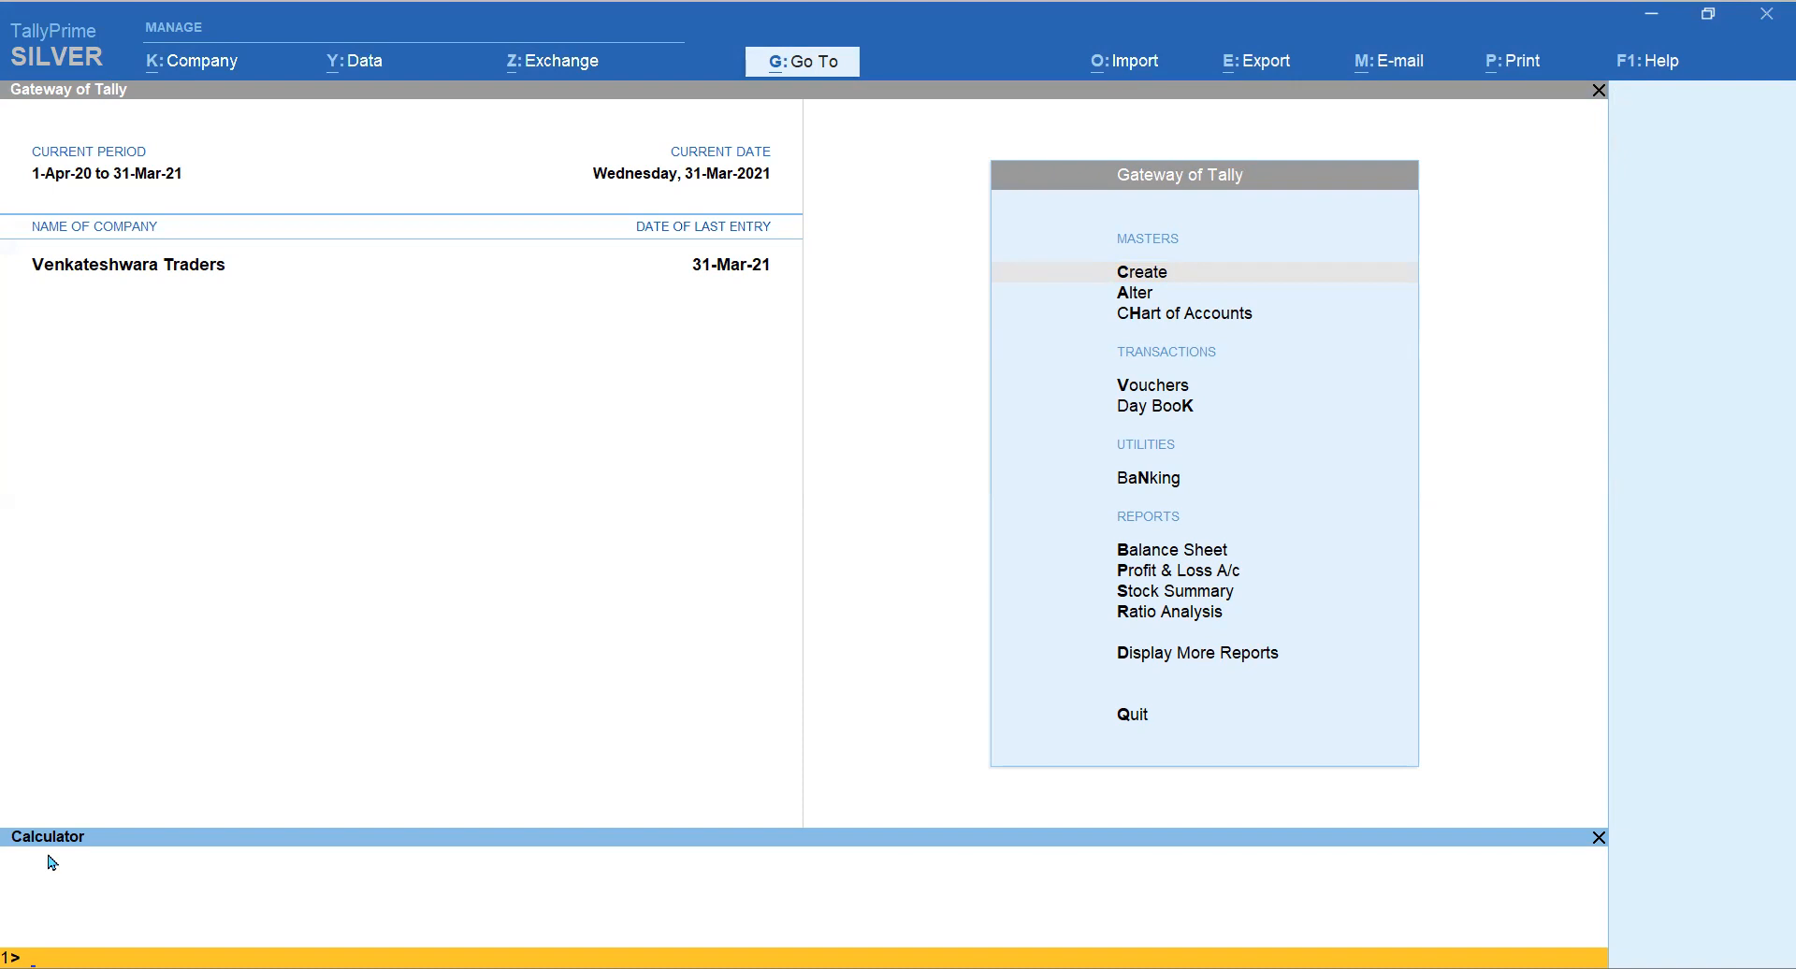
# Step: Look up the closing balances of the cash ledger and the Sales Accounts group in the calculator
pyautogui.write('cash')
pyautogui.press('Return')
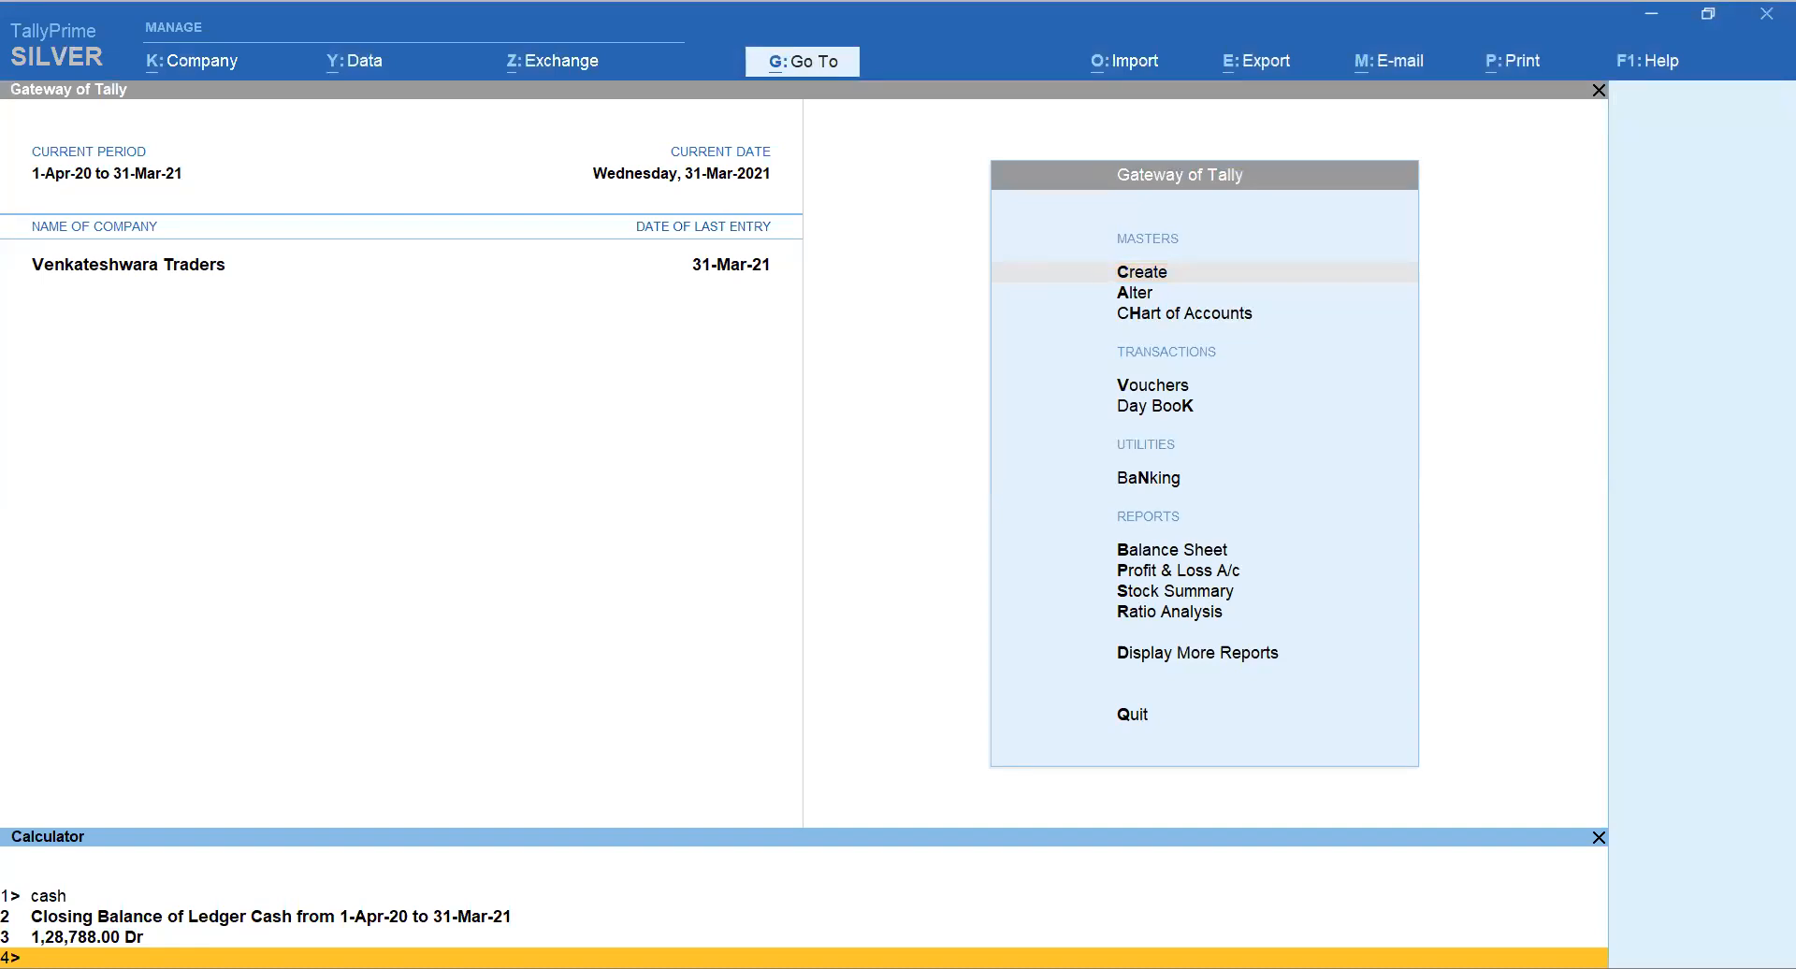
pyautogui.write('Sales Accounts')
pyautogui.press('Return')
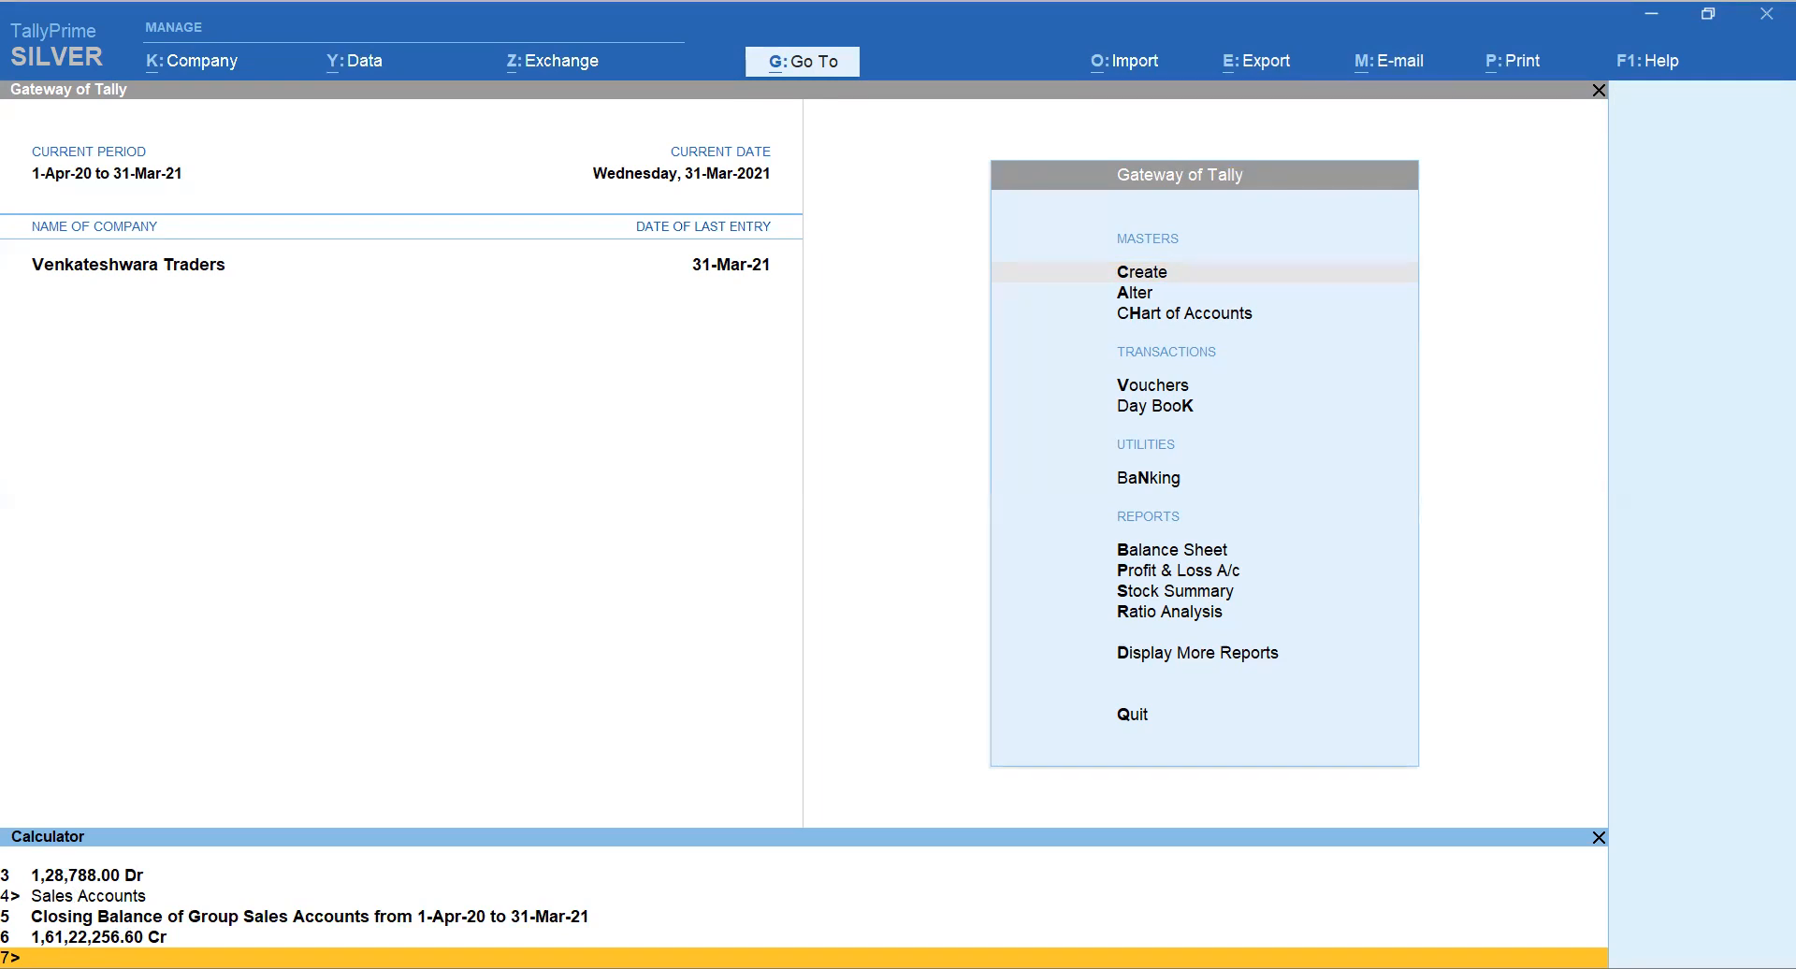
# Step: Start a payment voucher with Bank of Baroda-Savings A/c as the account
pyautogui.click(222, 623)
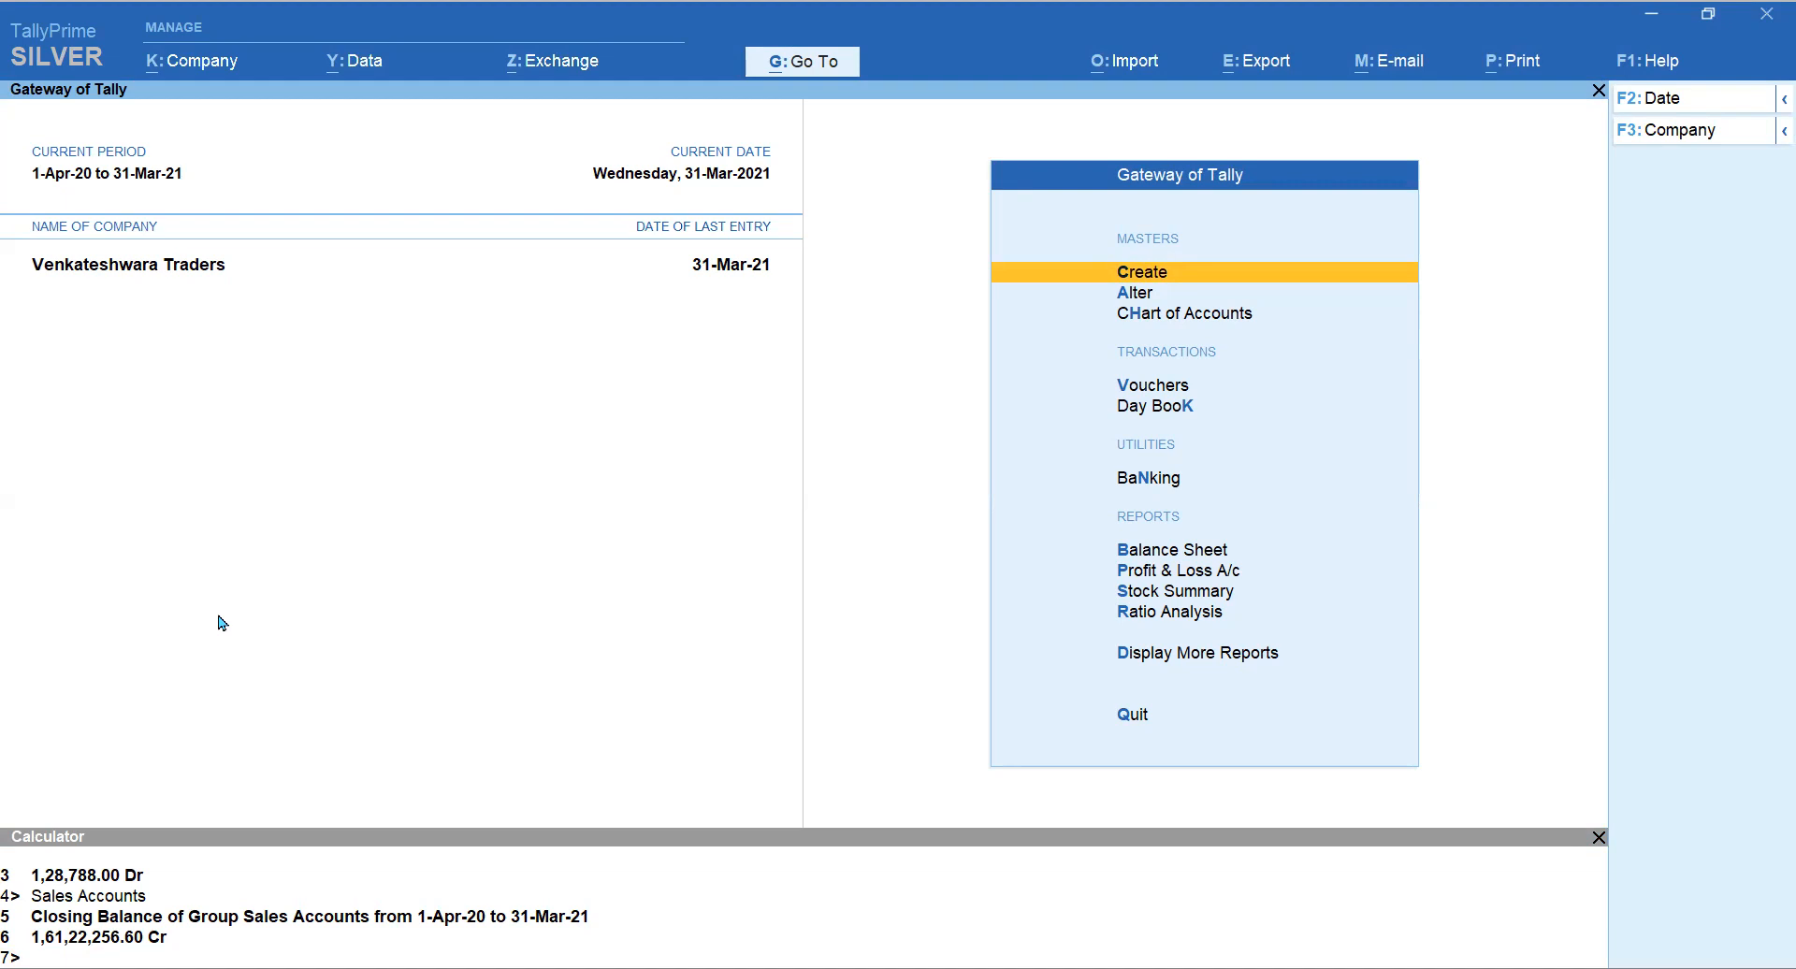
pyautogui.press('v')
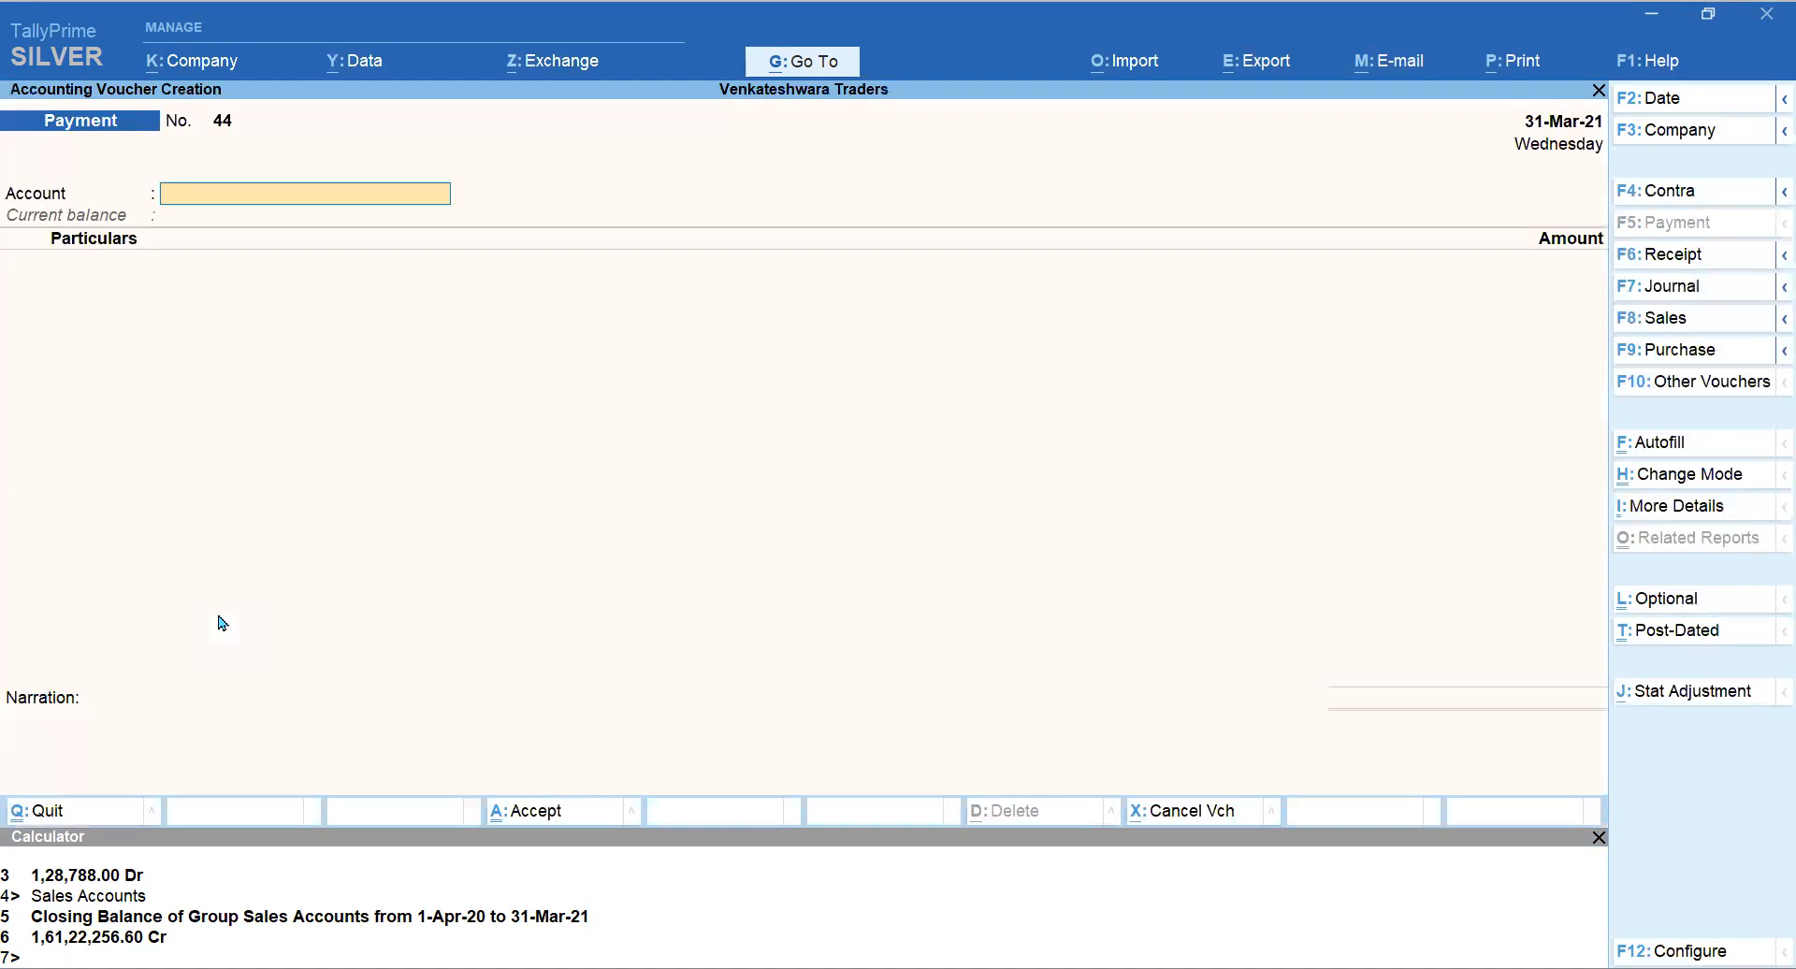
pyautogui.press('Return')
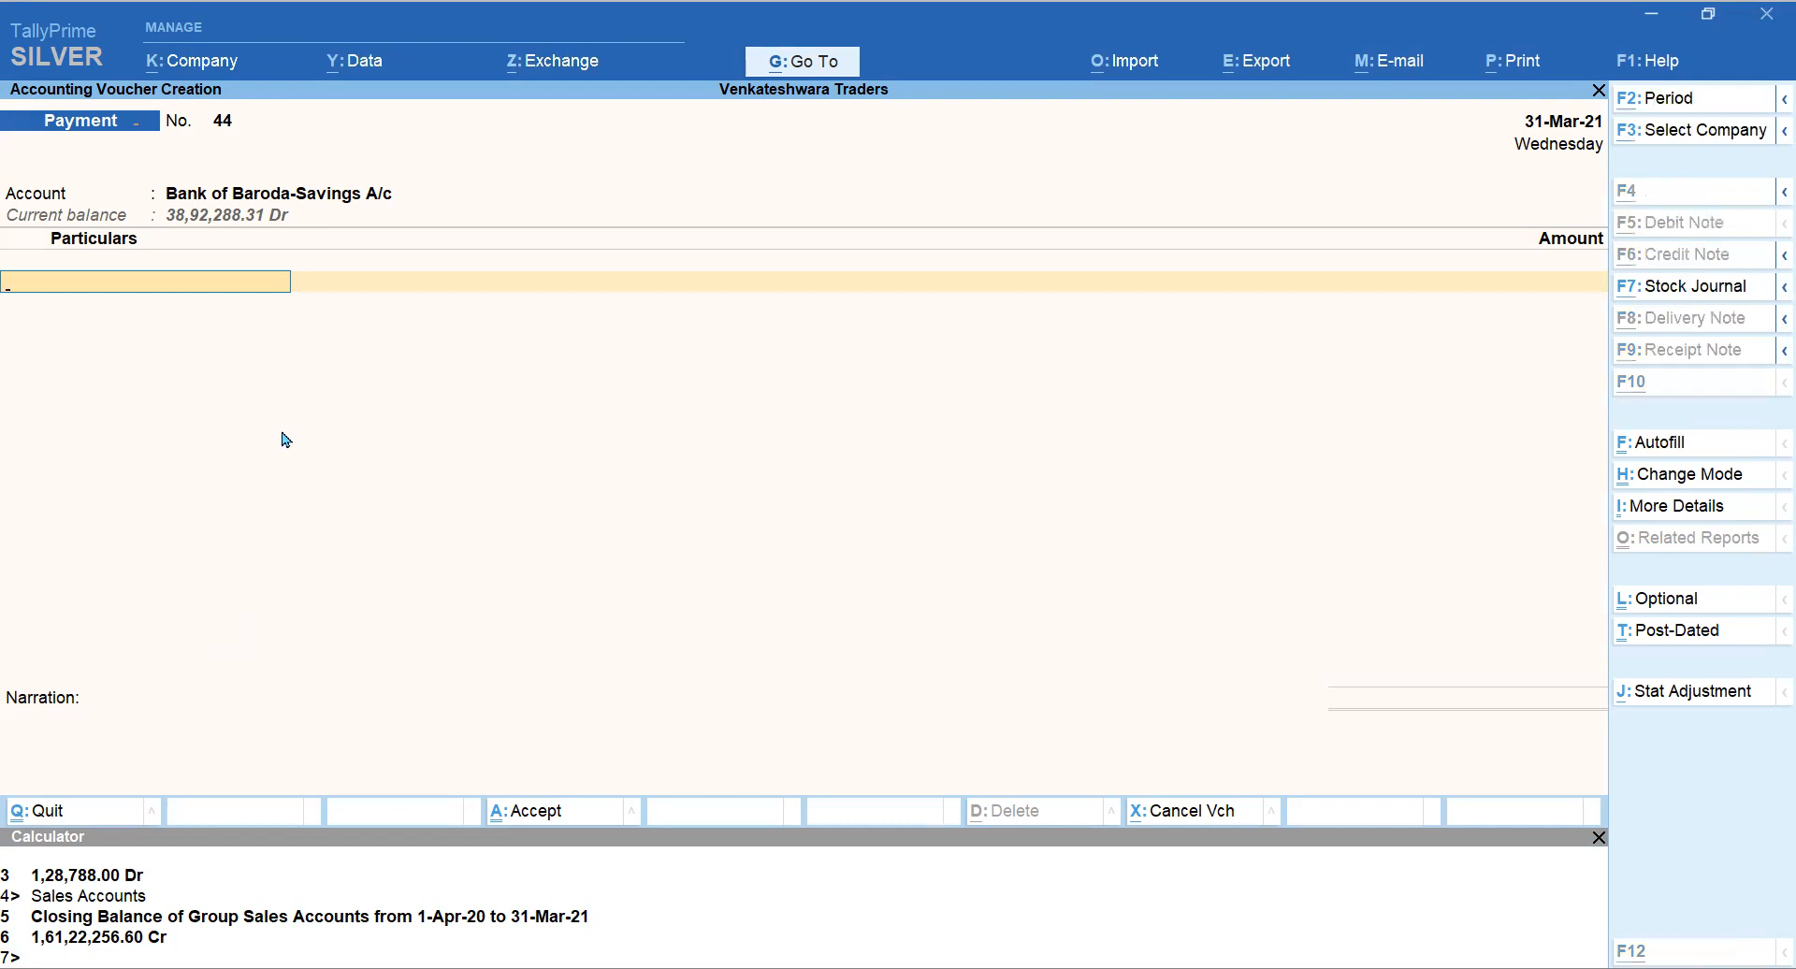
# Step: Create a new ledger named EB Bill under the Indirect Expenses group from within the payment voucher
pyautogui.hotkey('alt', 'c')
pyautogui.write('EB Bill')
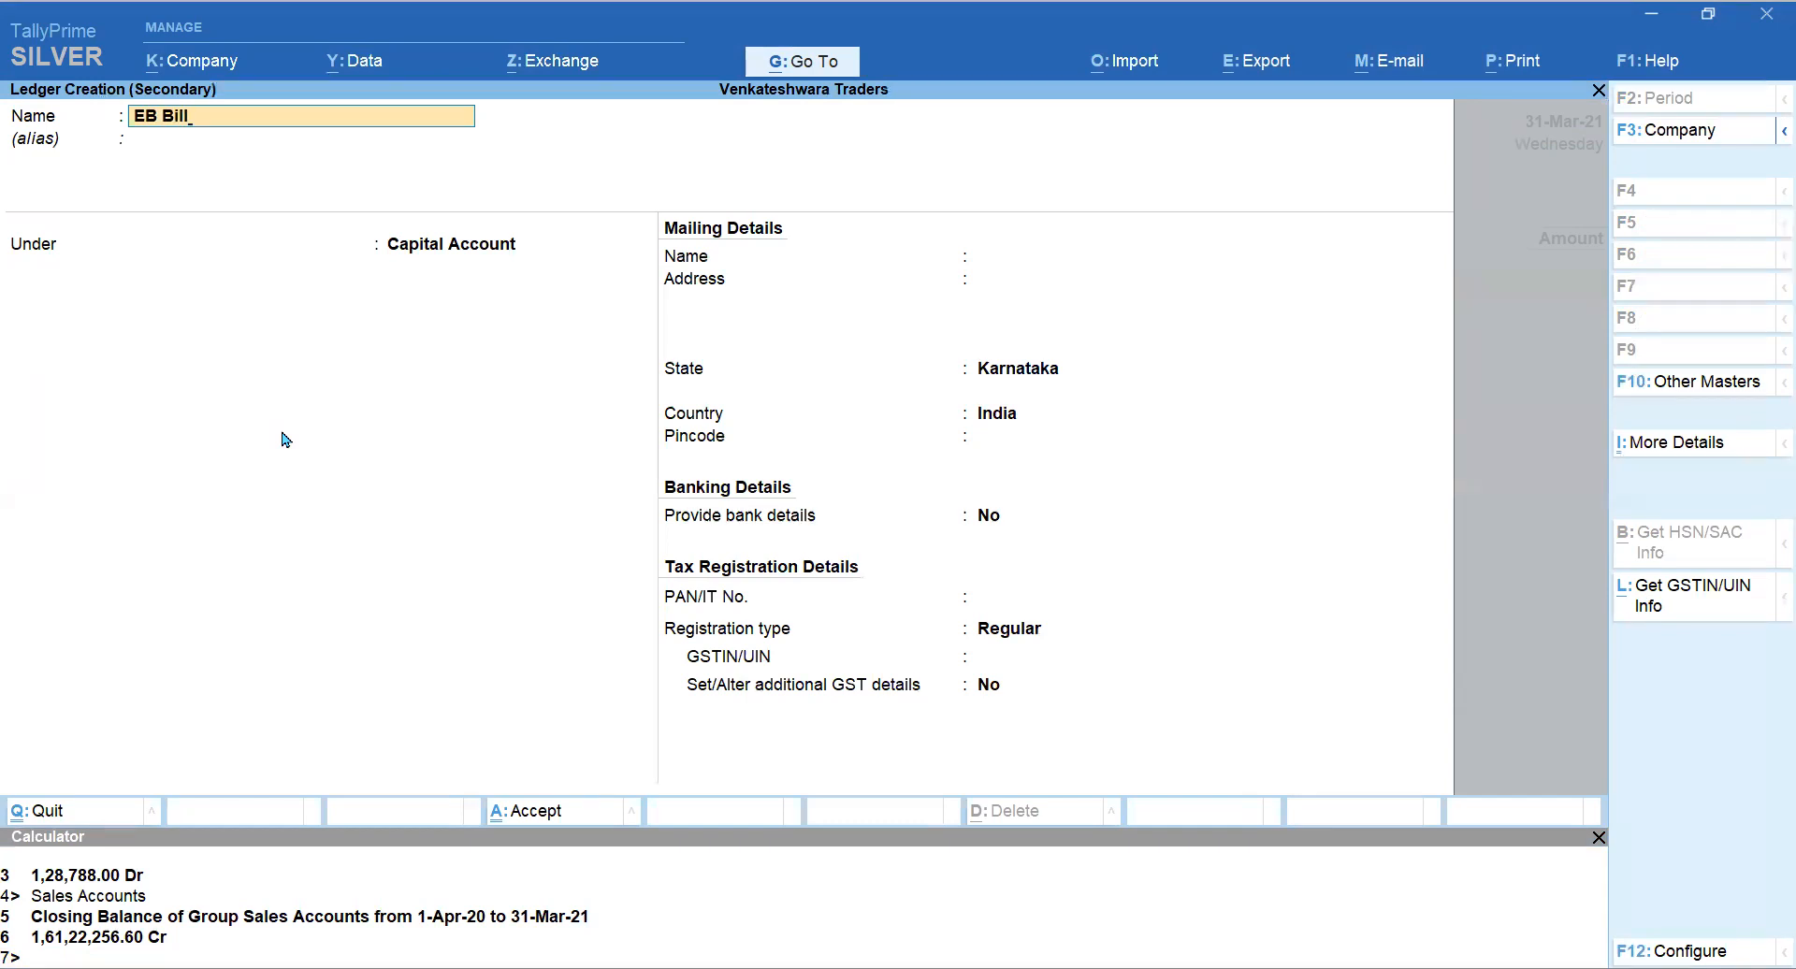
pyautogui.press('Return')
pyautogui.press('Return')
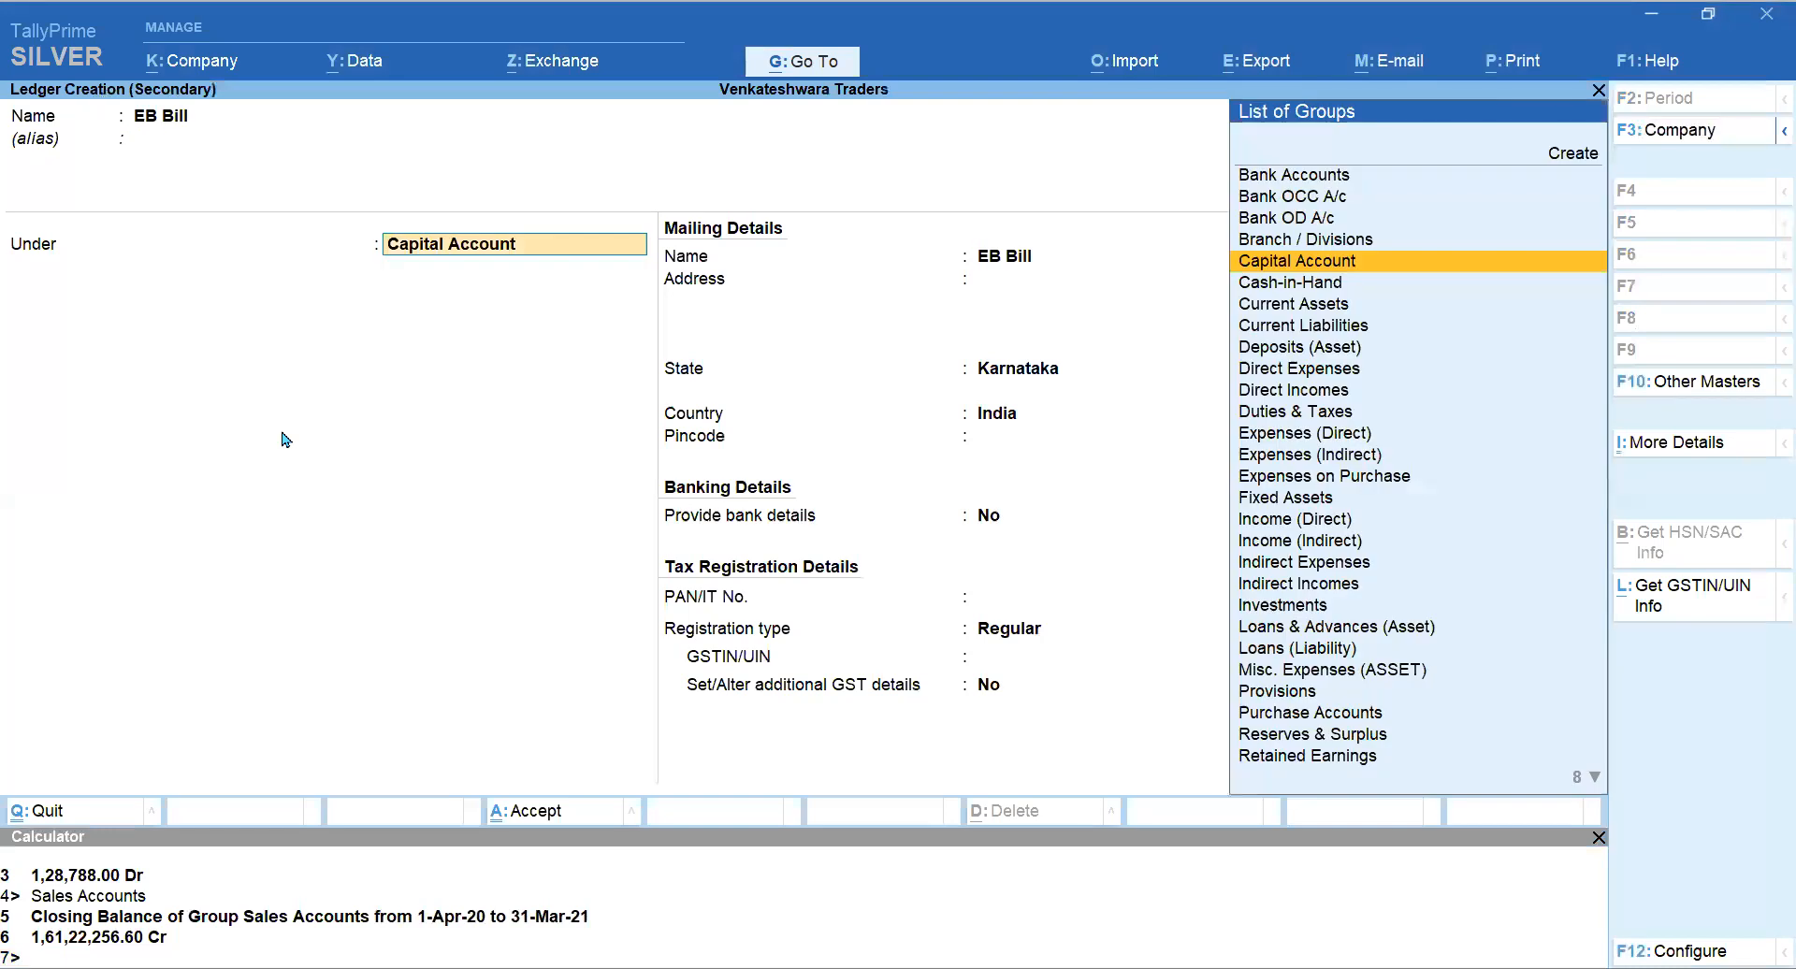
pyautogui.press('BackSpace')
pyautogui.write('Indi')
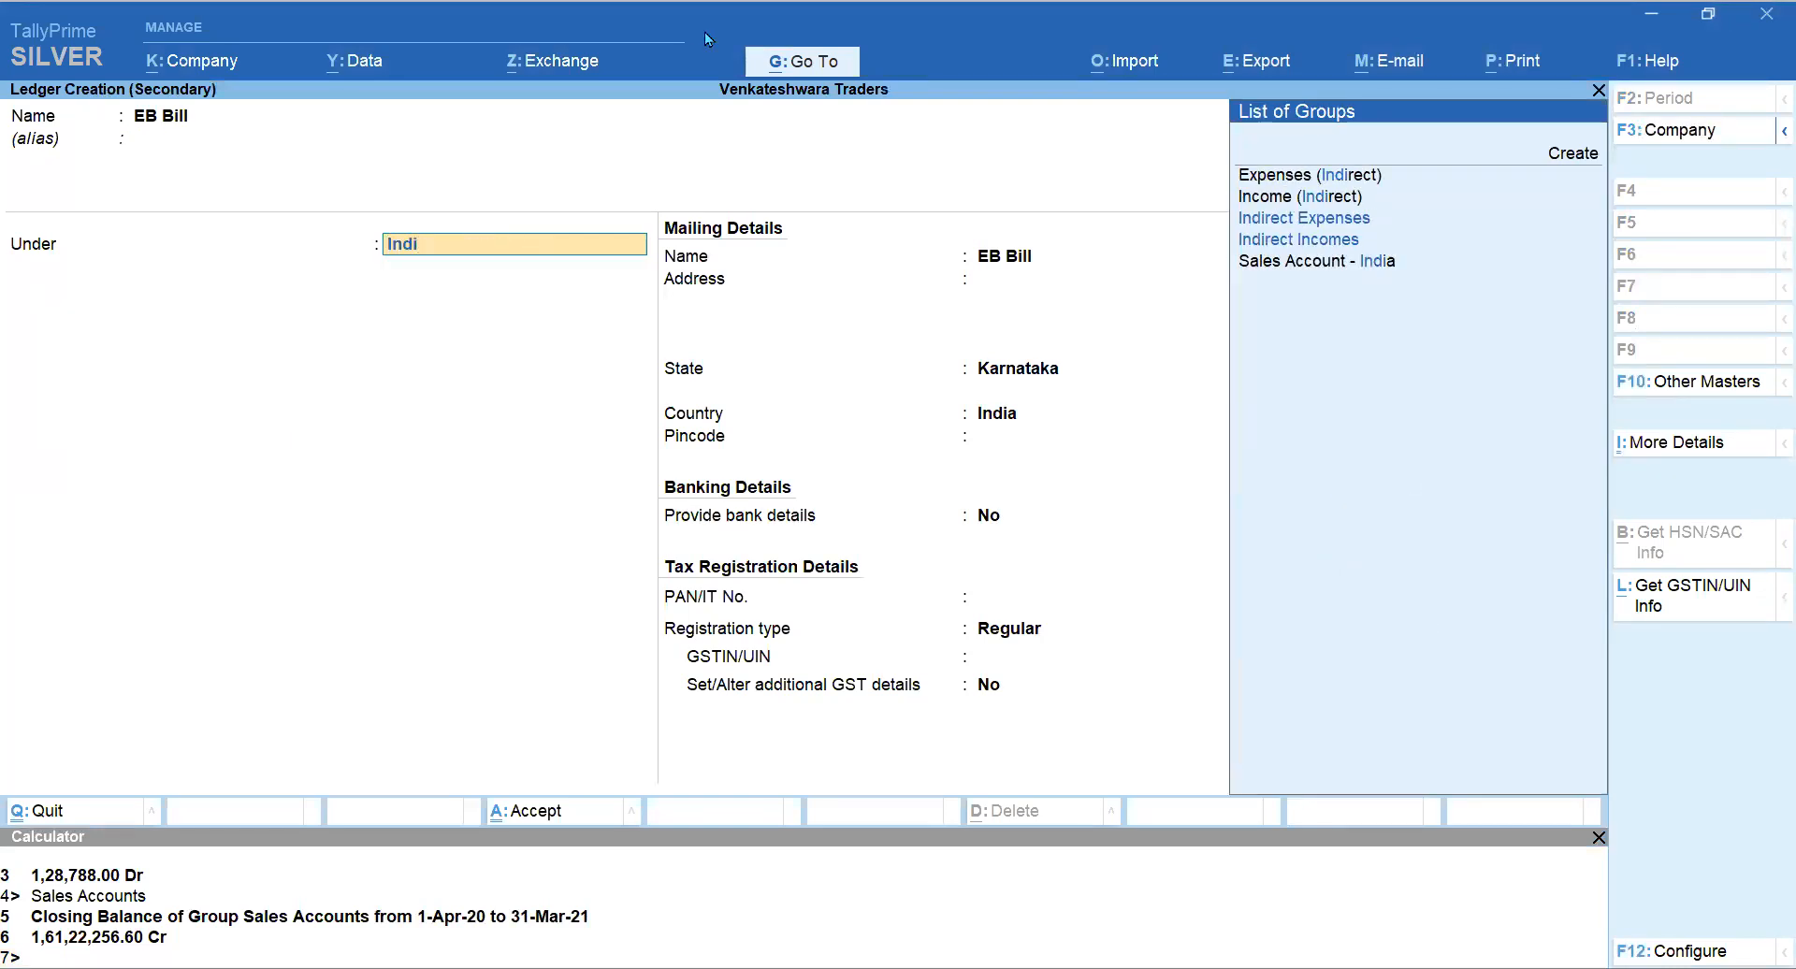
pyautogui.write('rect Ex')
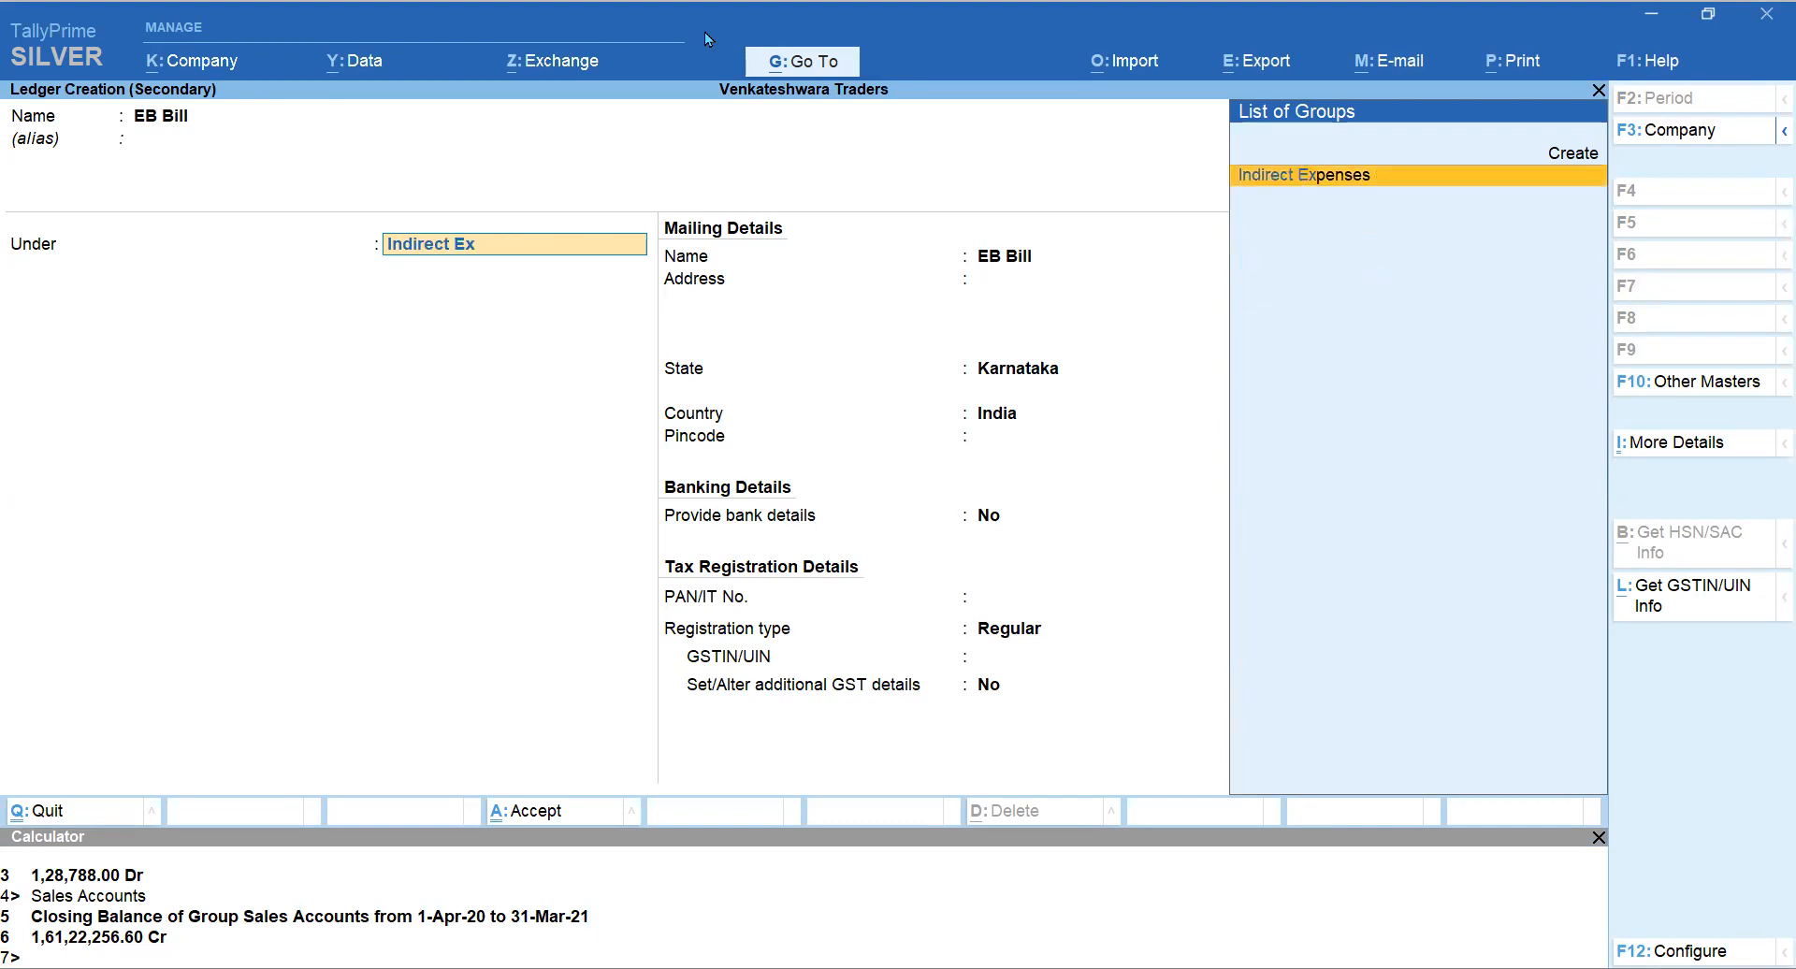
pyautogui.press('Return')
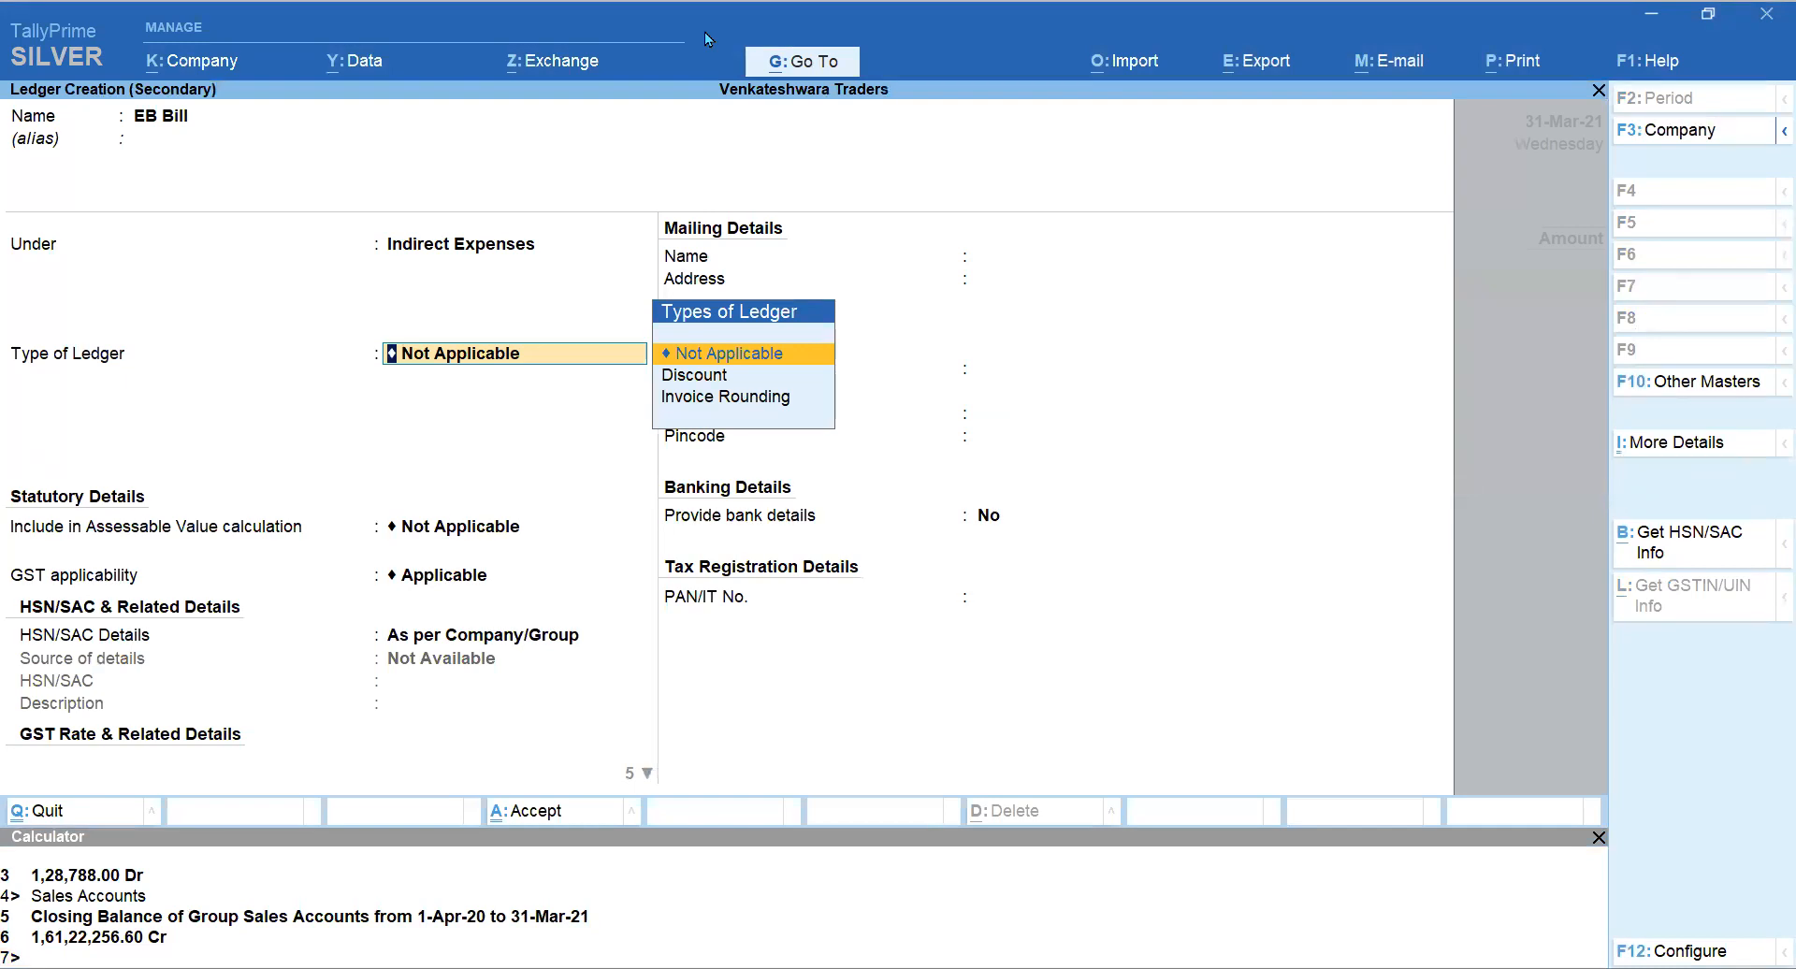
# Step: Set Maintain balances bill-by-bill to No in the additional details of the EB Bill ledger
pyautogui.hotkey('ctrl', 'i')
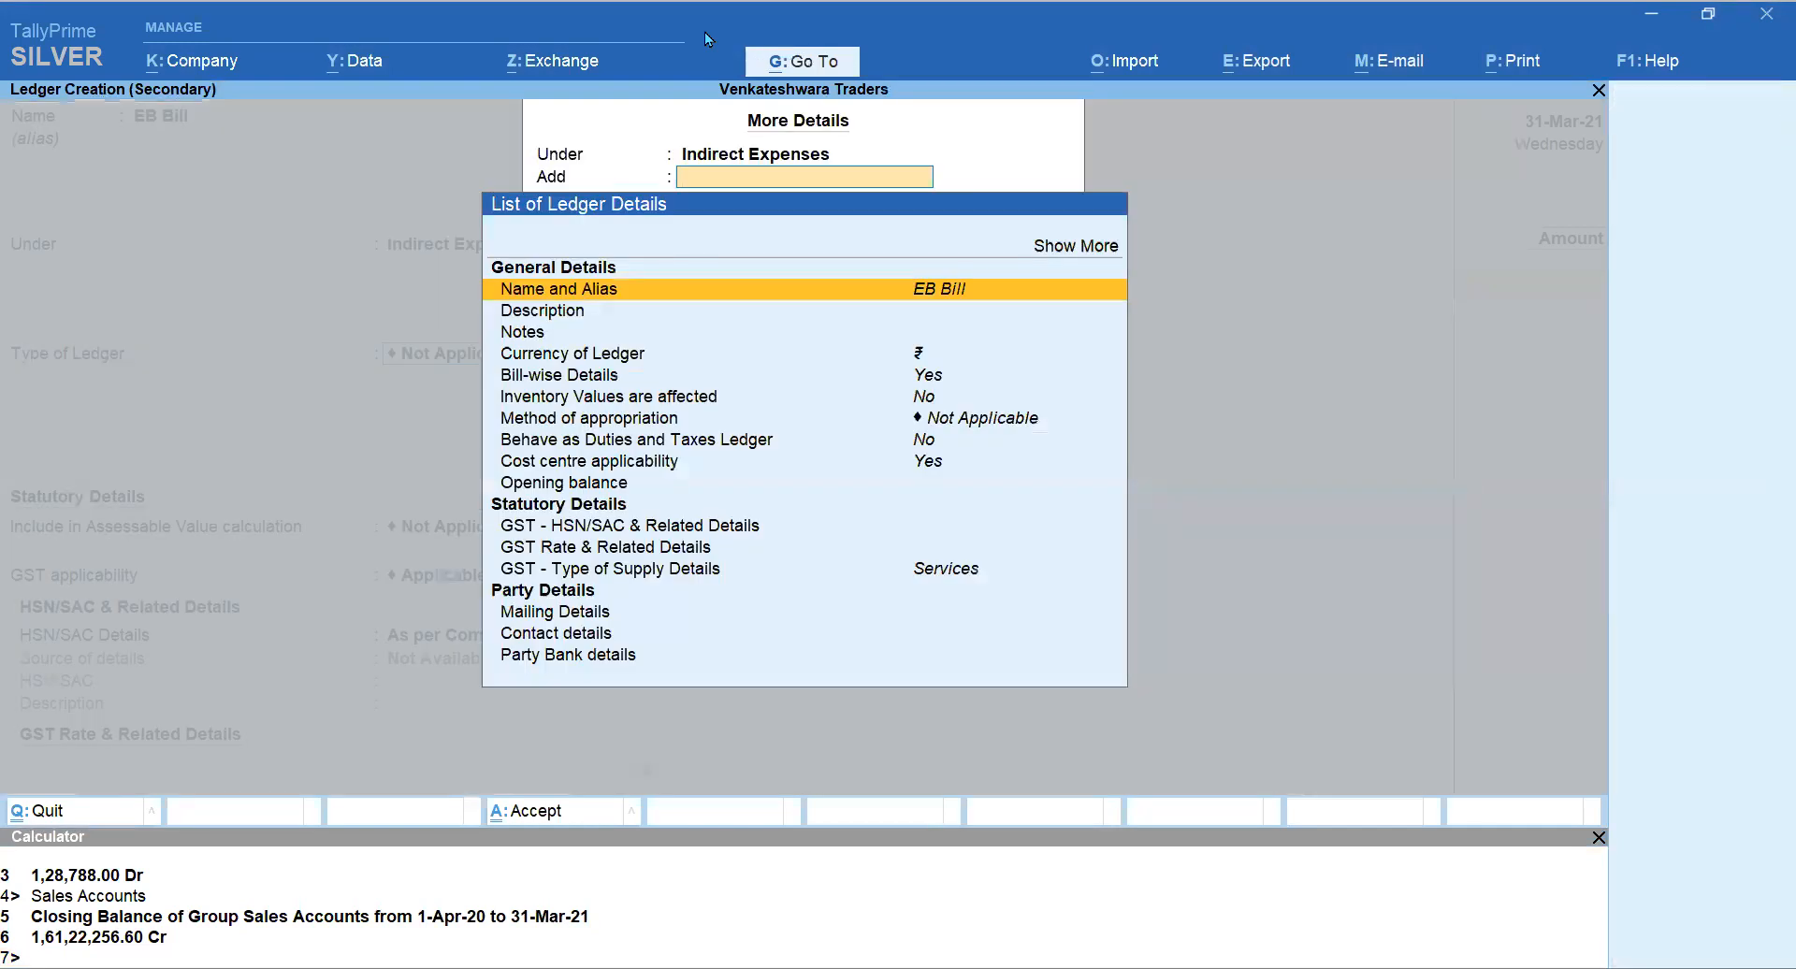
pyautogui.press('Down')
pyautogui.press('Down')
pyautogui.press('Down')
pyautogui.press('Down')
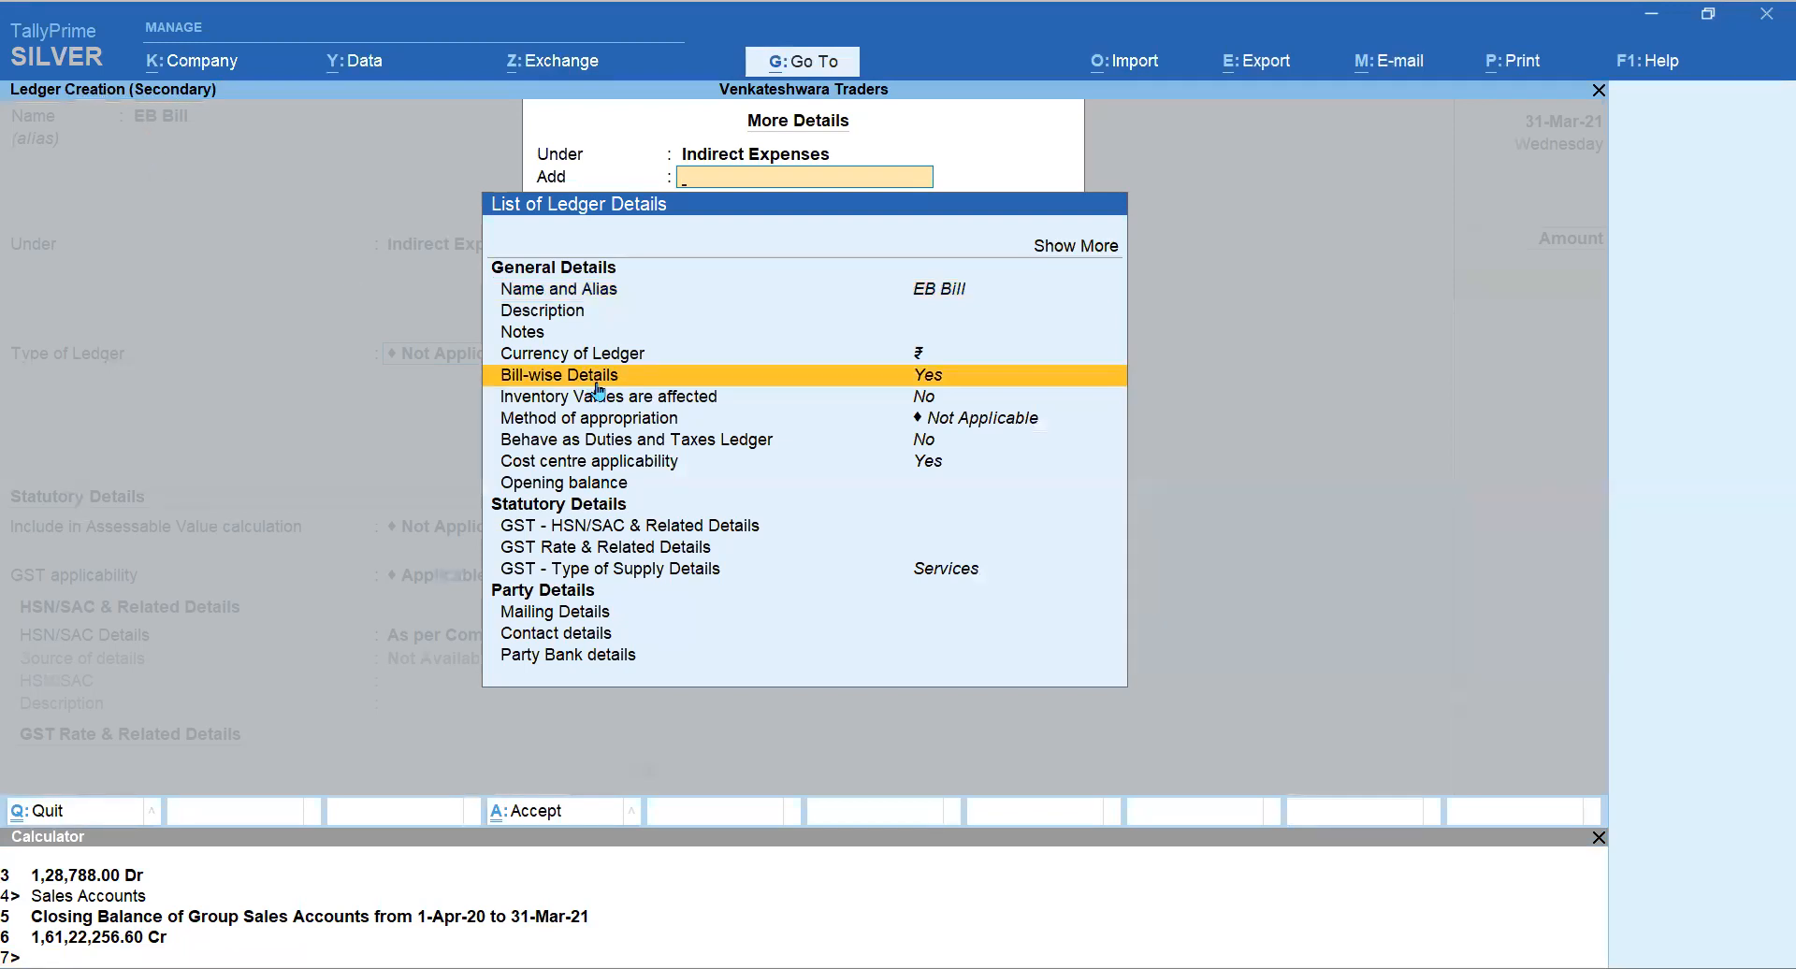
pyautogui.press('Return')
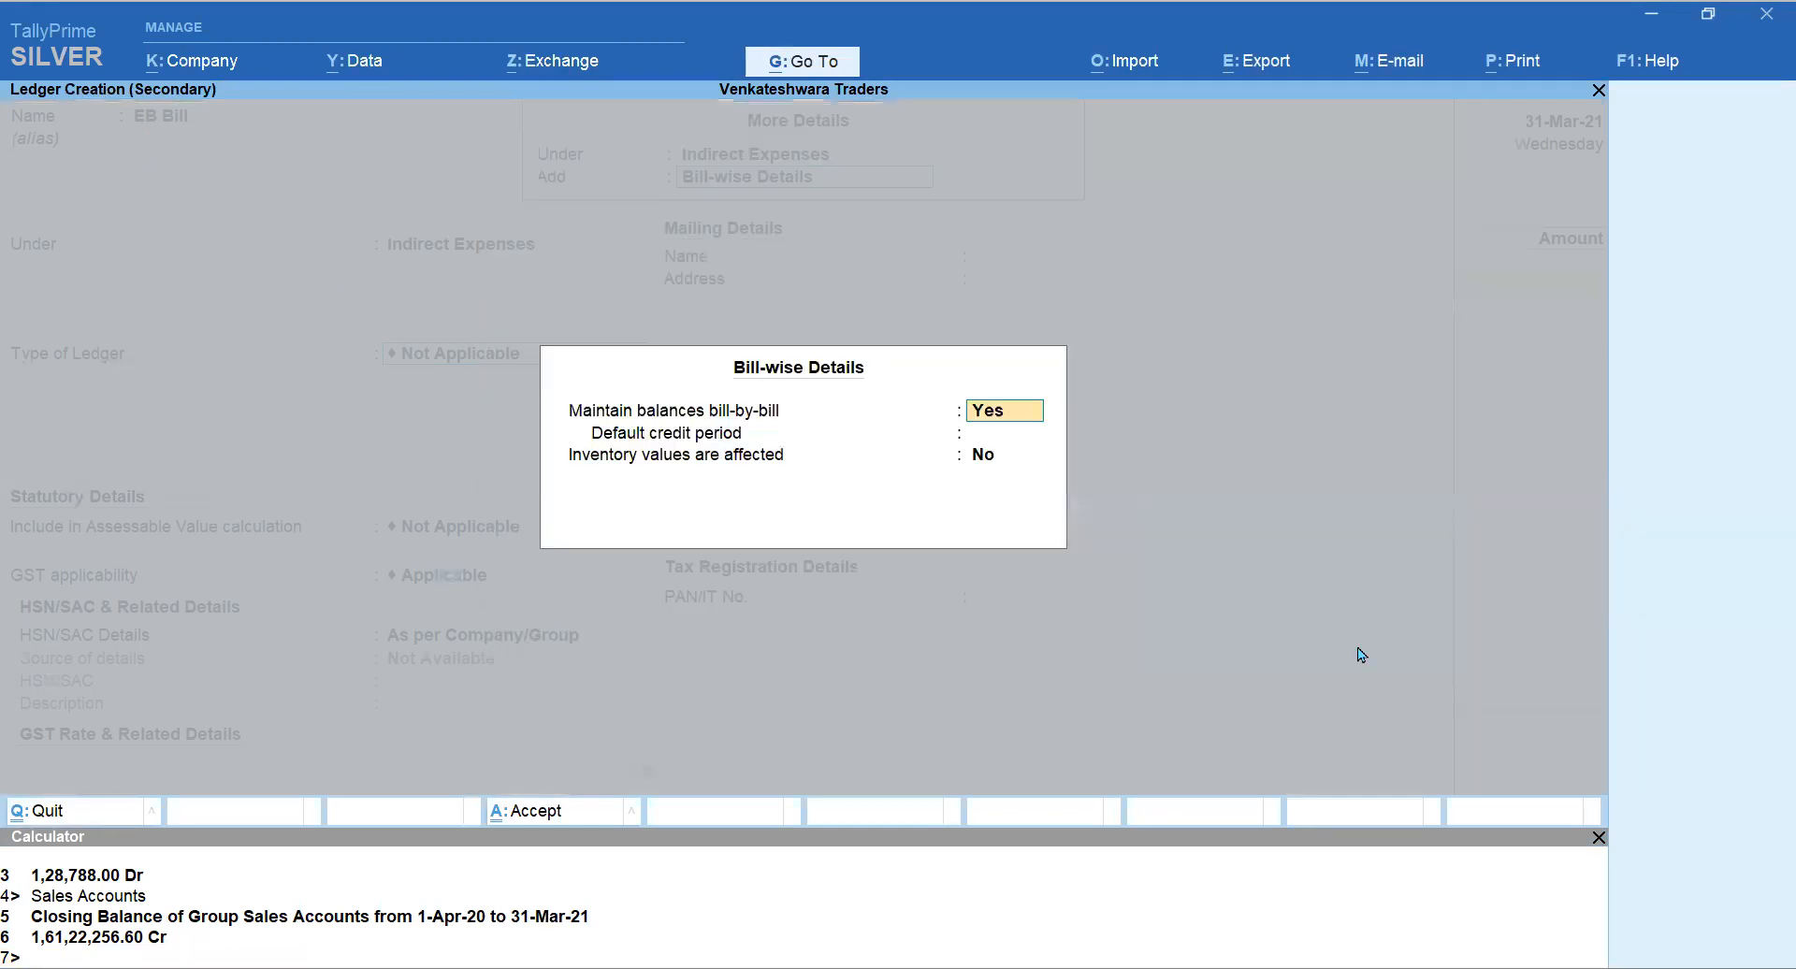
pyautogui.write('n')
pyautogui.press('Return')
pyautogui.press('Return')
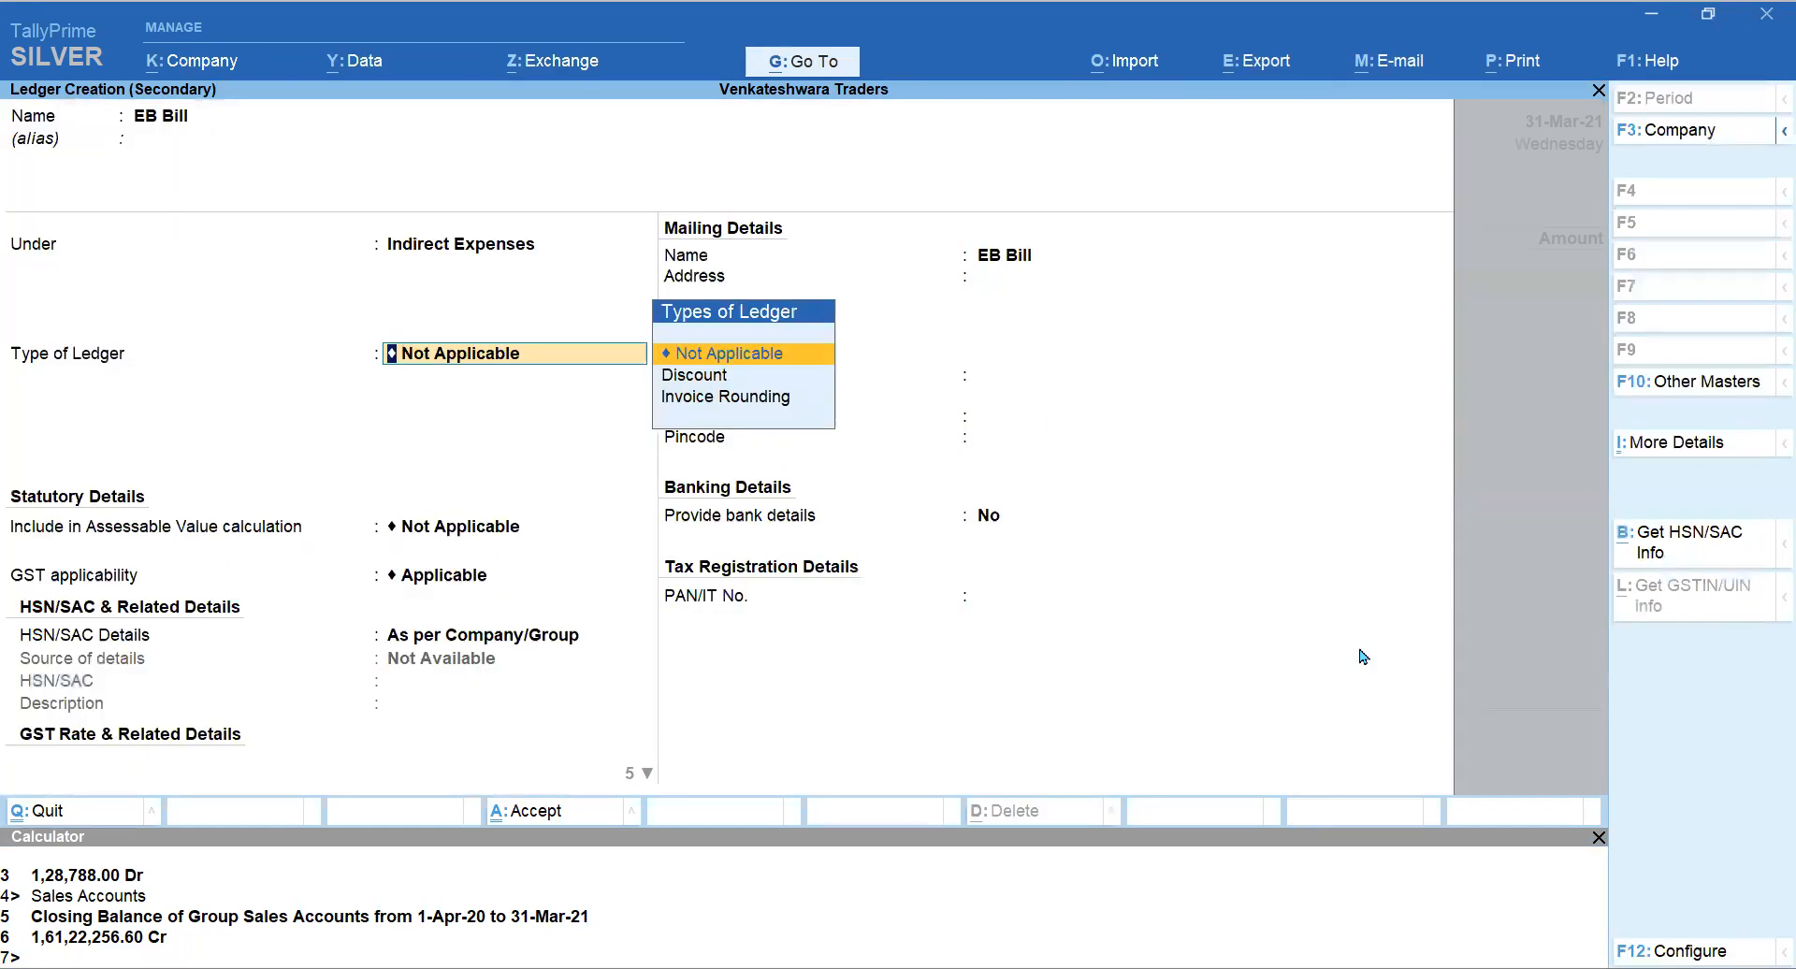
# Step: Set cost centre applicability to No for the EB Bill ledger and save the ledger
pyautogui.hotkey('ctrl', 'i')
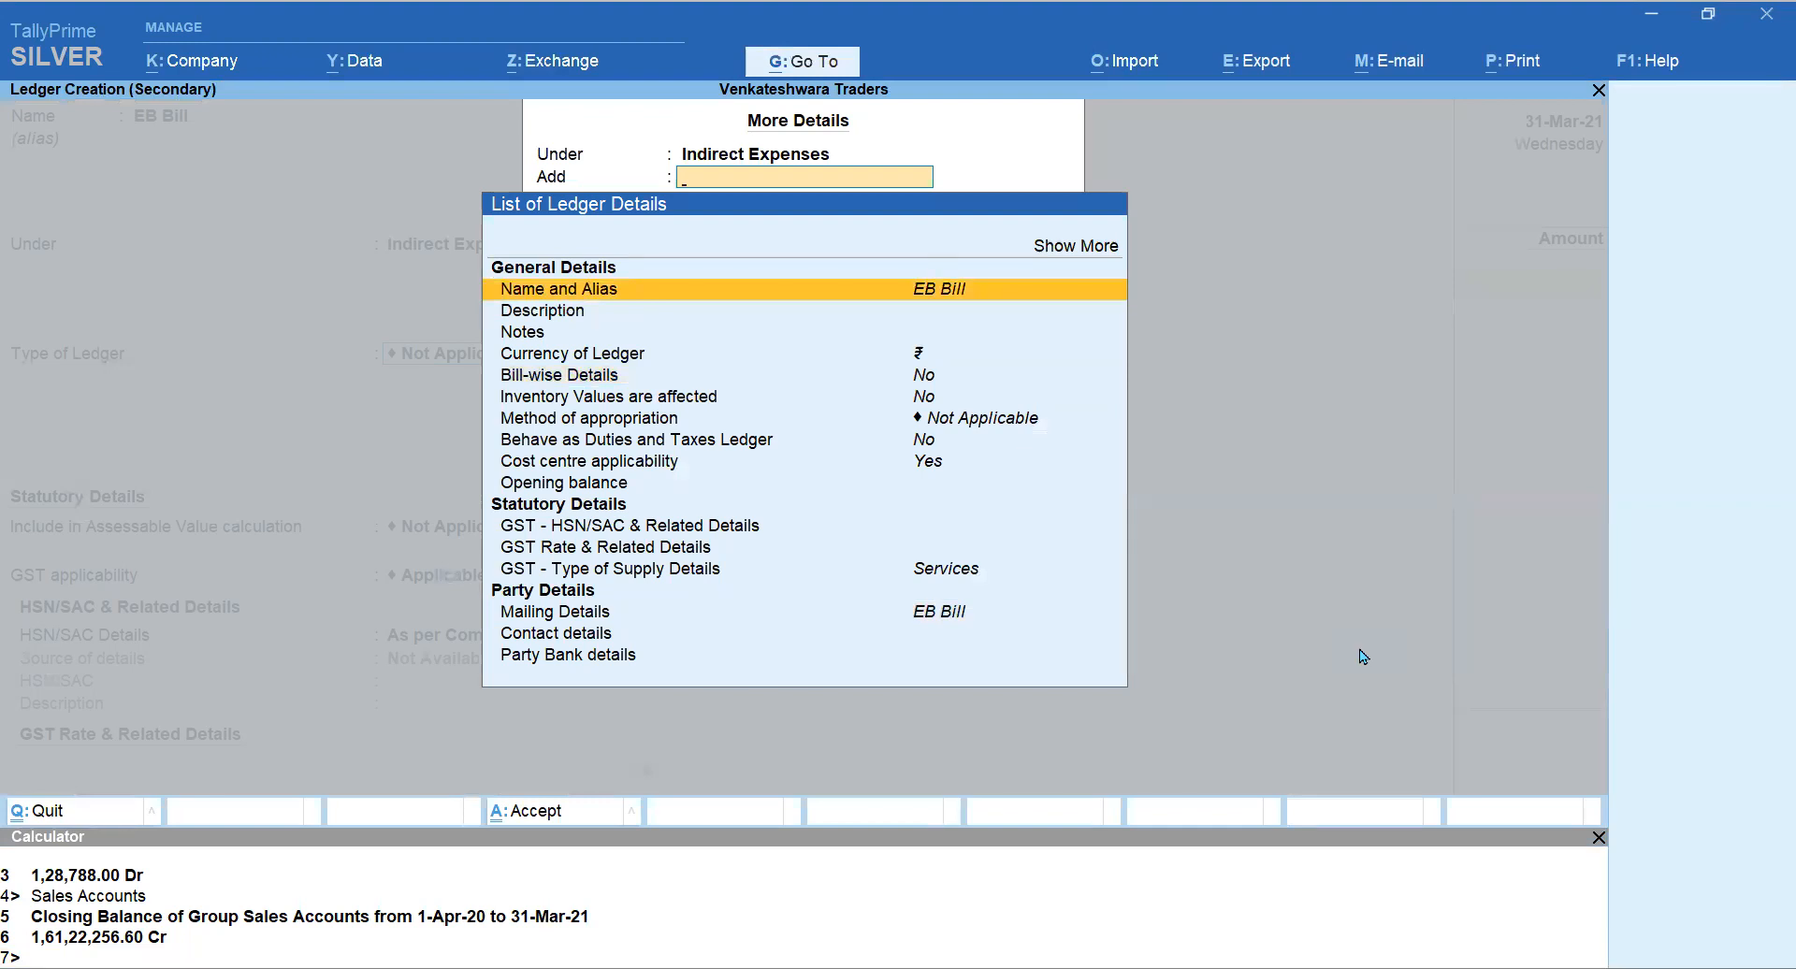
pyautogui.press('Down')
pyautogui.press('Down')
pyautogui.press('Down')
pyautogui.press('Down')
pyautogui.press('Down')
pyautogui.press('Down')
pyautogui.press('Down')
pyautogui.press('Down')
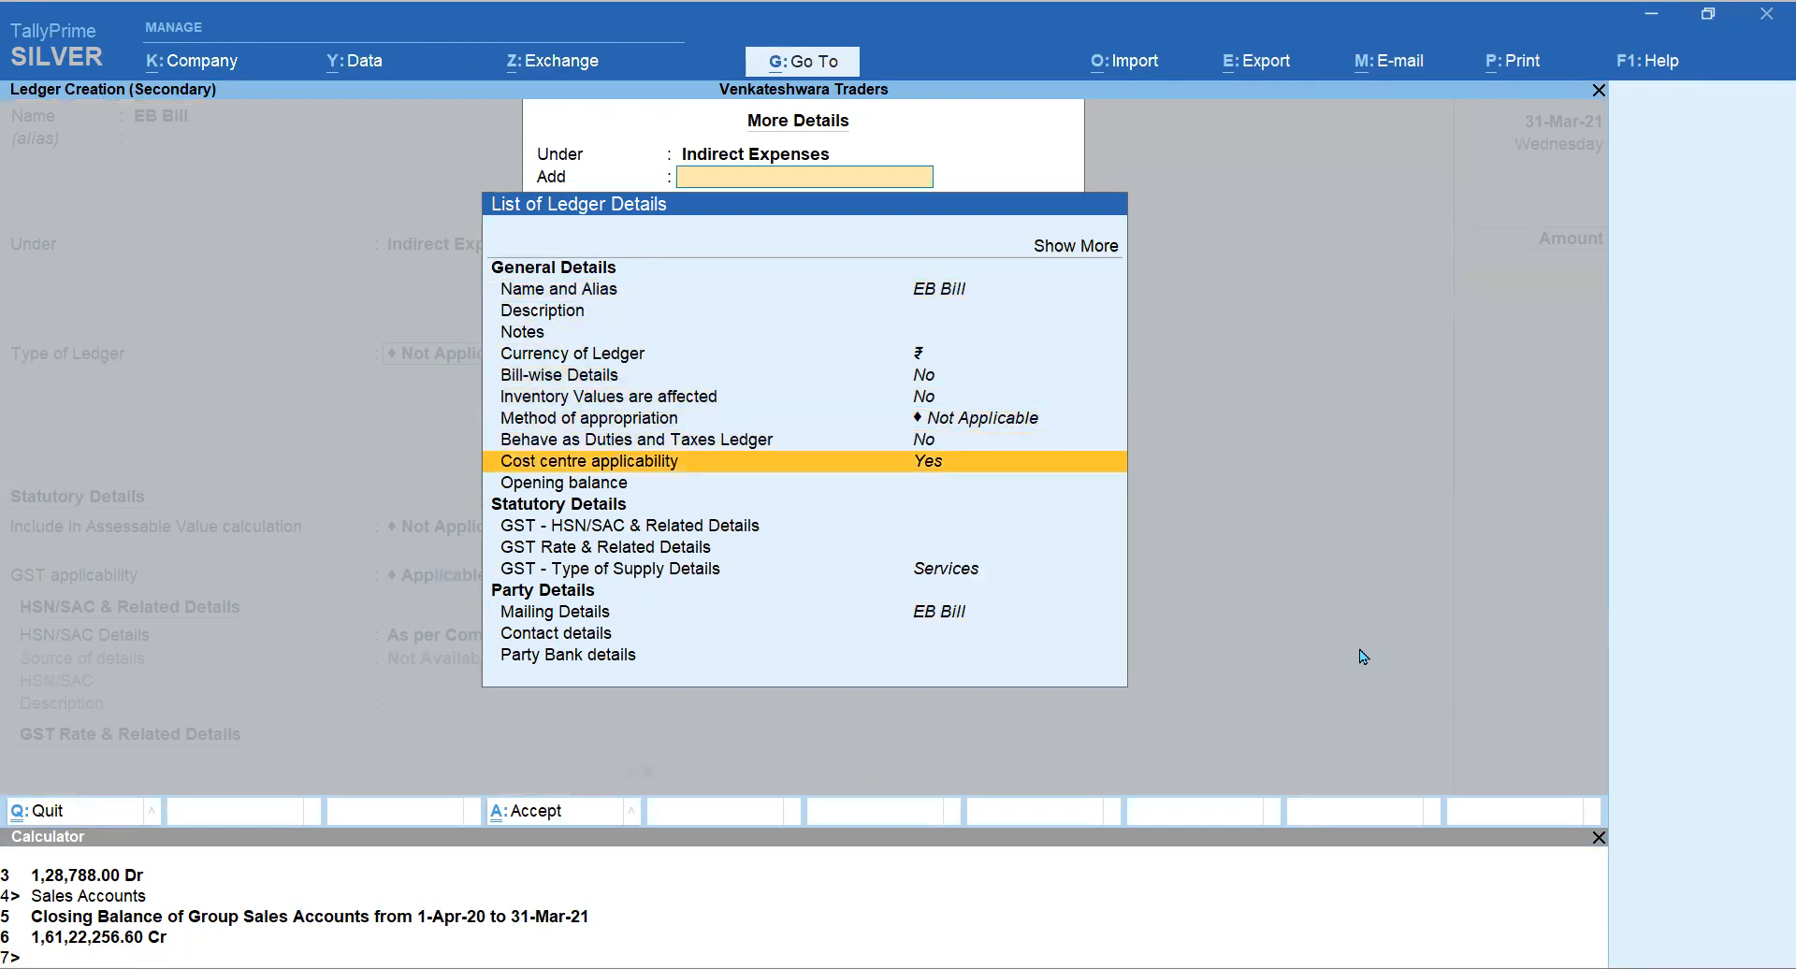
pyautogui.press('Return')
pyautogui.write('n')
pyautogui.press('Return')
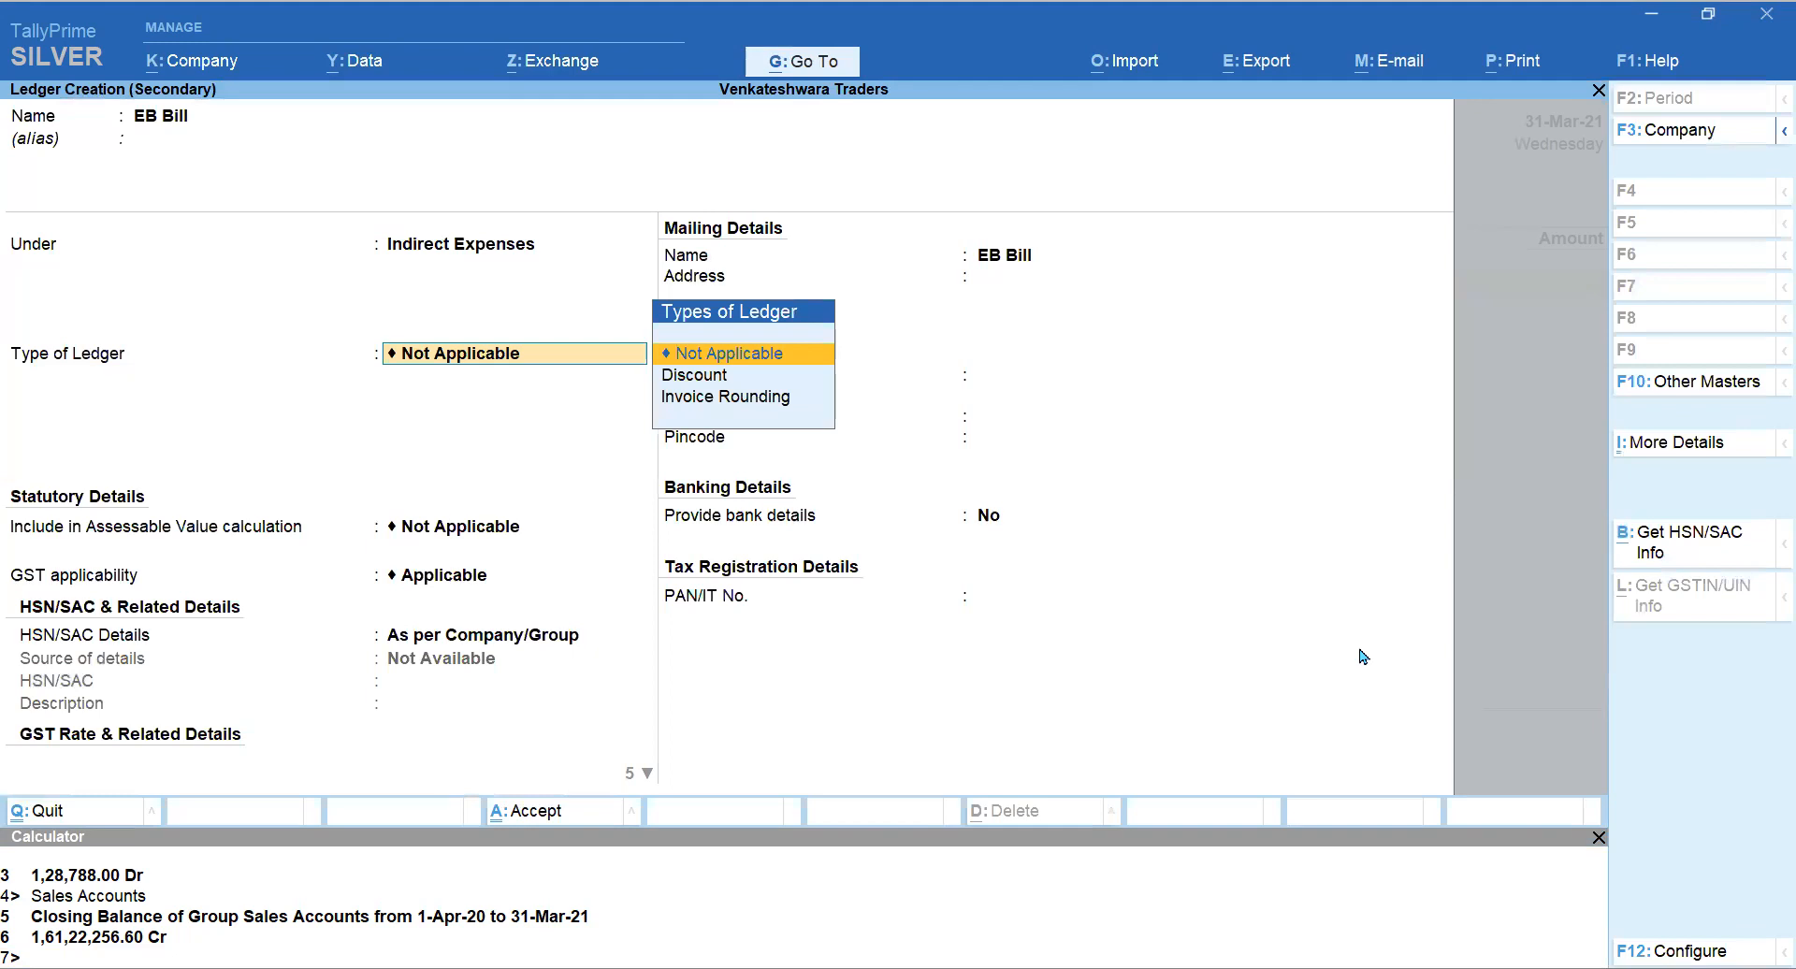
pyautogui.press('ctrl')
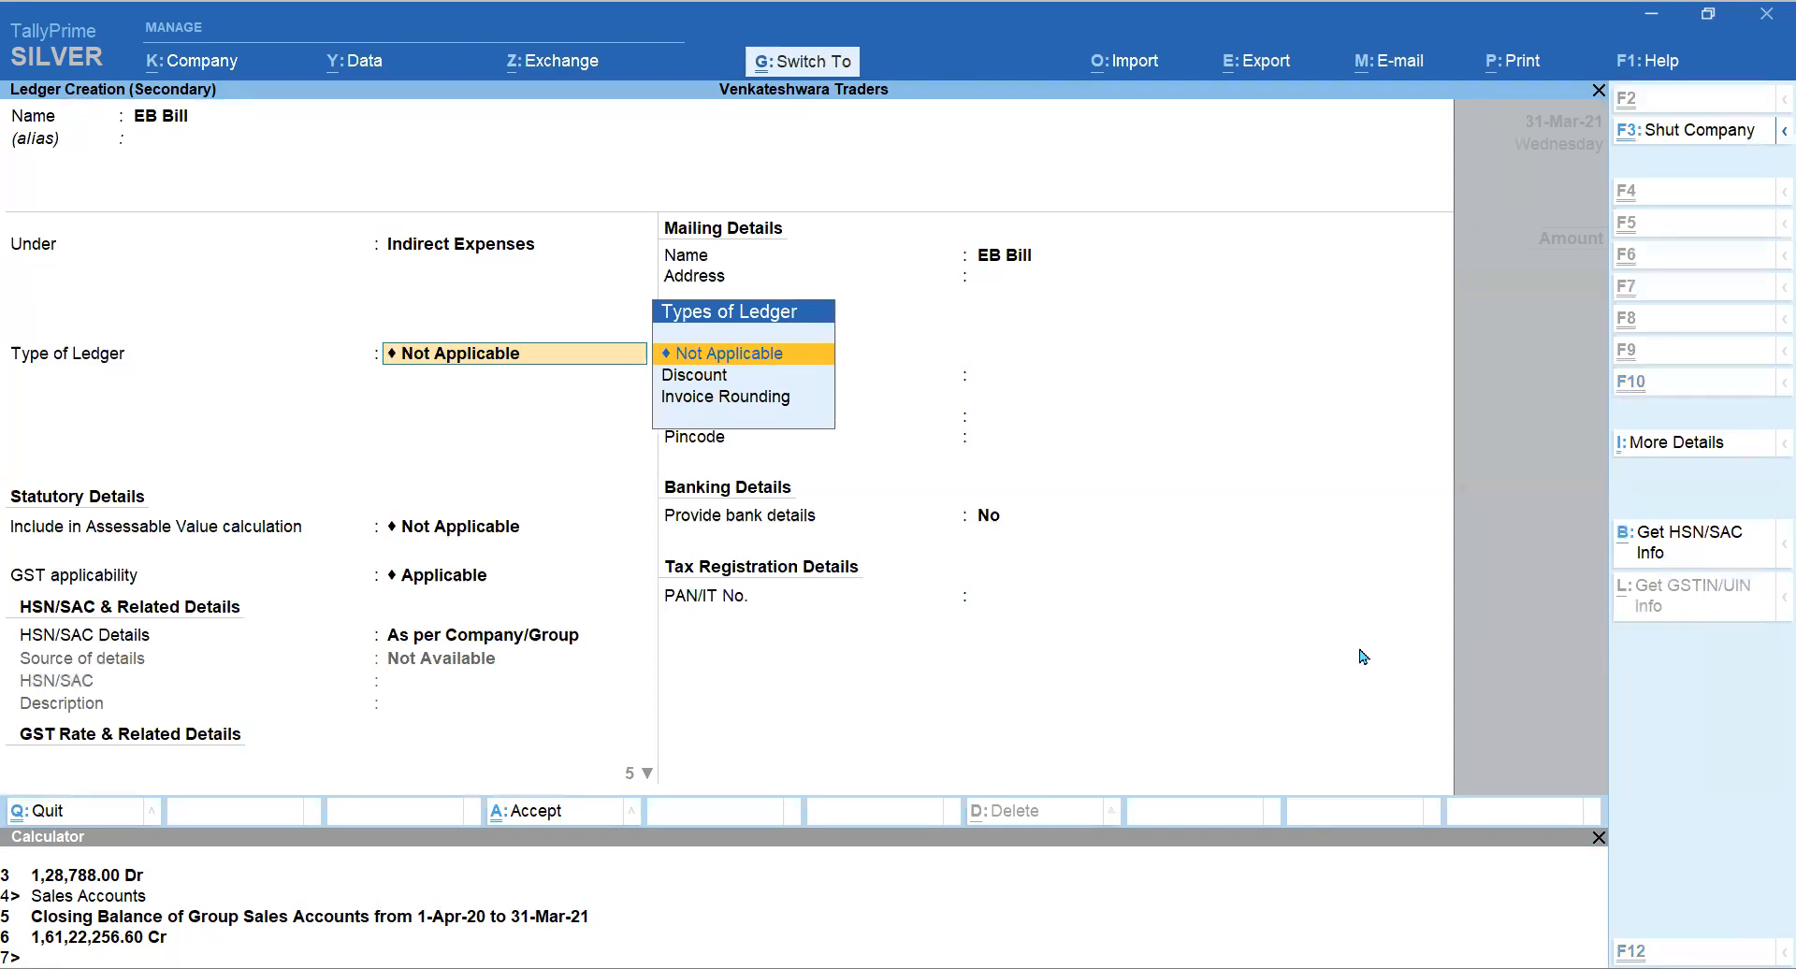
pyautogui.hotkey('ctrl', 'a')
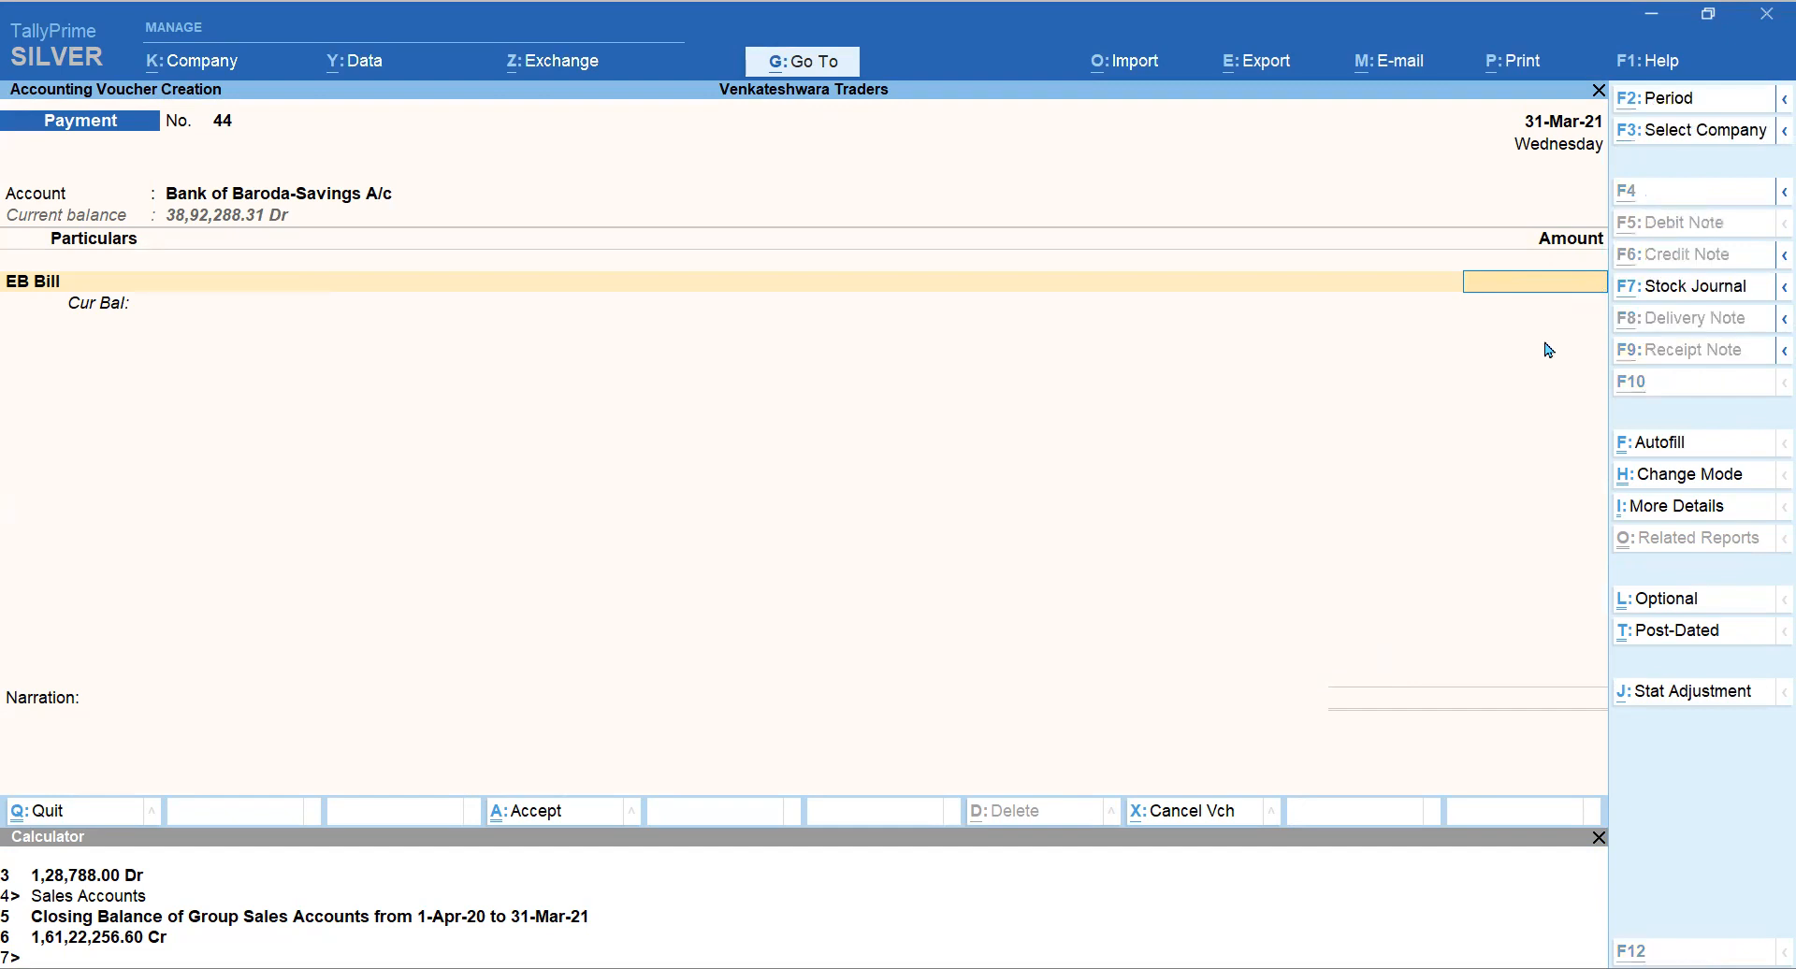
# Step: Calculate 1258*4.75 in the calculator and use the result as the EB Bill amount in the payment voucher
pyautogui.hotkey('ctrl', 'n')
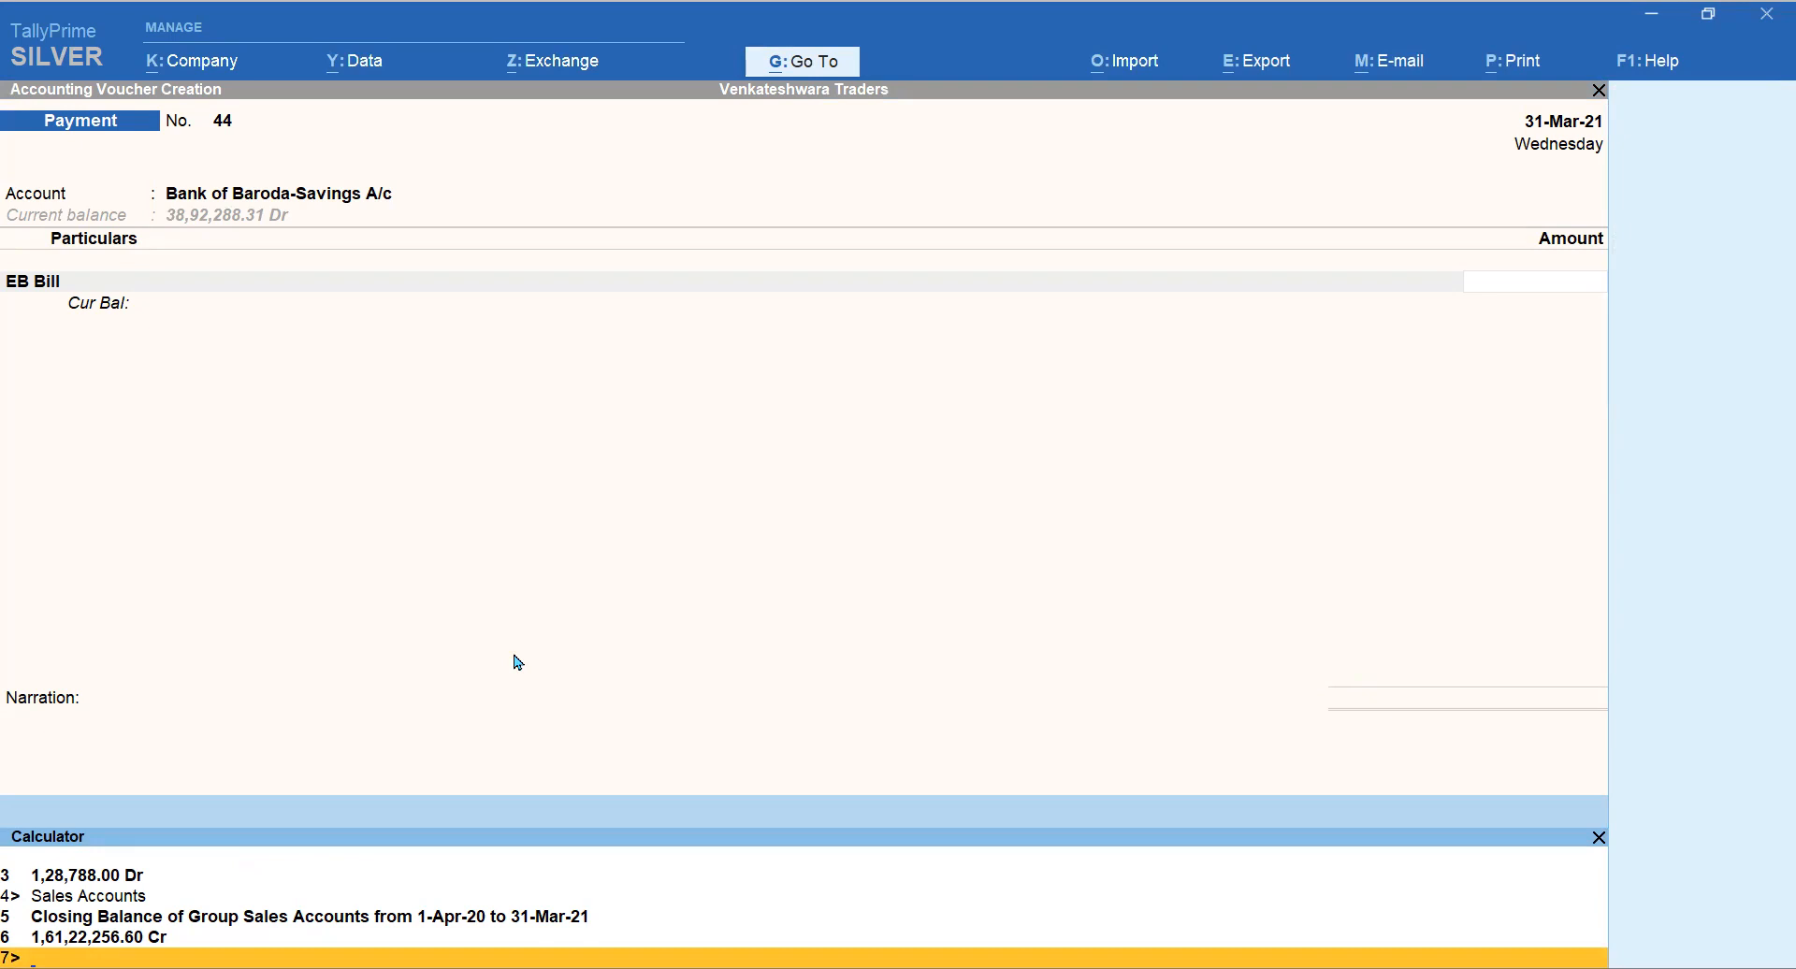
pyautogui.write('258')
pyautogui.write('*4.75')
pyautogui.press('Return')
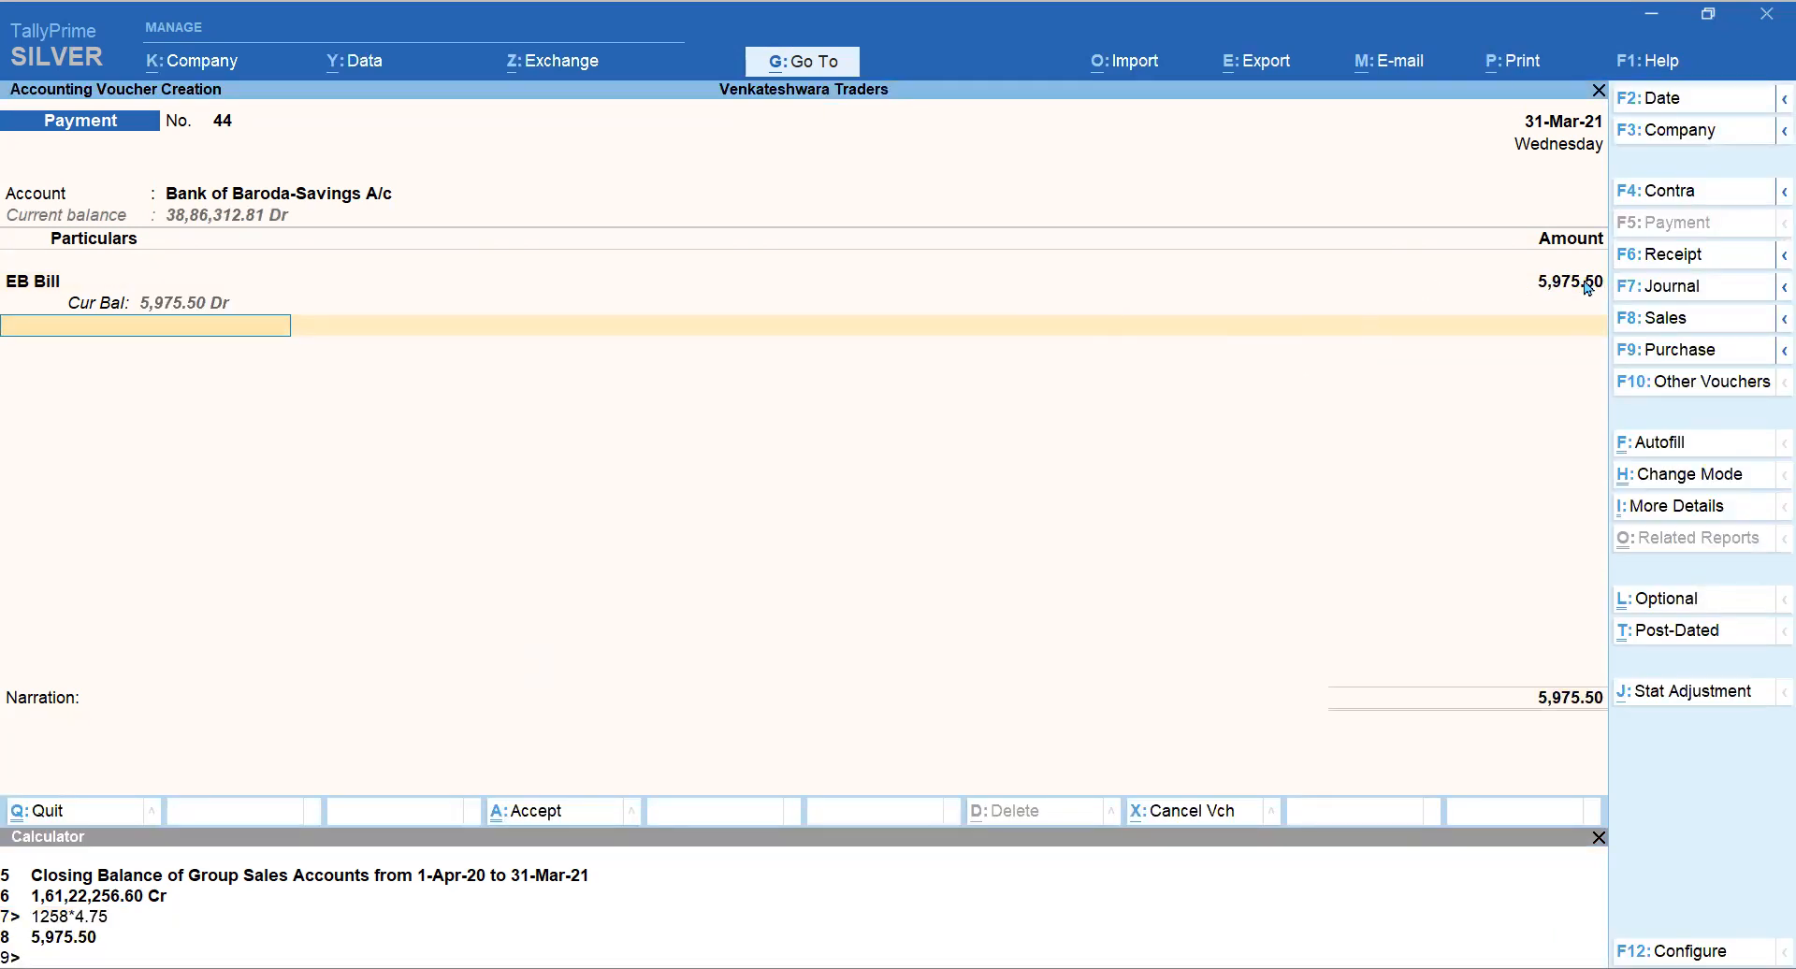
# Step: Accept the EB Bill payment voucher with an empty narration and return to the Gateway of Tally
pyautogui.press('Return')
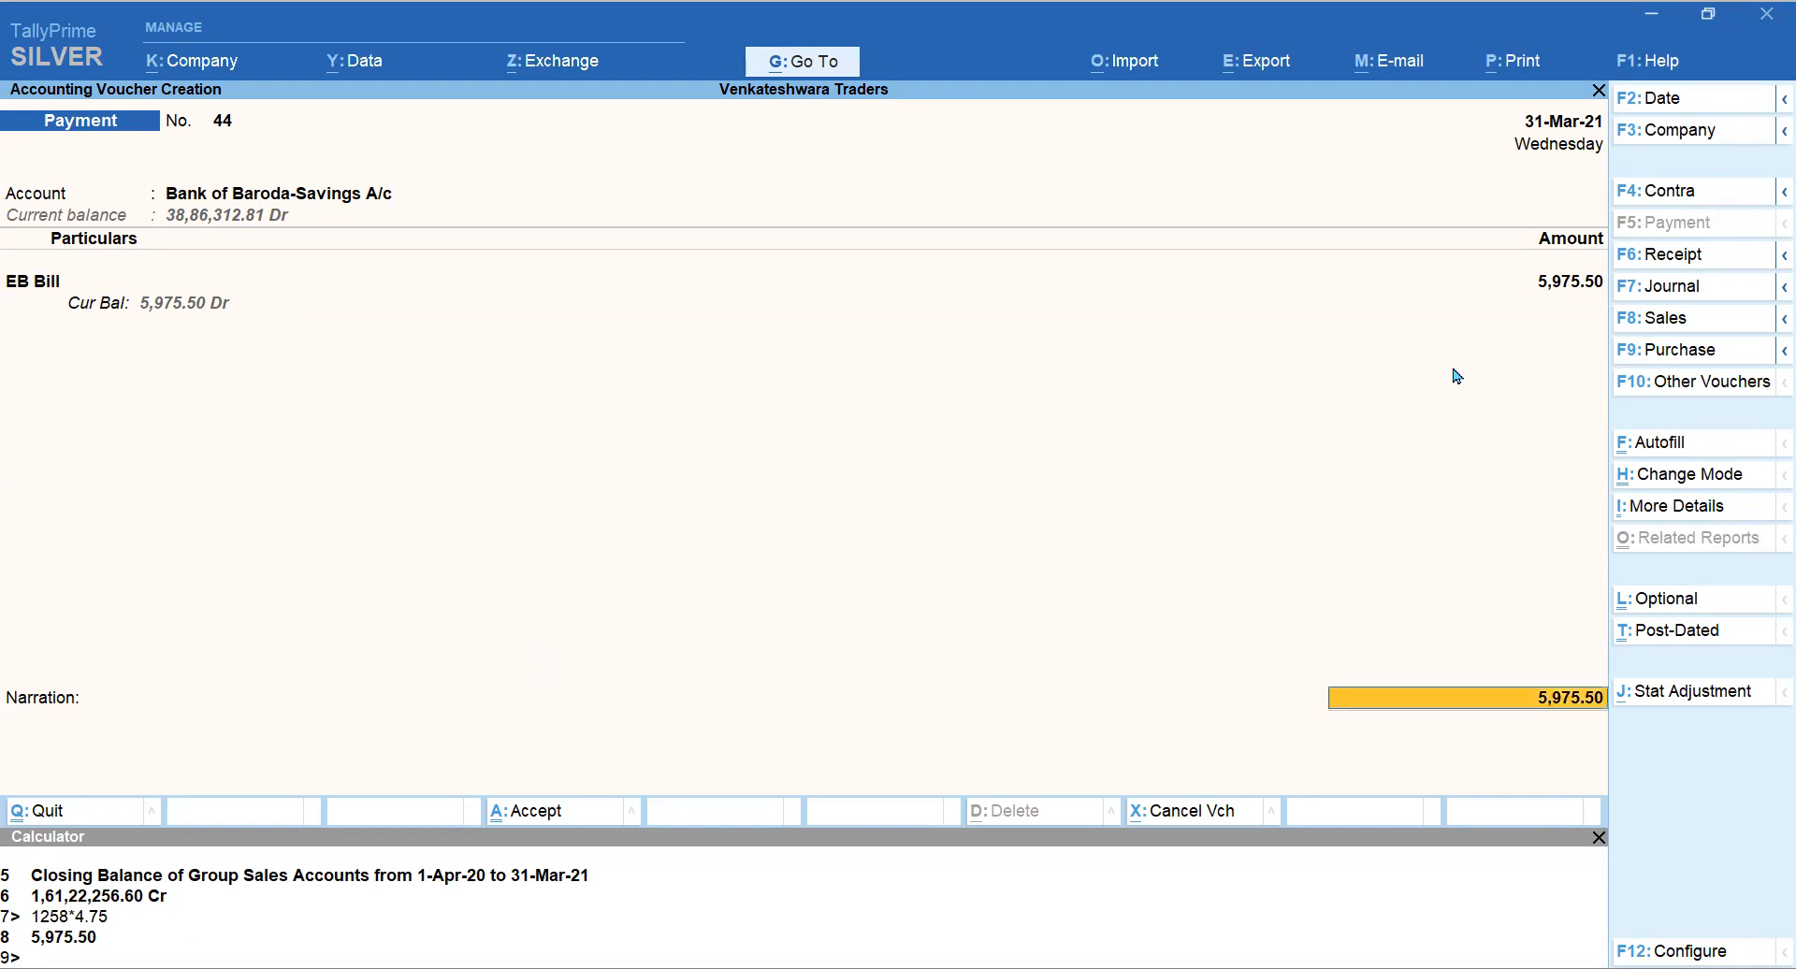
pyautogui.press('Return')
pyautogui.press('Return')
pyautogui.press('Return')
pyautogui.press('Return')
pyautogui.press('Return')
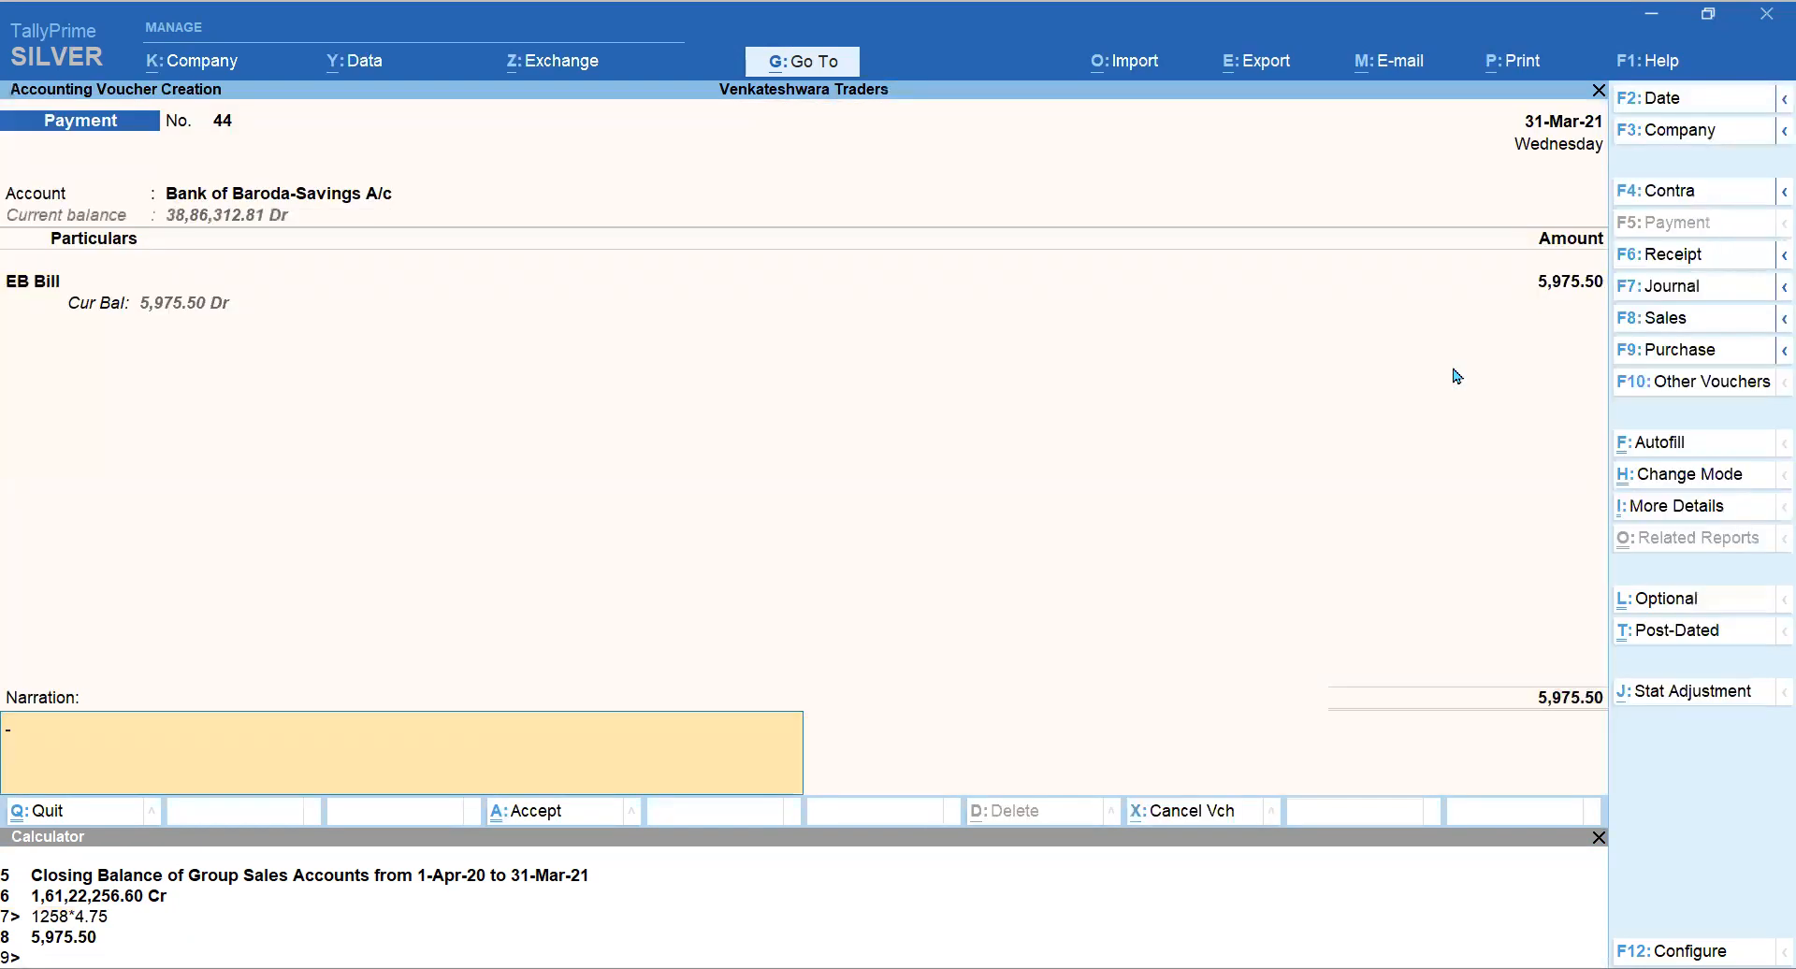
pyautogui.press('Return')
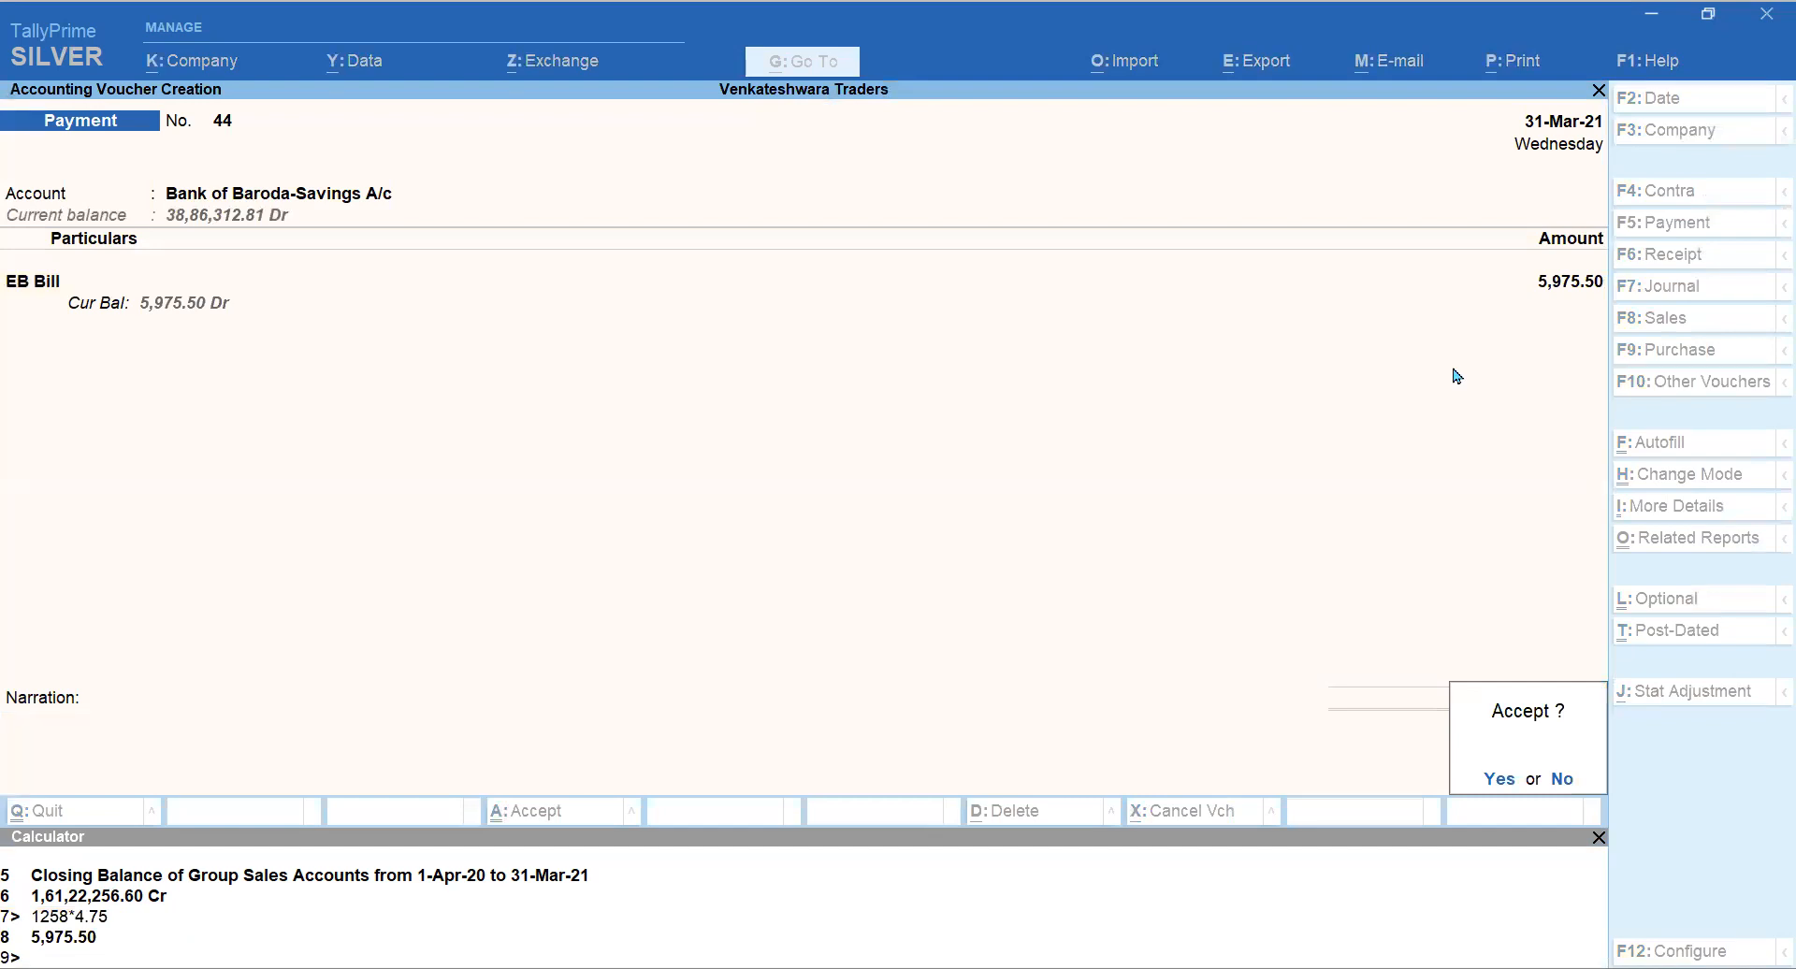
pyautogui.press('y')
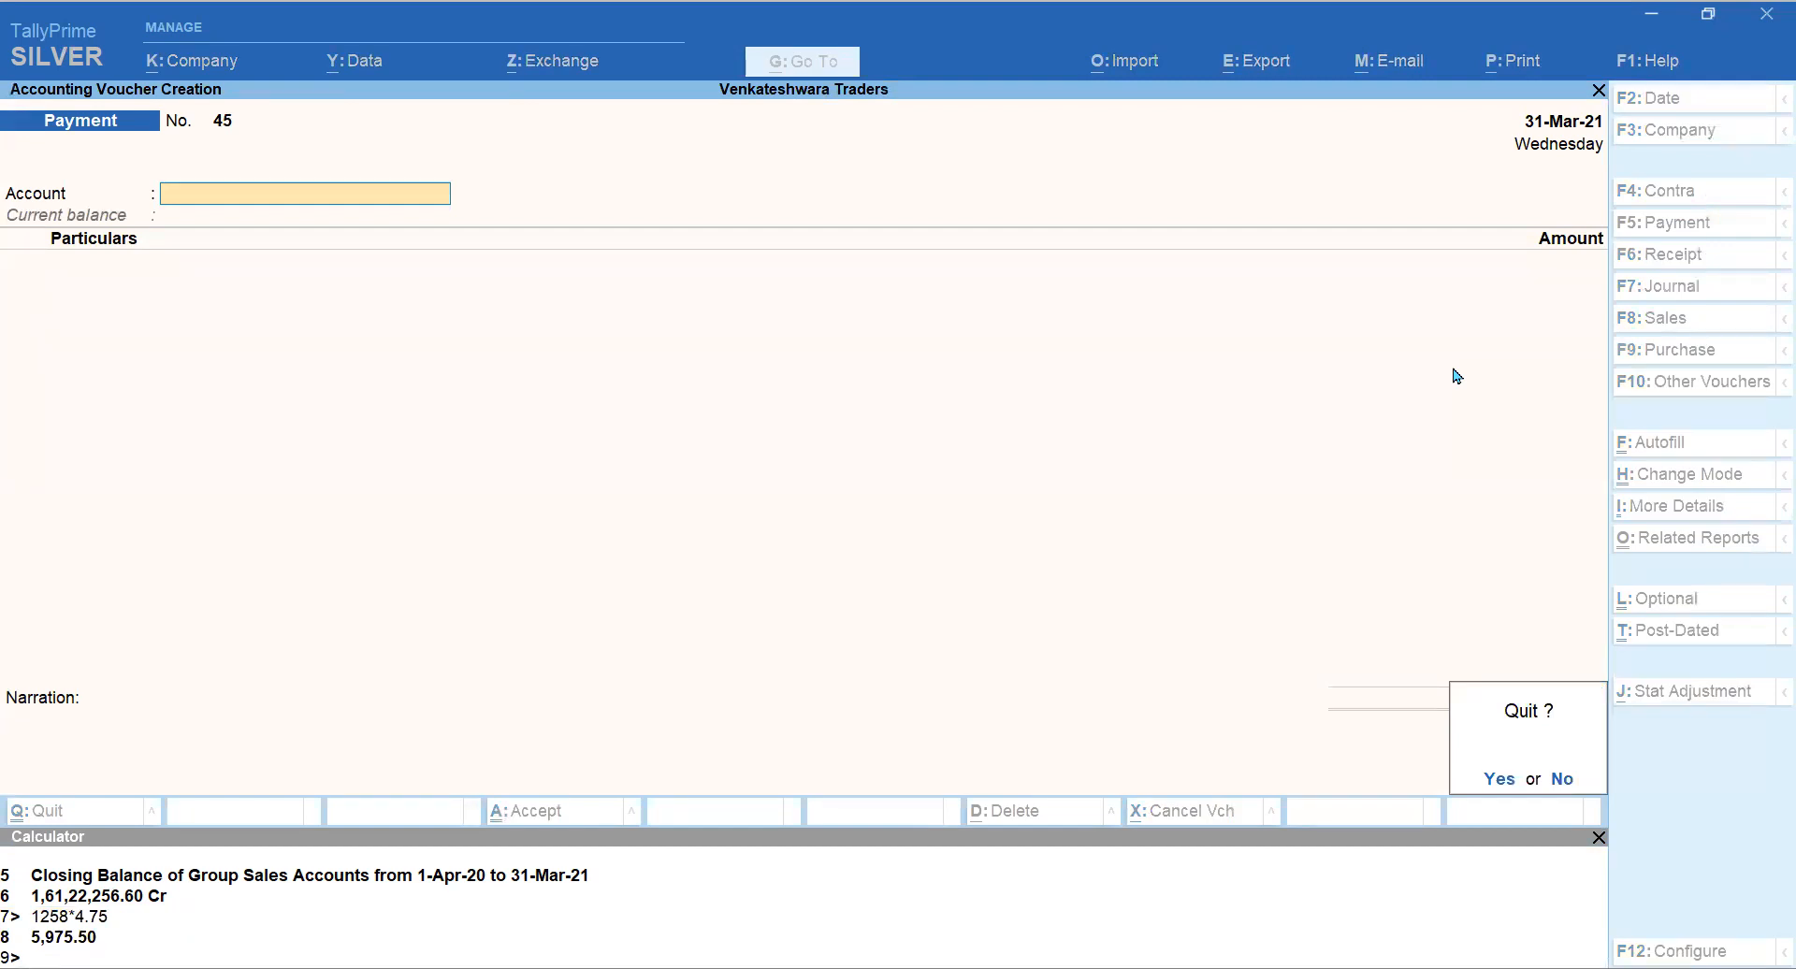
pyautogui.press('Return')
pyautogui.press('Escape')
pyautogui.press('Escape')
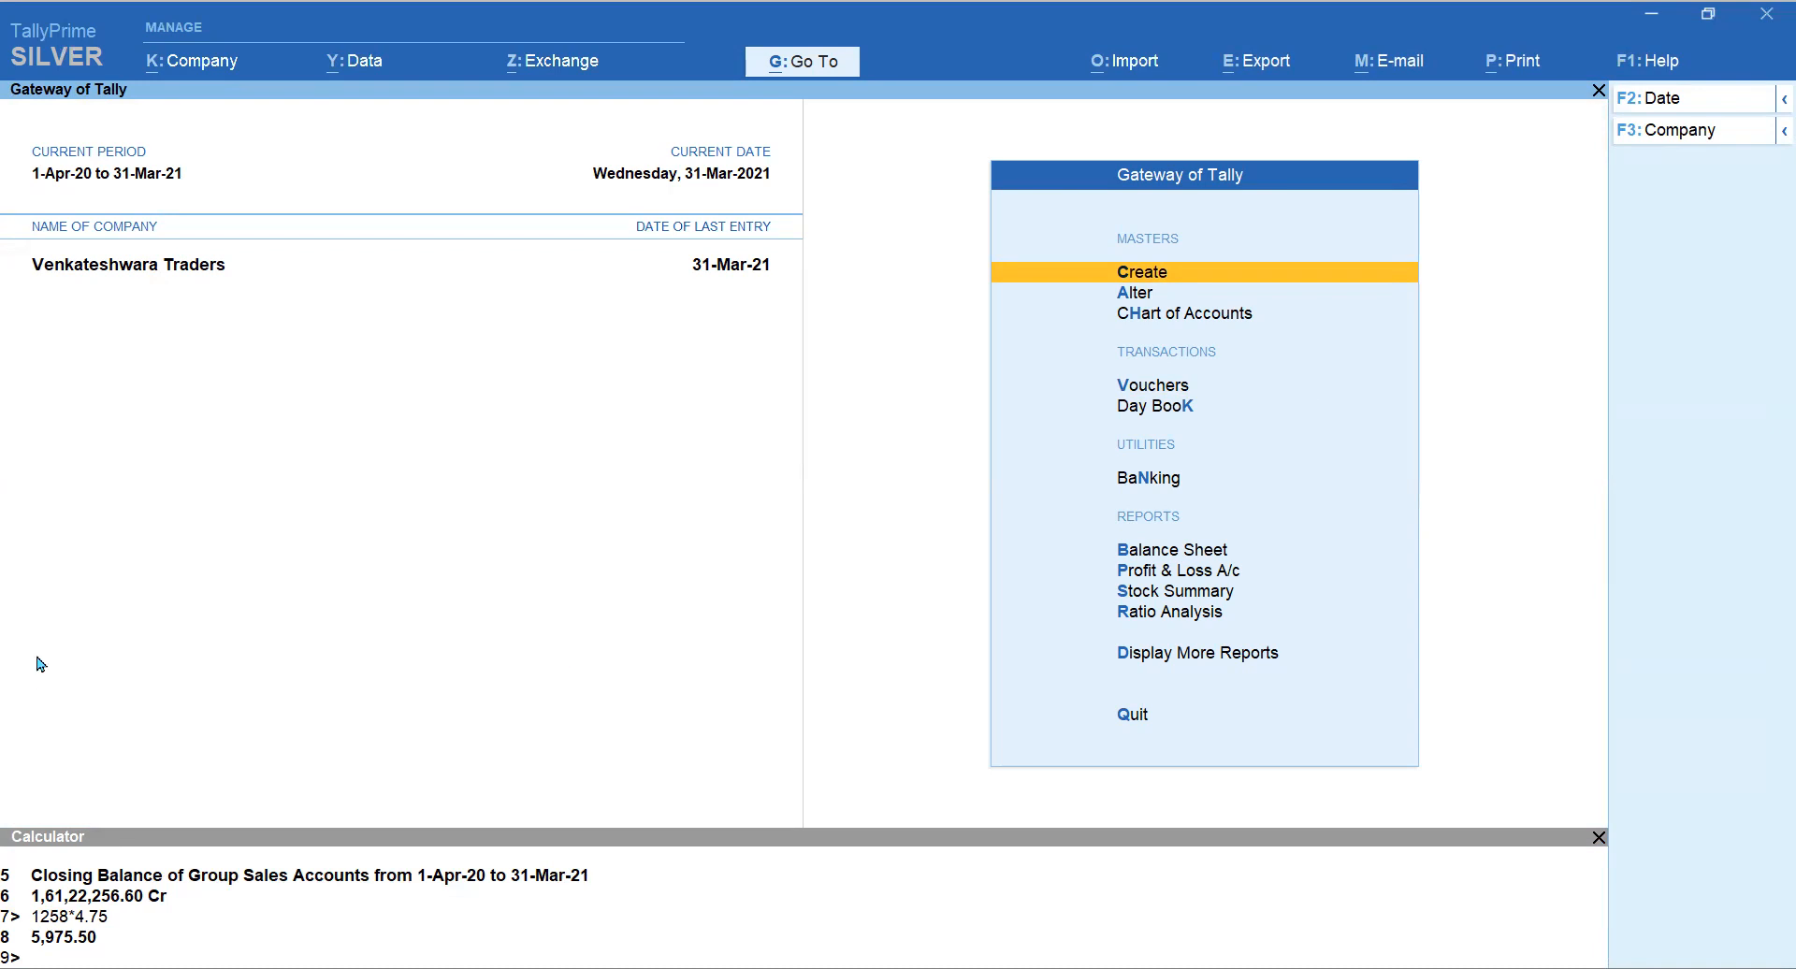
# Step: Activate the calculator, then switch to the SQL in Tally file in Notepad and examine the parts of the first query
pyautogui.hotkey('ctrl', 'n')
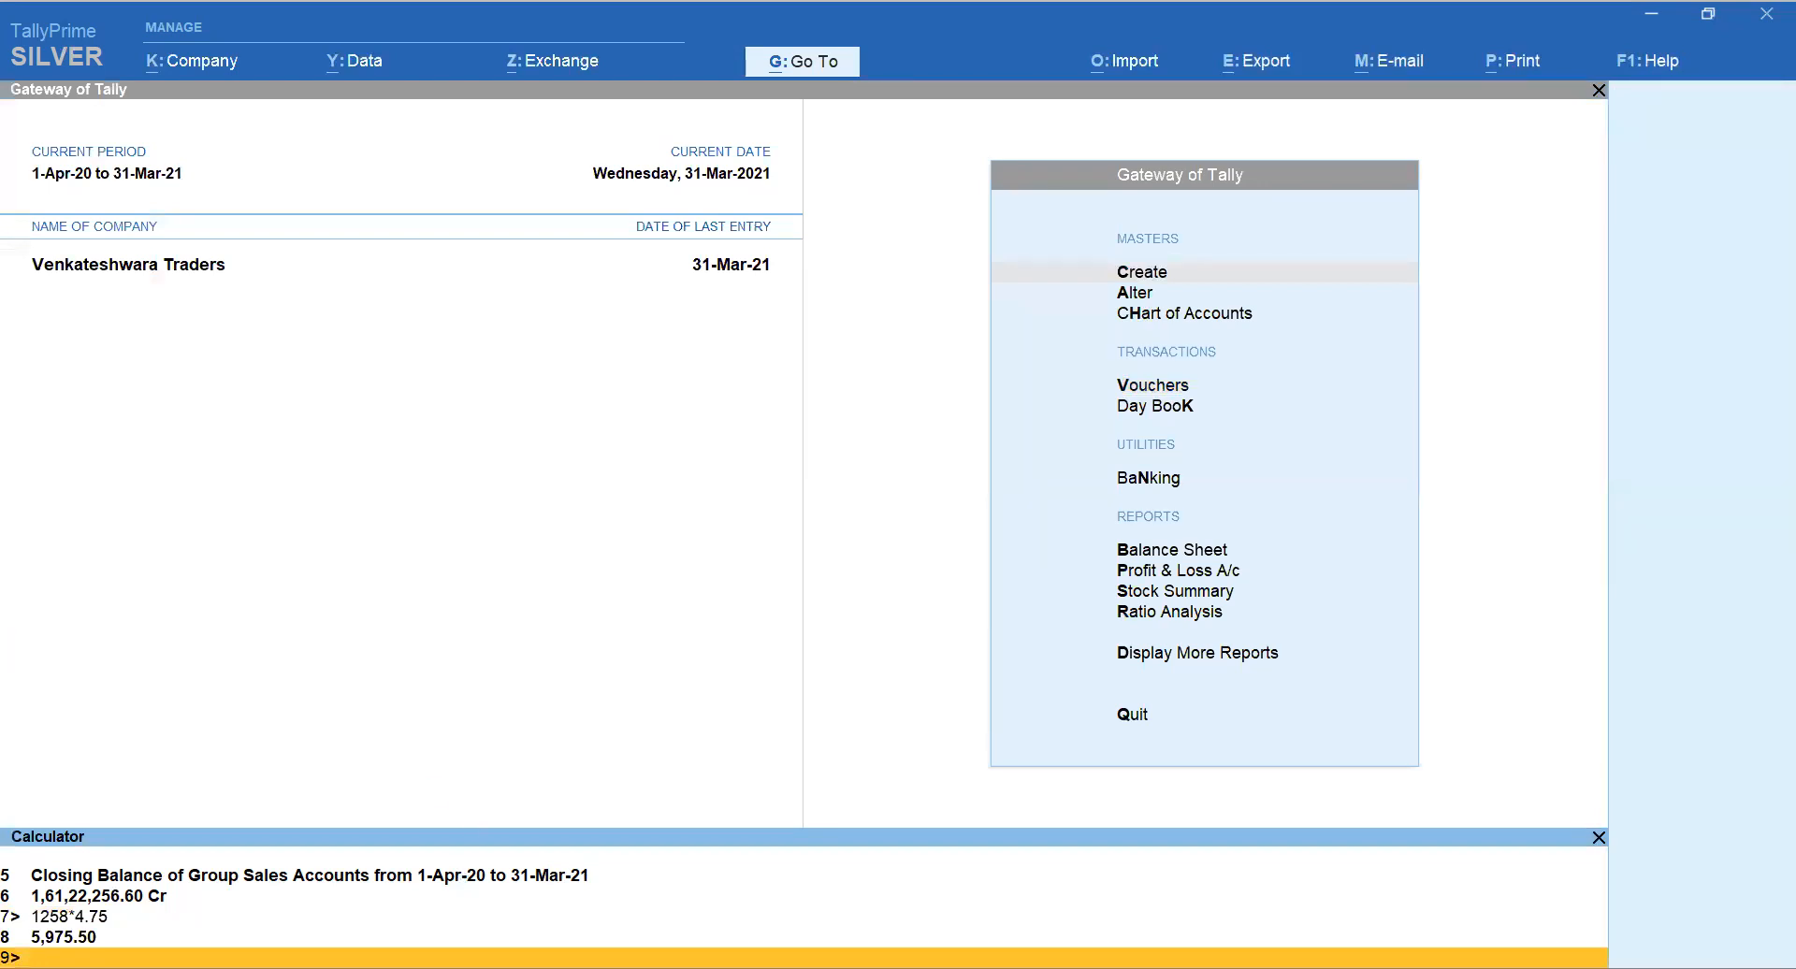
pyautogui.hotkey('alt', 'Tab')
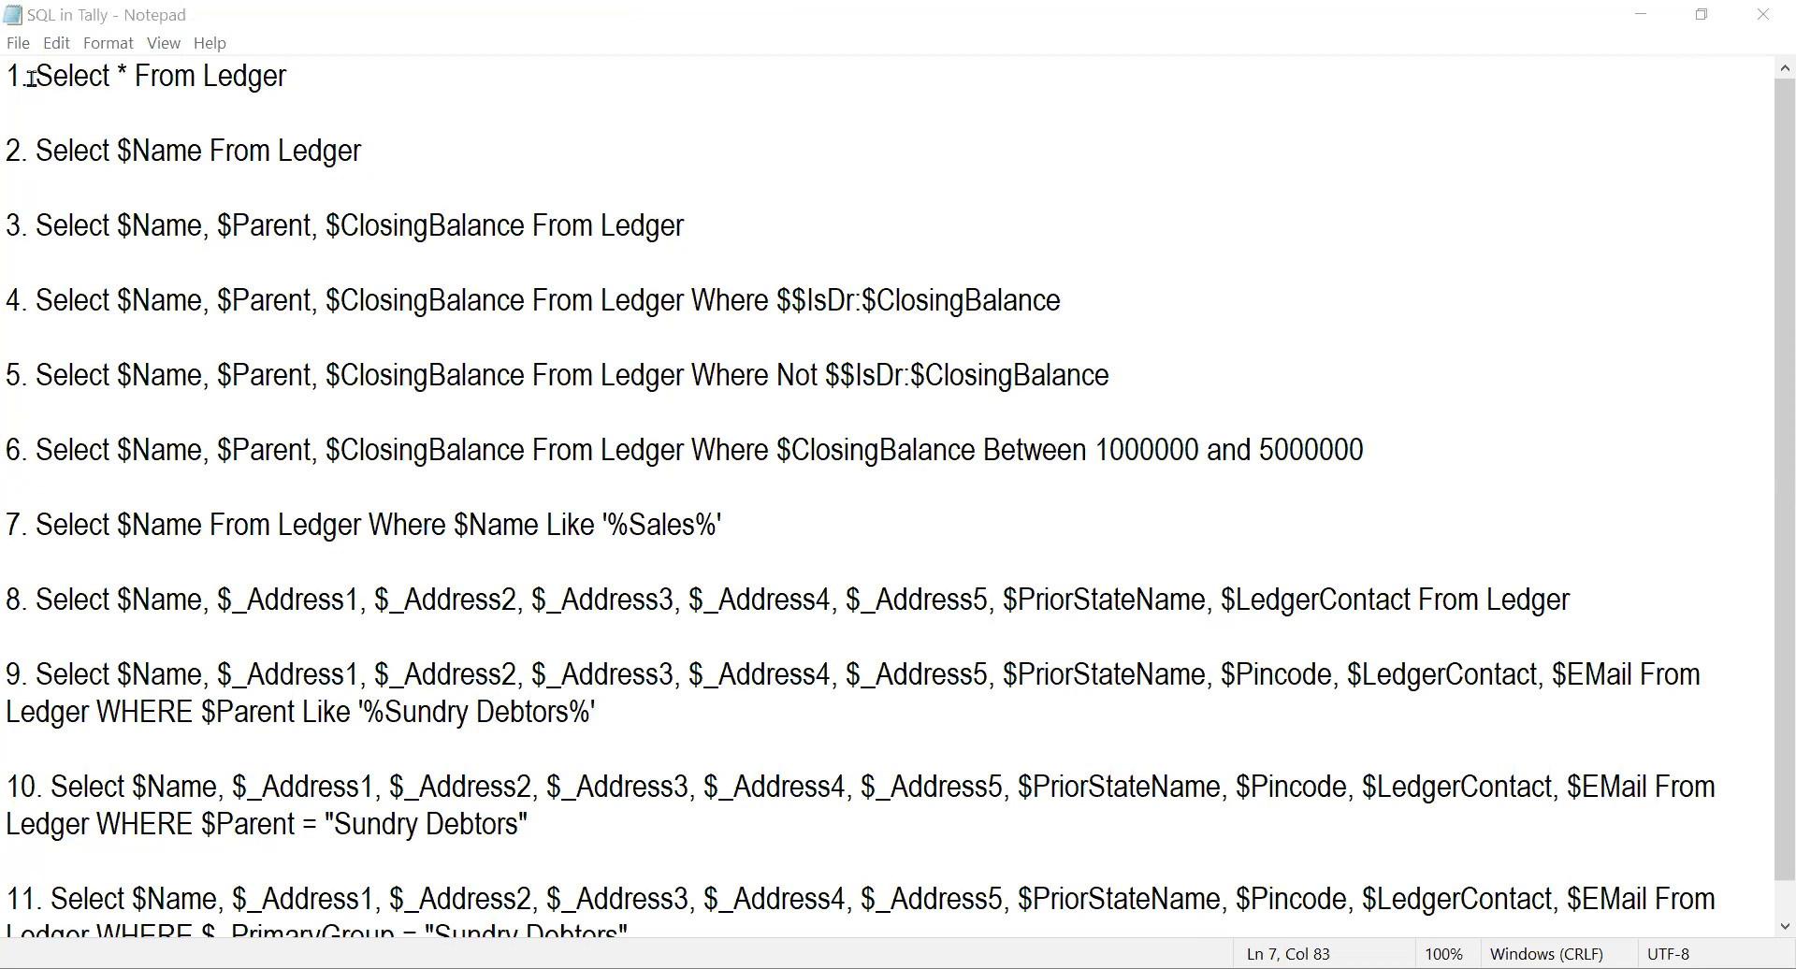
pyautogui.moveTo(32, 78); pyautogui.dragTo(284, 78)
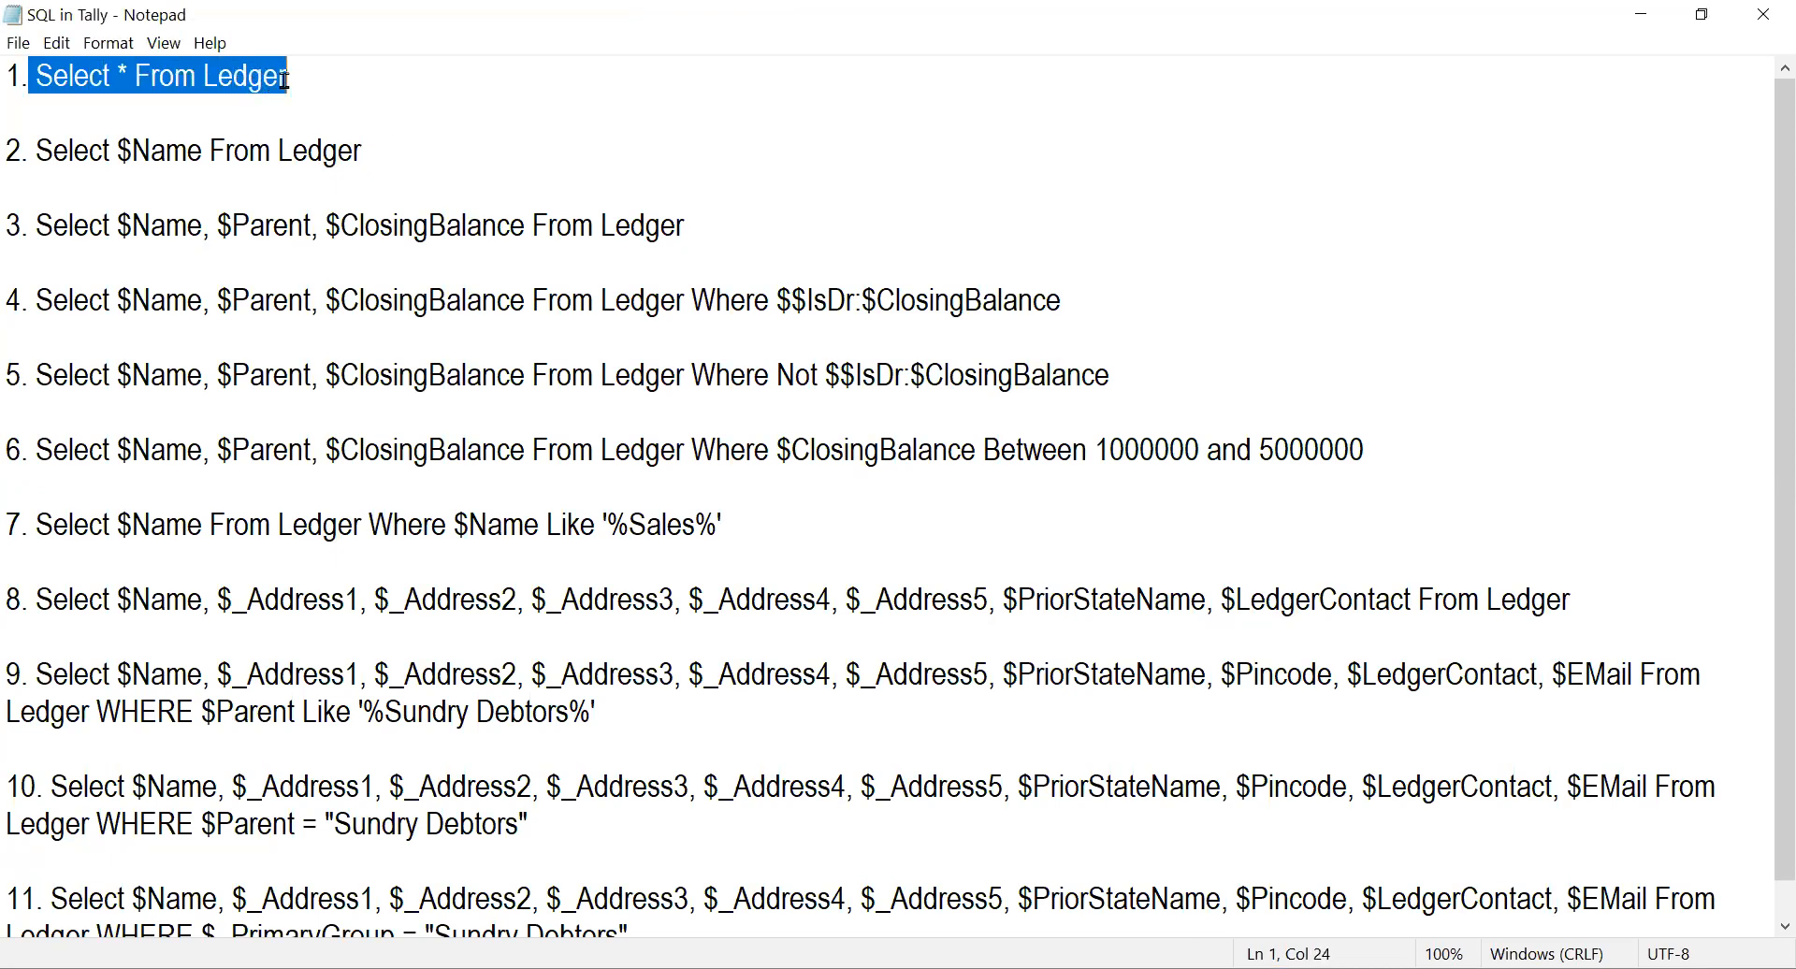
pyautogui.click(326, 107)
pyautogui.moveTo(36, 76); pyautogui.dragTo(111, 76)
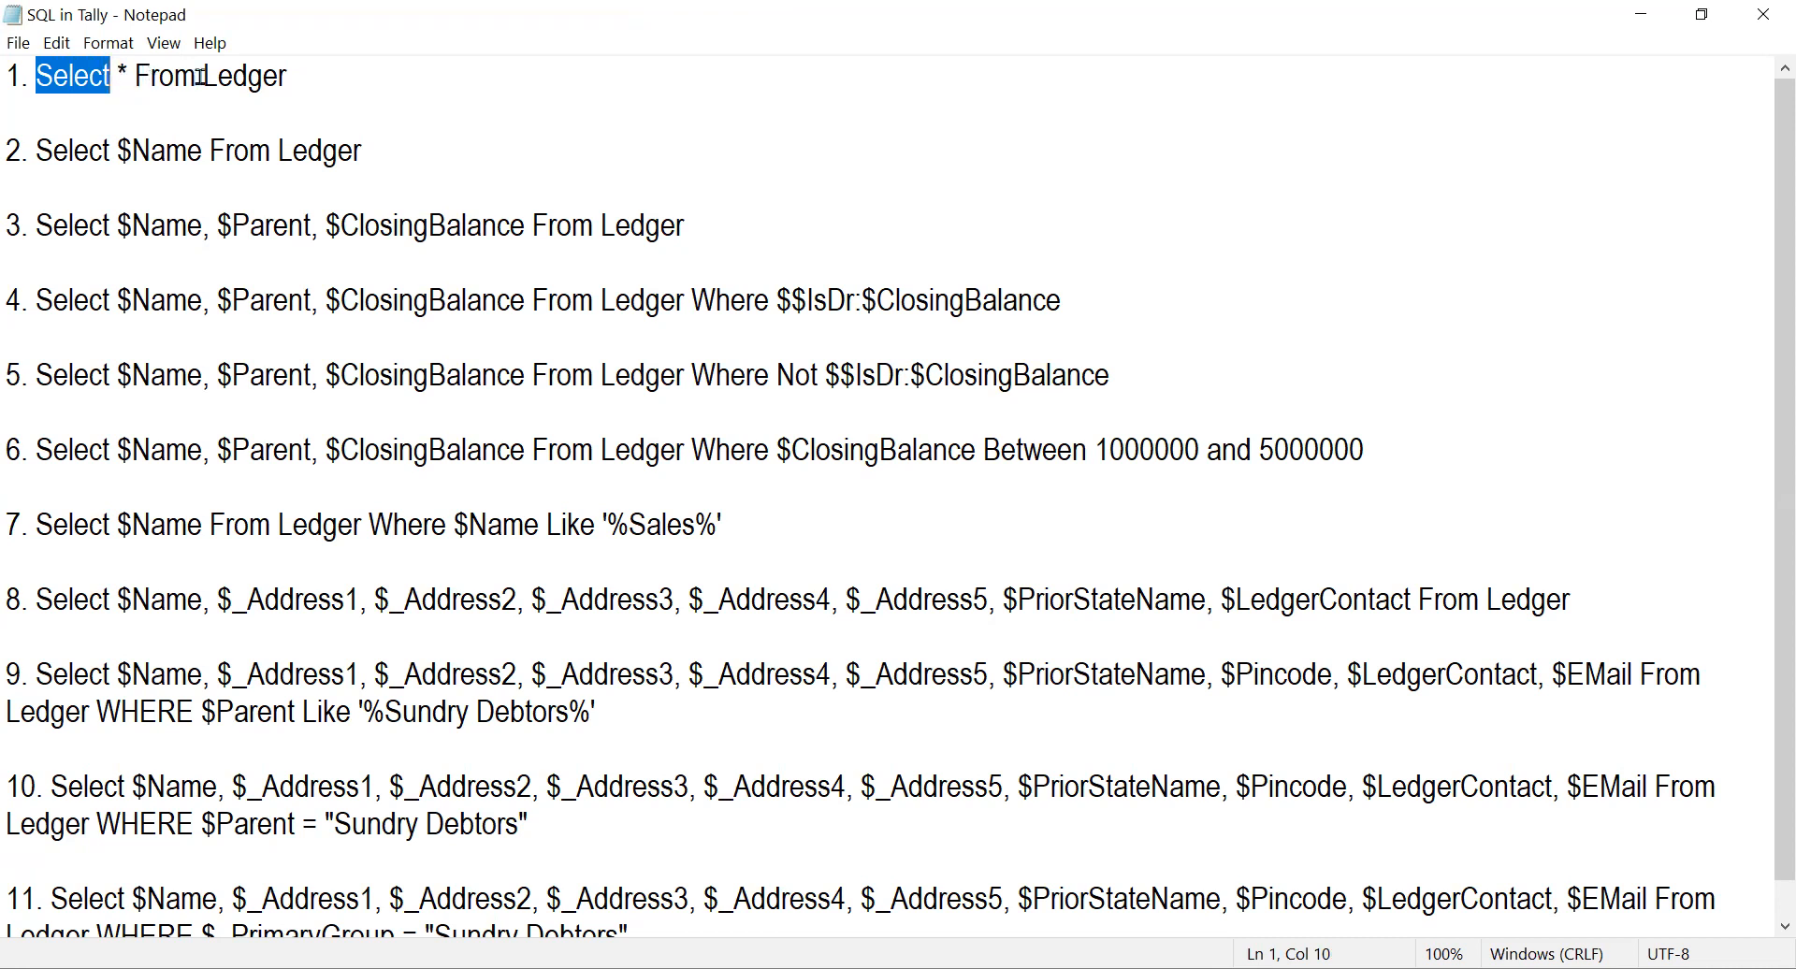
pyautogui.doubleClick(125, 72)
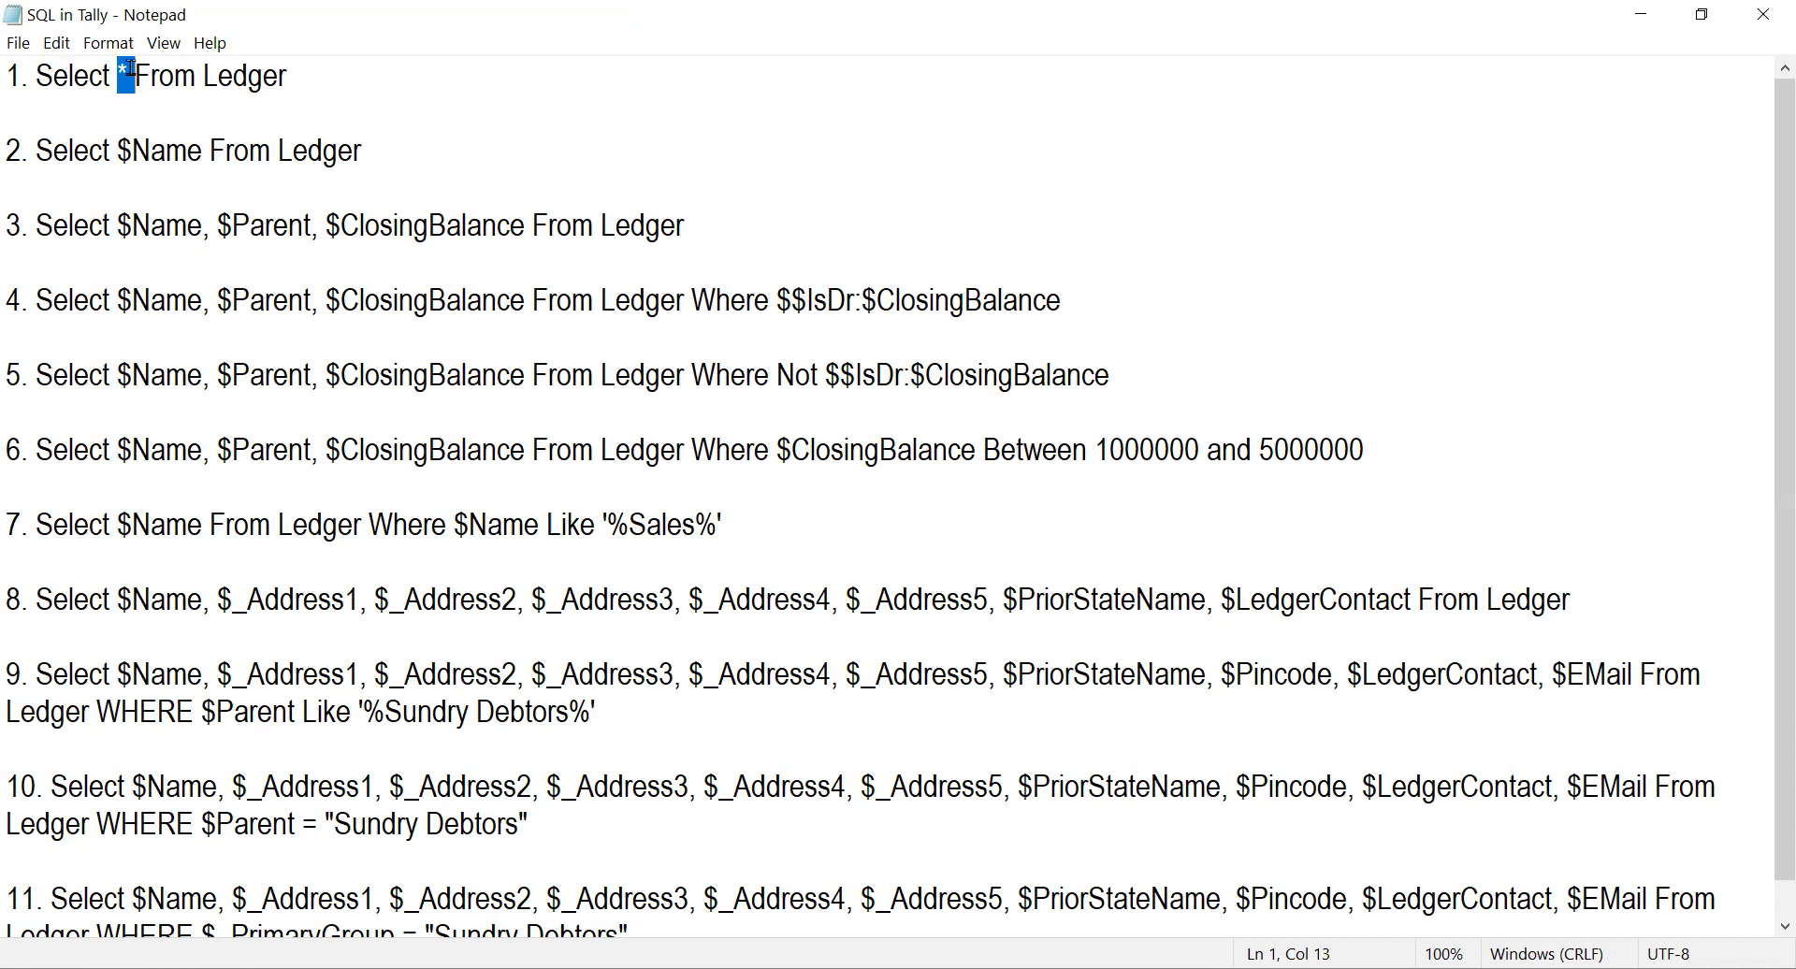
pyautogui.hotkey('shift', 'Left')
pyautogui.moveTo(204, 77); pyautogui.dragTo(282, 84)
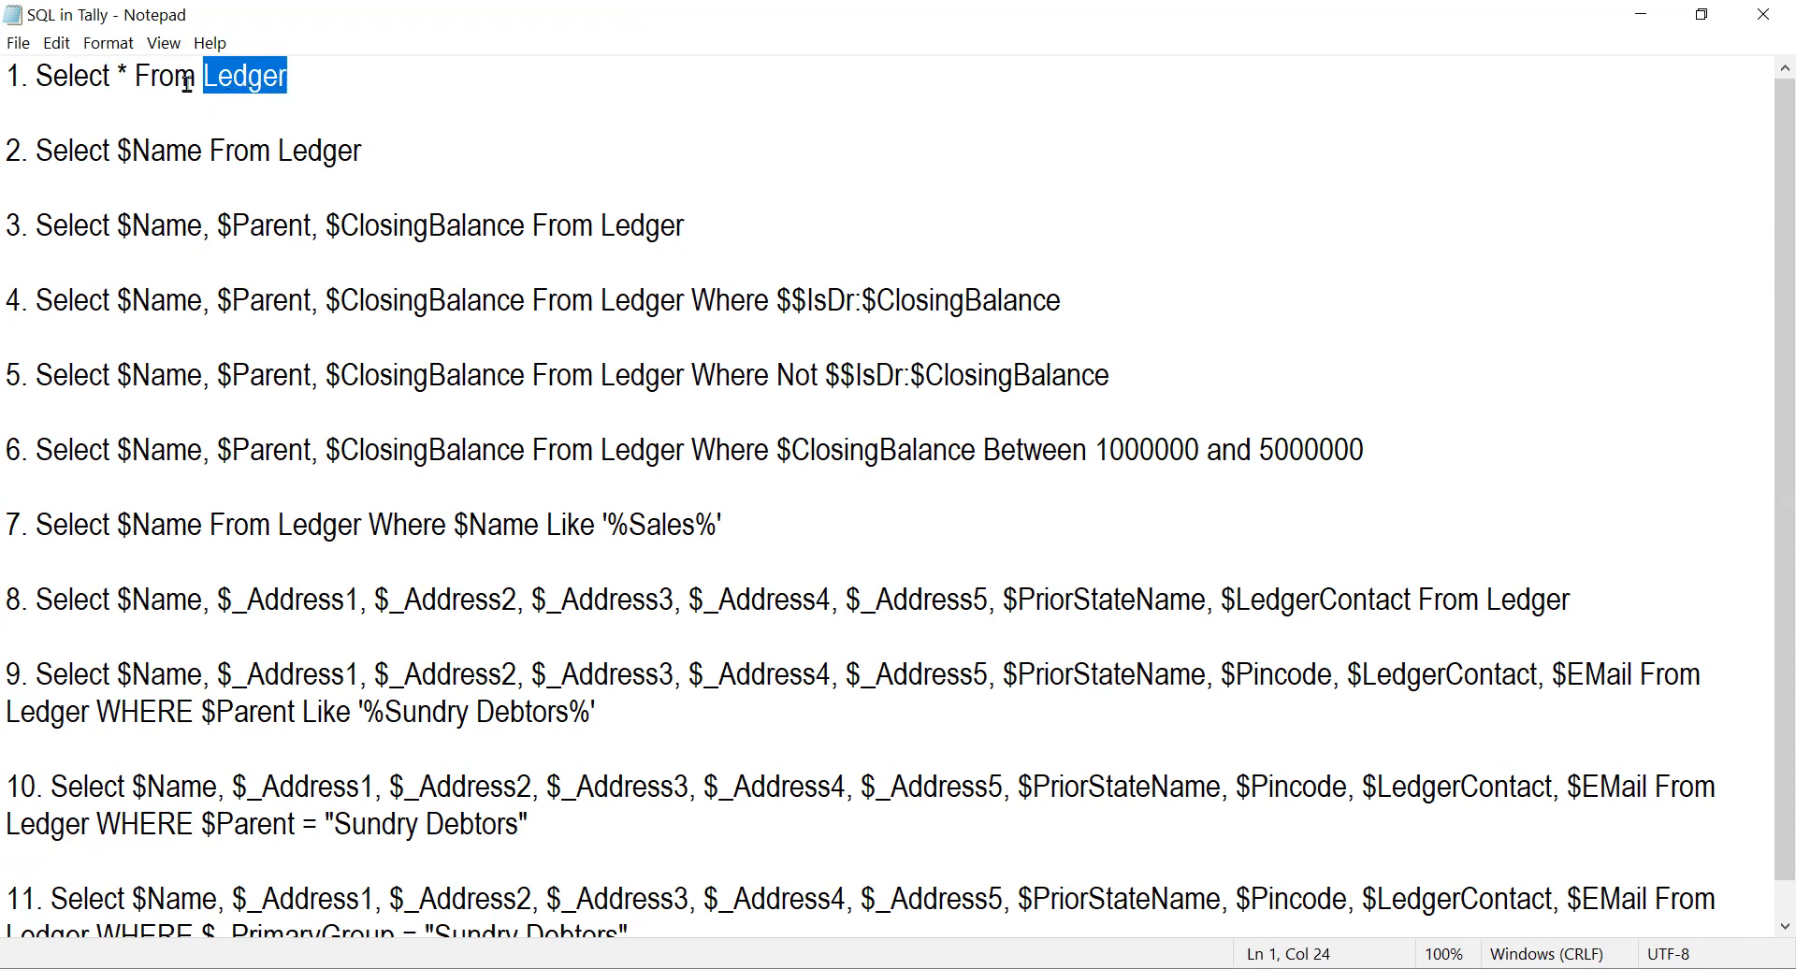
pyautogui.doubleClick(119, 75)
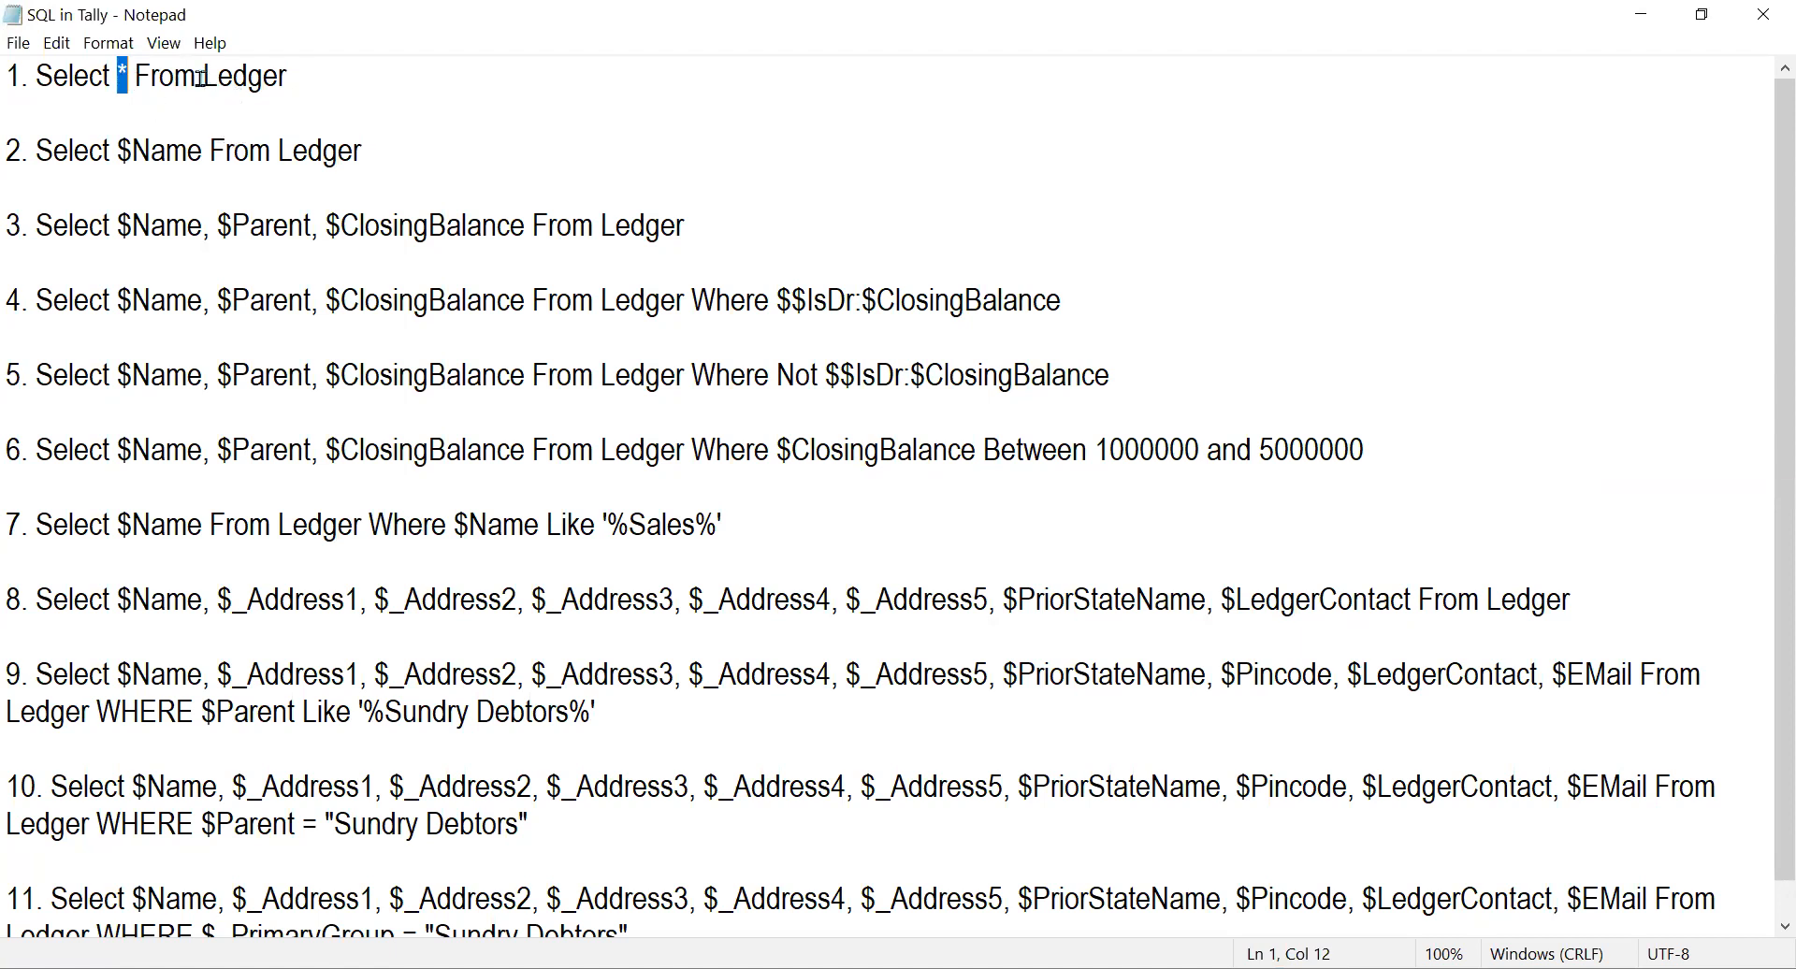
pyautogui.moveTo(203, 78); pyautogui.dragTo(282, 89)
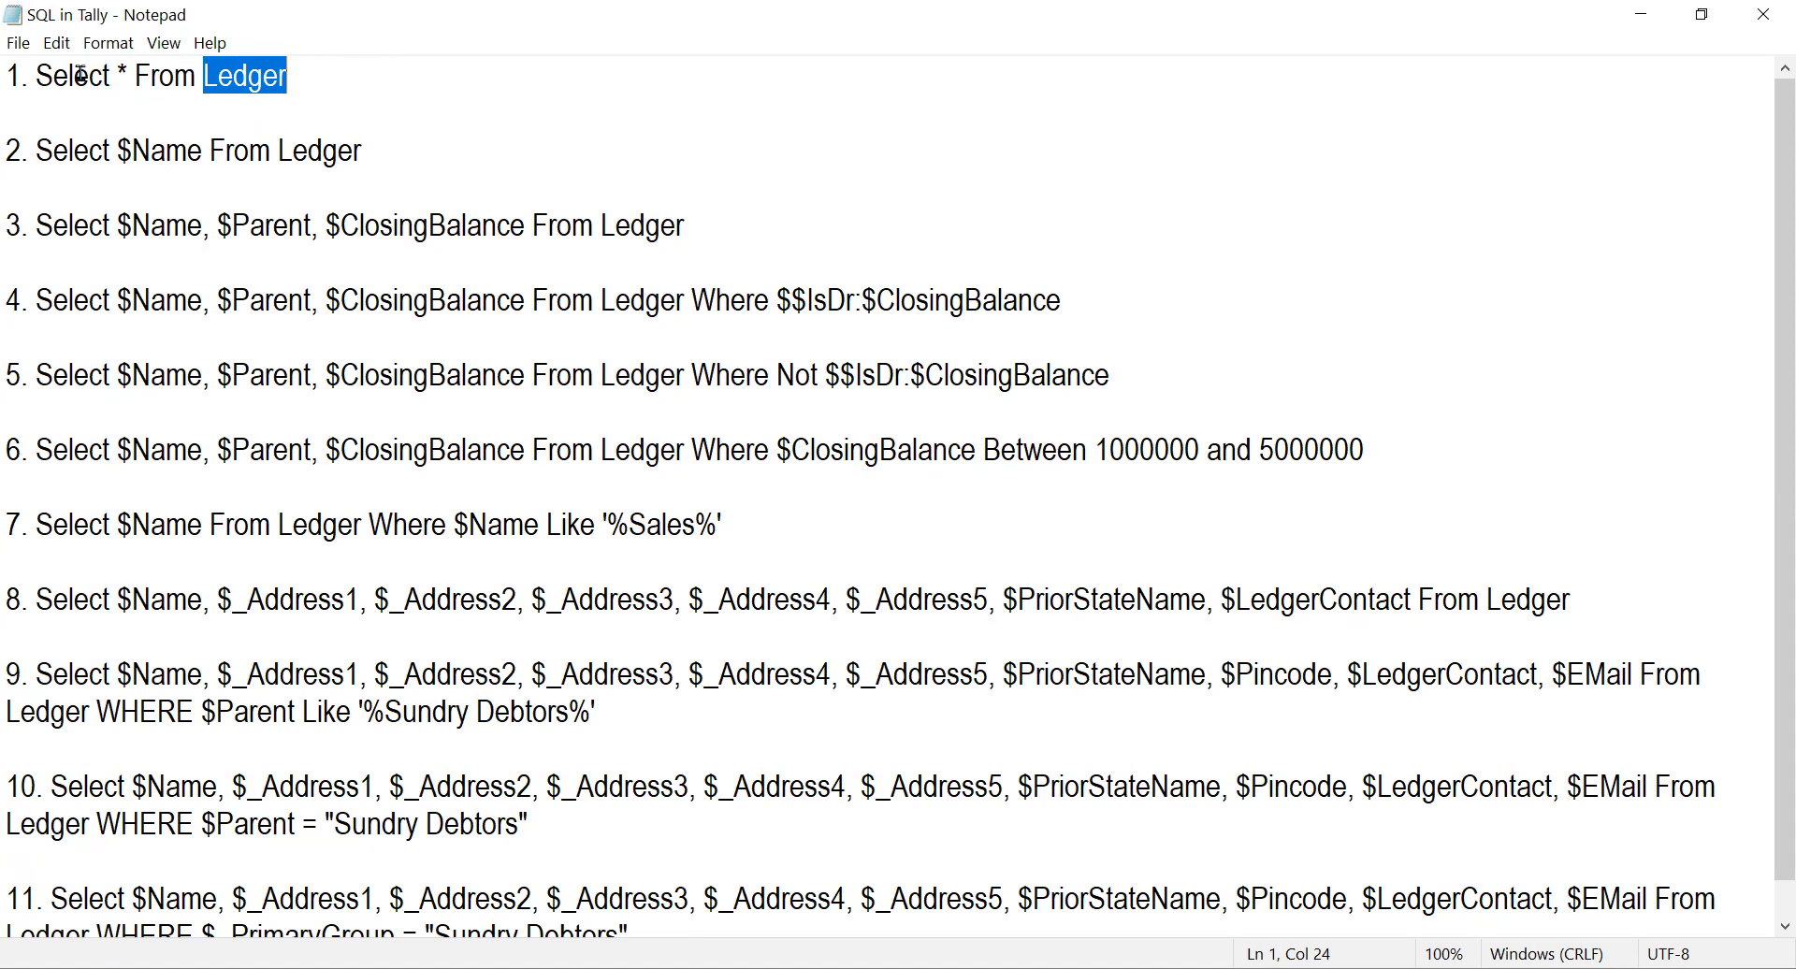
# Step: Copy the query "Select * From Ledger" from the Notepad file, switch to TallyPrime and run it in the calculator
pyautogui.moveTo(35, 75); pyautogui.dragTo(286, 89)
pyautogui.hotkey('ctrl', 'c')
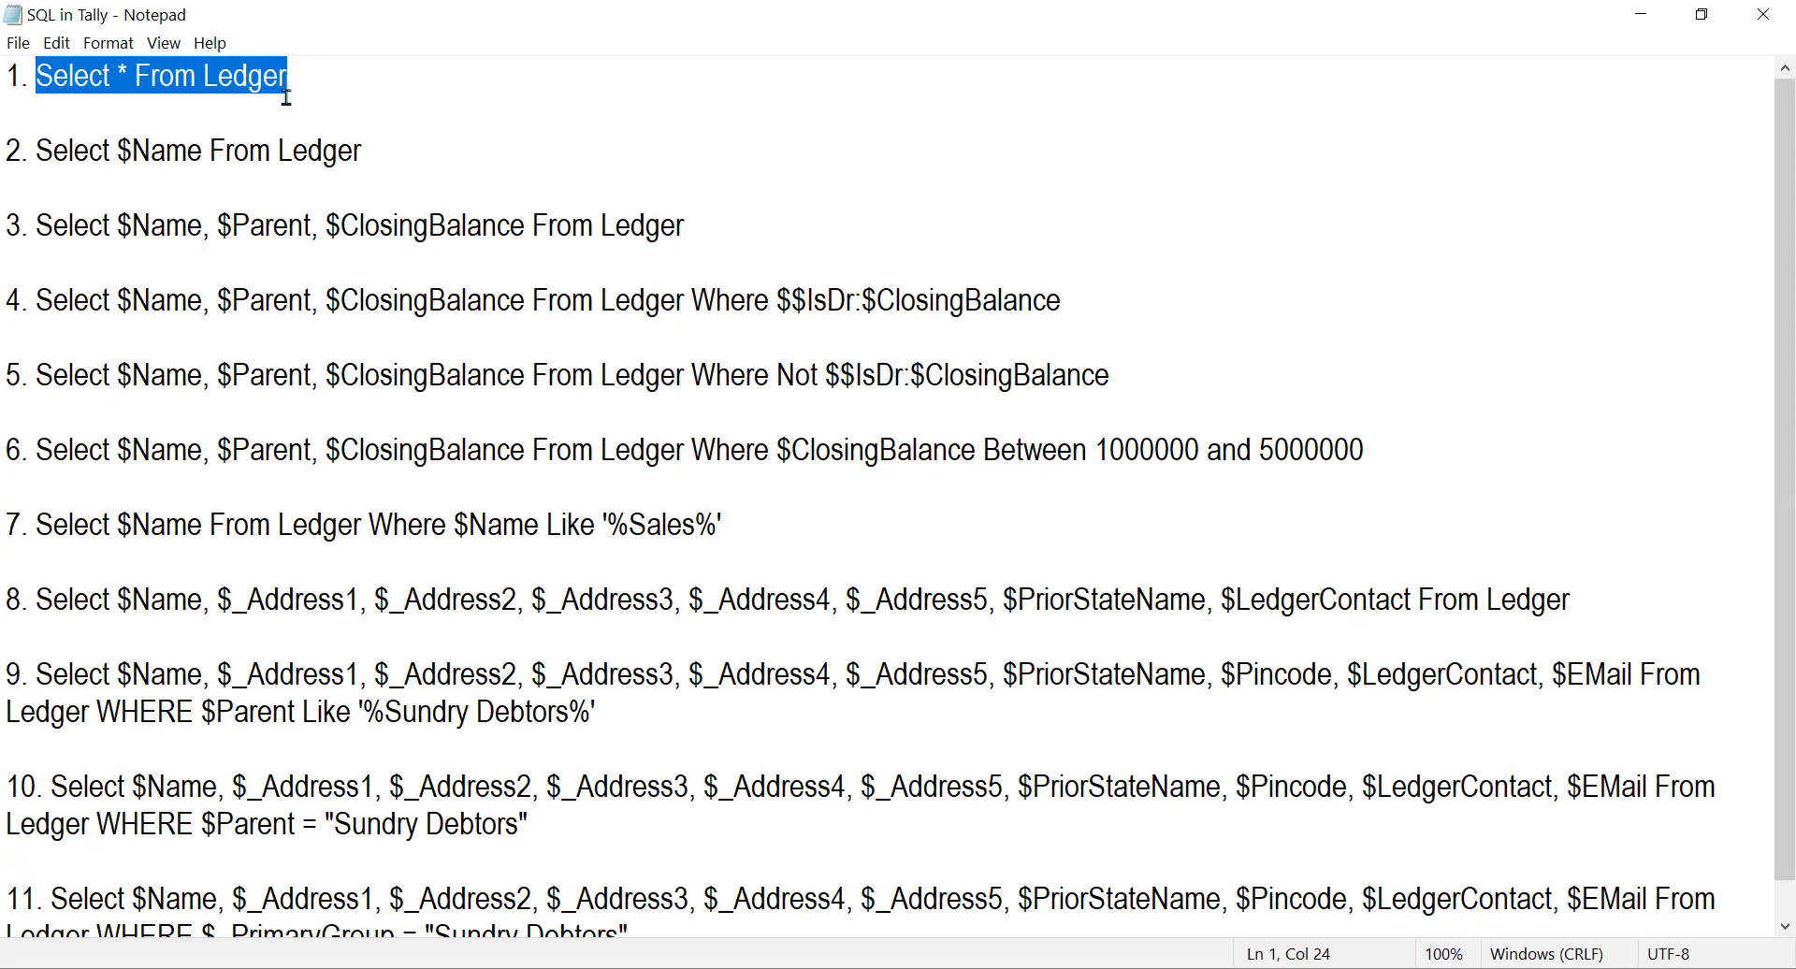
pyautogui.hotkey('alt', 'Tab')
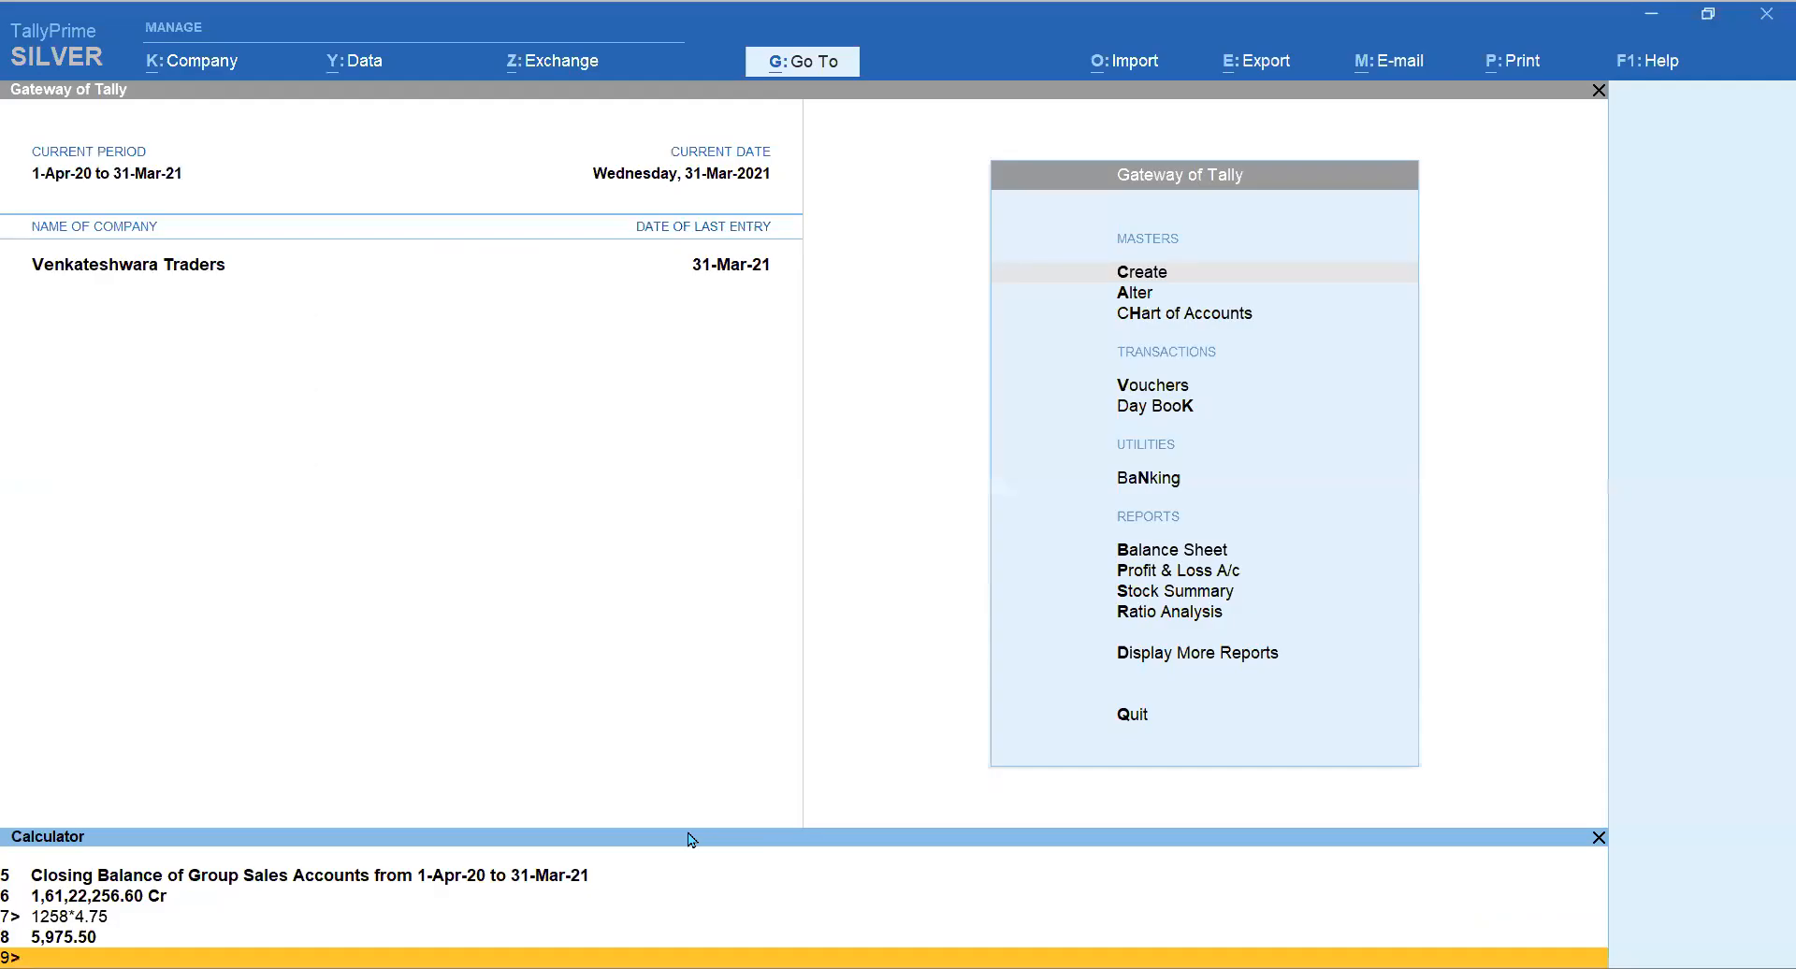
pyautogui.hotkey('ctrl', 'v')
pyautogui.press('Return')
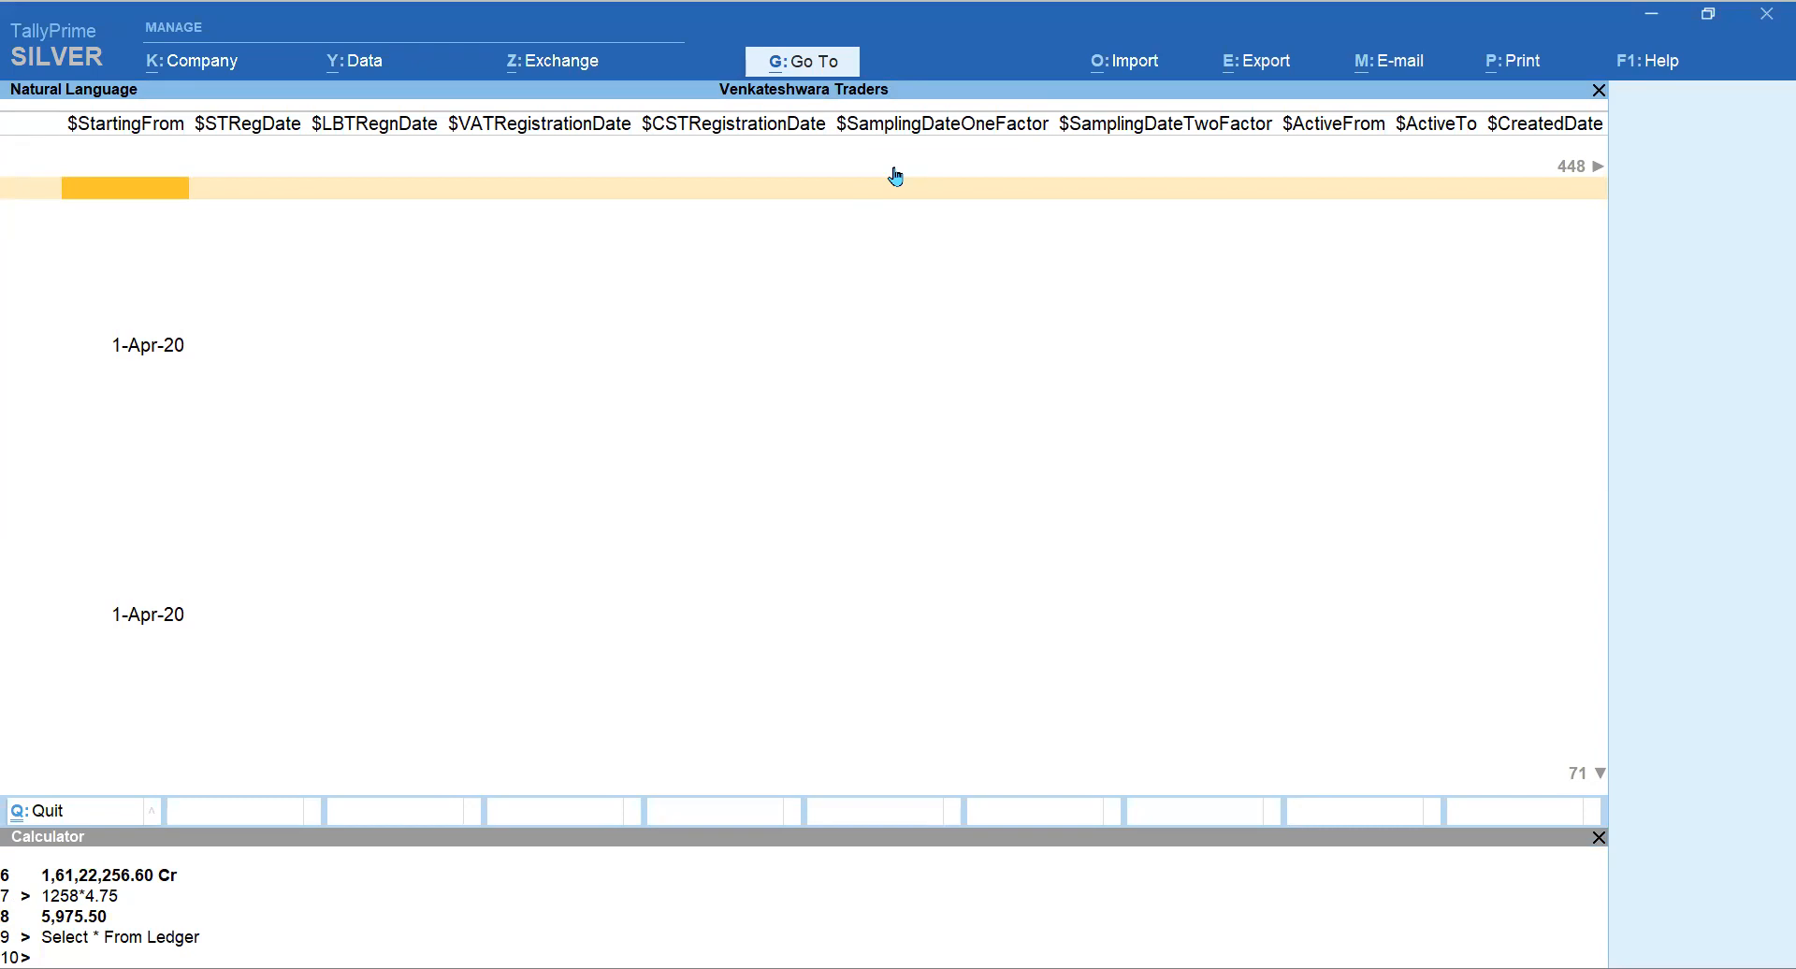
# Step: Examine the ledger query's columns from $StartingFrom through the GUID, state and GST registration fields, ending on $Parent
pyautogui.press('Right')
pyautogui.press('Right')
pyautogui.press('Right')
pyautogui.press('Right')
pyautogui.press('Right')
pyautogui.press('Right')
pyautogui.press('Right')
pyautogui.press('Right')
pyautogui.press('Right')
pyautogui.press('Right')
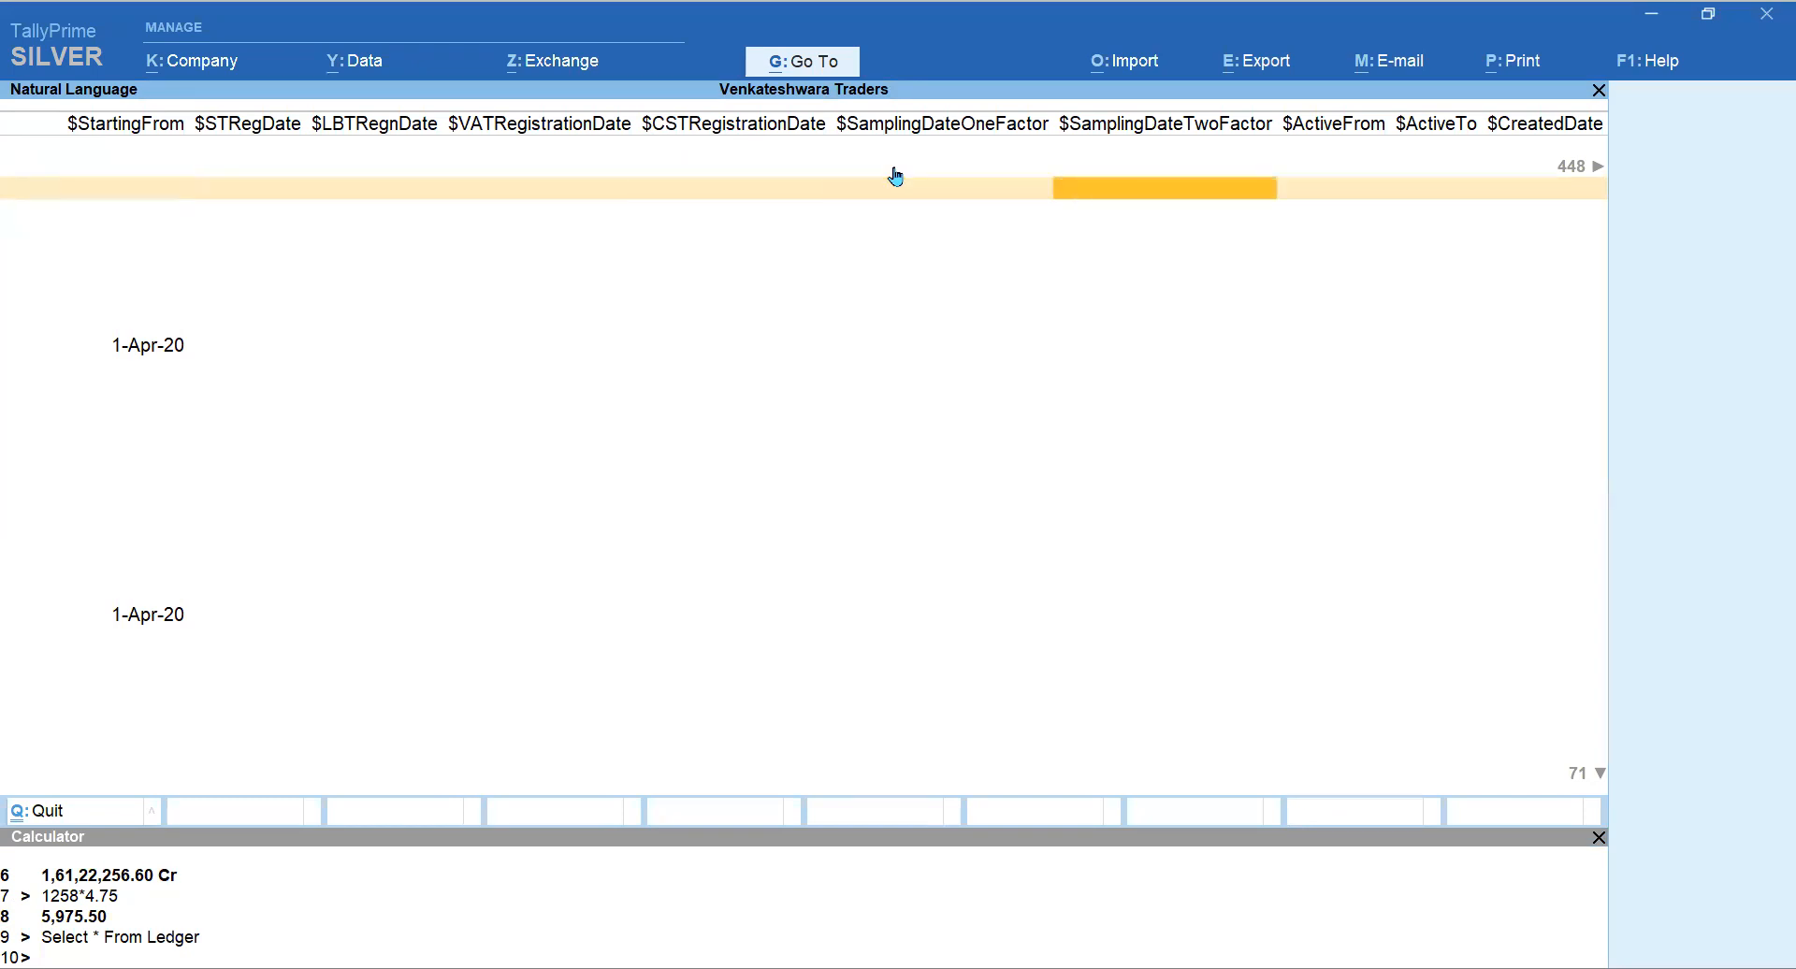
pyautogui.press('Right')
pyautogui.press('Right')
pyautogui.press('Right')
pyautogui.press('Right')
pyautogui.press('Right')
pyautogui.press('Right')
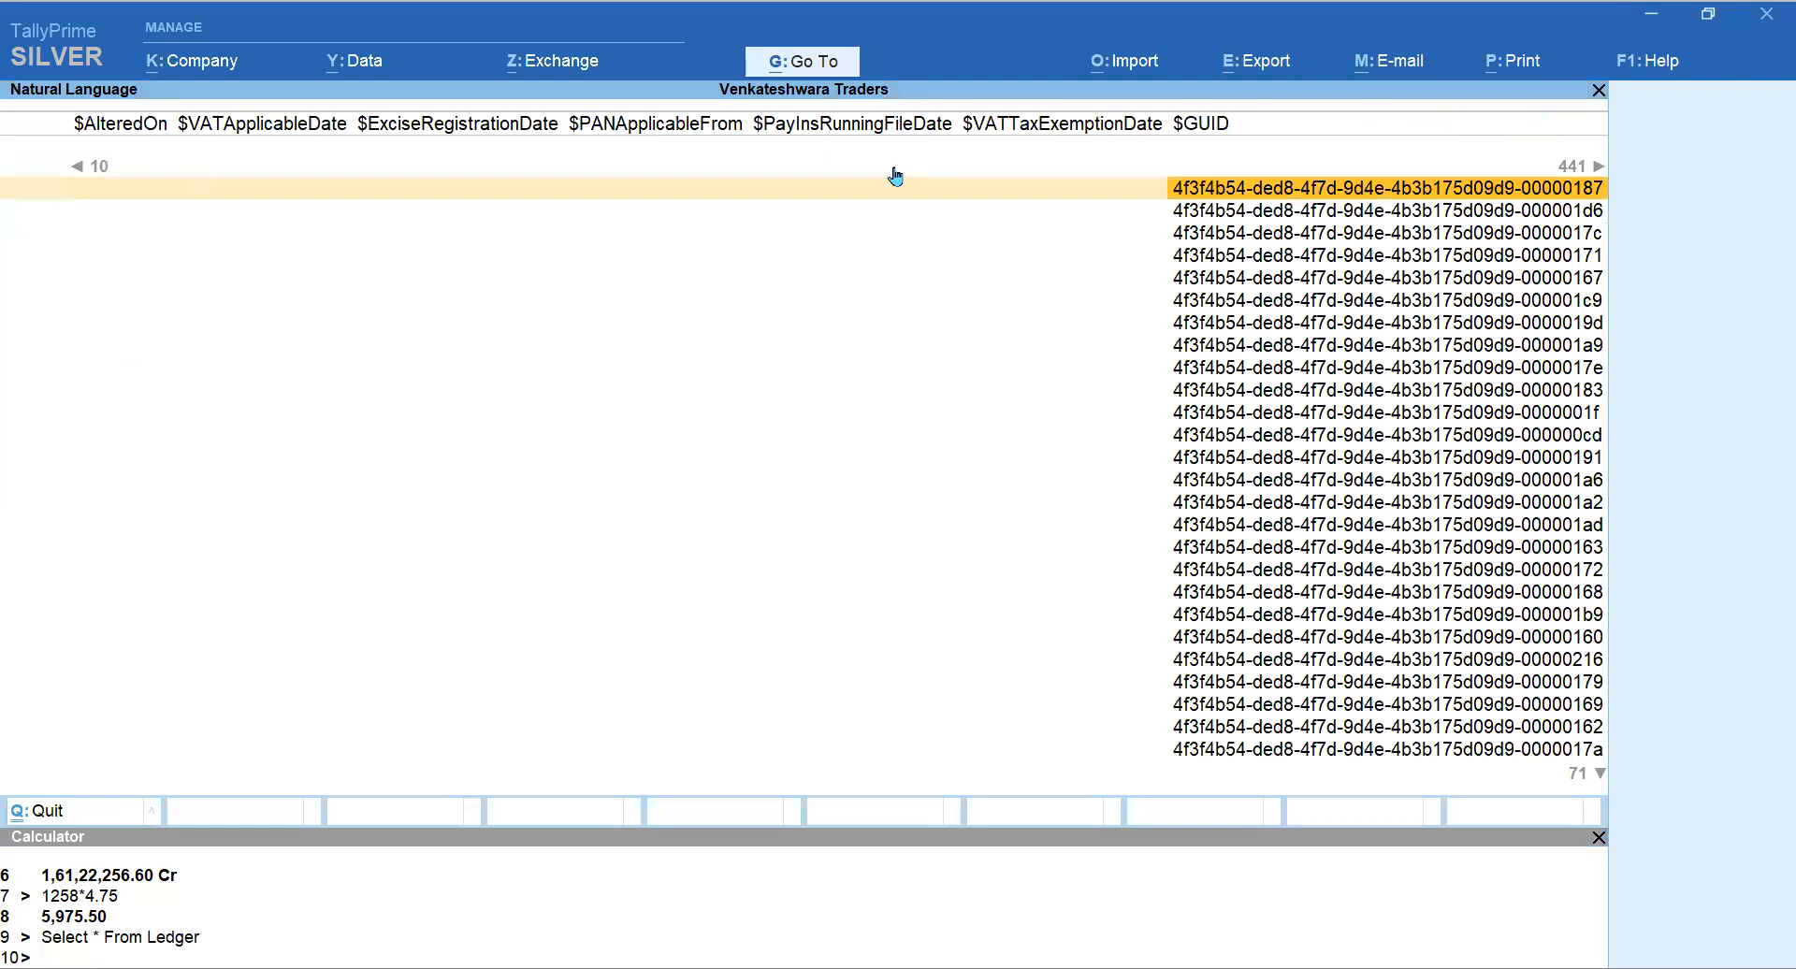
pyautogui.press('Right')
pyautogui.press('Right')
pyautogui.press('Right')
pyautogui.press('Right')
pyautogui.press('Right')
pyautogui.press('Right')
pyautogui.press('Right')
pyautogui.press('Right')
pyautogui.press('Right')
pyautogui.press('Right')
pyautogui.press('Right')
pyautogui.press('Right')
pyautogui.press('Right')
pyautogui.press('Right')
pyautogui.press('Right')
pyautogui.press('Right')
pyautogui.press('Right')
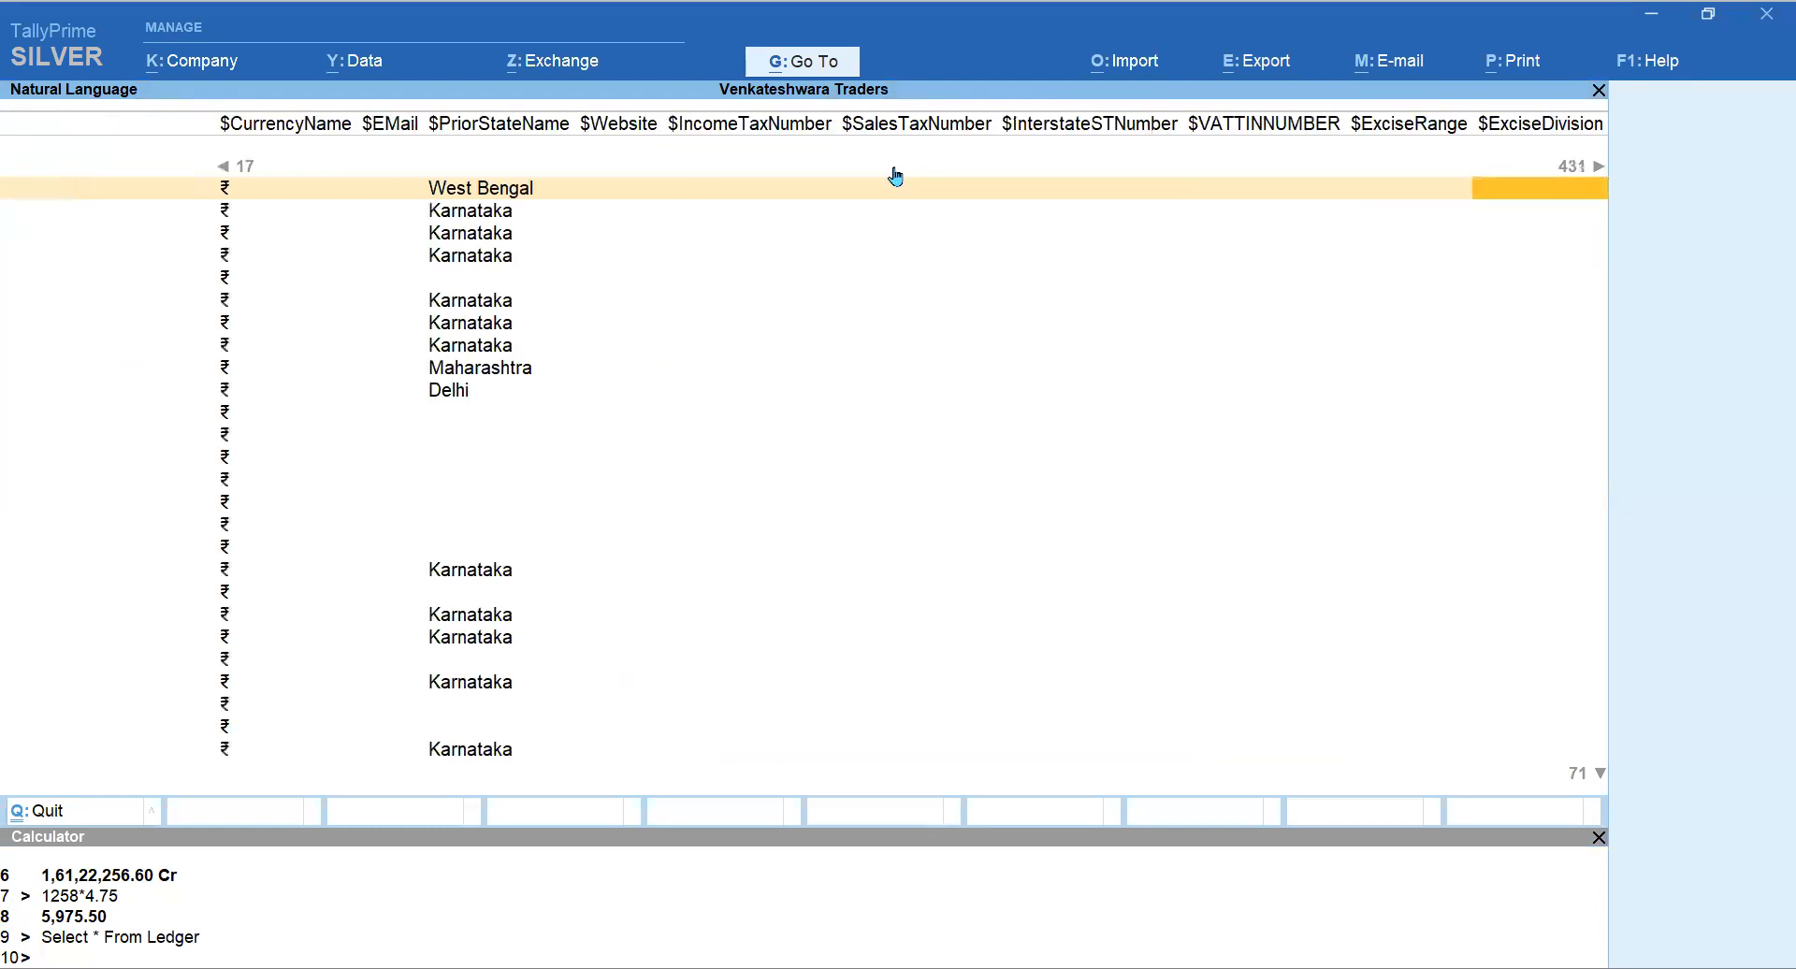
pyautogui.press('Right')
pyautogui.press('Right')
pyautogui.press('Right')
pyautogui.press('Right')
pyautogui.press('Right')
pyautogui.press('Right')
pyautogui.press('Right')
pyautogui.press('Right')
pyautogui.press('Right')
pyautogui.press('Right')
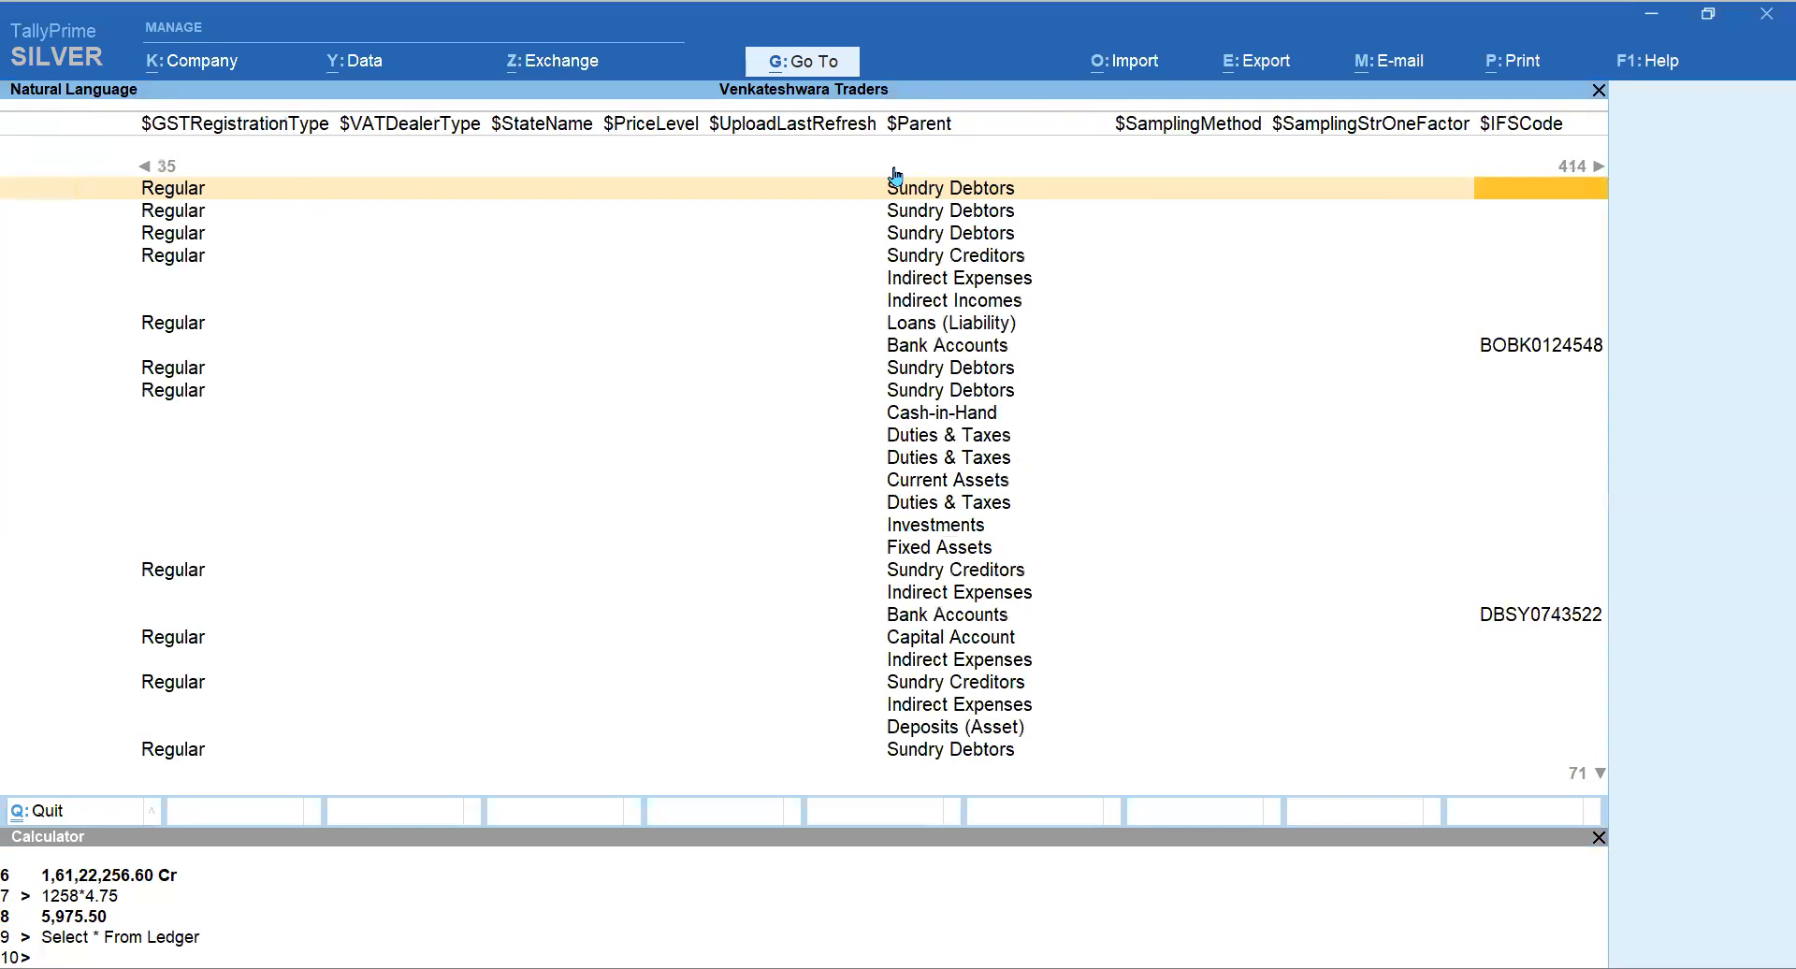
pyautogui.press('Left')
pyautogui.press('Left')
pyautogui.press('Left')
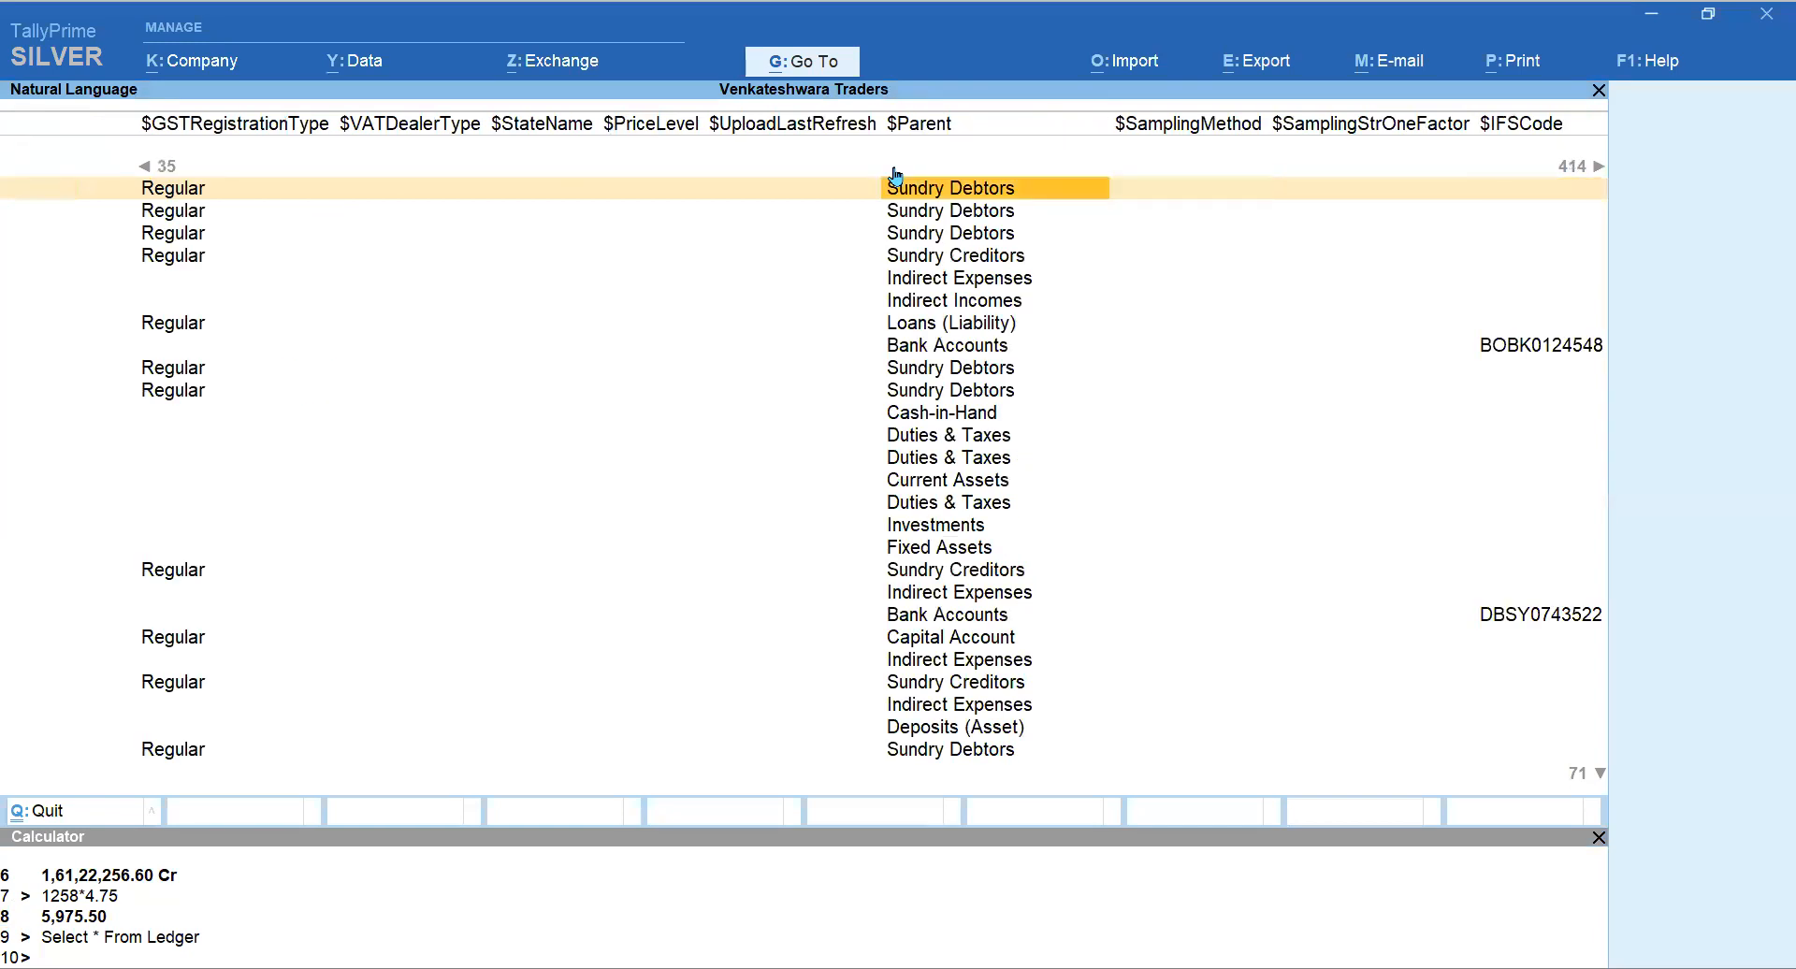
# Step: Look through the columns following $Parent up to $TypeOfUpdateActivity, and return to the $Parent column with the ledger groups
pyautogui.press('Right')
pyautogui.press('Right')
pyautogui.press('Right')
pyautogui.press('Right')
pyautogui.press('Right')
pyautogui.press('Right')
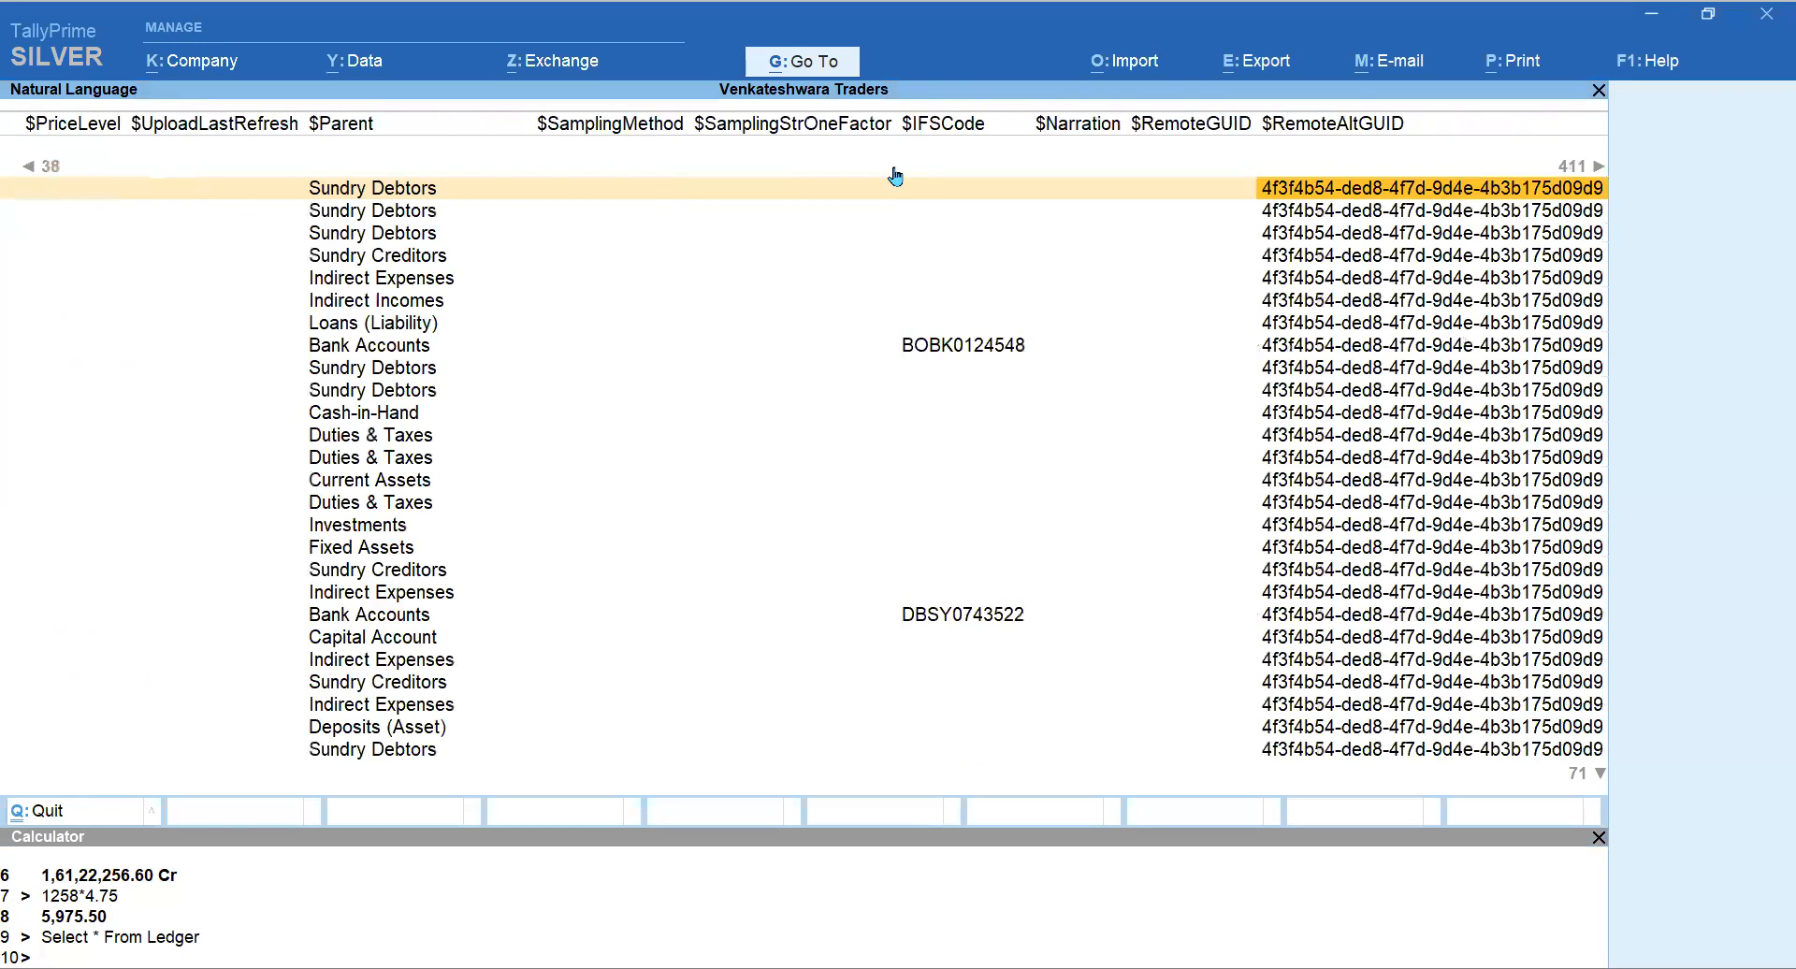
pyautogui.press('Right')
pyautogui.press('Right')
pyautogui.press('Right')
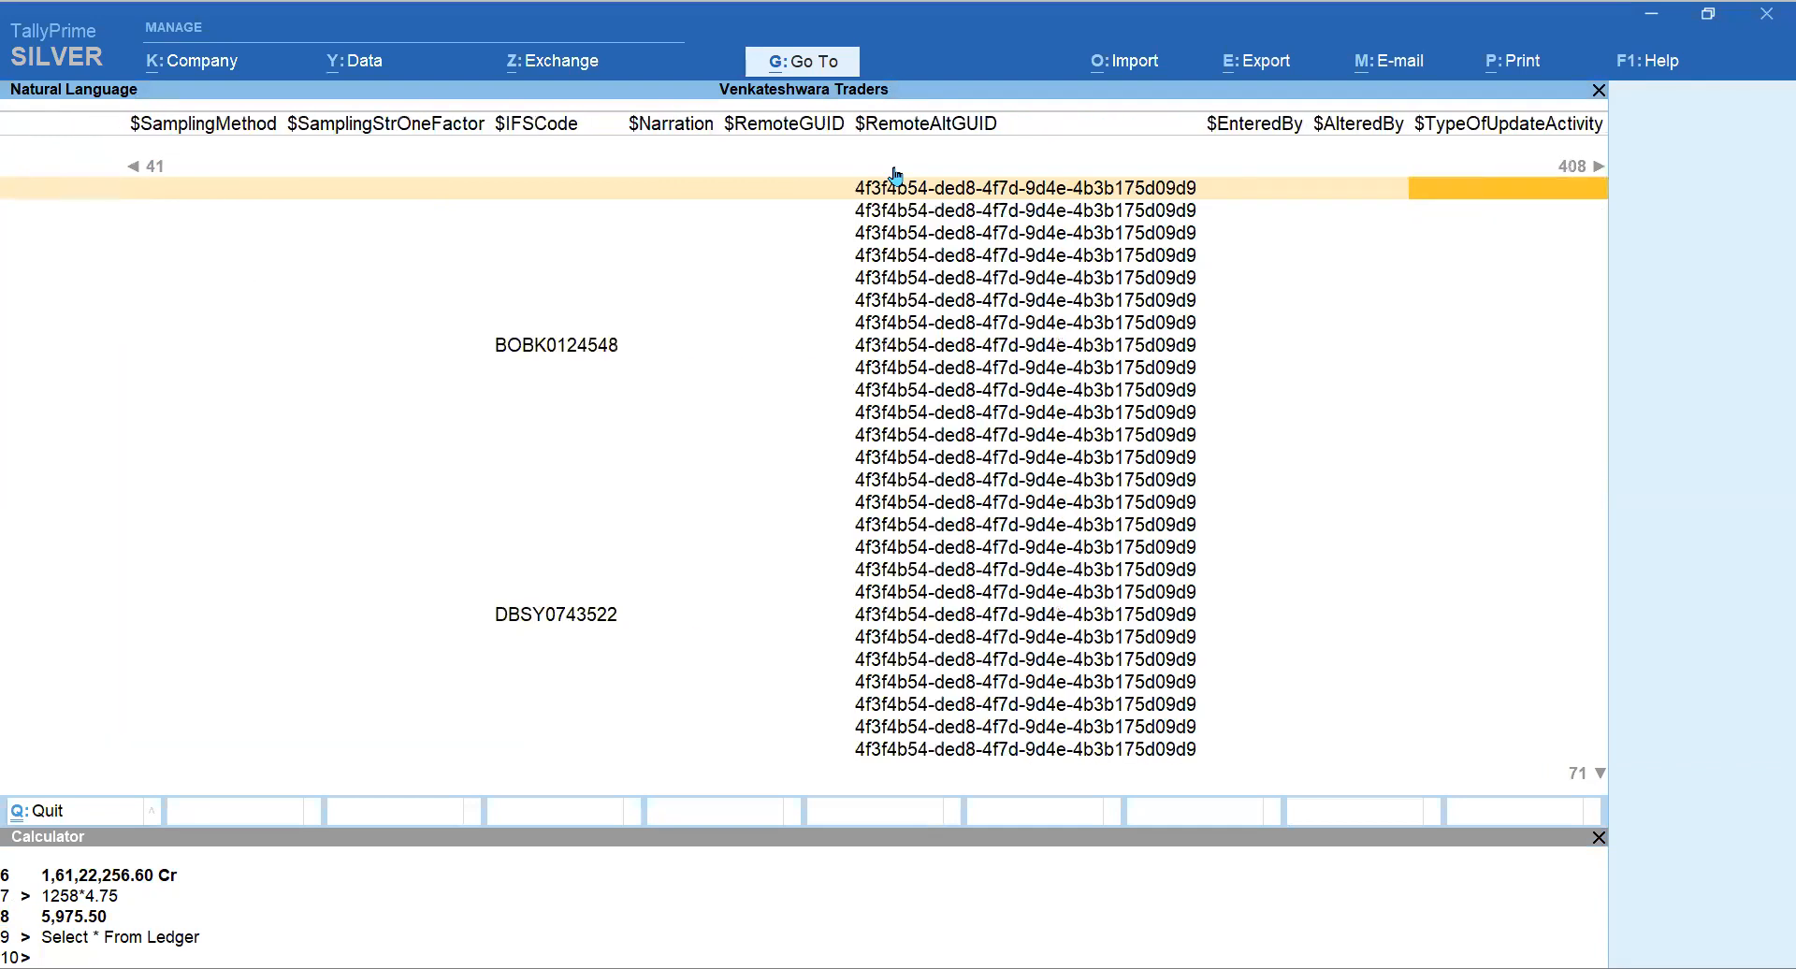
pyautogui.press('Left')
pyautogui.press('Left')
pyautogui.press('Left')
pyautogui.press('Left')
pyautogui.press('Left')
pyautogui.press('Left')
pyautogui.press('Left')
pyautogui.press('Left')
pyautogui.press('Left')
pyautogui.press('Left')
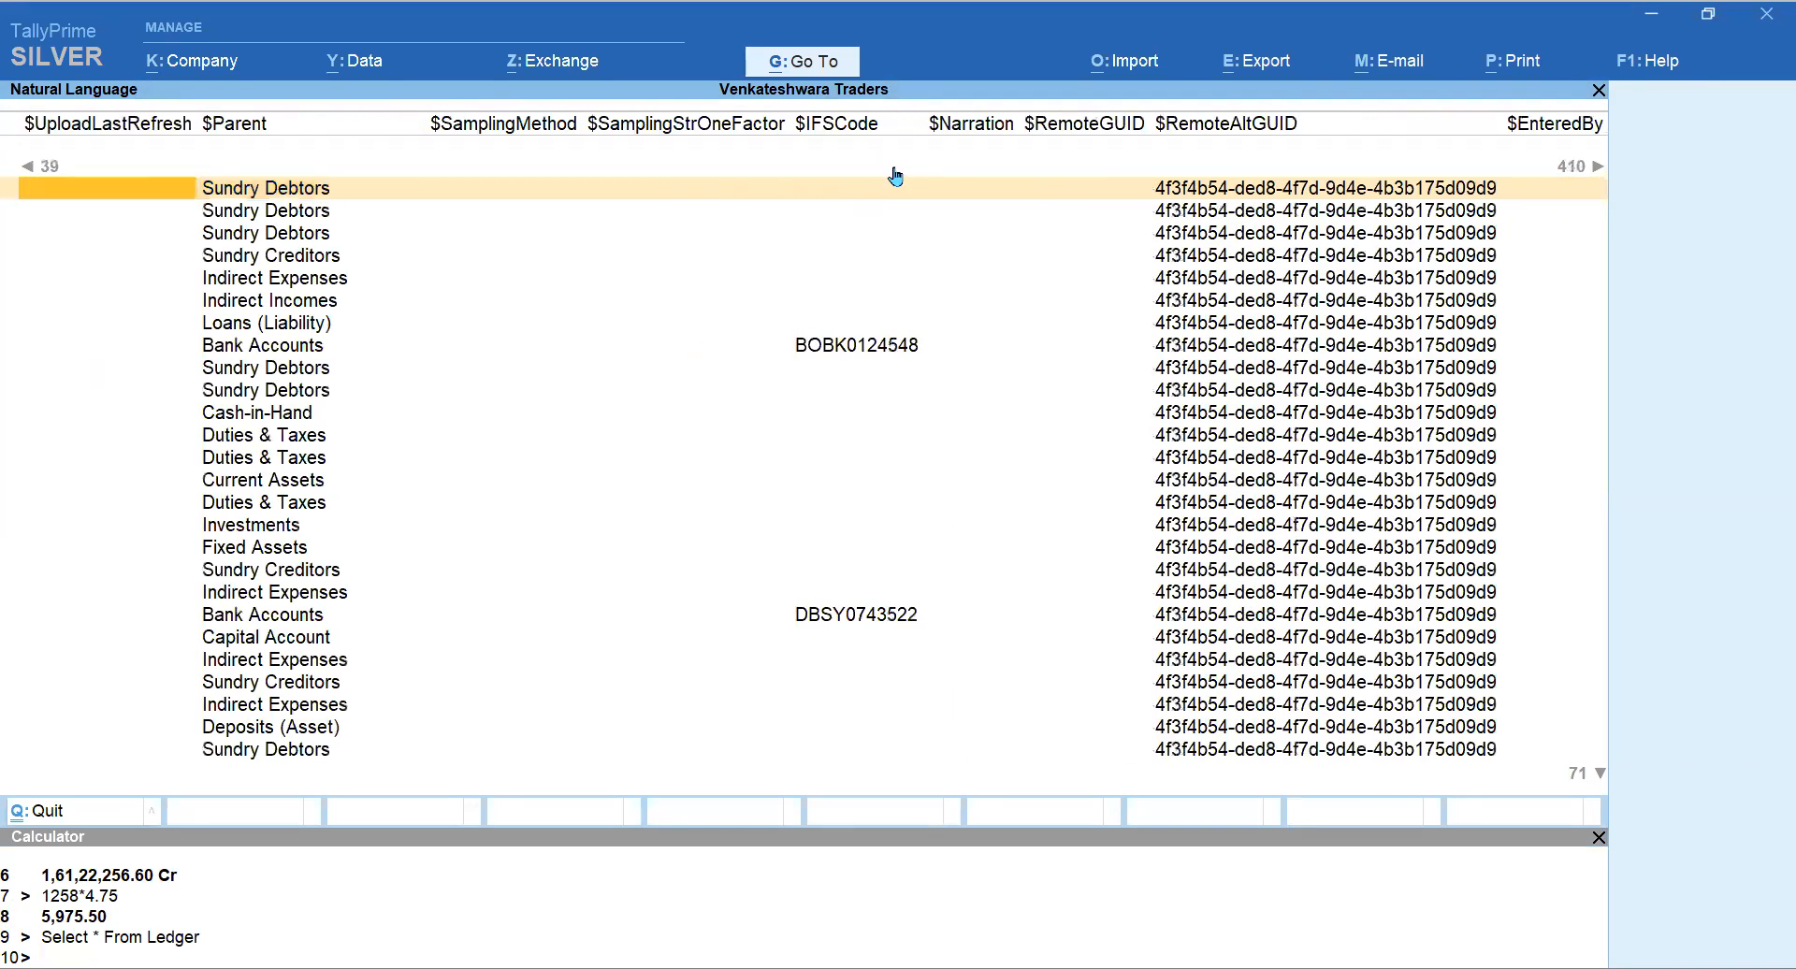
pyautogui.press('Right')
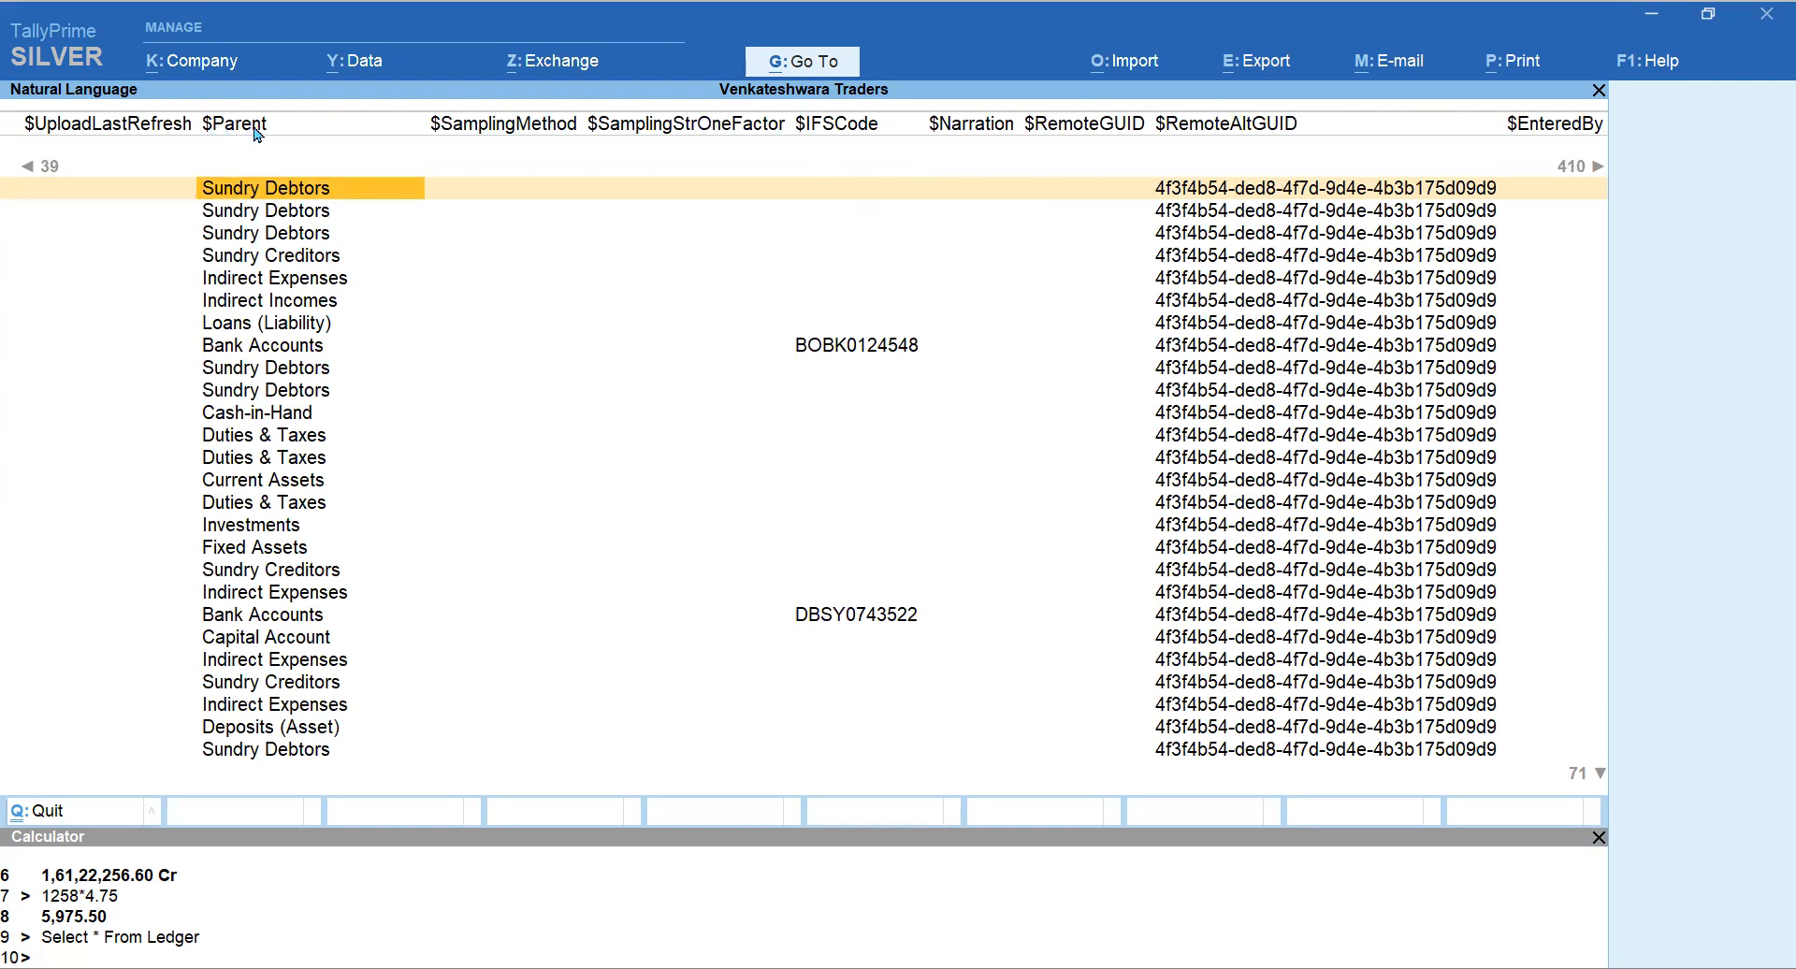
# Step: Examine the remaining ledger fields beyond $Parent, covering tax, bank, contact and GST details, as far as $ServiceCategory
pyautogui.press('Right')
pyautogui.press('Right')
pyautogui.press('Right')
pyautogui.press('Right')
pyautogui.press('Right')
pyautogui.press('Right')
pyautogui.press('Right')
pyautogui.press('Right')
pyautogui.press('Right')
pyautogui.press('Right')
pyautogui.press('Right')
pyautogui.press('Right')
pyautogui.press('Right')
pyautogui.press('Right')
pyautogui.press('Right')
pyautogui.press('Right')
pyautogui.press('Right')
pyautogui.press('Right')
pyautogui.press('Right')
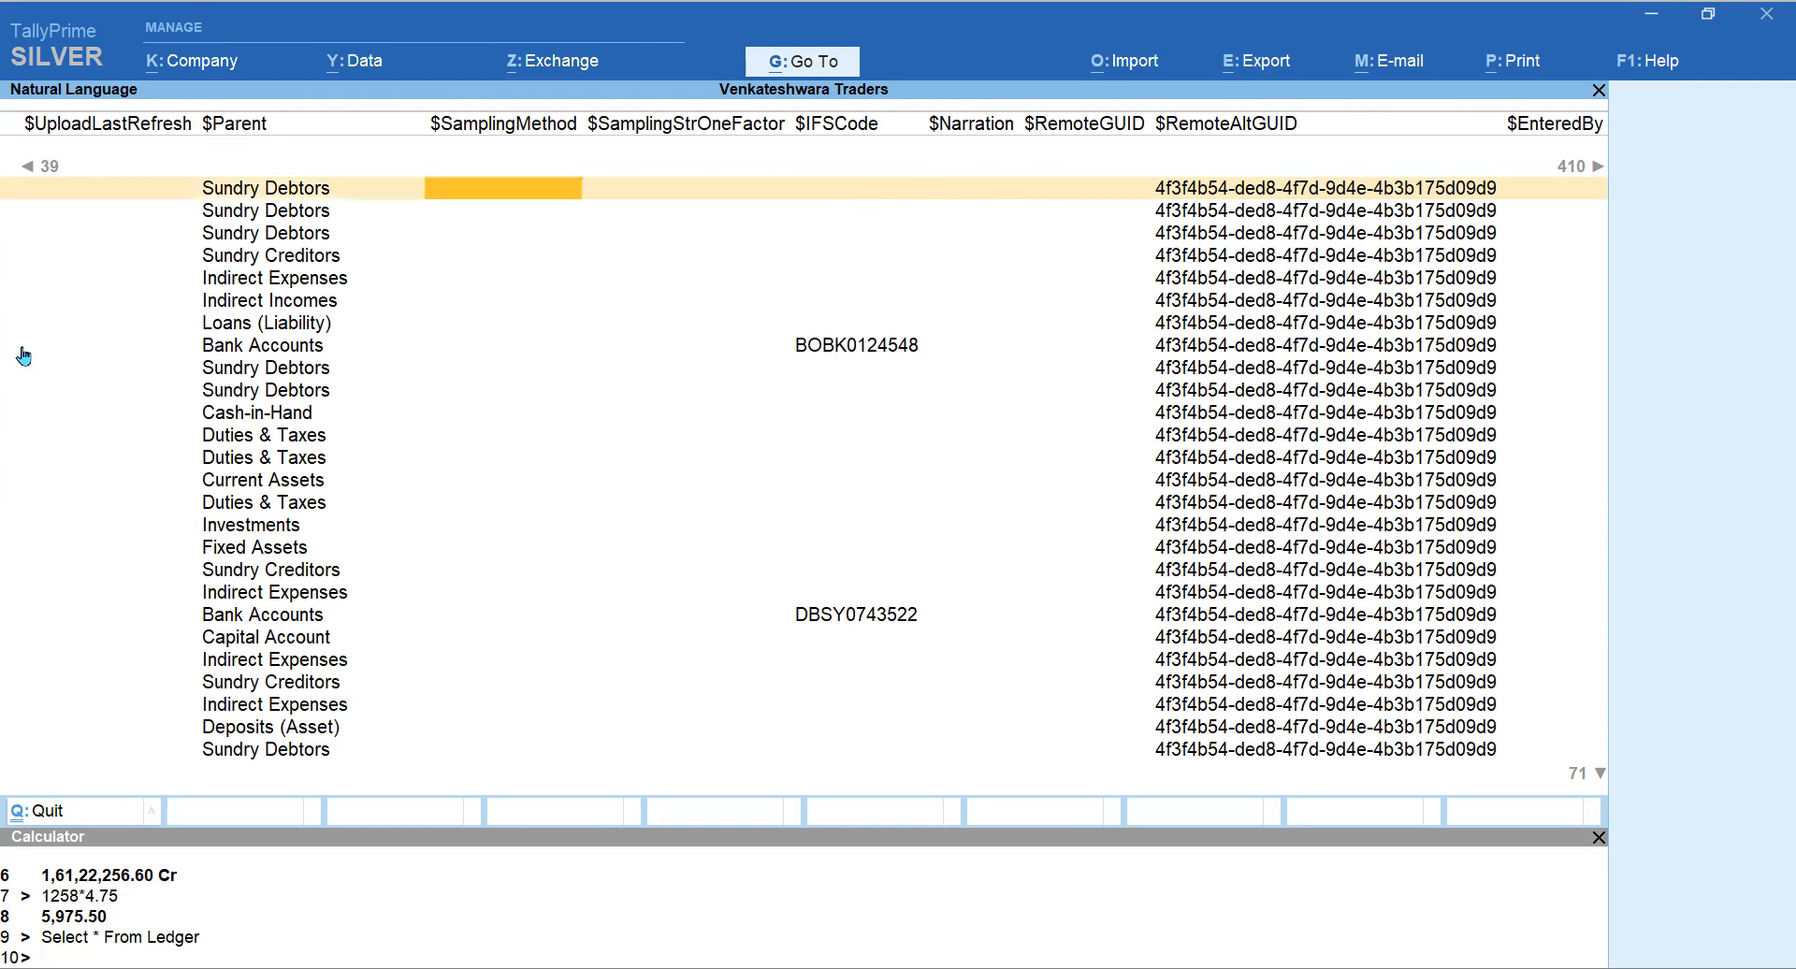
pyautogui.press('Right')
pyautogui.press('Right')
pyautogui.press('Right')
pyautogui.press('Right')
pyautogui.press('Right')
pyautogui.press('Right')
pyautogui.press('Right')
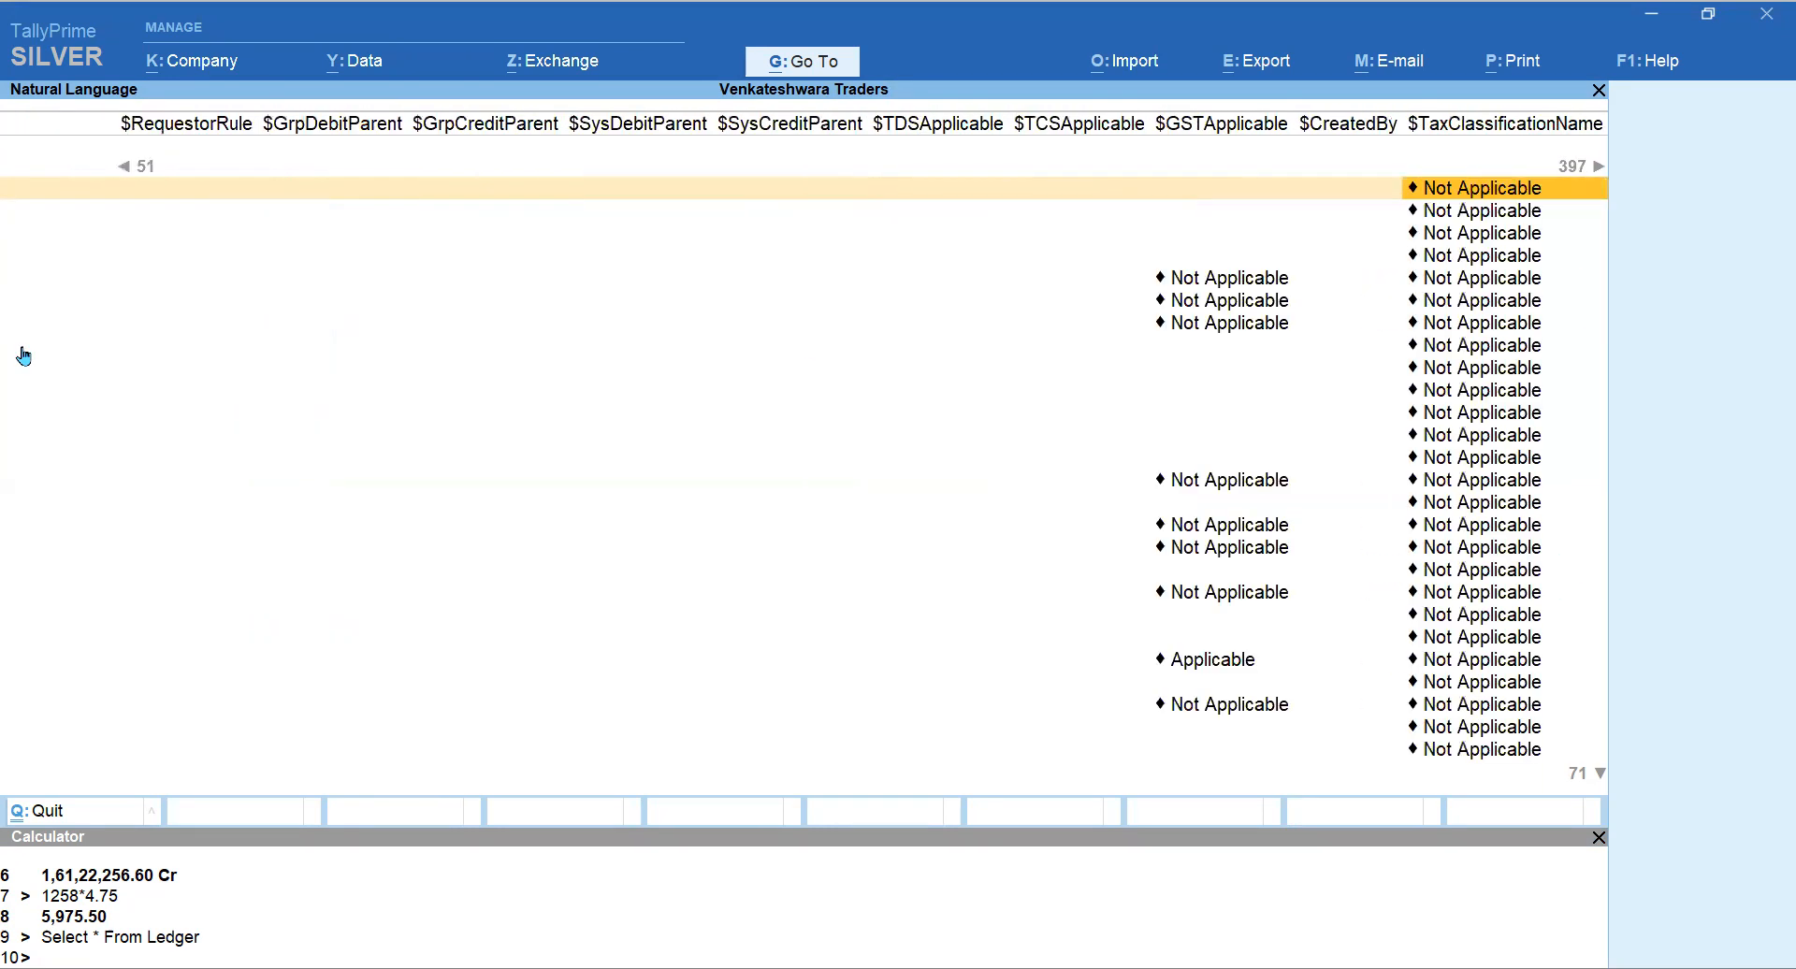
pyautogui.press('Right')
pyautogui.press('Right')
pyautogui.press('Right')
pyautogui.press('Right')
pyautogui.press('Right')
pyautogui.press('Right')
pyautogui.press('Right')
pyautogui.press('Right')
pyautogui.press('Right')
pyautogui.press('Right')
pyautogui.press('Right')
pyautogui.press('Right')
pyautogui.press('Right')
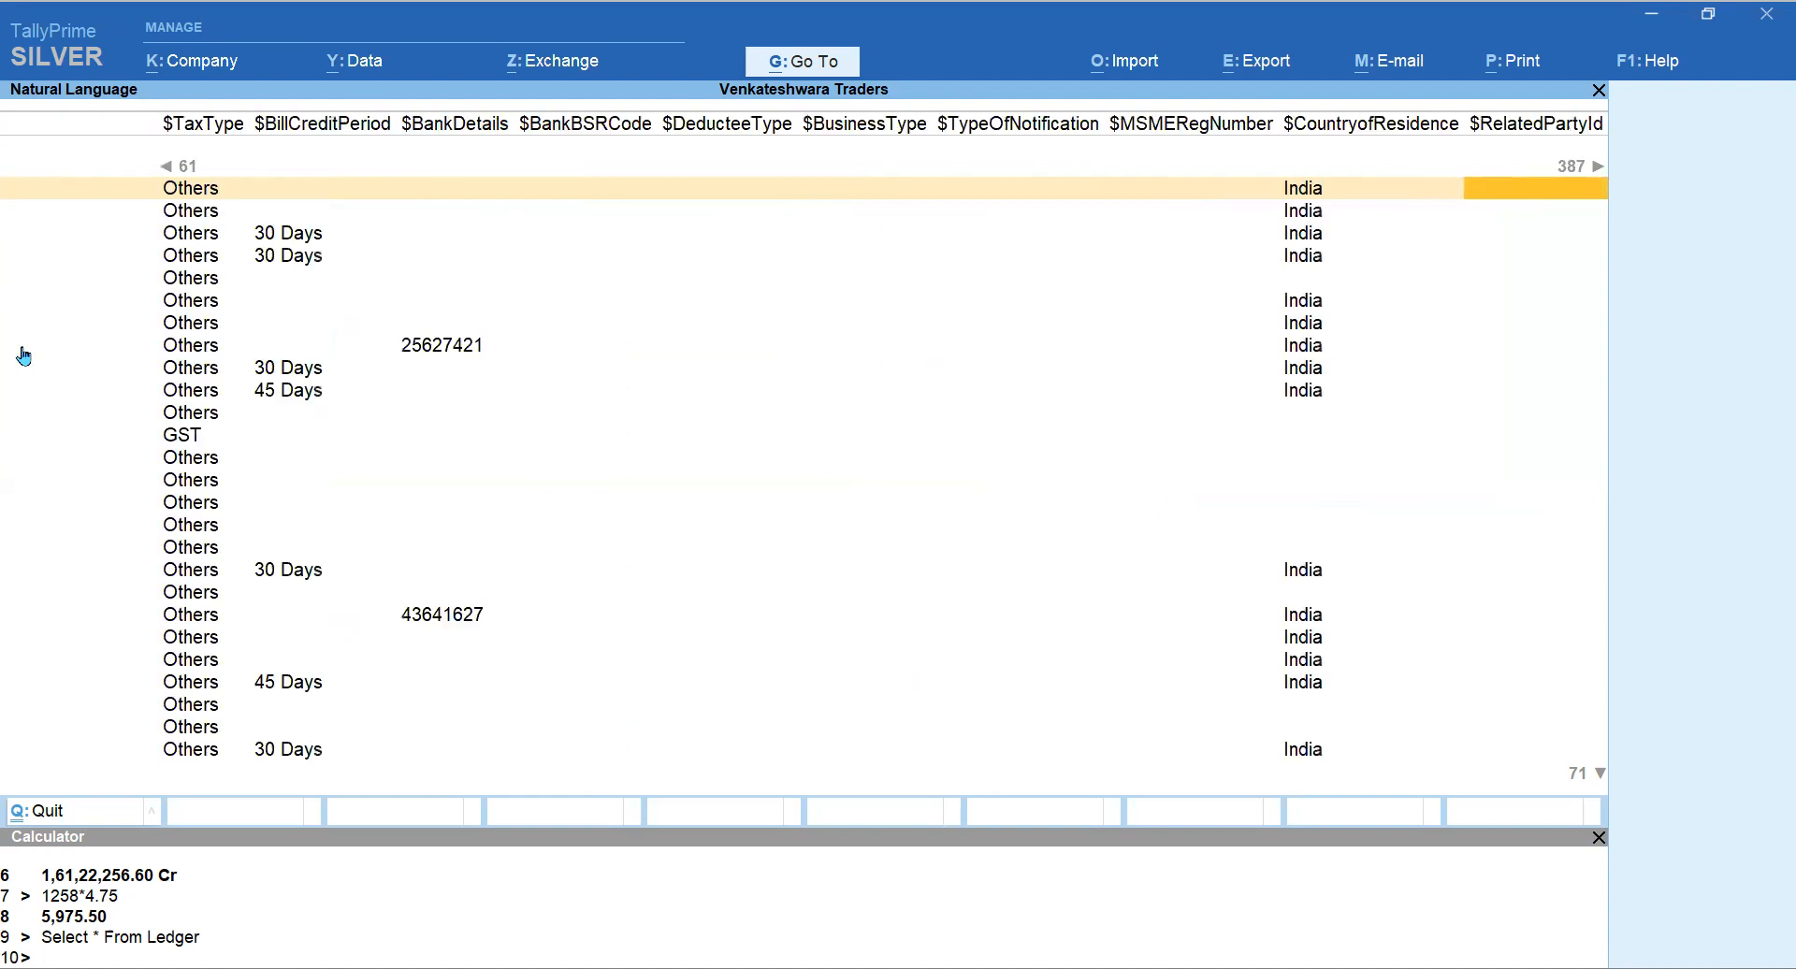
pyautogui.press('Right')
pyautogui.press('Right')
pyautogui.press('Right')
pyautogui.press('Right')
pyautogui.press('Right')
pyautogui.press('Right')
pyautogui.press('Right')
pyautogui.press('Right')
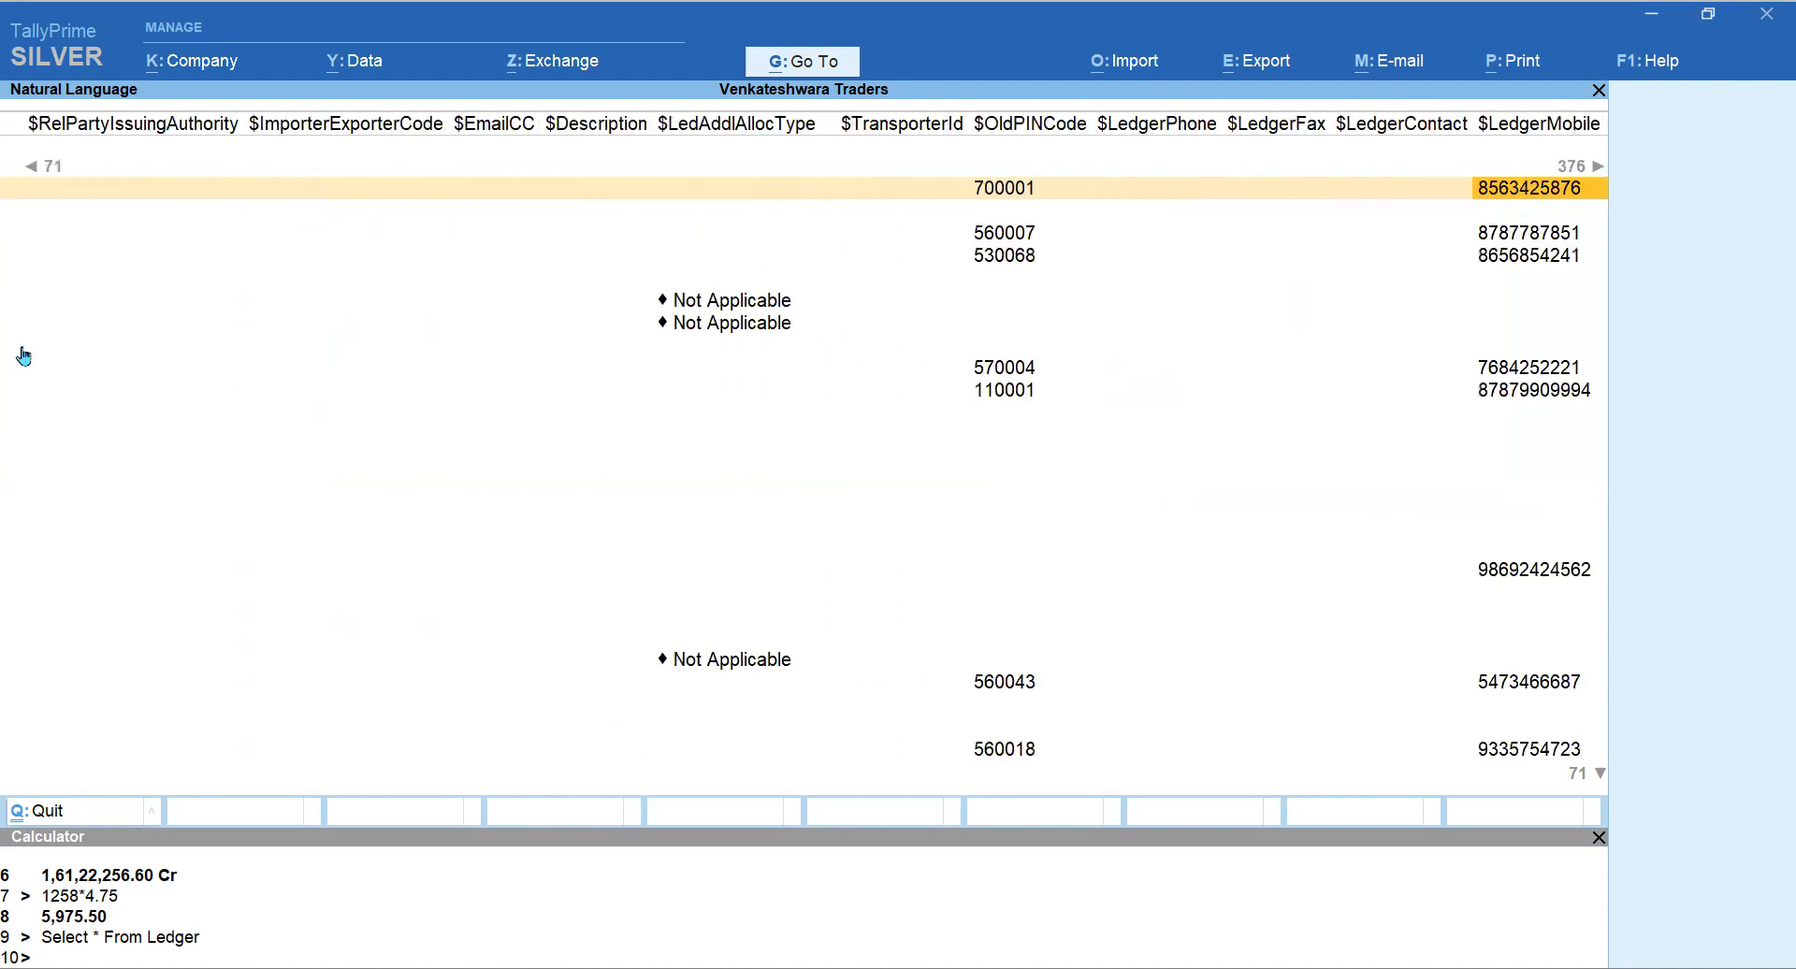
pyautogui.press('Right')
pyautogui.press('Right')
pyautogui.press('Right')
pyautogui.press('Right')
pyautogui.press('Right')
pyautogui.press('Right')
pyautogui.press('Right')
pyautogui.press('Right')
pyautogui.press('Right')
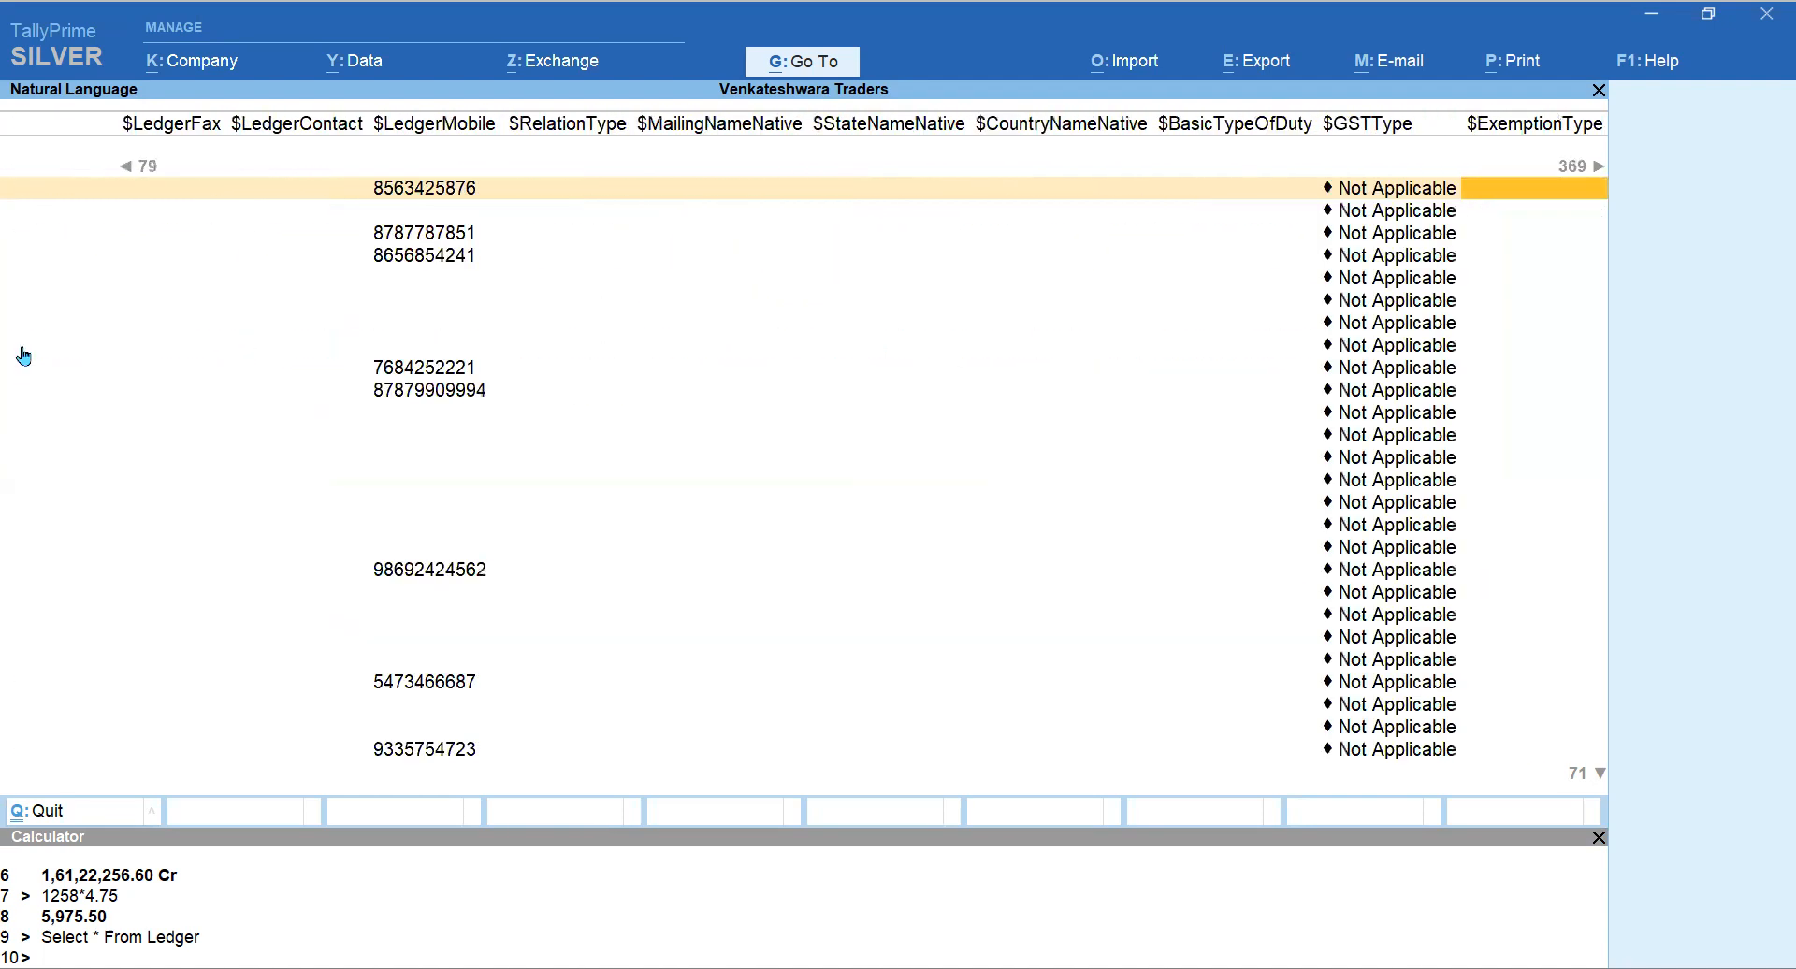
pyautogui.press('Right')
pyautogui.press('Right')
pyautogui.press('Right')
pyautogui.press('Right')
pyautogui.press('Right')
pyautogui.press('Right')
pyautogui.press('Right')
pyautogui.press('Right')
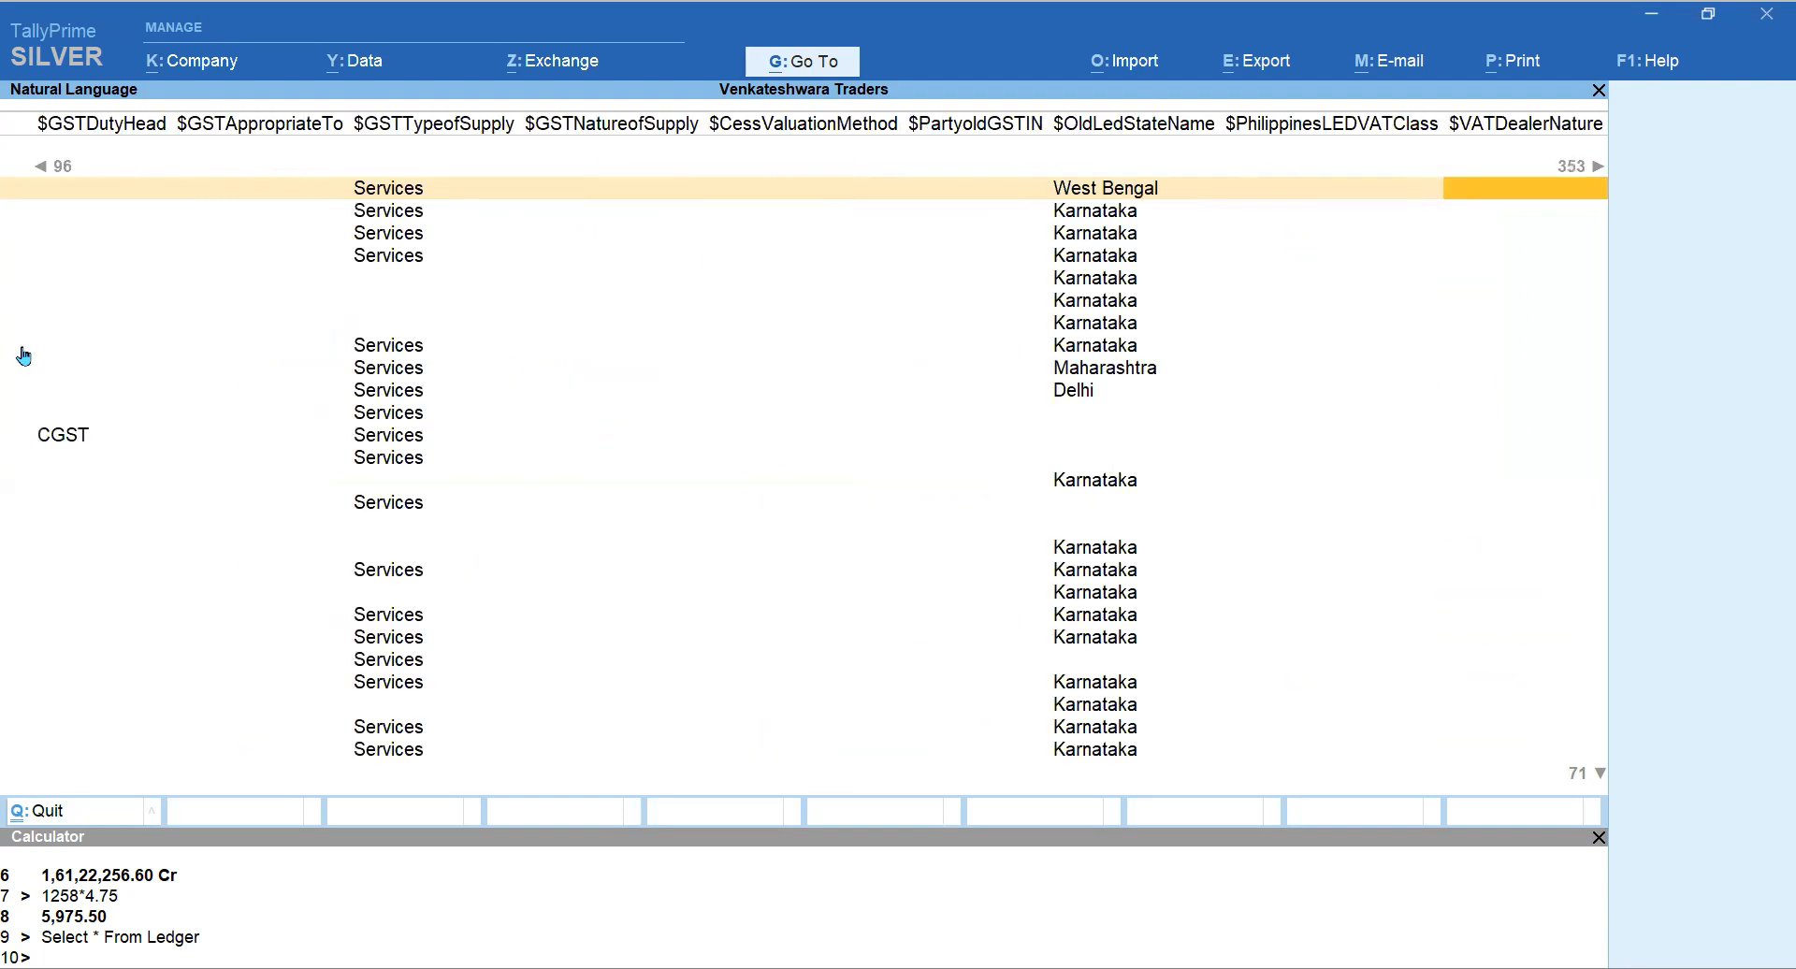
pyautogui.press('Right')
pyautogui.press('Right')
pyautogui.press('Right')
pyautogui.press('Right')
pyautogui.press('Right')
pyautogui.press('Right')
pyautogui.press('Right')
pyautogui.press('Right')
pyautogui.press('Right')
pyautogui.press('Right')
pyautogui.press('Right')
pyautogui.press('Right')
pyautogui.press('Right')
pyautogui.press('Right')
pyautogui.press('Right')
pyautogui.press('Right')
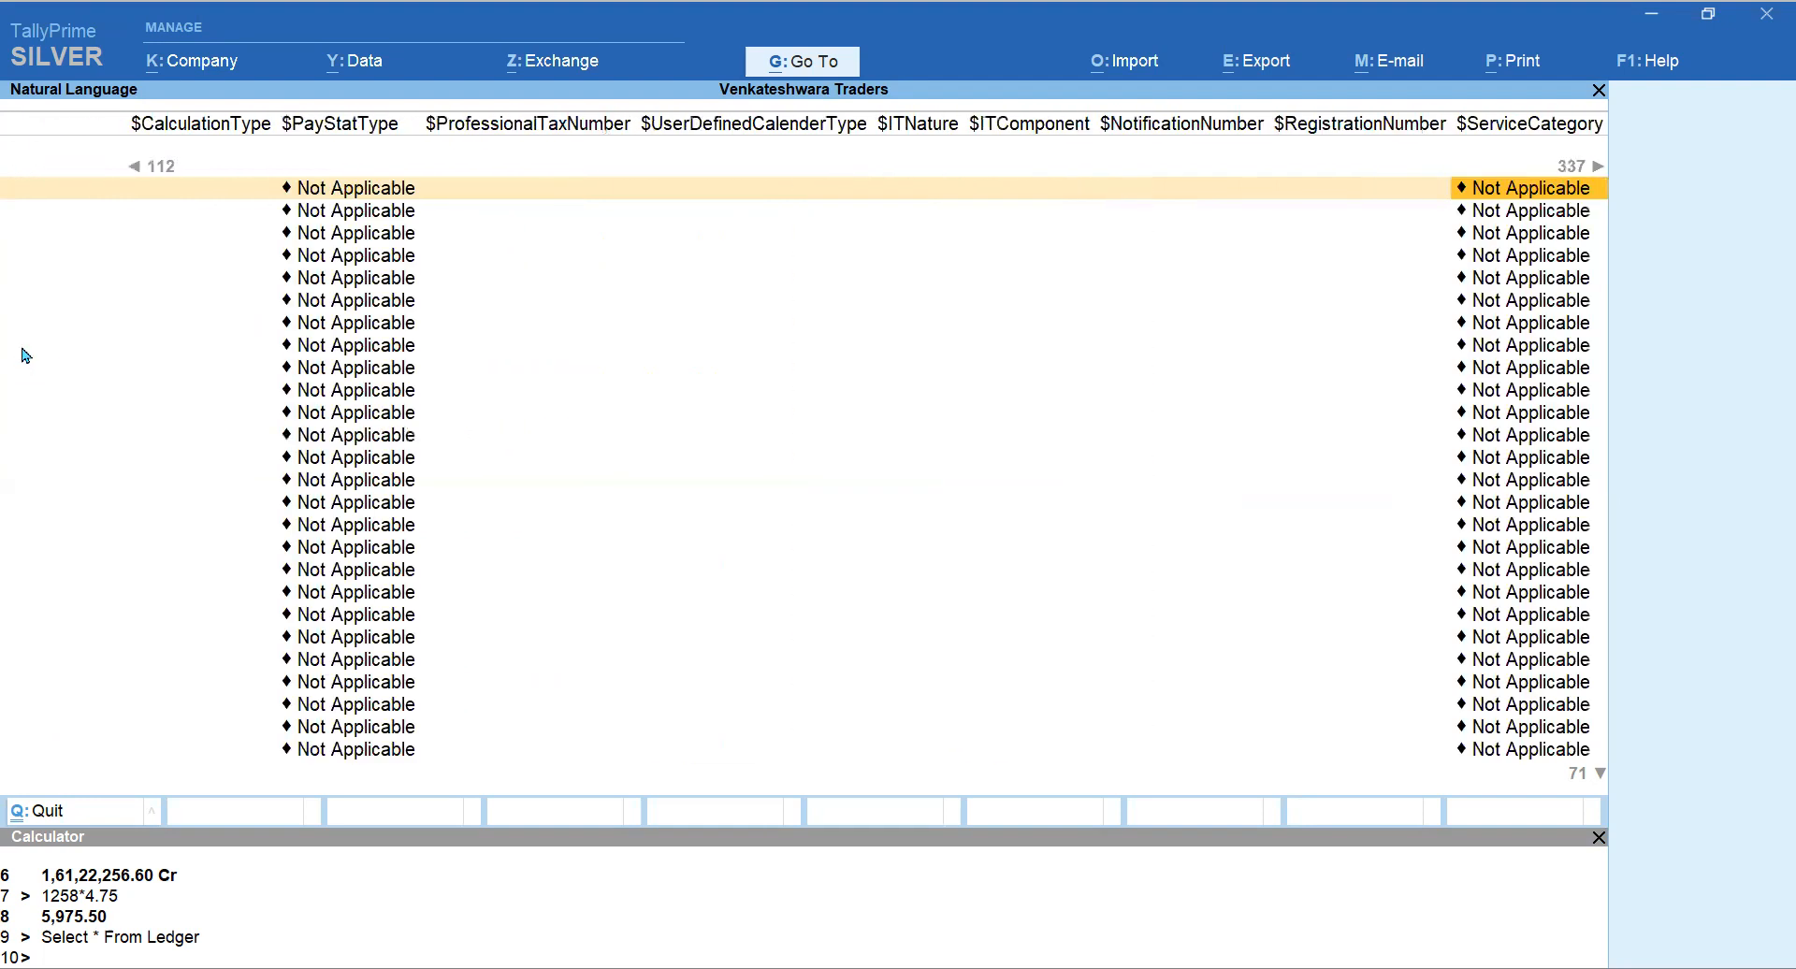
# Step: Look through the ledger query's columns from $ServiceCategory through the excise, banking, VAT and Yes/No option fields, up to $CalculationBasis
pyautogui.press('Right')
pyautogui.press('Right')
pyautogui.press('Right')
pyautogui.press('Right')
pyautogui.press('Right')
pyautogui.press('Right')
pyautogui.press('Right')
pyautogui.press('Right')
pyautogui.press('Right')
pyautogui.press('Right')
pyautogui.press('Right')
pyautogui.press('Right')
pyautogui.press('Right')
pyautogui.press('Right')
pyautogui.press('Right')
pyautogui.press('Right')
pyautogui.press('Right')
pyautogui.press('Right')
pyautogui.press('Right')
pyautogui.press('Right')
pyautogui.press('Right')
pyautogui.press('Right')
pyautogui.press('Right')
pyautogui.press('Right')
pyautogui.press('Right')
pyautogui.press('Right')
pyautogui.press('Right')
pyautogui.press('Right')
pyautogui.press('Right')
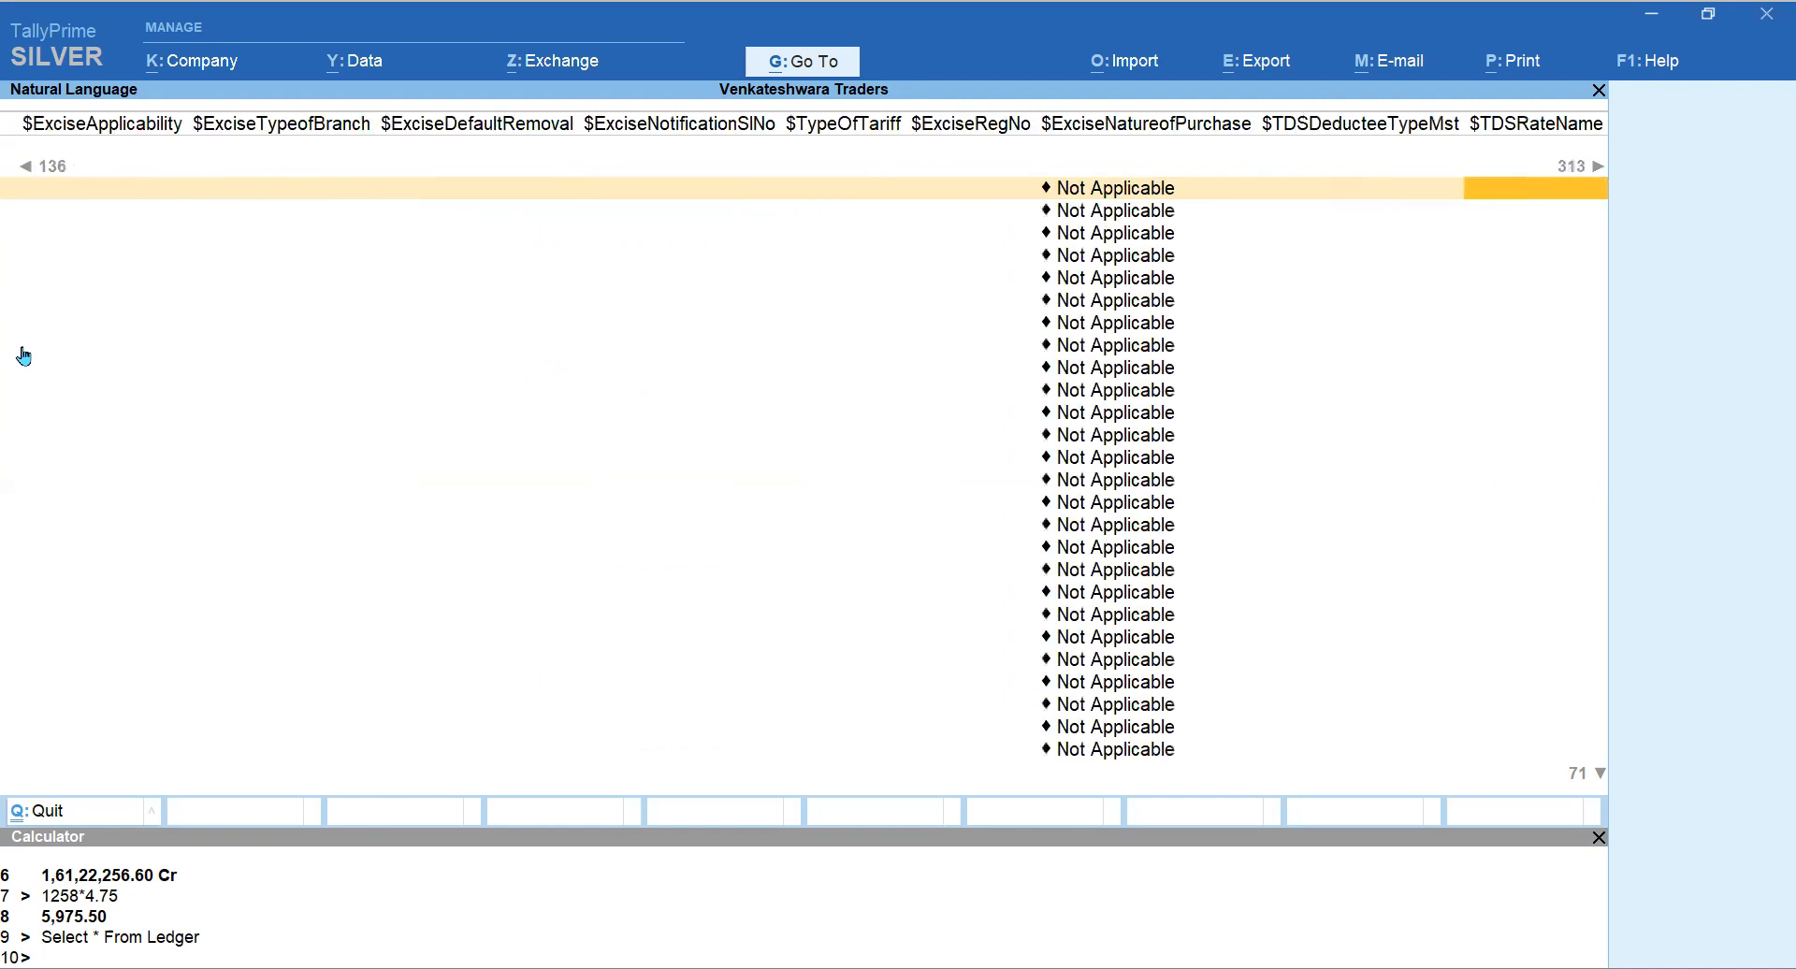
pyautogui.press('Right')
pyautogui.press('Right')
pyautogui.press('Right')
pyautogui.press('Right')
pyautogui.press('Right')
pyautogui.press('Right')
pyautogui.press('Right')
pyautogui.press('Right')
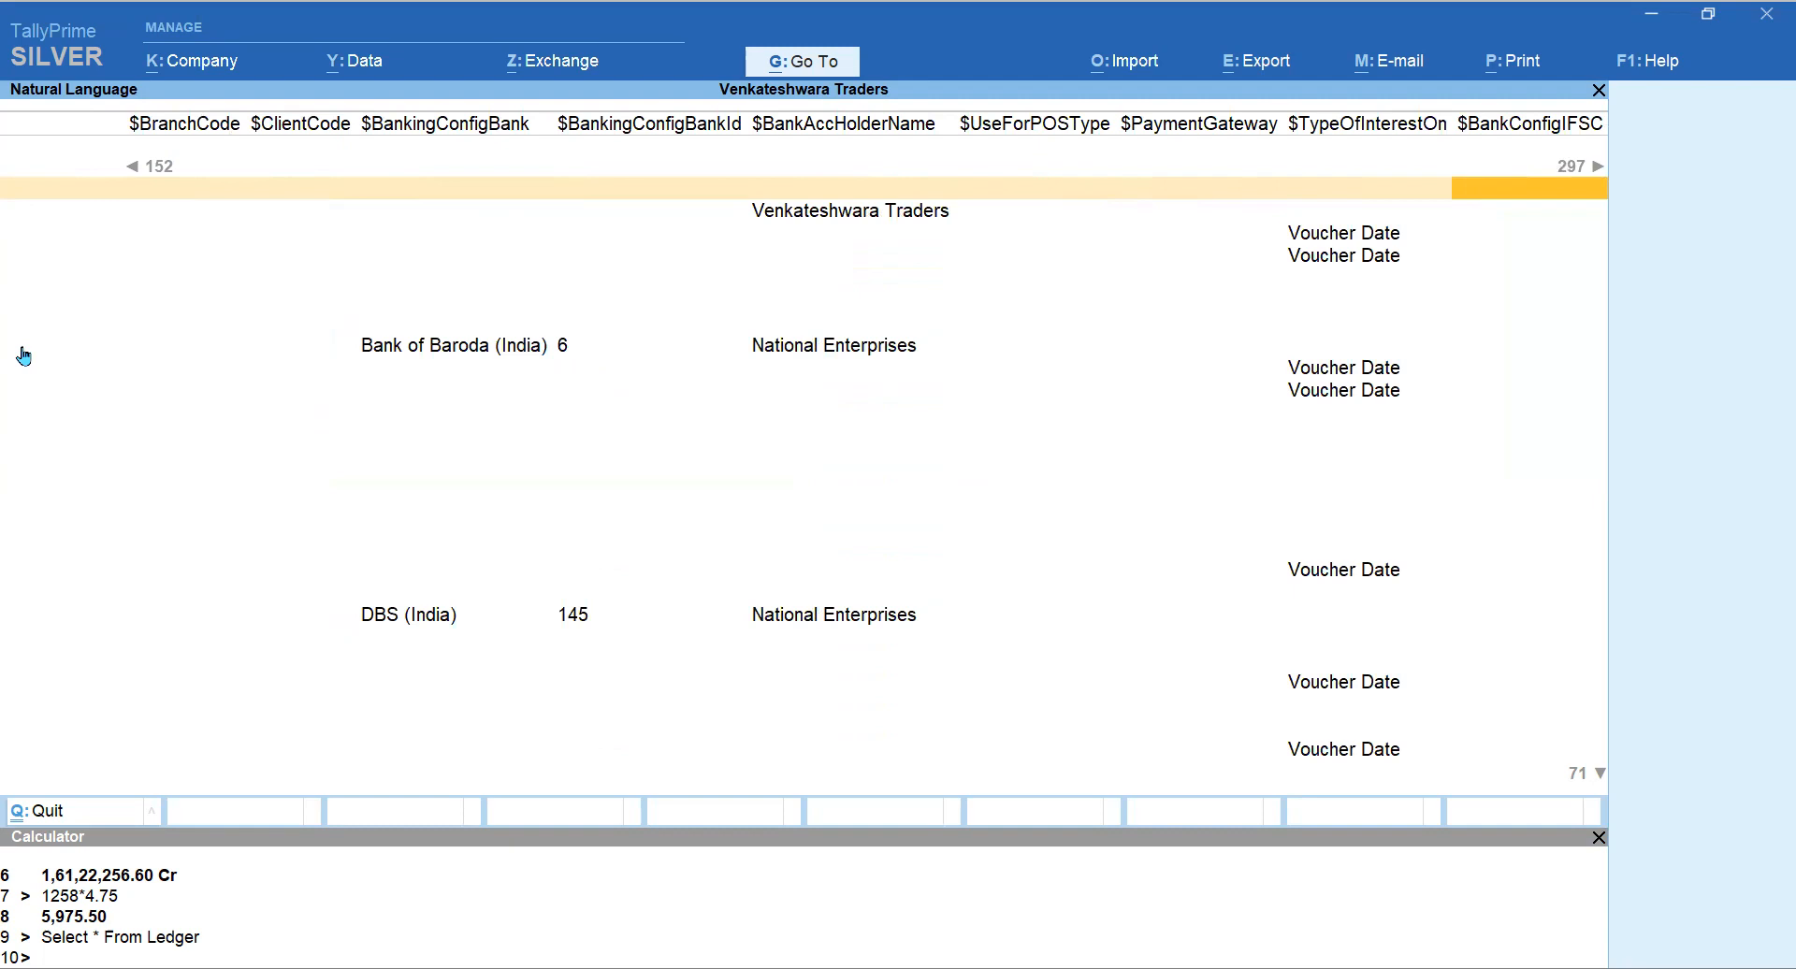
pyautogui.press('Right')
pyautogui.press('Right')
pyautogui.press('Right')
pyautogui.press('Right')
pyautogui.press('Right')
pyautogui.press('Right')
pyautogui.press('Right')
pyautogui.press('Right')
pyautogui.press('Right')
pyautogui.press('Right')
pyautogui.press('Right')
pyautogui.press('Right')
pyautogui.press('Right')
pyautogui.press('Right')
pyautogui.press('Right')
pyautogui.press('Right')
pyautogui.press('Right')
pyautogui.press('Right')
pyautogui.press('Right')
pyautogui.press('Right')
pyautogui.press('Right')
pyautogui.press('Right')
pyautogui.press('Right')
pyautogui.press('Right')
pyautogui.press('Right')
pyautogui.press('Right')
pyautogui.press('Right')
pyautogui.press('Right')
pyautogui.press('Right')
pyautogui.press('Right')
pyautogui.press('Right')
pyautogui.press('Right')
pyautogui.press('Right')
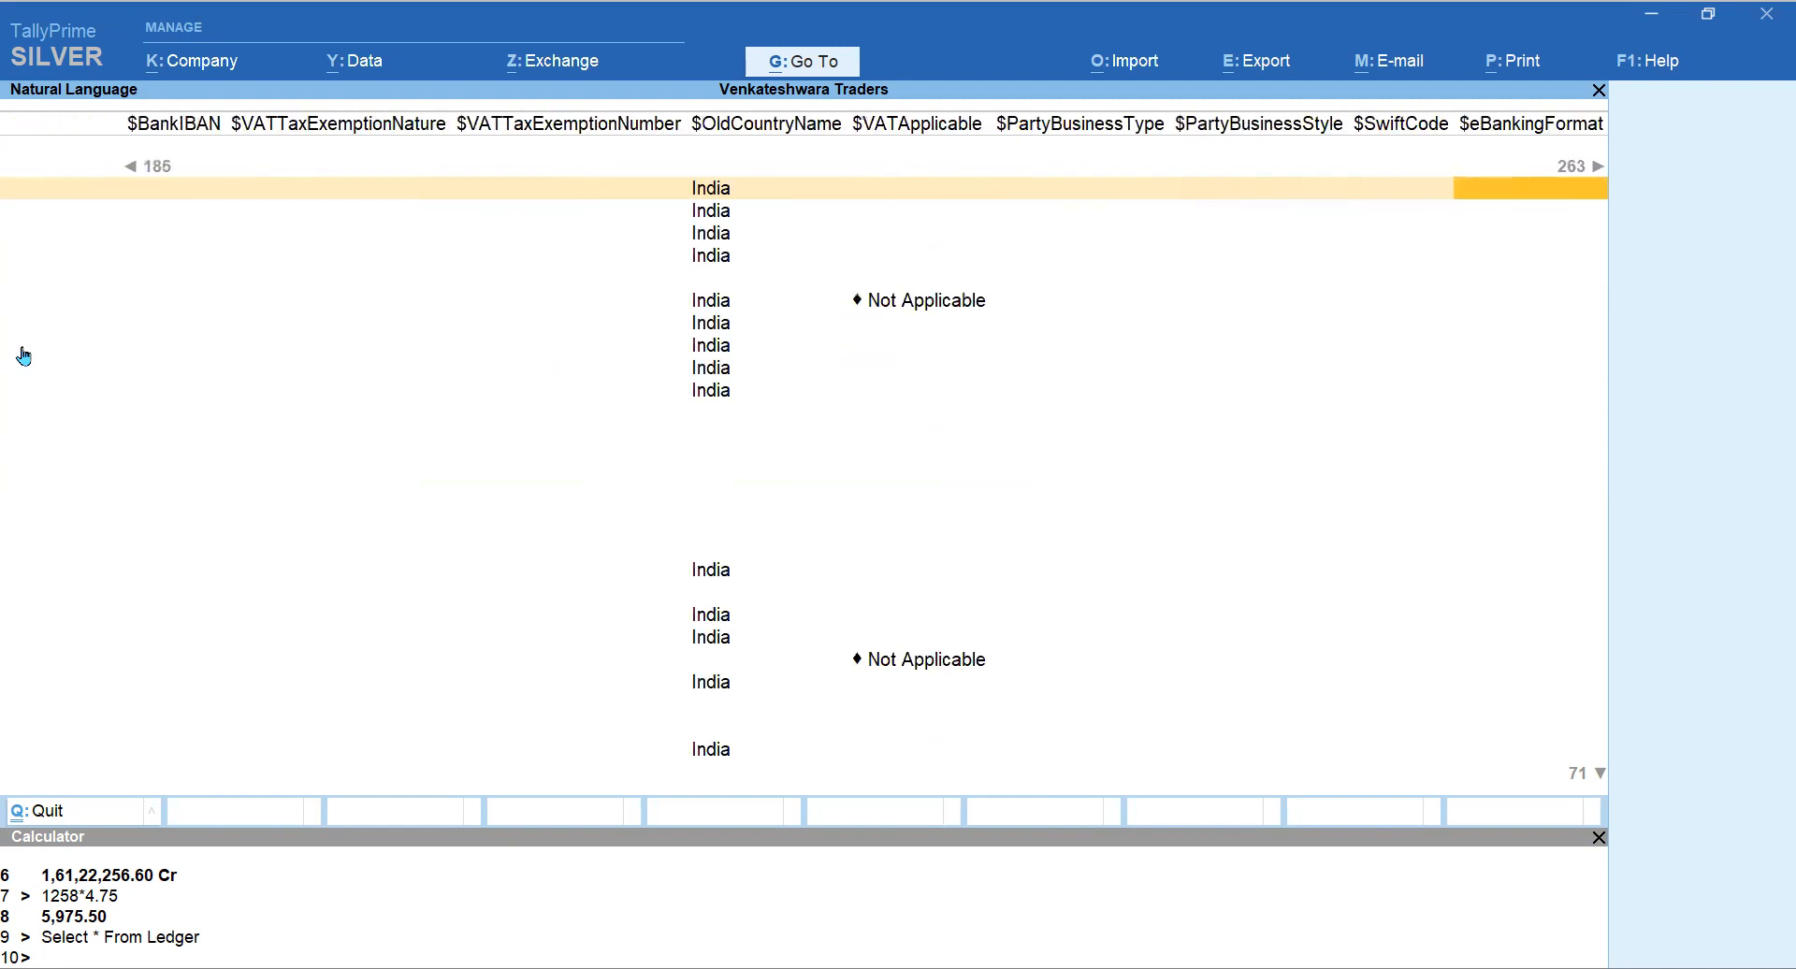
pyautogui.press('Right')
pyautogui.press('Right')
pyautogui.press('Right')
pyautogui.press('Right')
pyautogui.press('Right')
pyautogui.press('Right')
pyautogui.press('Right')
pyautogui.press('Right')
pyautogui.press('Right')
pyautogui.press('Right')
pyautogui.press('Right')
pyautogui.press('Right')
pyautogui.press('Right')
pyautogui.press('Right')
pyautogui.press('Right')
pyautogui.press('Right')
pyautogui.press('Right')
pyautogui.press('Right')
pyautogui.press('Right')
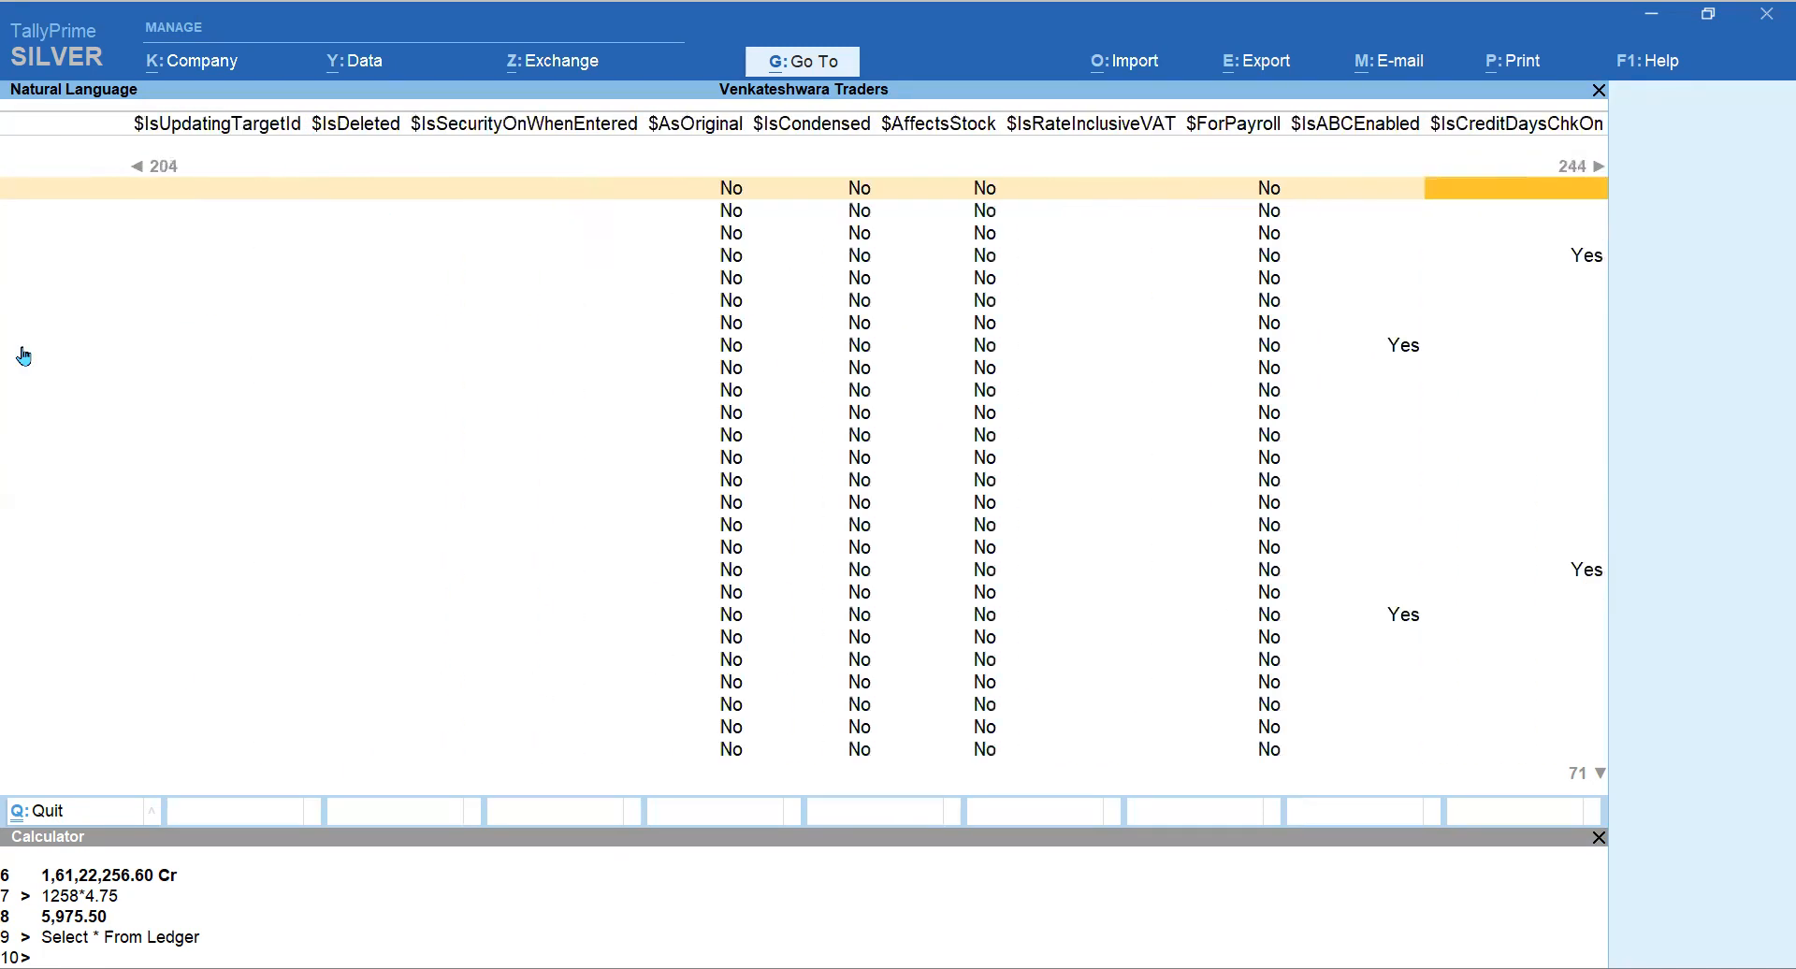
pyautogui.press('Right')
pyautogui.press('Right')
pyautogui.press('Right')
pyautogui.press('Right')
pyautogui.press('Right')
pyautogui.press('Right')
pyautogui.press('Right')
pyautogui.press('Right')
pyautogui.press('Right')
pyautogui.press('Right')
pyautogui.press('Right')
pyautogui.press('Right')
pyautogui.press('Right')
pyautogui.press('Right')
pyautogui.press('Right')
pyautogui.press('Right')
pyautogui.press('Right')
pyautogui.press('Right')
pyautogui.press('Right')
pyautogui.press('Right')
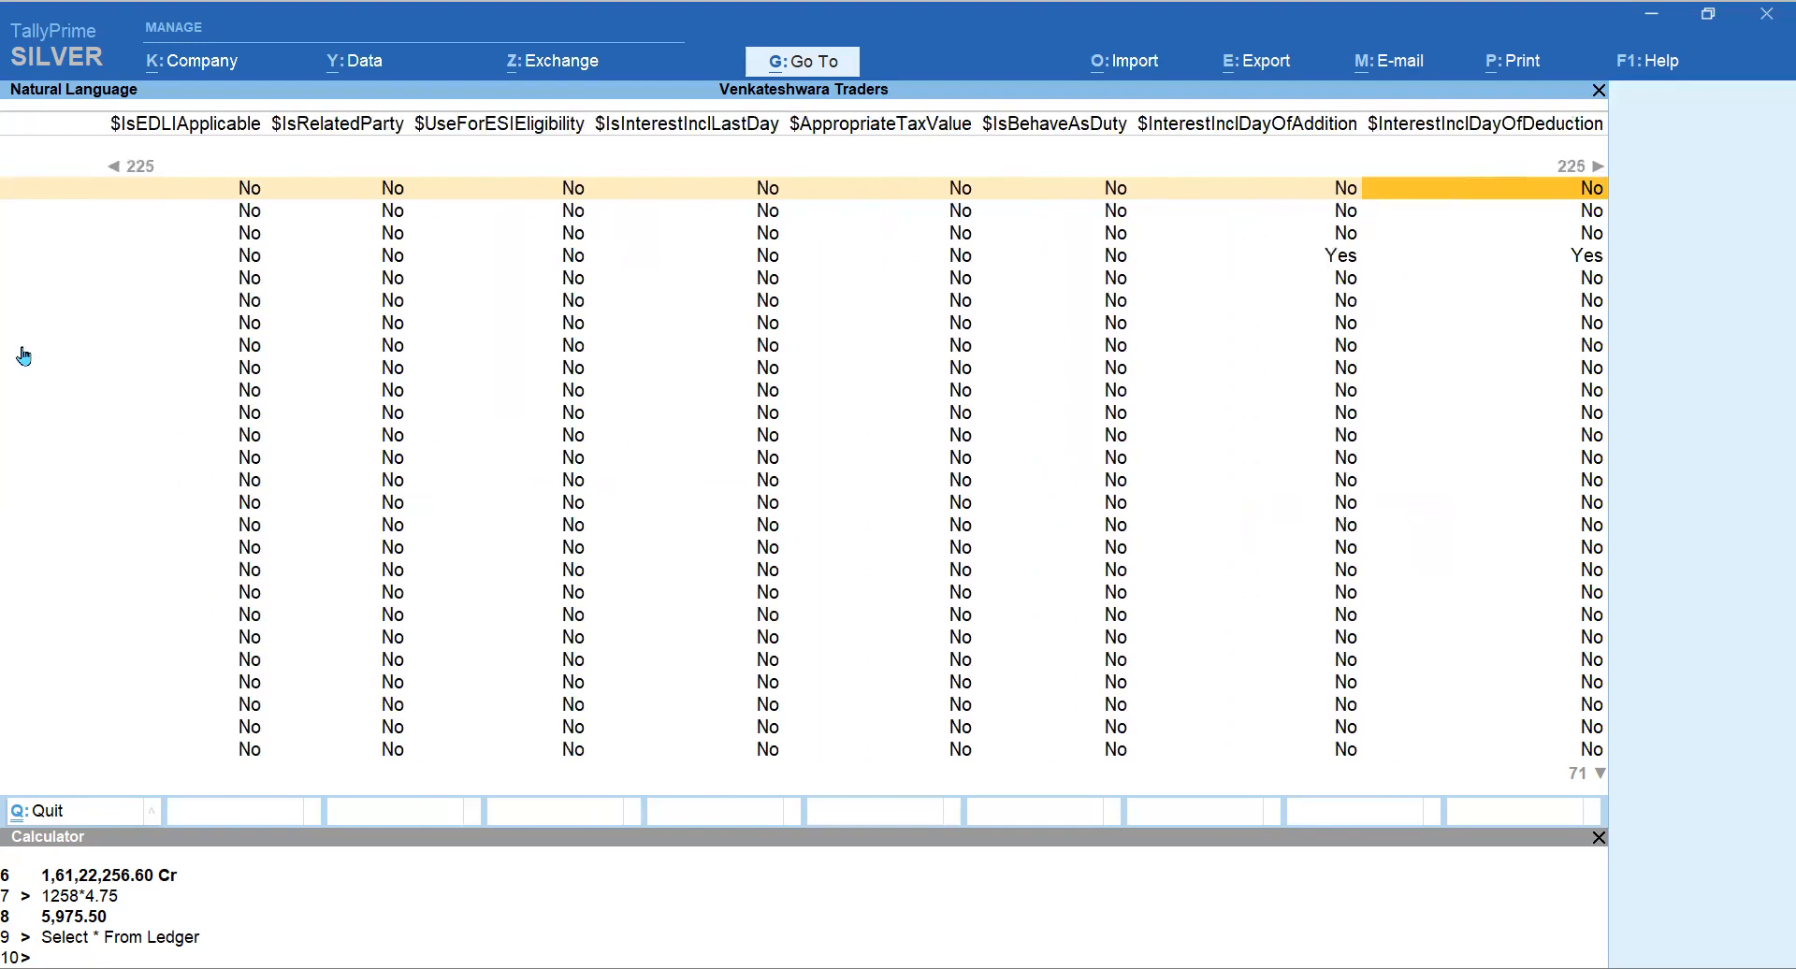
pyautogui.press('Right')
pyautogui.press('Right')
pyautogui.press('Right')
pyautogui.press('Right')
pyautogui.press('Right')
pyautogui.press('Right')
pyautogui.press('Right')
pyautogui.press('Right')
pyautogui.press('Right')
pyautogui.press('Right')
pyautogui.press('Right')
pyautogui.press('Right')
pyautogui.press('Right')
pyautogui.press('Right')
pyautogui.press('Right')
pyautogui.press('Right')
pyautogui.press('Right')
pyautogui.press('Right')
pyautogui.press('Right')
pyautogui.press('Right')
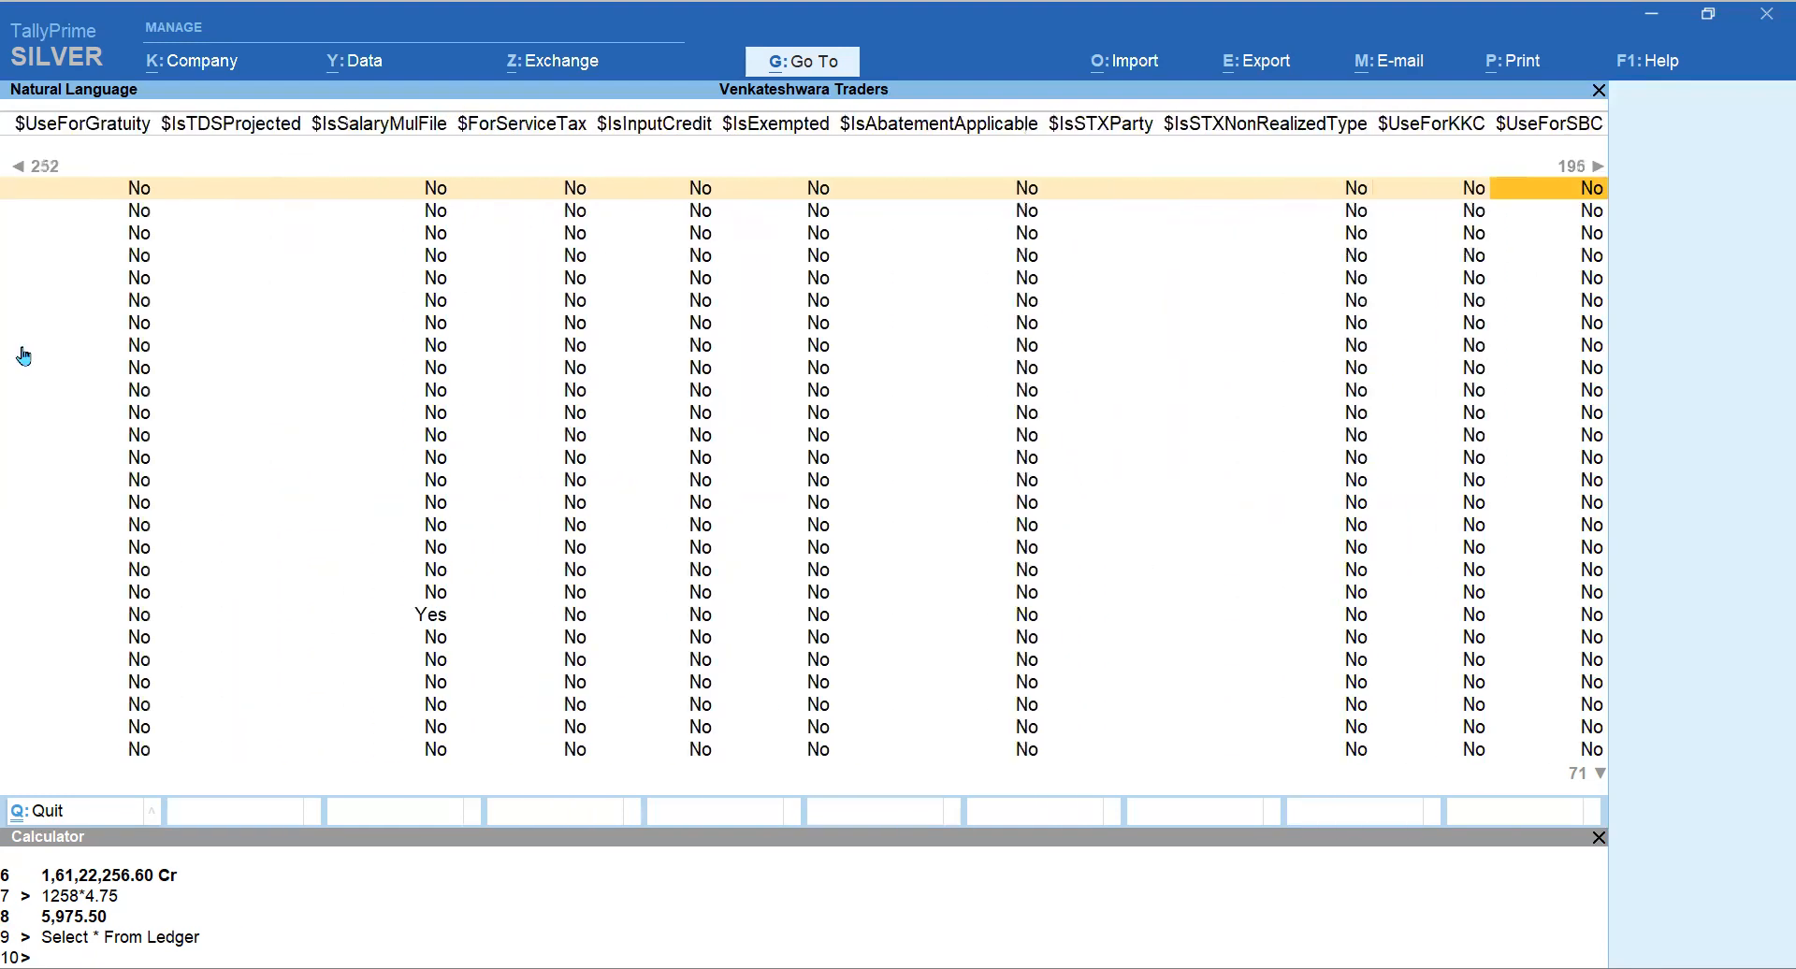
pyautogui.press('Right')
pyautogui.press('Right')
pyautogui.press('Right')
pyautogui.press('Right')
pyautogui.press('Right')
pyautogui.press('Right')
pyautogui.press('Right')
pyautogui.press('Right')
pyautogui.press('Right')
pyautogui.press('Right')
pyautogui.press('Right')
pyautogui.press('Right')
pyautogui.press('Right')
pyautogui.press('Right')
pyautogui.press('Right')
pyautogui.press('Right')
pyautogui.press('Right')
pyautogui.press('Right')
pyautogui.press('Right')
pyautogui.press('Right')
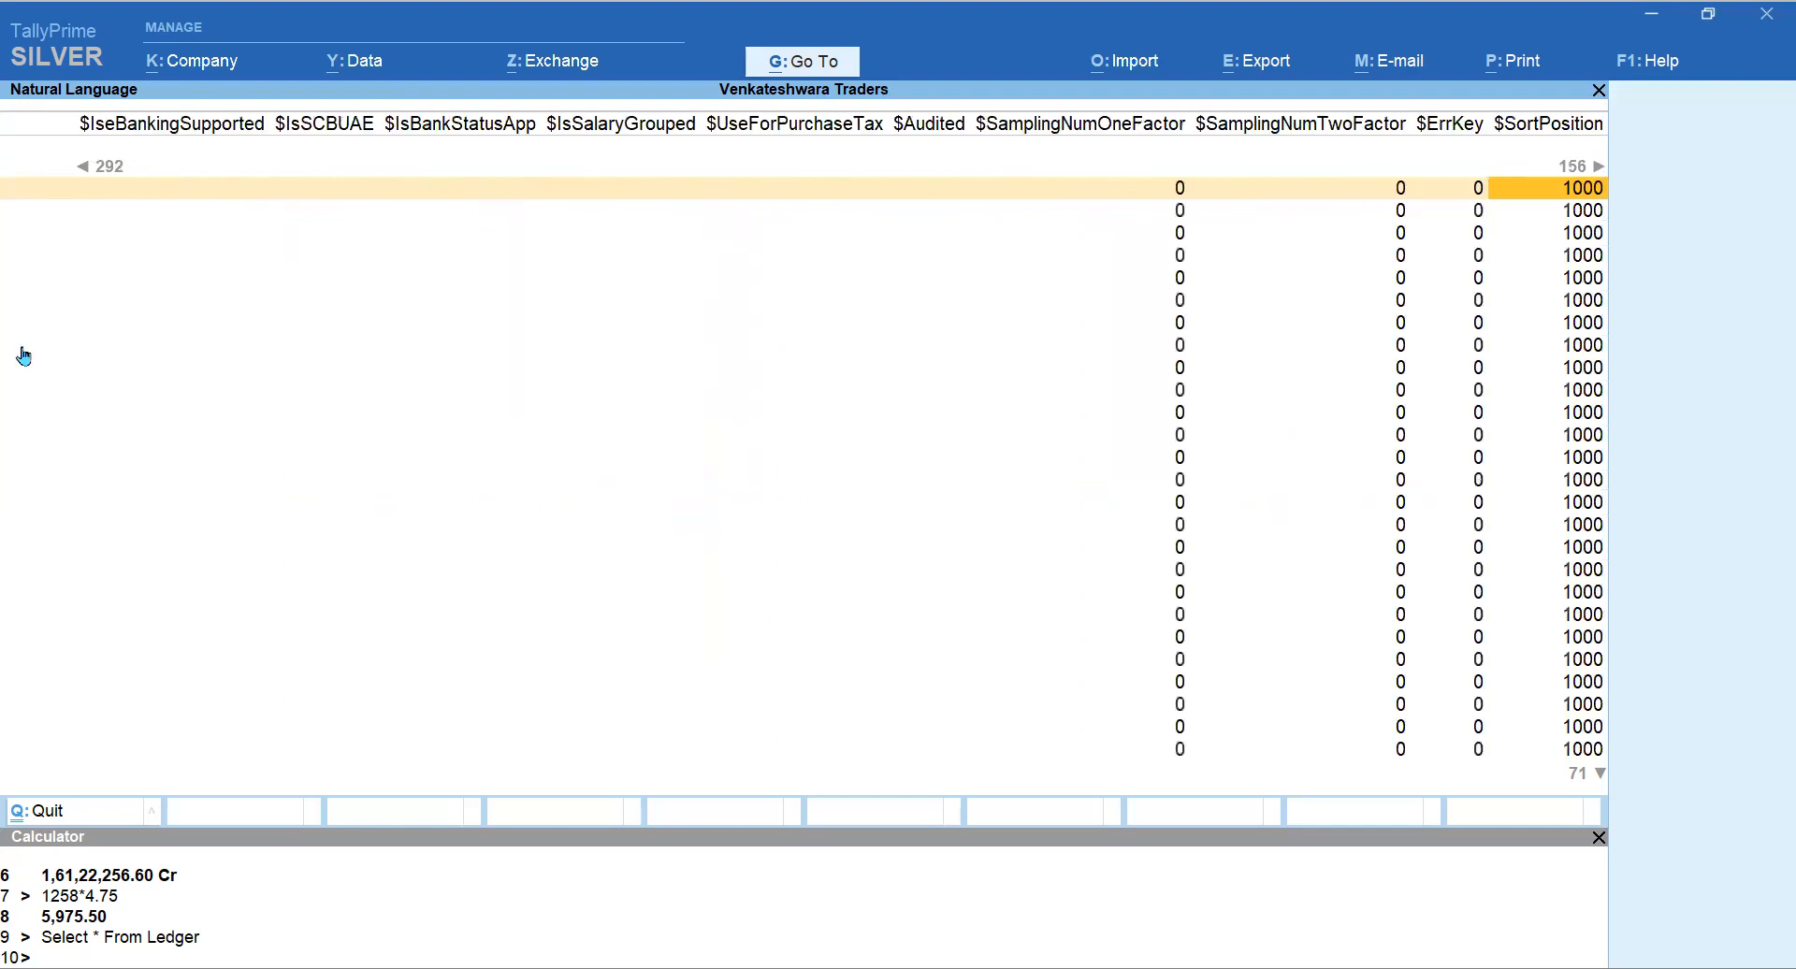
pyautogui.press('Right')
pyautogui.press('Right')
pyautogui.press('Right')
pyautogui.press('Right')
pyautogui.press('Right')
pyautogui.press('Right')
pyautogui.press('Right')
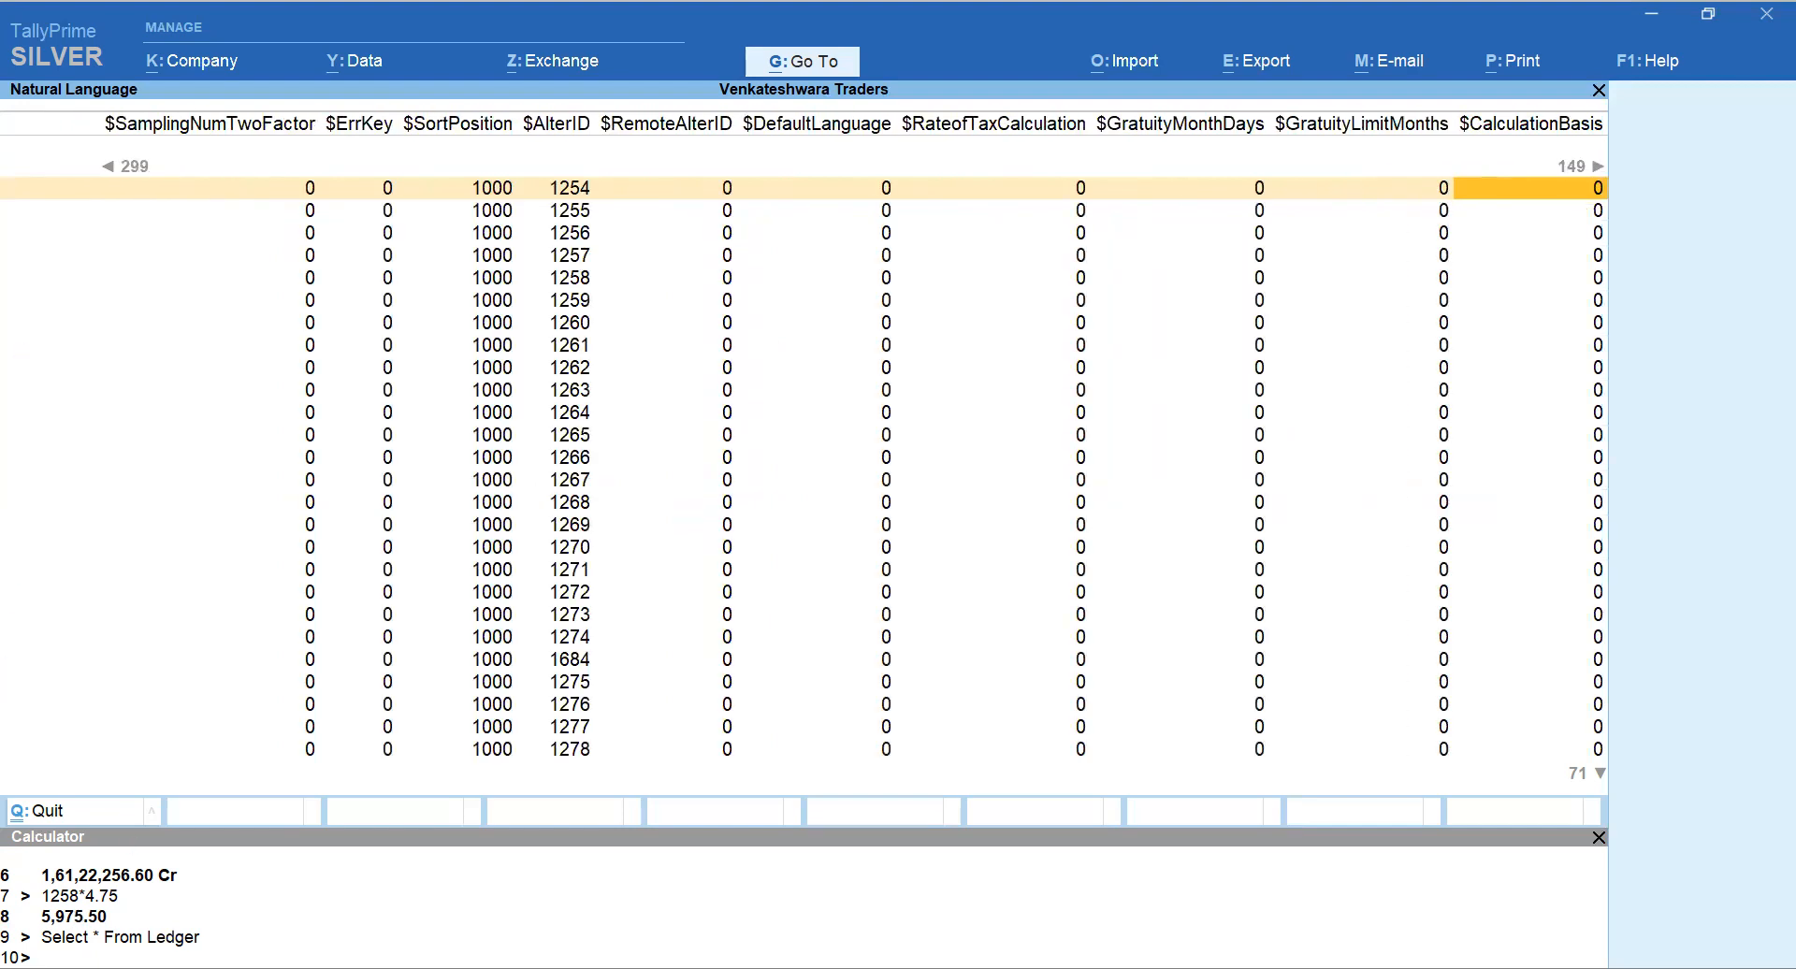
# Step: Copy query 3 from the Notepad file and run Select $Name, $Parent, $ClosingBalance From Ledger in the TallyPrime calculator
pyautogui.hotkey('ctrl', 'n')
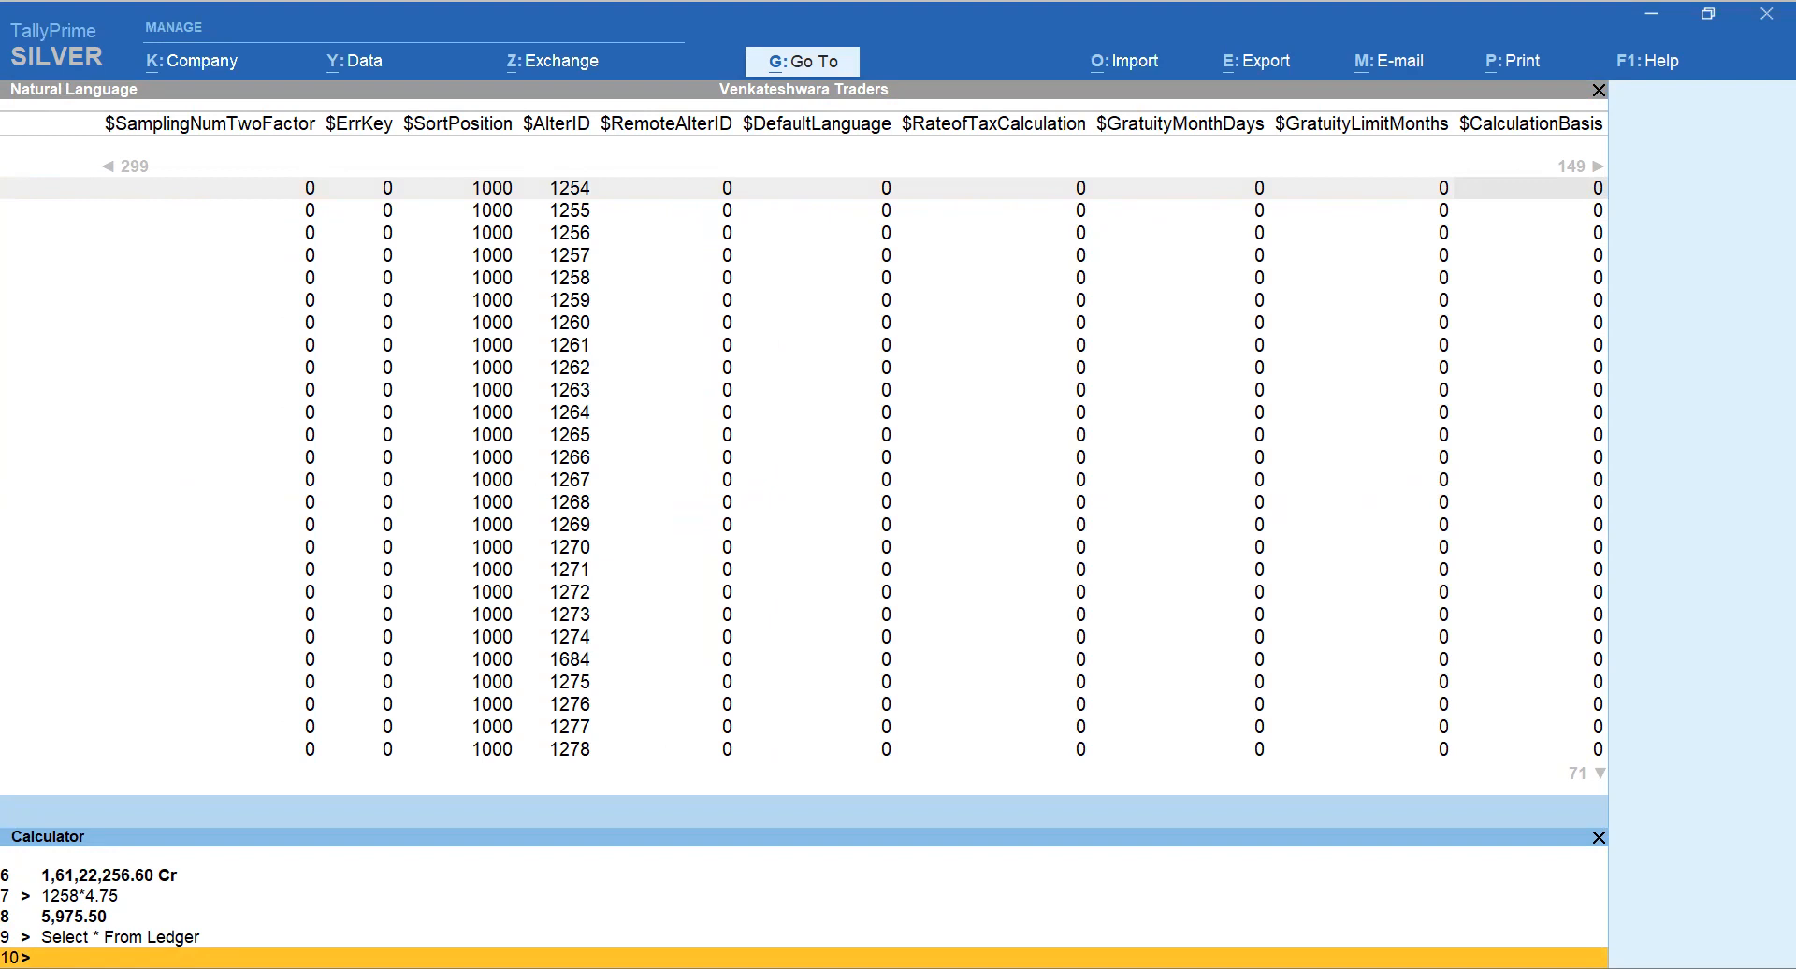
pyautogui.hotkey('alt', 'Tab')
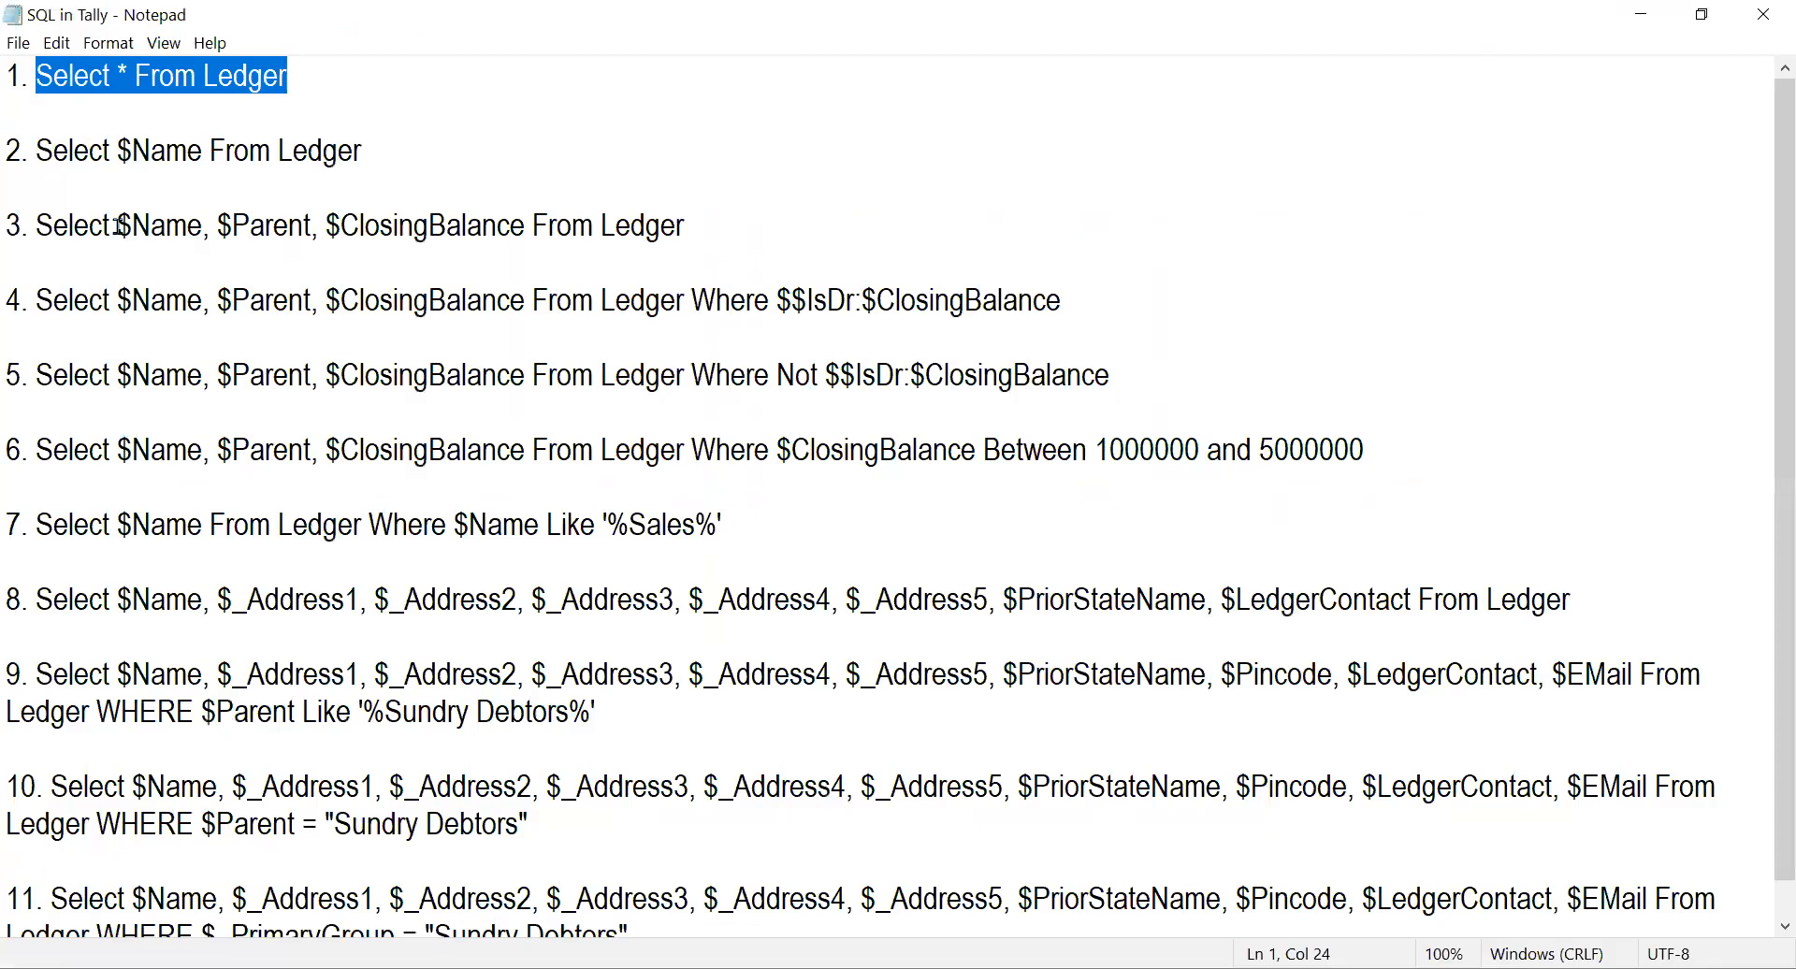
pyautogui.moveTo(35, 229); pyautogui.dragTo(300, 247)
pyautogui.hotkey('ctrl', 'c')
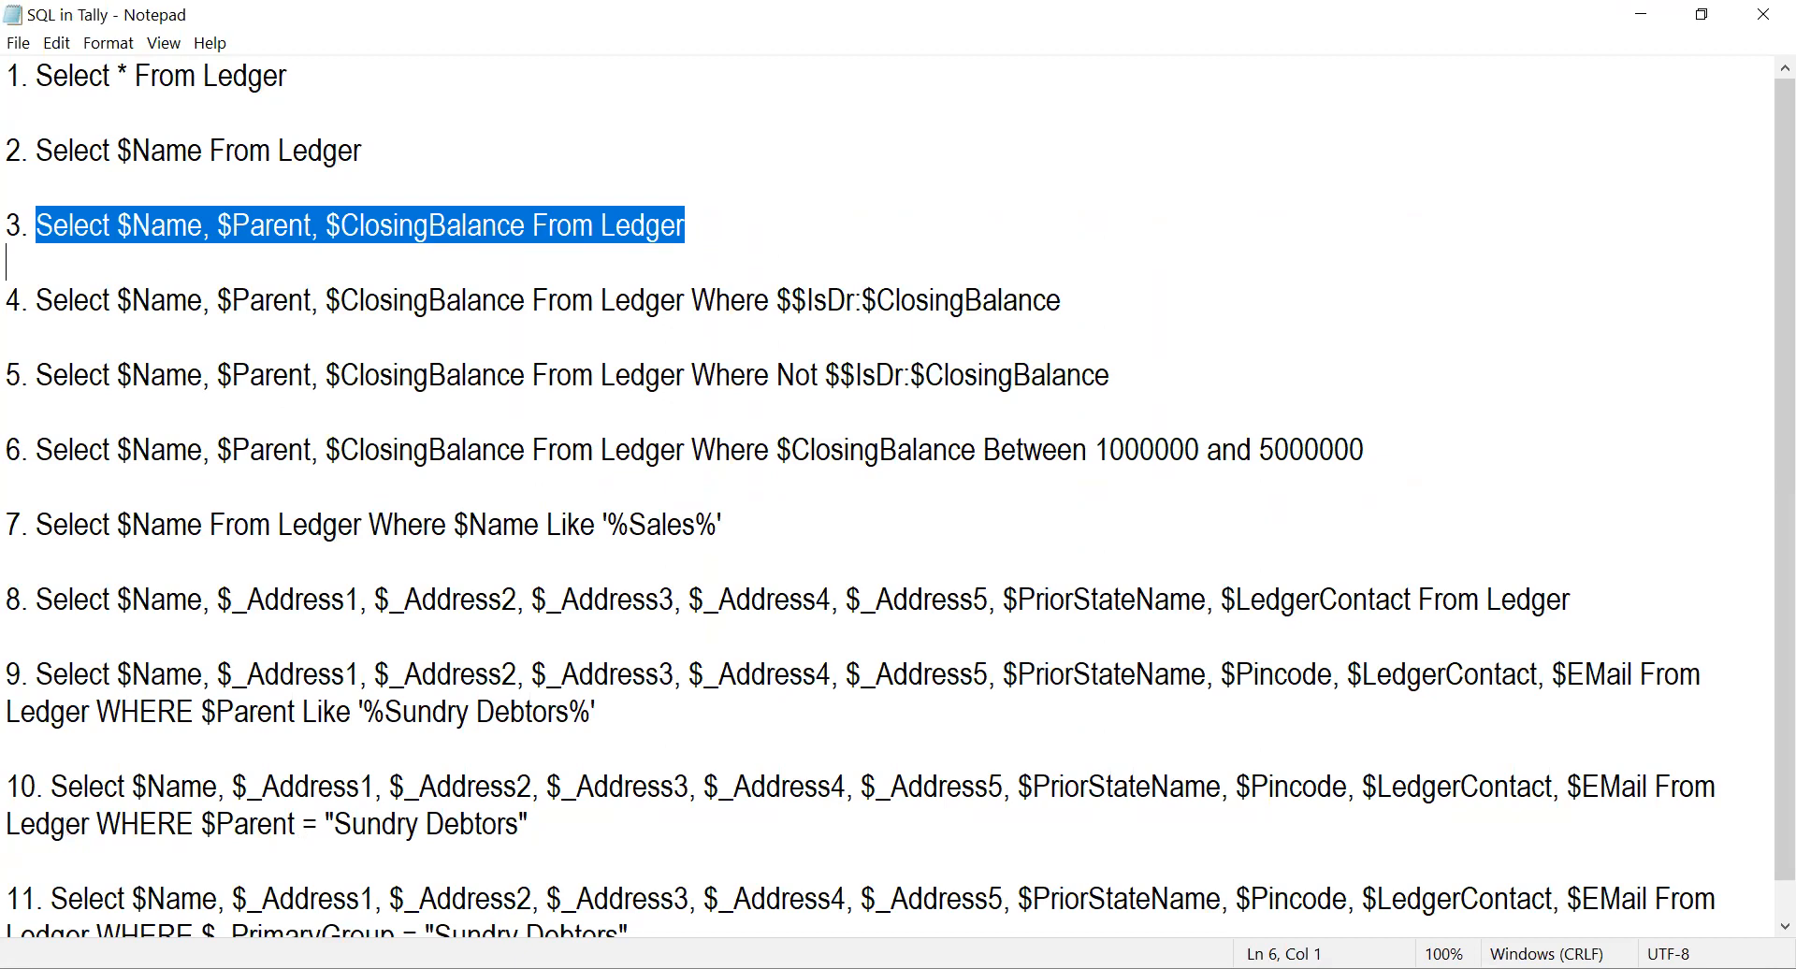
pyautogui.hotkey('alt', 'Tab')
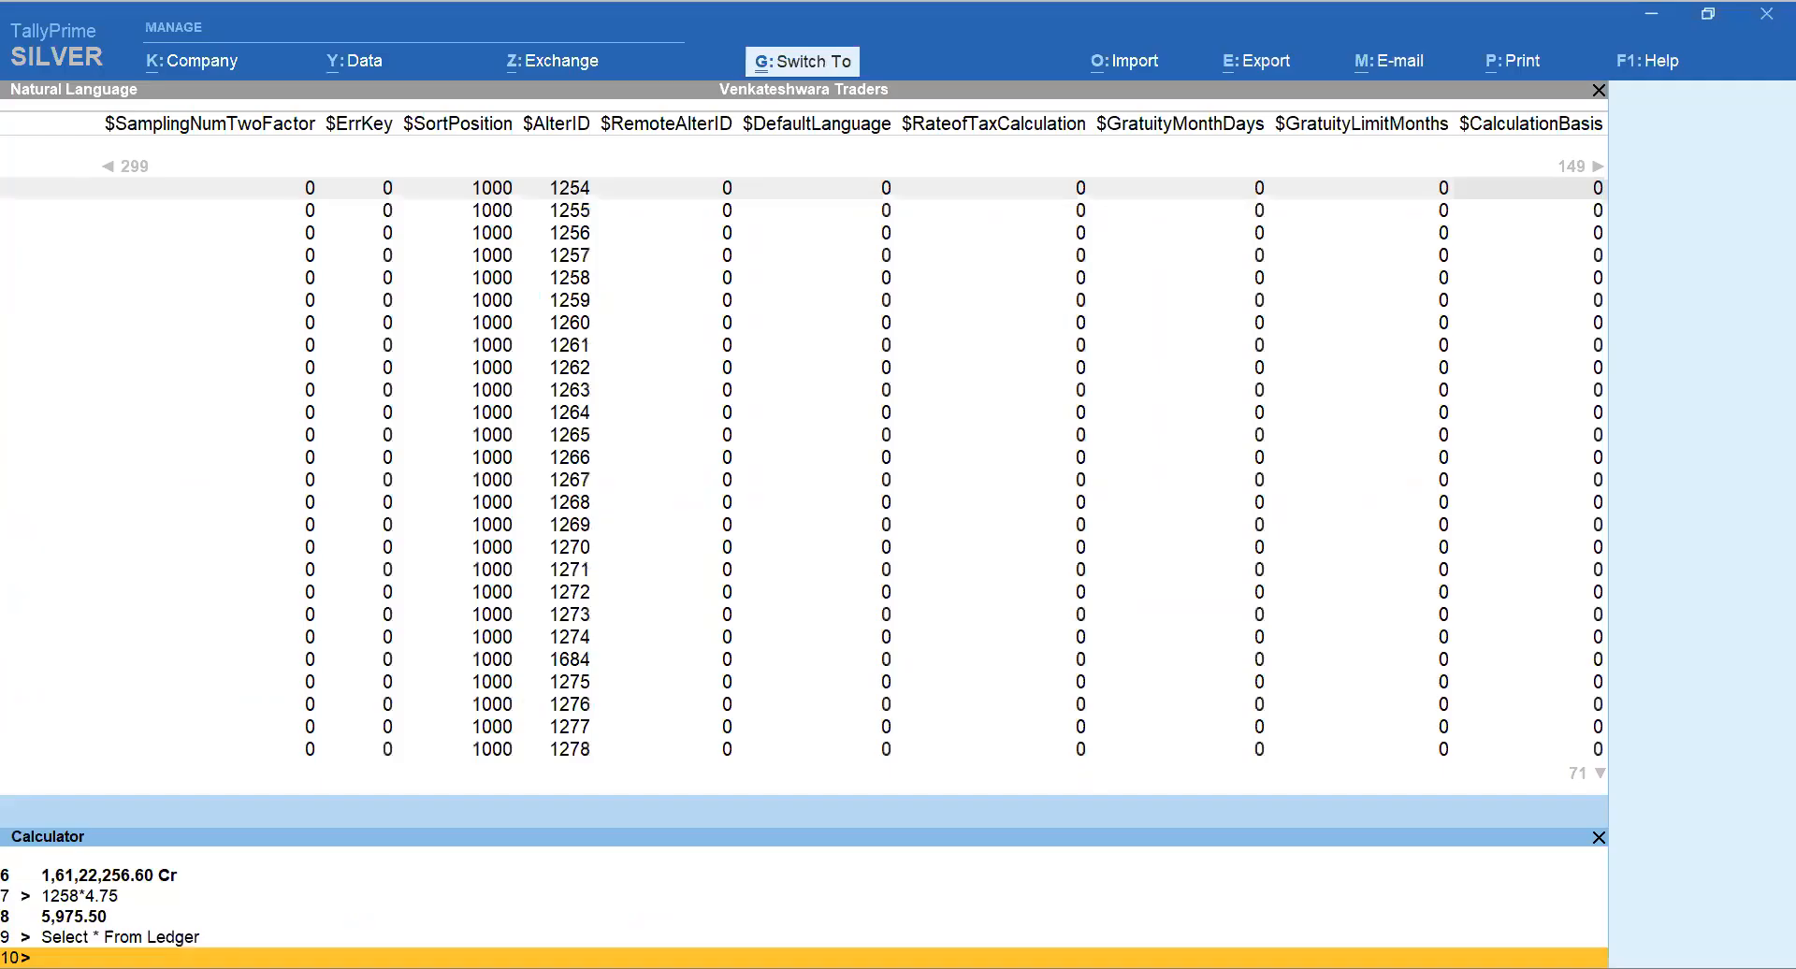
pyautogui.hotkey('ctrl', 'v')
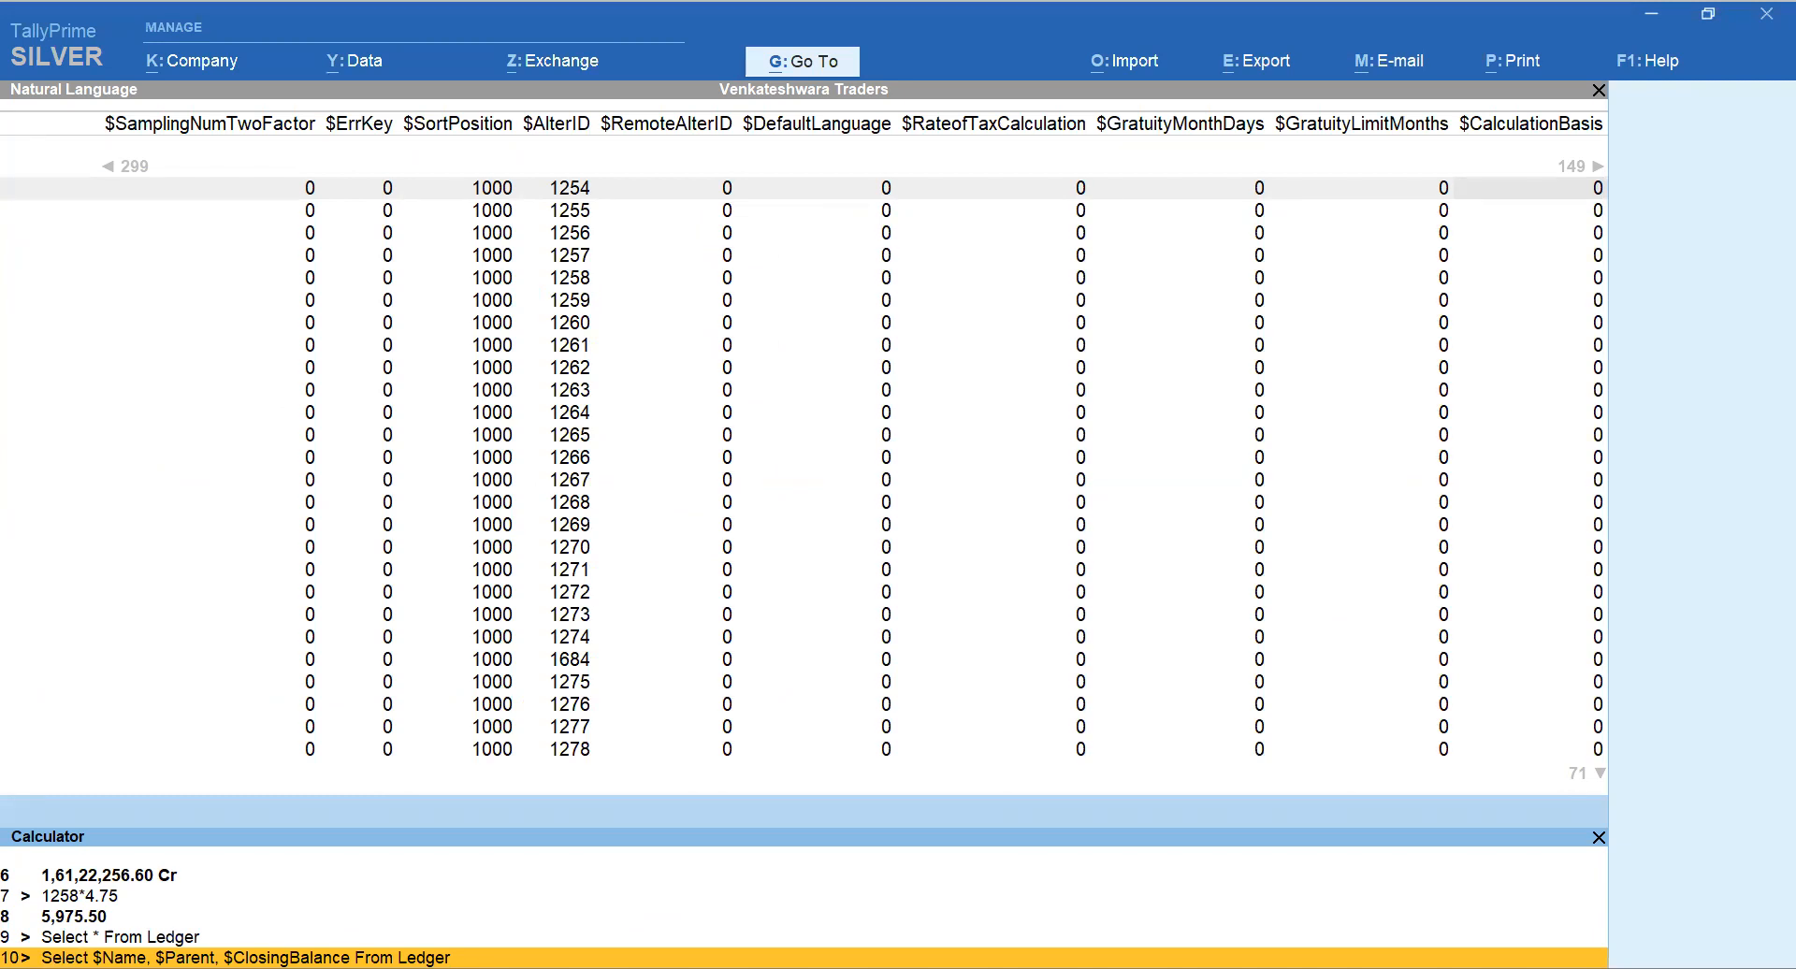
pyautogui.press('Return')
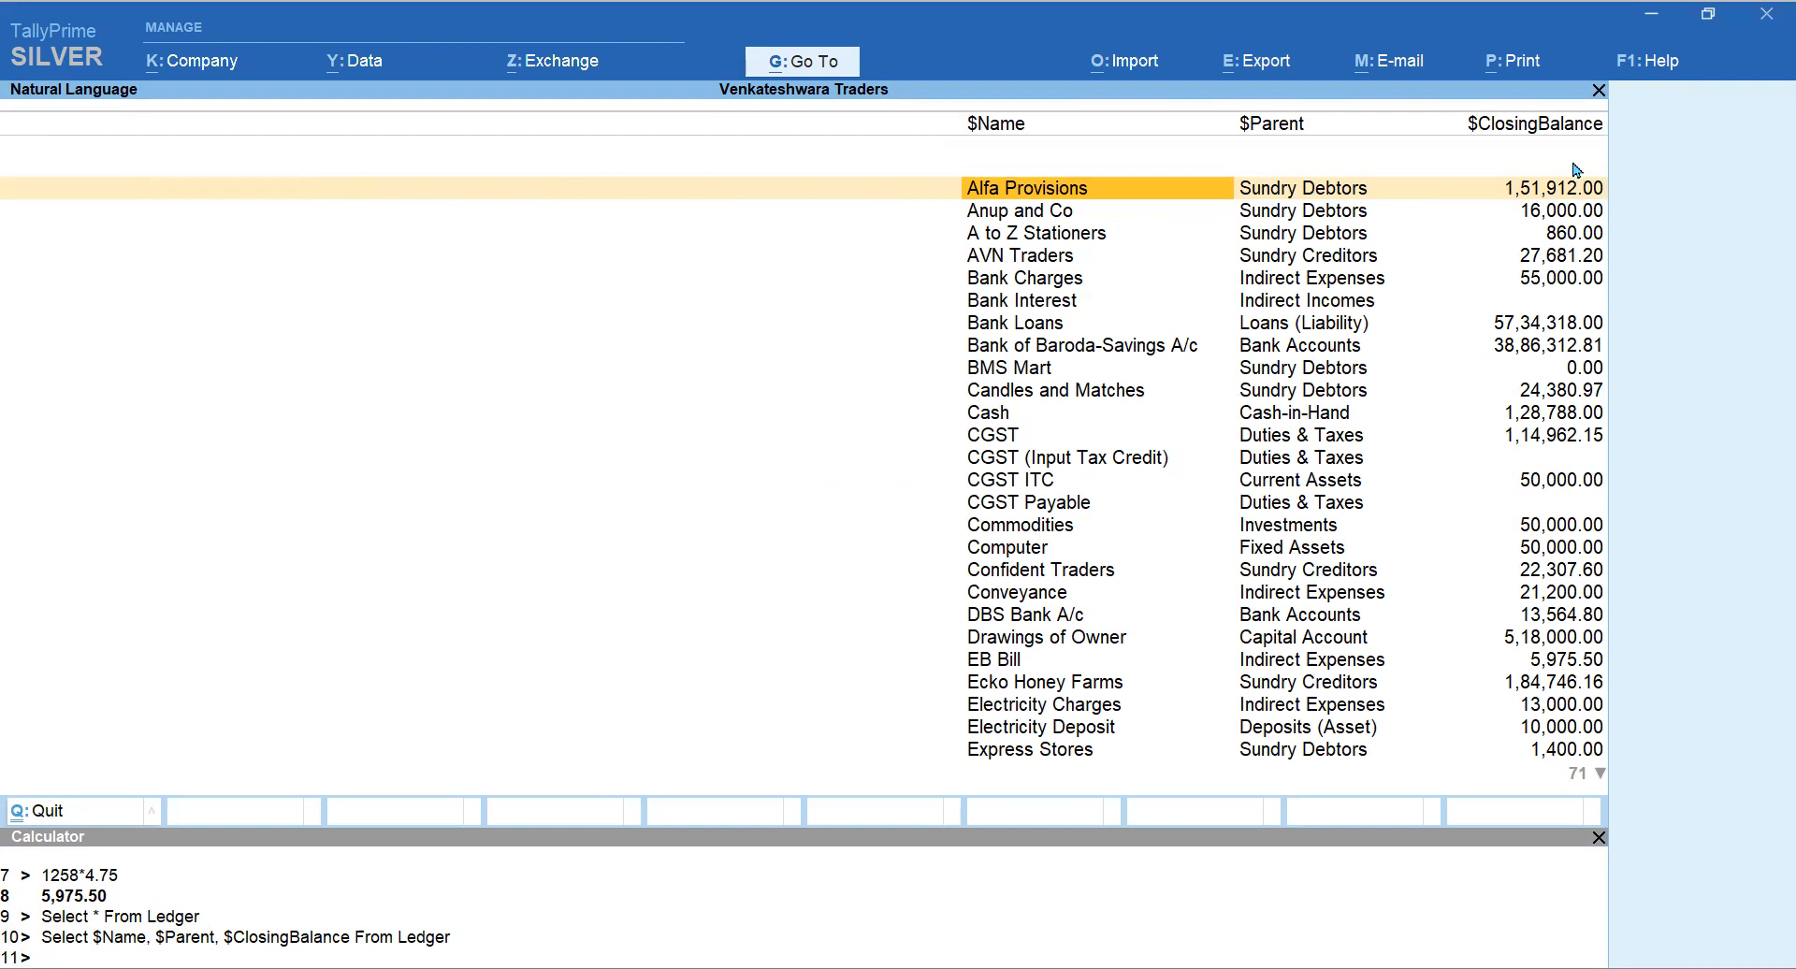
# Step: Look through the closing balances and parent groups of the ledgers from Alfa Provisions down to SGST
pyautogui.click(1473, 189)
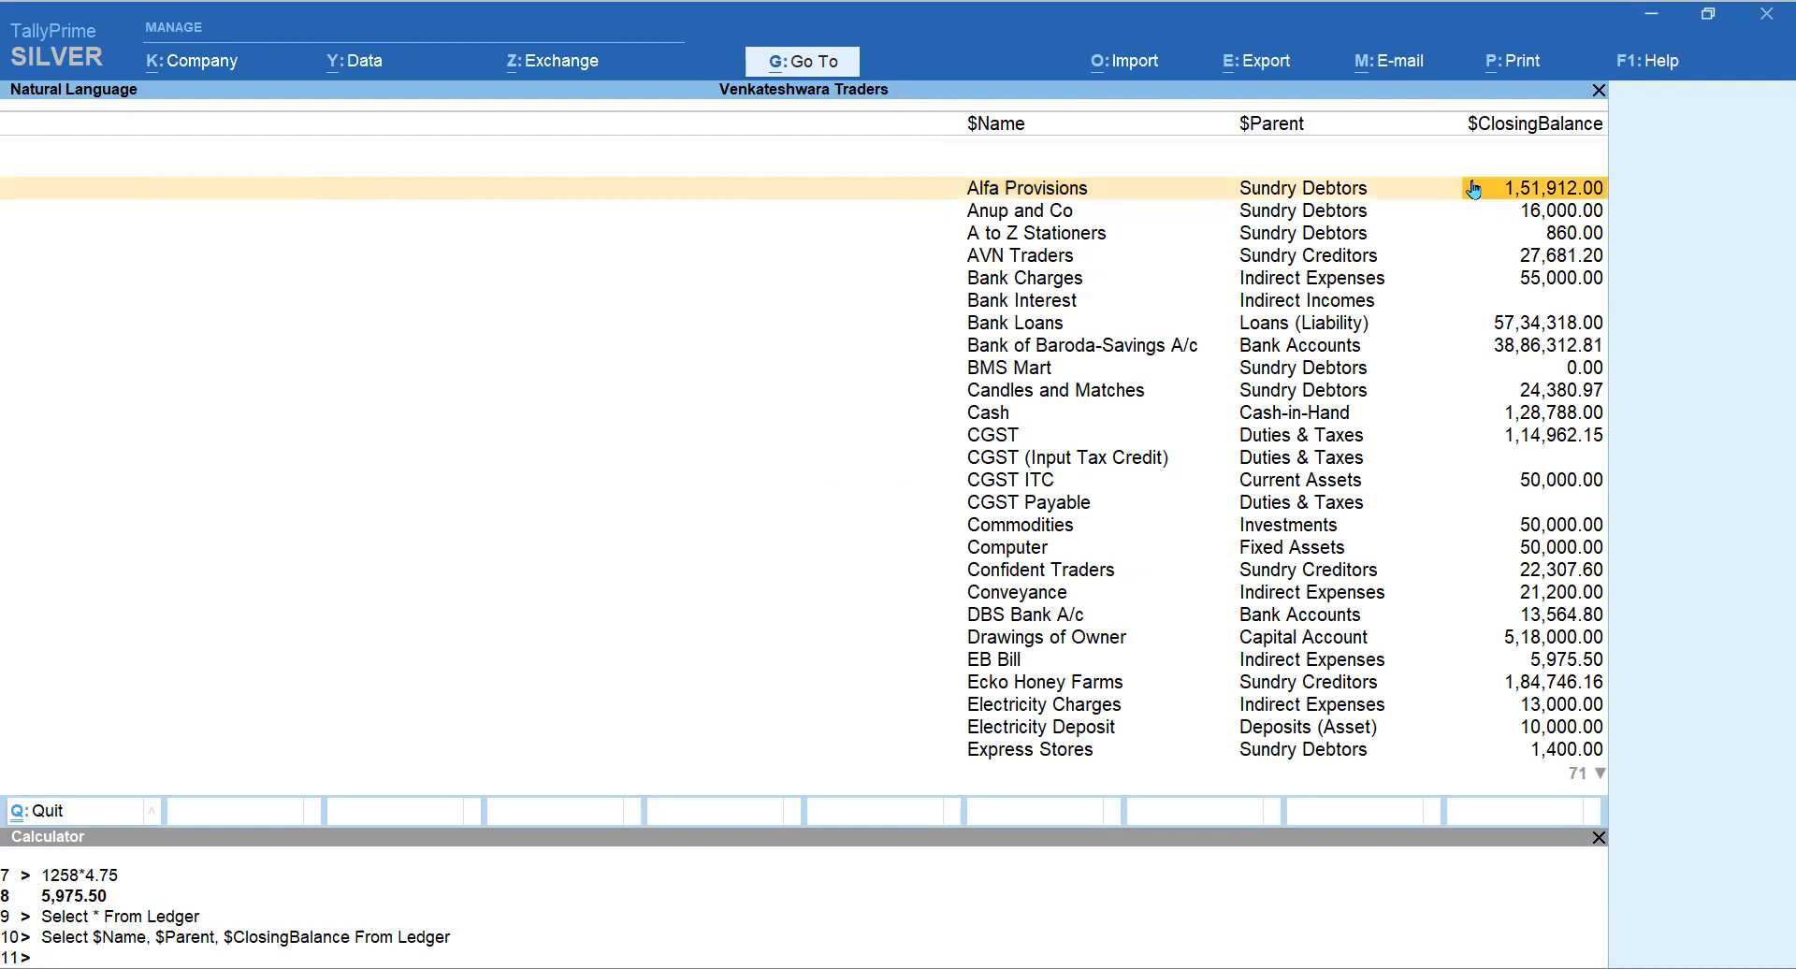
pyautogui.press('Down')
pyautogui.press('Down')
pyautogui.press('Down')
pyautogui.press('Down')
pyautogui.press('Down')
pyautogui.press('Down')
pyautogui.press('Down')
pyautogui.press('Down')
pyautogui.press('Down')
pyautogui.press('Down')
pyautogui.press('Down')
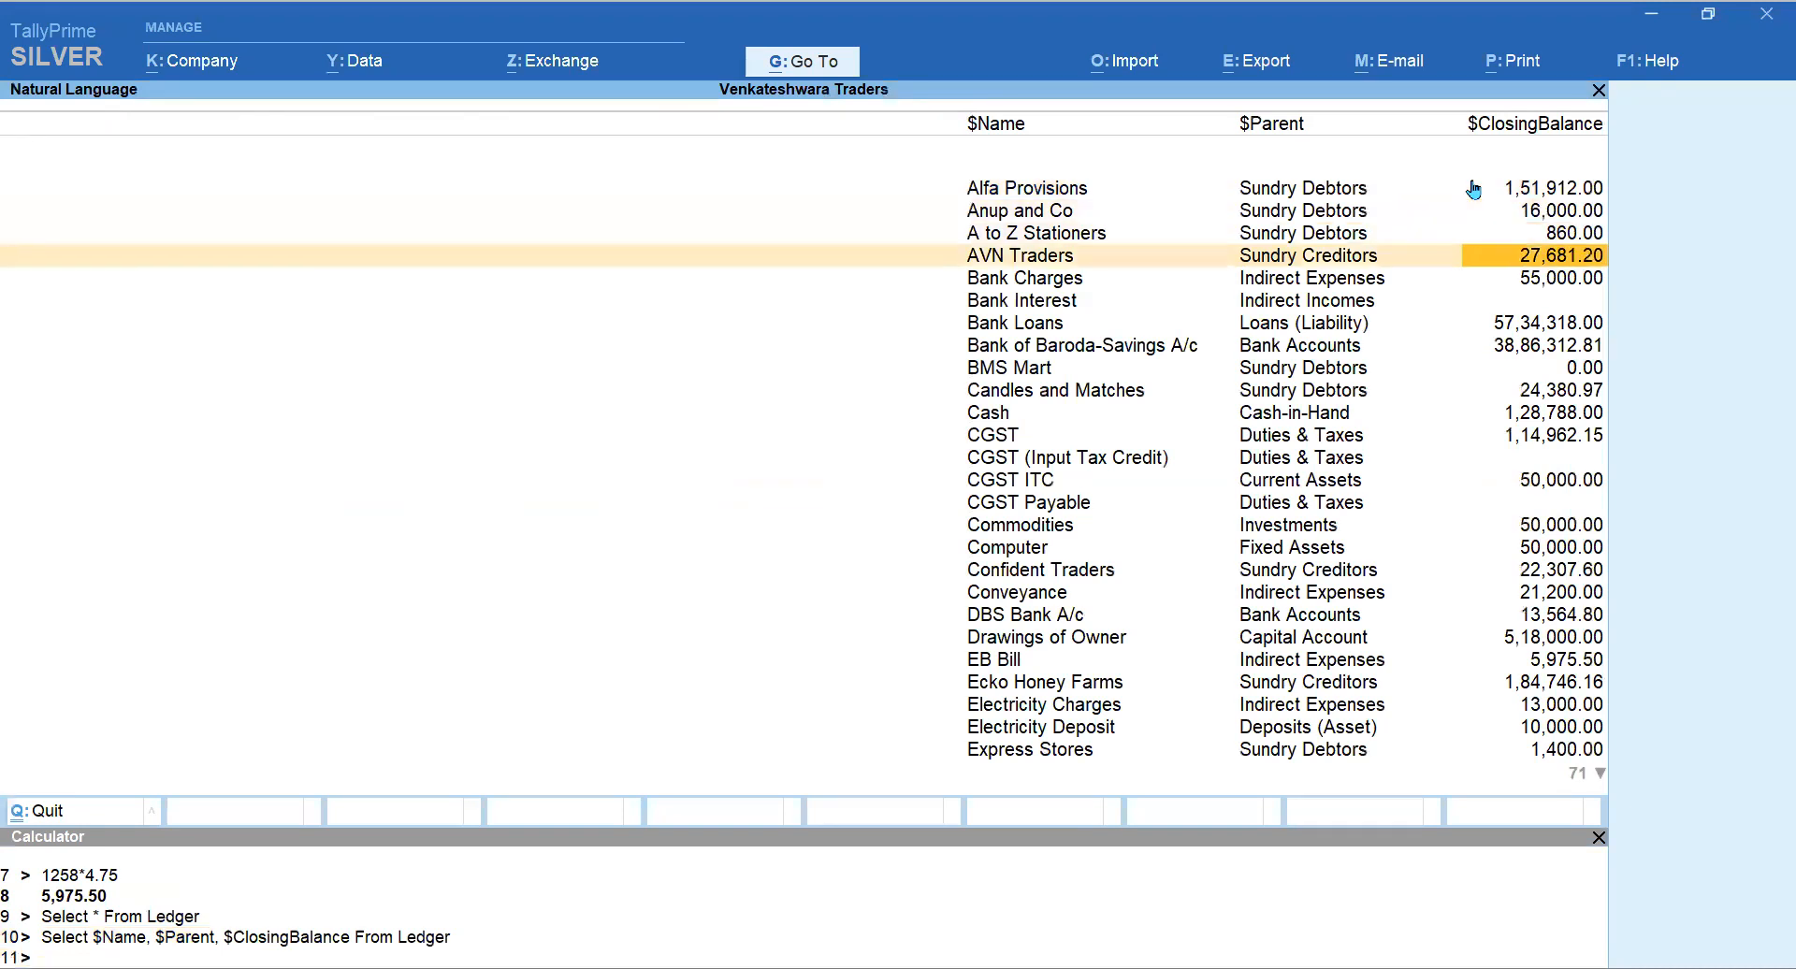
pyautogui.press('Down')
pyautogui.press('Down')
pyautogui.press('Down')
pyautogui.press('Down')
pyautogui.press('Down')
pyautogui.press('Down')
pyautogui.press('Down')
pyautogui.press('Down')
pyautogui.press('Down')
pyautogui.press('Down')
pyautogui.press('Down')
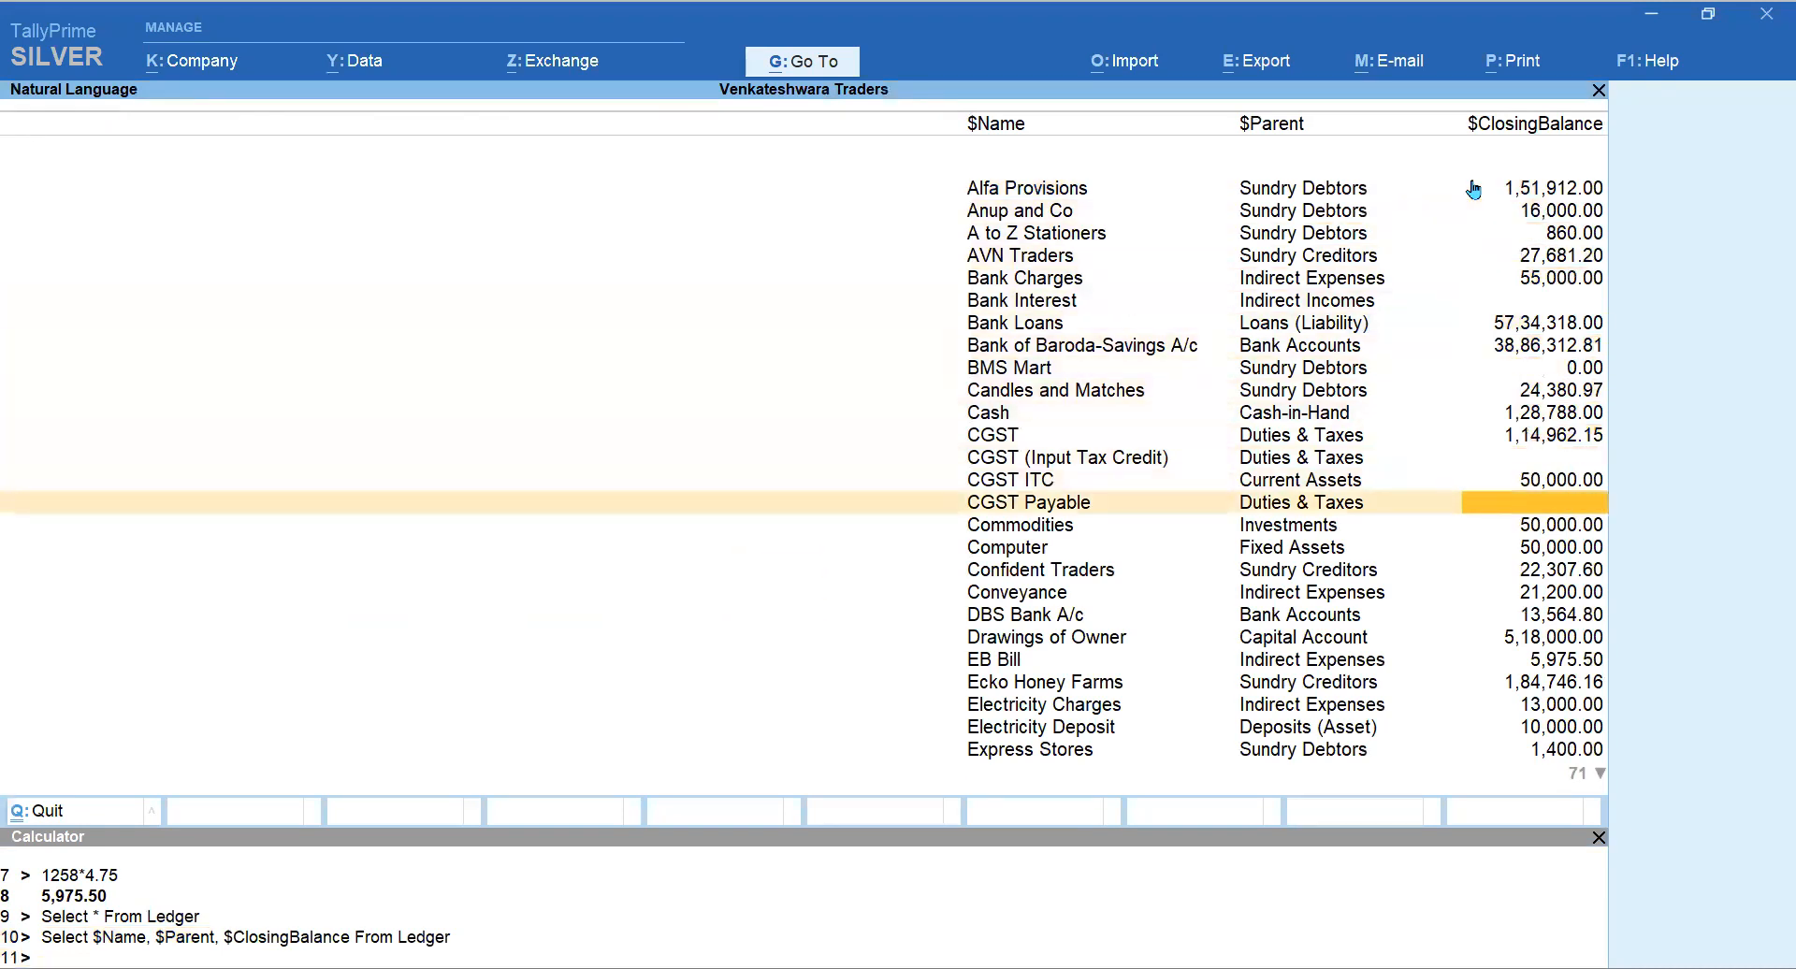
pyautogui.press('Down')
pyautogui.press('Down')
pyautogui.press('Down')
pyautogui.press('Down')
pyautogui.press('Down')
pyautogui.press('Down')
pyautogui.press('Down')
pyautogui.press('Down')
pyautogui.press('Down')
pyautogui.press('Down')
pyautogui.press('Down')
pyautogui.press('Down')
pyautogui.press('Down')
pyautogui.press('Down')
pyautogui.press('Down')
pyautogui.press('Down')
pyautogui.press('Down')
pyautogui.press('Down')
pyautogui.press('Down')
pyautogui.press('Down')
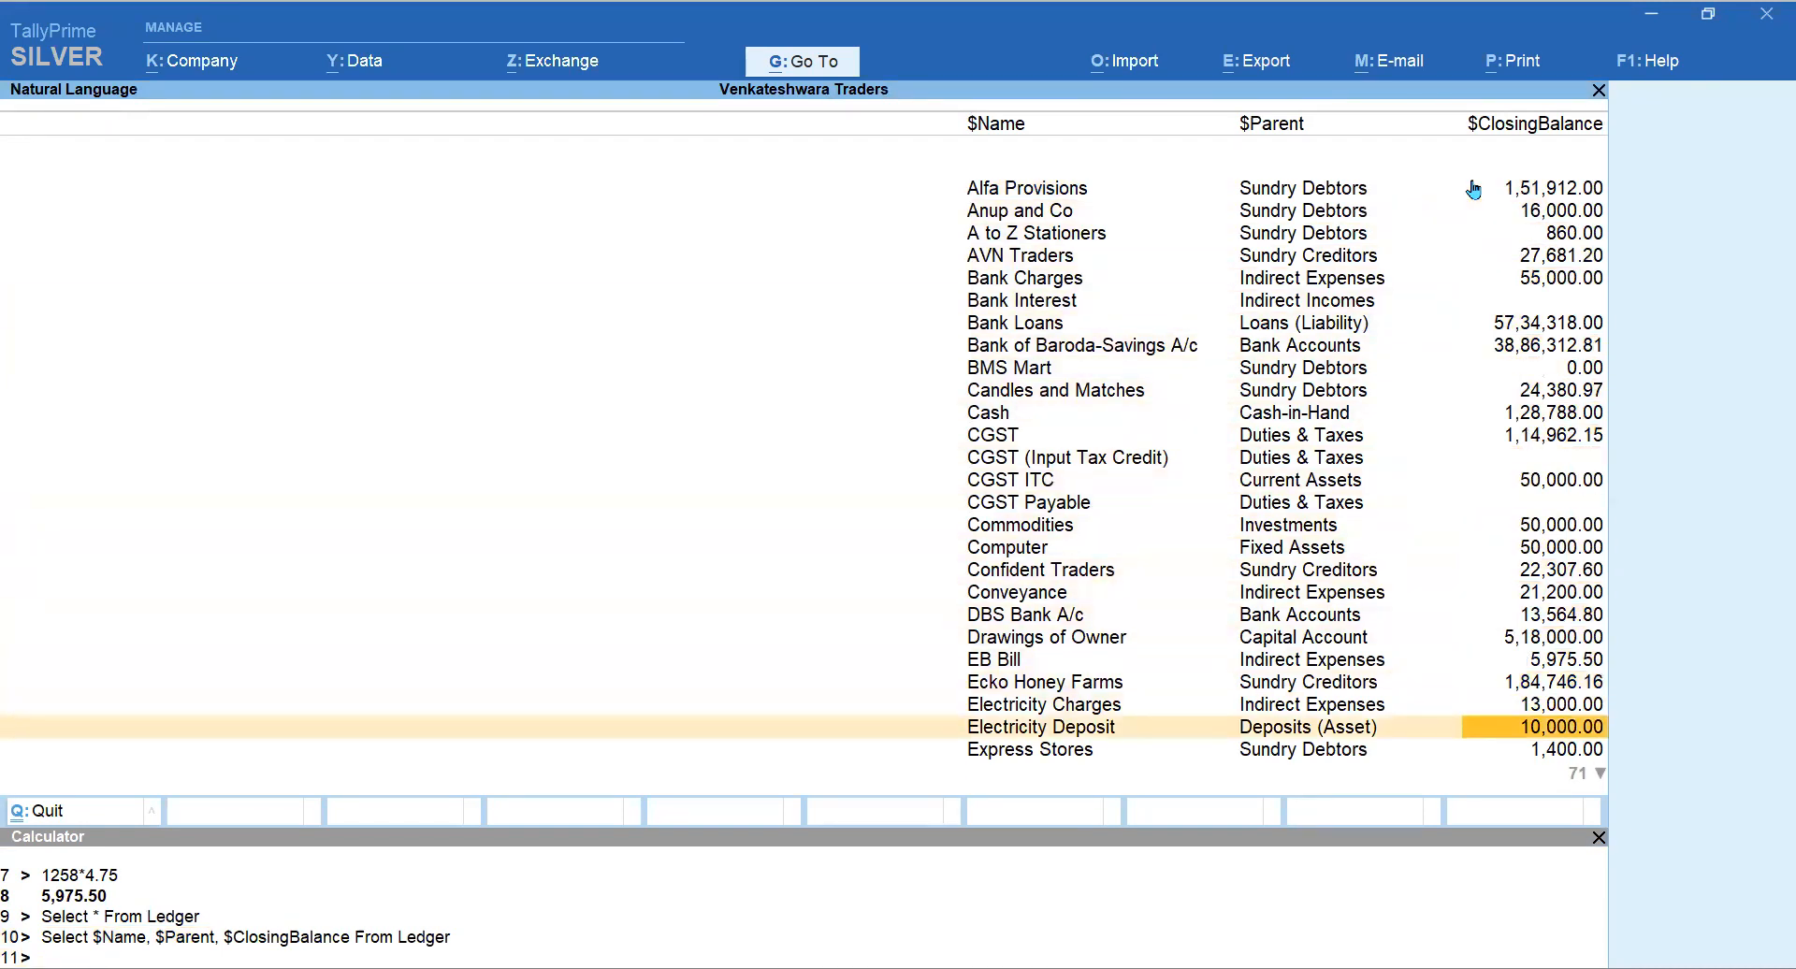
pyautogui.press('Down')
pyautogui.press('Down')
pyautogui.press('Down')
pyautogui.press('Down')
pyautogui.press('Down')
pyautogui.press('Down')
pyautogui.press('Down')
pyautogui.press('Down')
pyautogui.press('Down')
pyautogui.press('Down')
pyautogui.press('Down')
pyautogui.press('Down')
pyautogui.press('Down')
pyautogui.press('Down')
pyautogui.press('Down')
pyautogui.press('Down')
pyautogui.press('Down')
pyautogui.press('Down')
pyautogui.press('Down')
pyautogui.press('Down')
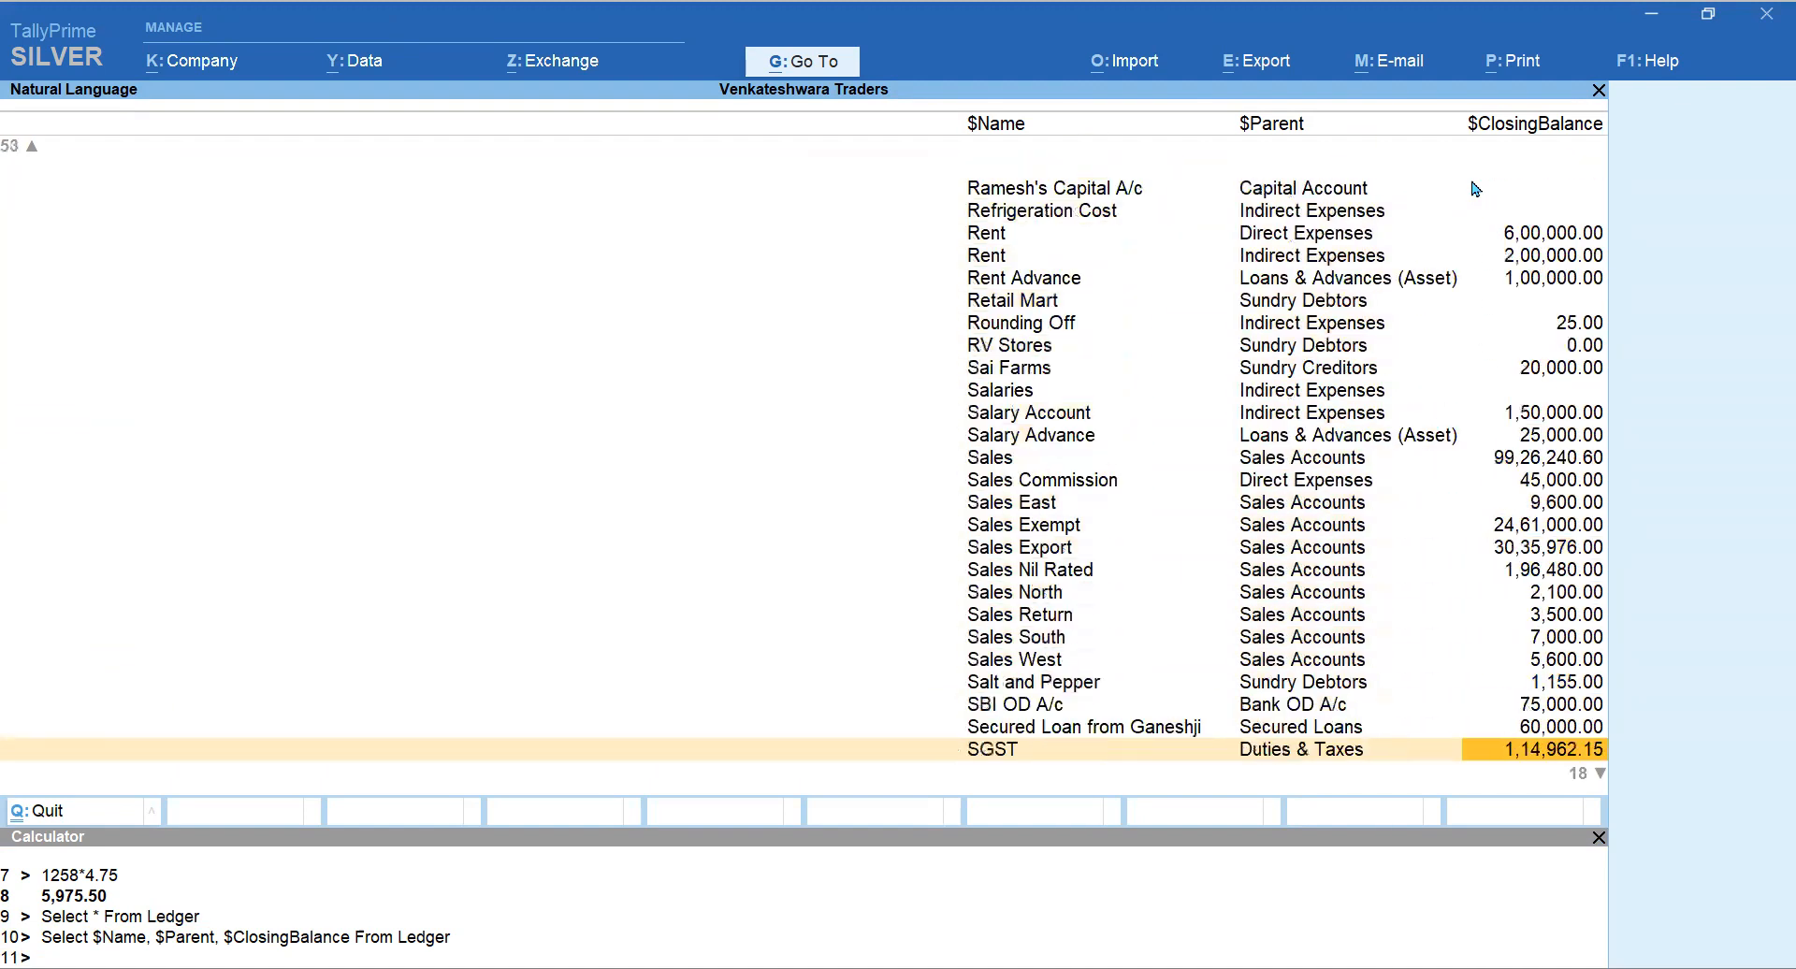
# Step: Examine the remaining ledgers at the end of the list, and go back up to the $Name column of Conveyance
pyautogui.press('Up')
pyautogui.press('Up')
pyautogui.press('Up')
pyautogui.press('Up')
pyautogui.press('Up')
pyautogui.press('Up')
pyautogui.press('Up')
pyautogui.press('Up')
pyautogui.press('Up')
pyautogui.press('Up')
pyautogui.press('Up')
pyautogui.press('Up')
pyautogui.press('Up')
pyautogui.press('Up')
pyautogui.press('Up')
pyautogui.press('Up')
pyautogui.press('Up')
pyautogui.press('Up')
pyautogui.press('Up')
pyautogui.press('Up')
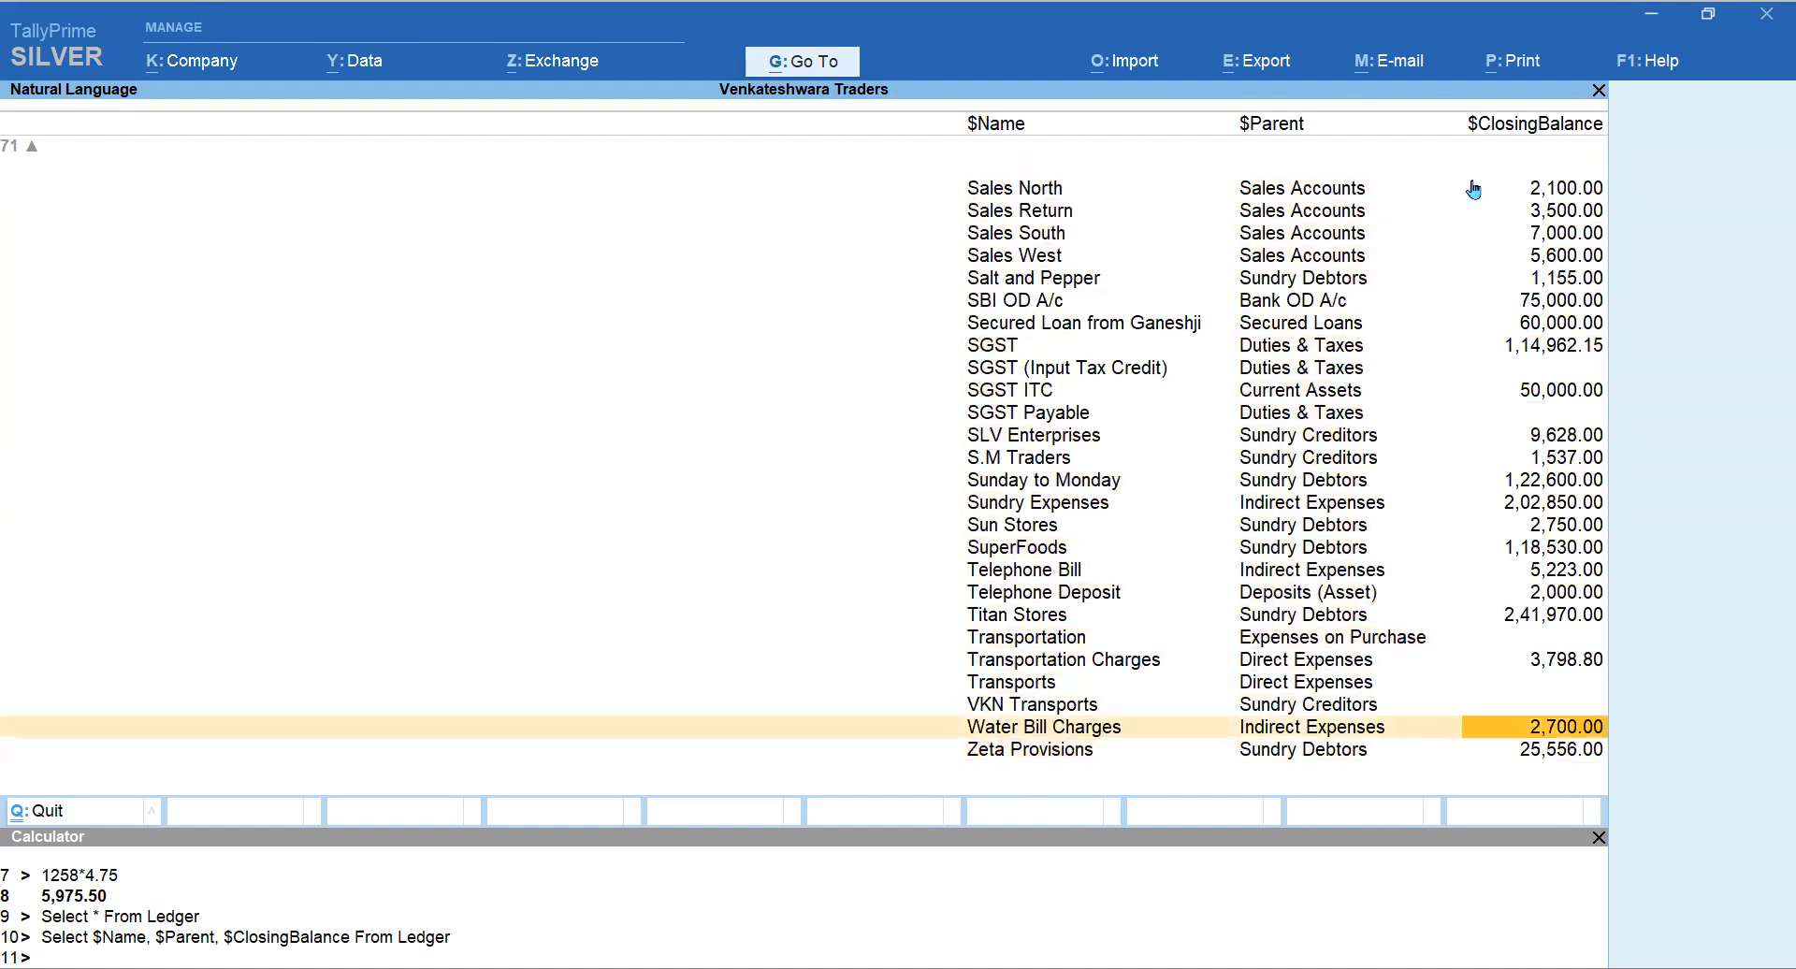
pyautogui.press('Up')
pyautogui.press('Up')
pyautogui.press('Up')
pyautogui.press('Up')
pyautogui.press('Up')
pyautogui.press('Up')
pyautogui.press('Up')
pyautogui.press('Up')
pyautogui.press('Up')
pyautogui.press('Up')
pyautogui.press('Up')
pyautogui.press('Up')
pyautogui.press('Up')
pyautogui.press('Up')
pyautogui.press('Up')
pyautogui.press('Up')
pyautogui.press('Up')
pyautogui.press('Up')
pyautogui.press('Up')
pyautogui.press('Up')
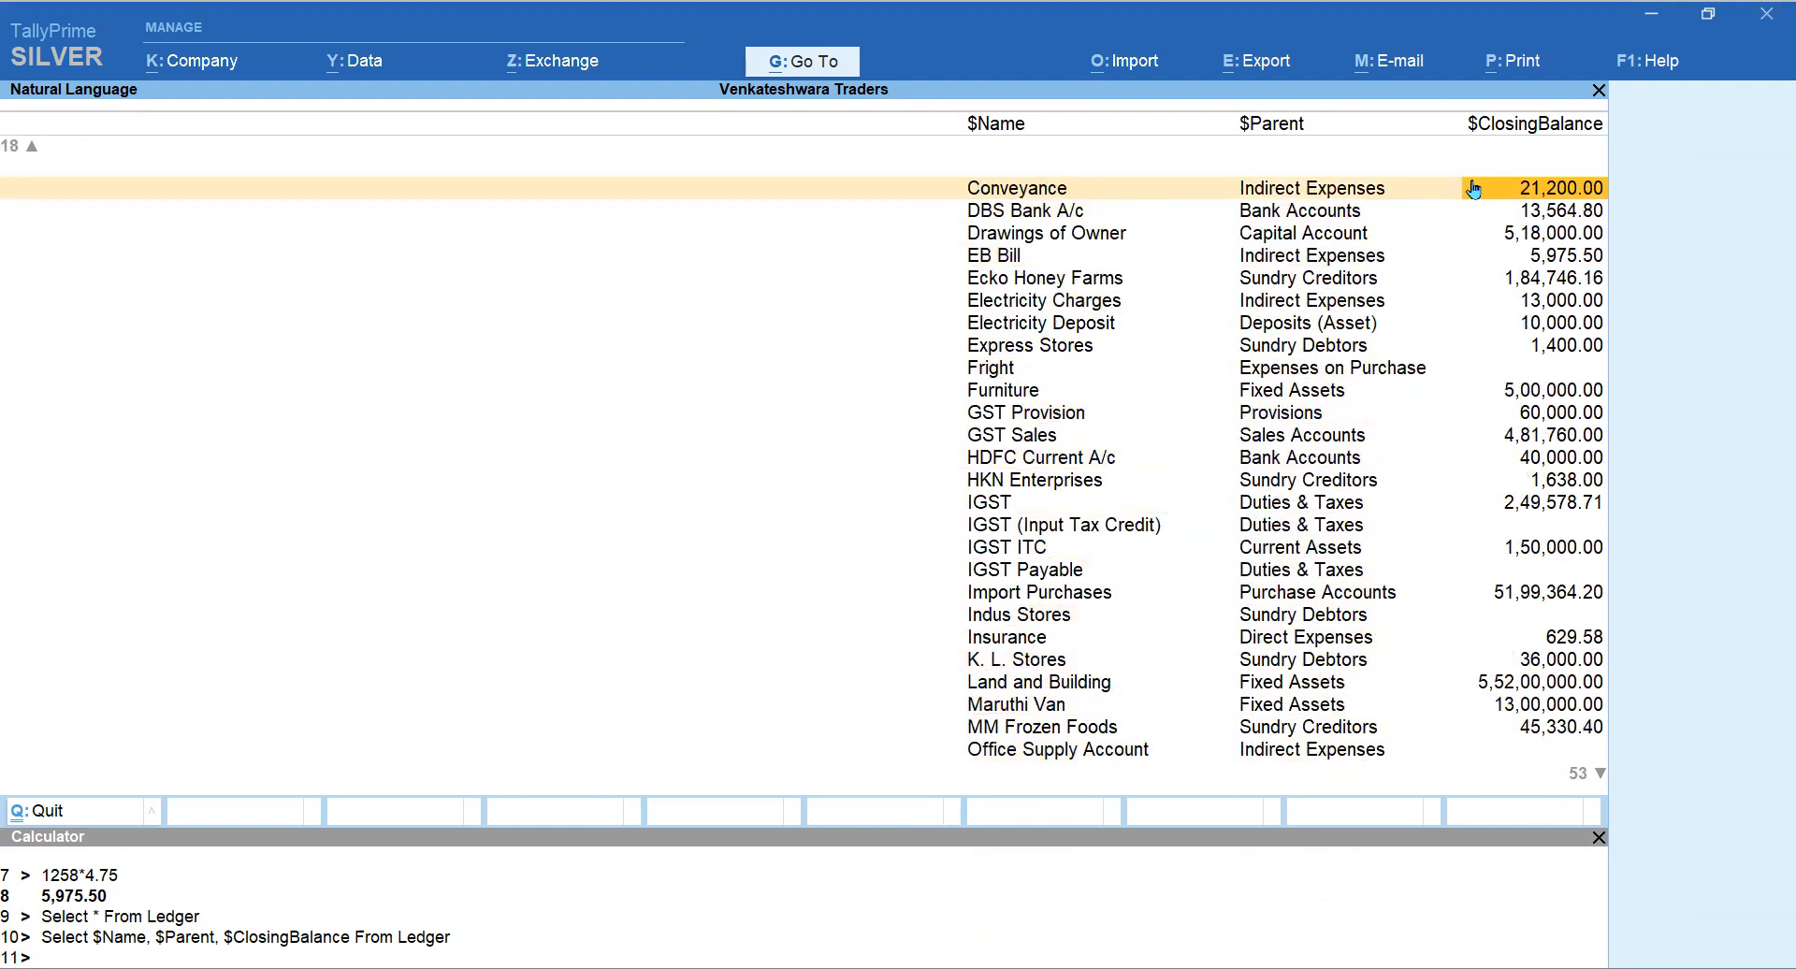
pyautogui.press('Left')
pyautogui.press('Left')
pyautogui.press('ctrl')
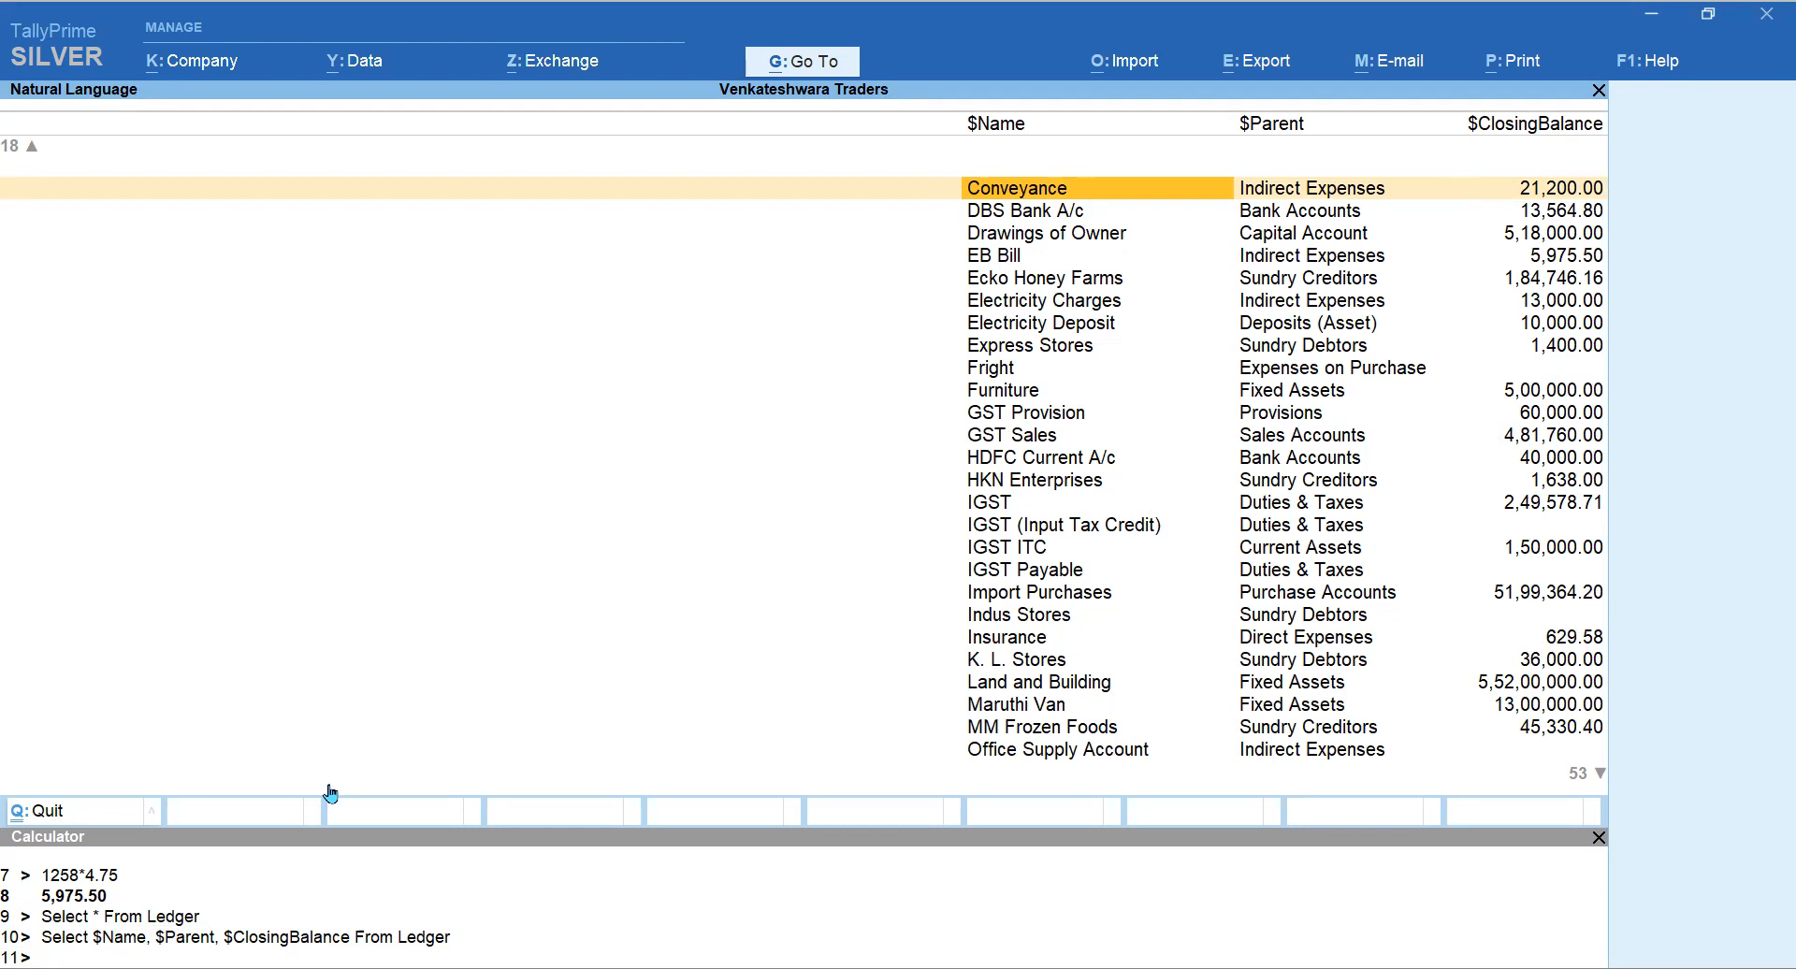
# Step: Copy query 4 from Notepad and run Select $Name, $Parent, $ClosingBalance From Ledger Where $$IsDr:$ClosingBalance in the TallyPrime calculator
pyautogui.hotkey('ctrl', 'n')
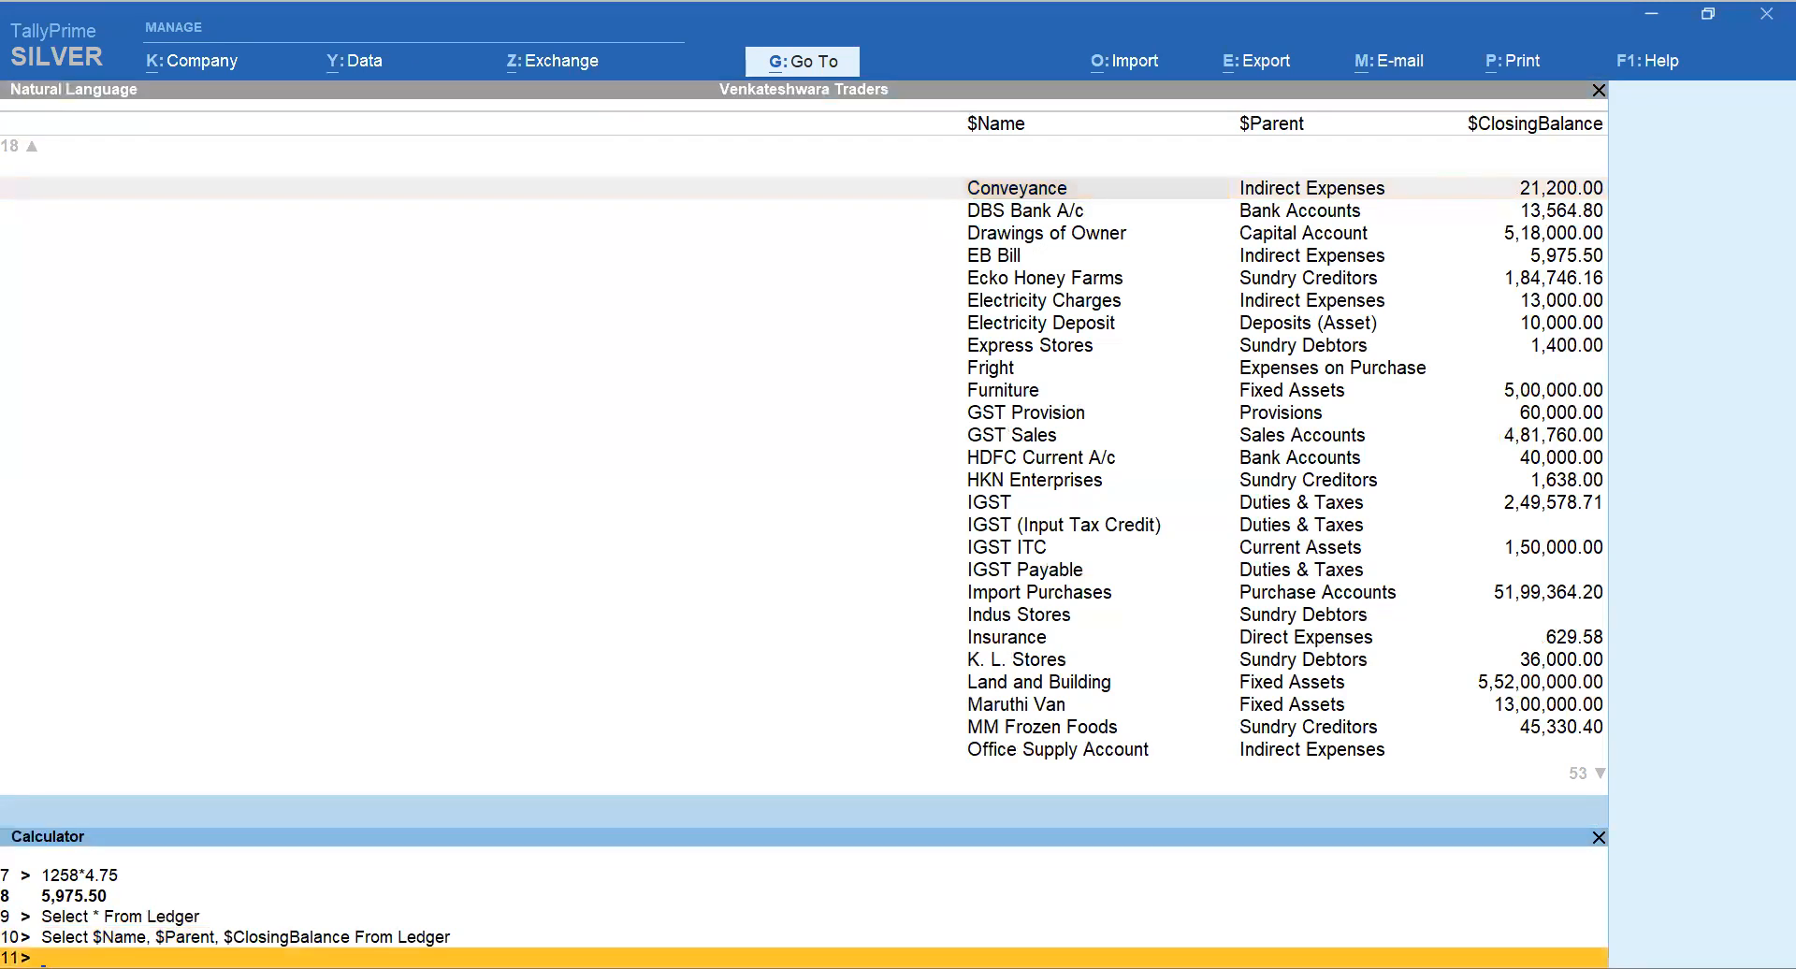
pyautogui.hotkey('alt', 'Tab')
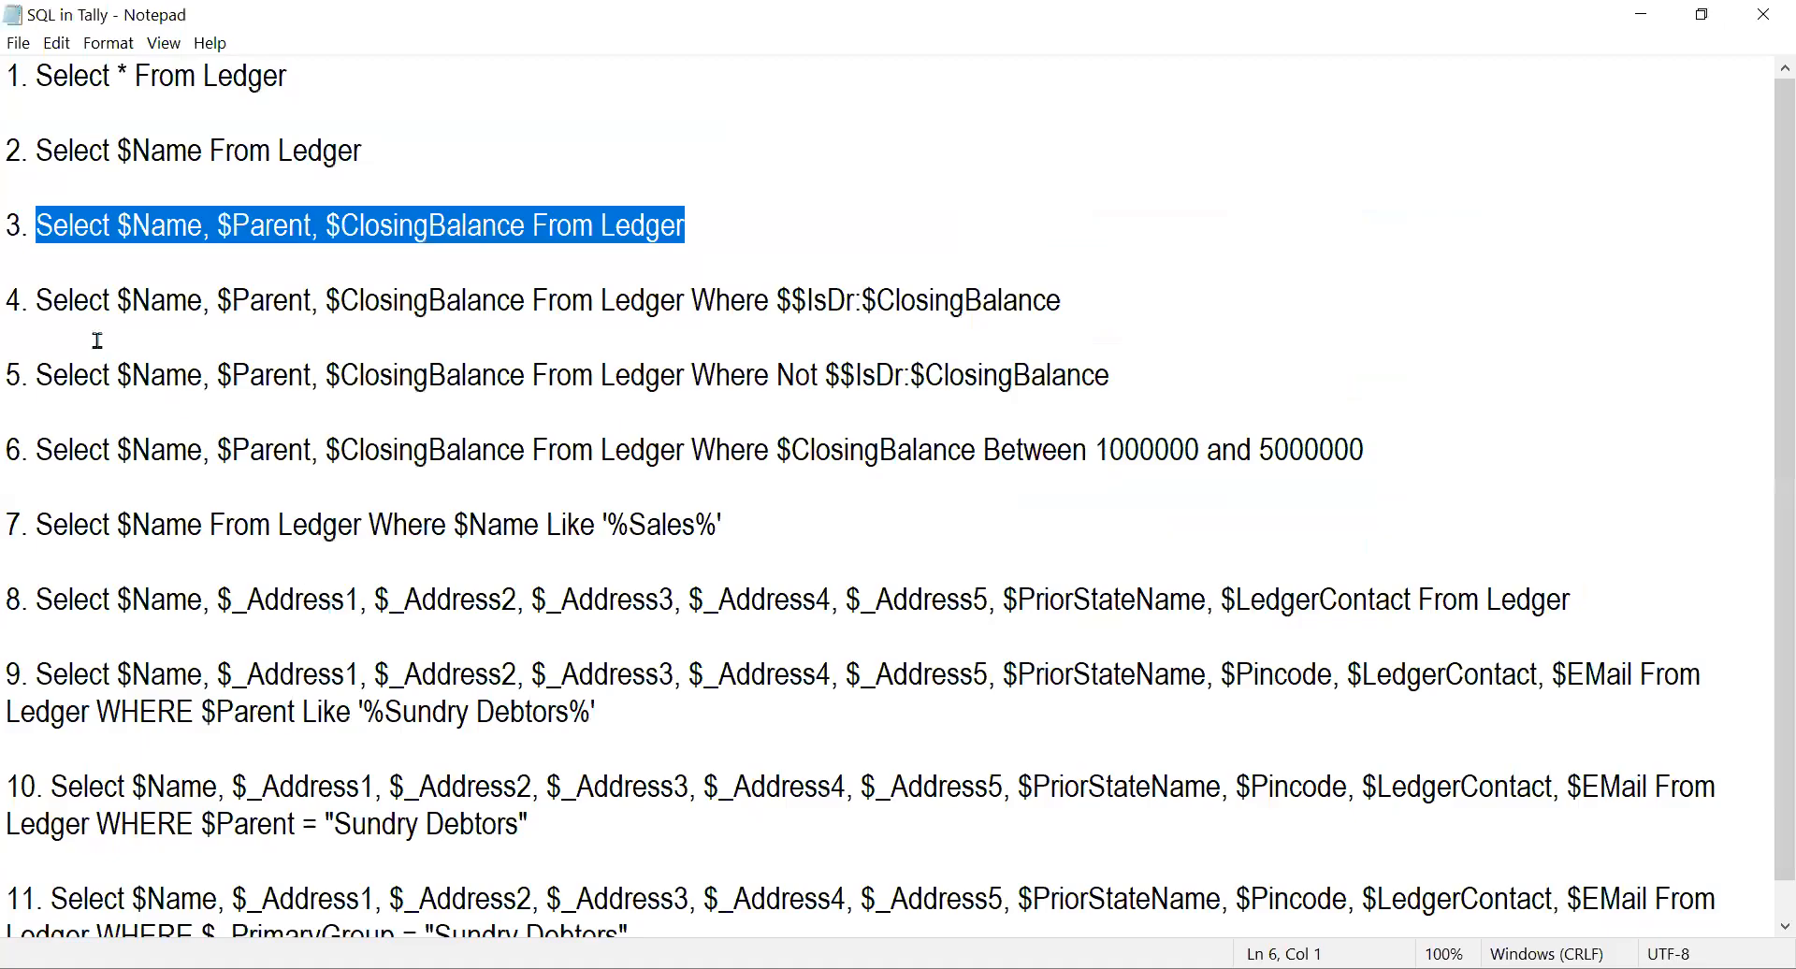
pyautogui.click(41, 301)
pyautogui.moveTo(42, 301); pyautogui.dragTo(465, 326)
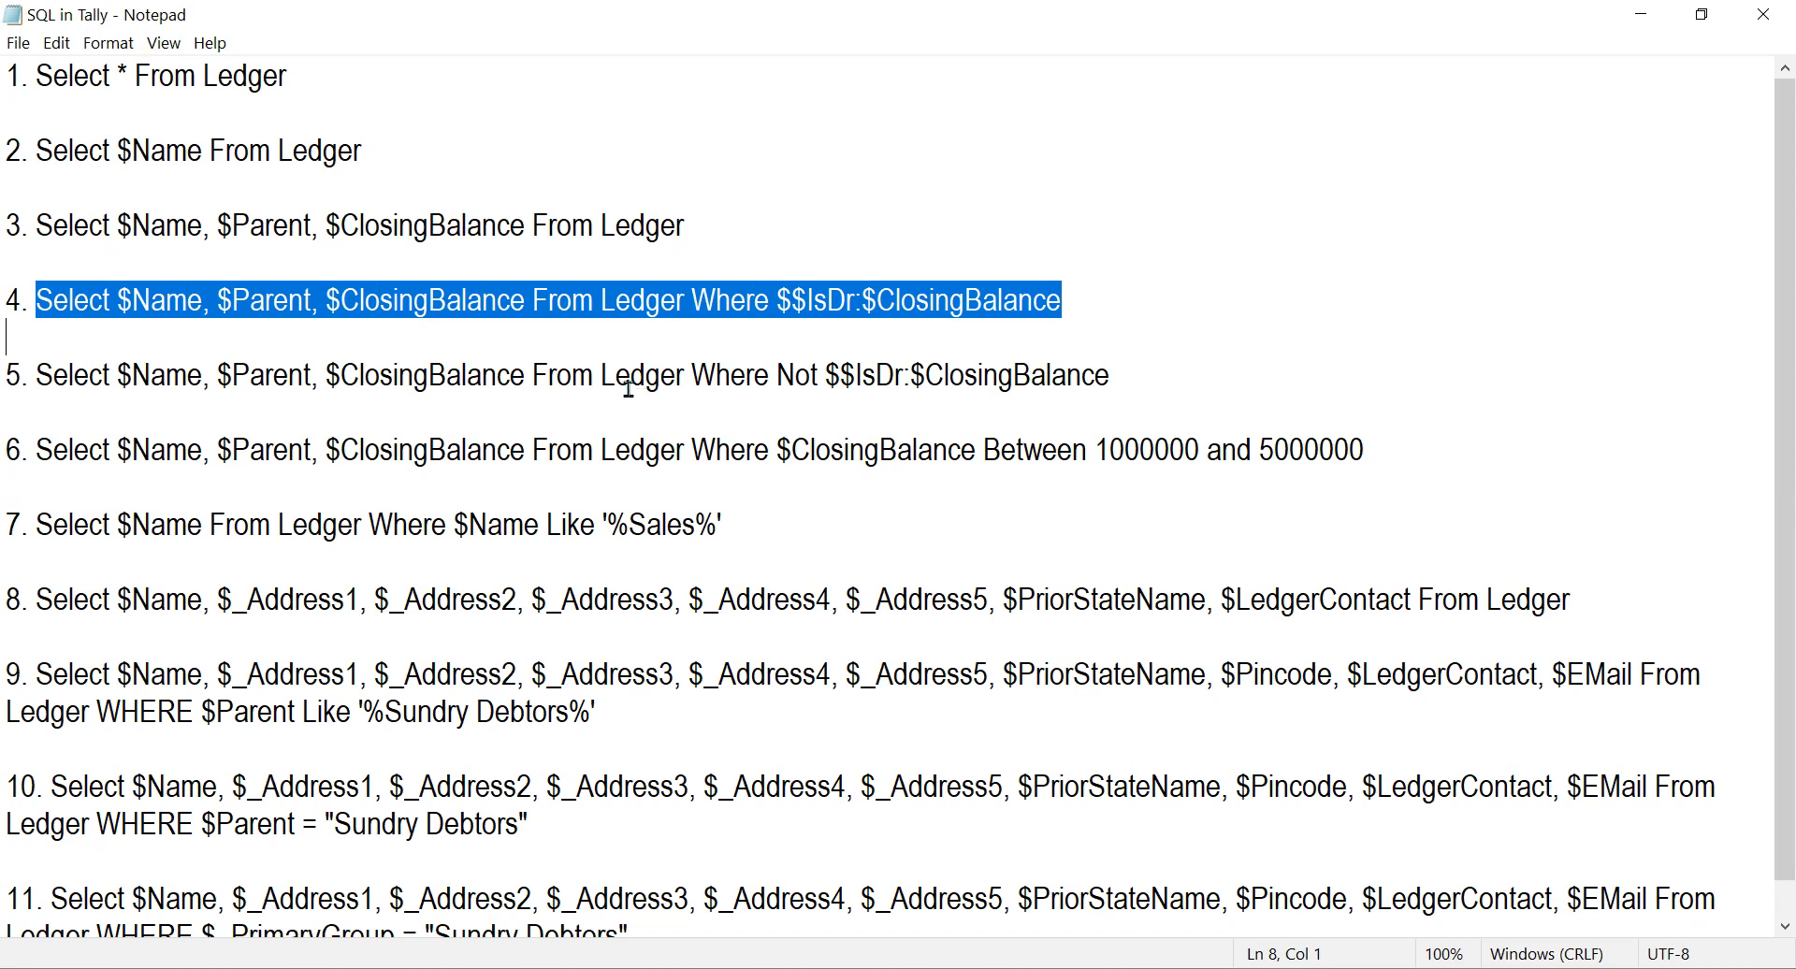
pyautogui.click(682, 303)
pyautogui.moveTo(691, 303); pyautogui.dragTo(1060, 305)
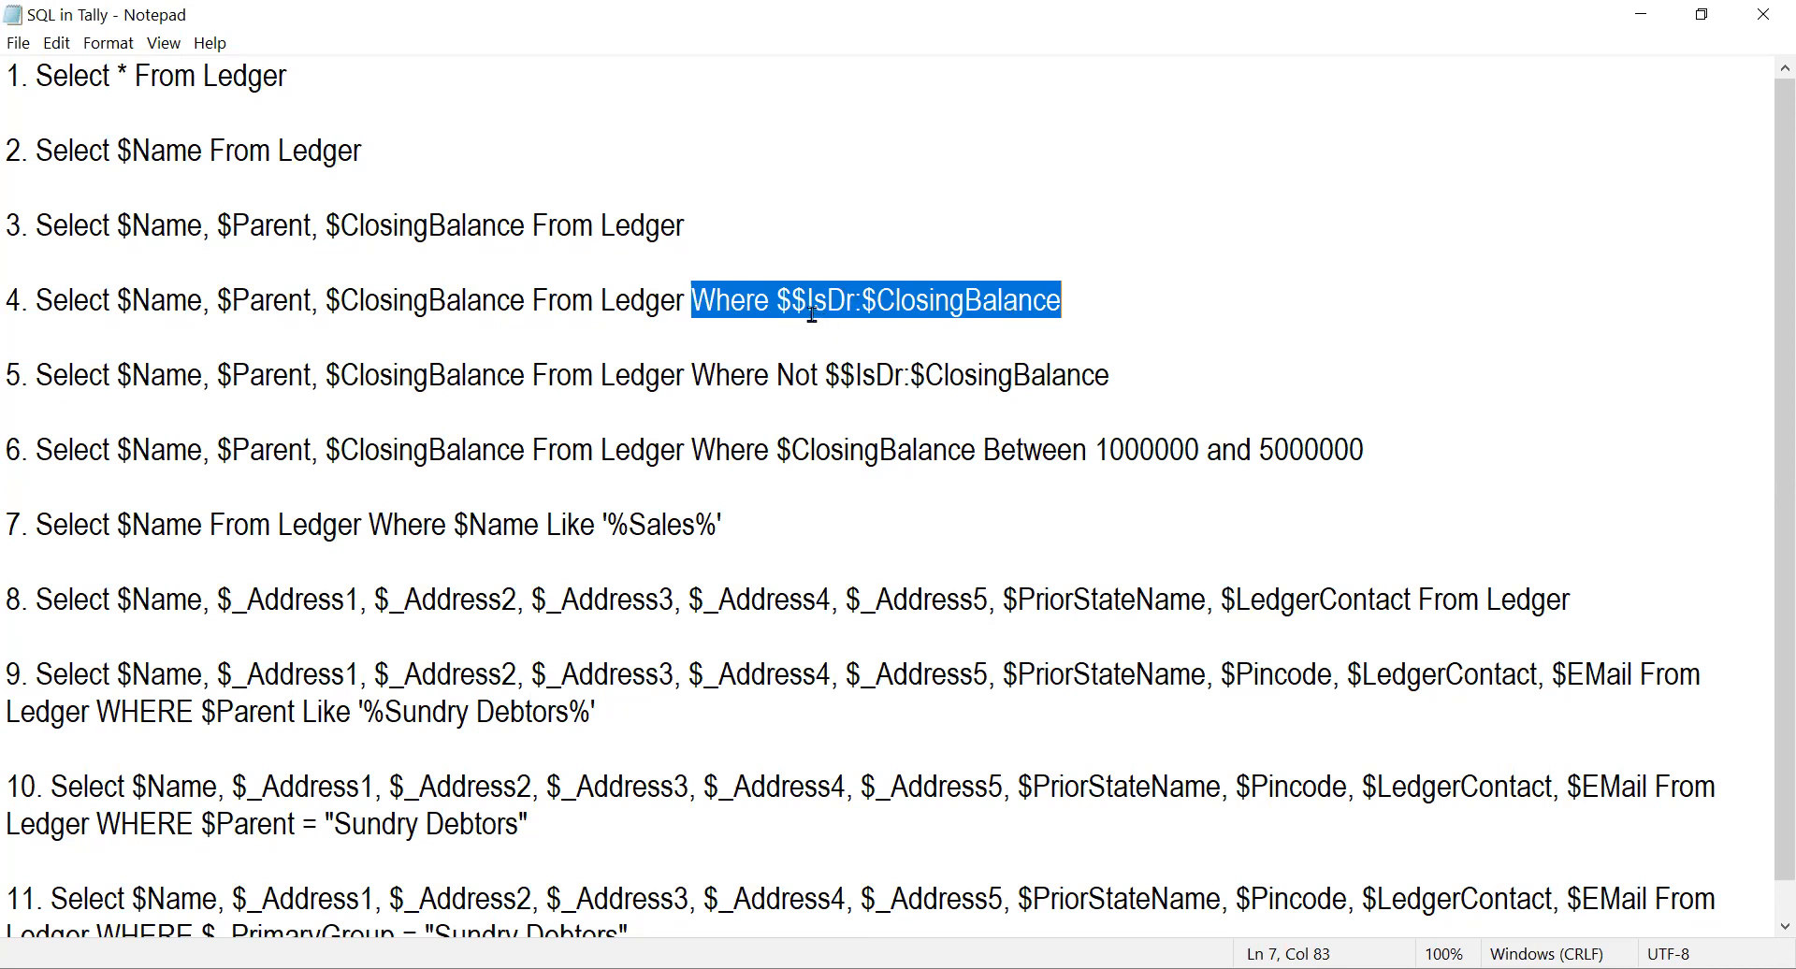
pyautogui.moveTo(1063, 301); pyautogui.dragTo(41, 293)
pyautogui.hotkey('ctrl', 'c')
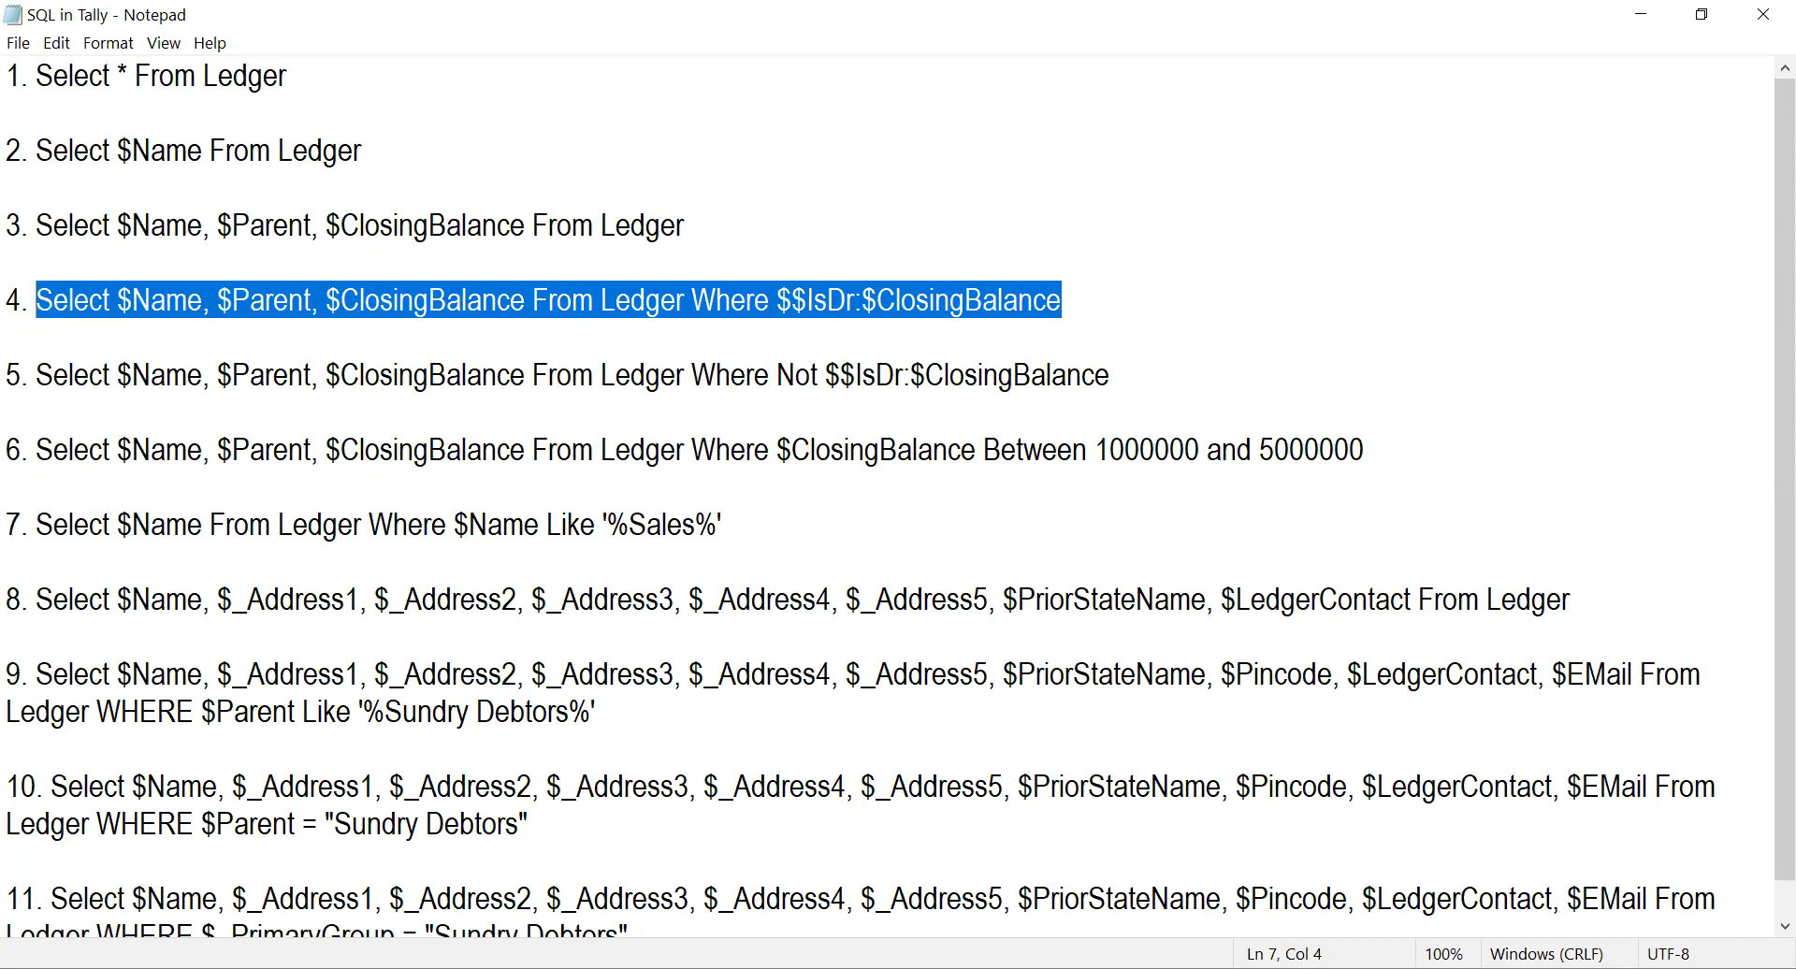
pyautogui.hotkey('alt', 'Tab')
pyautogui.hotkey('ctrl', 'v')
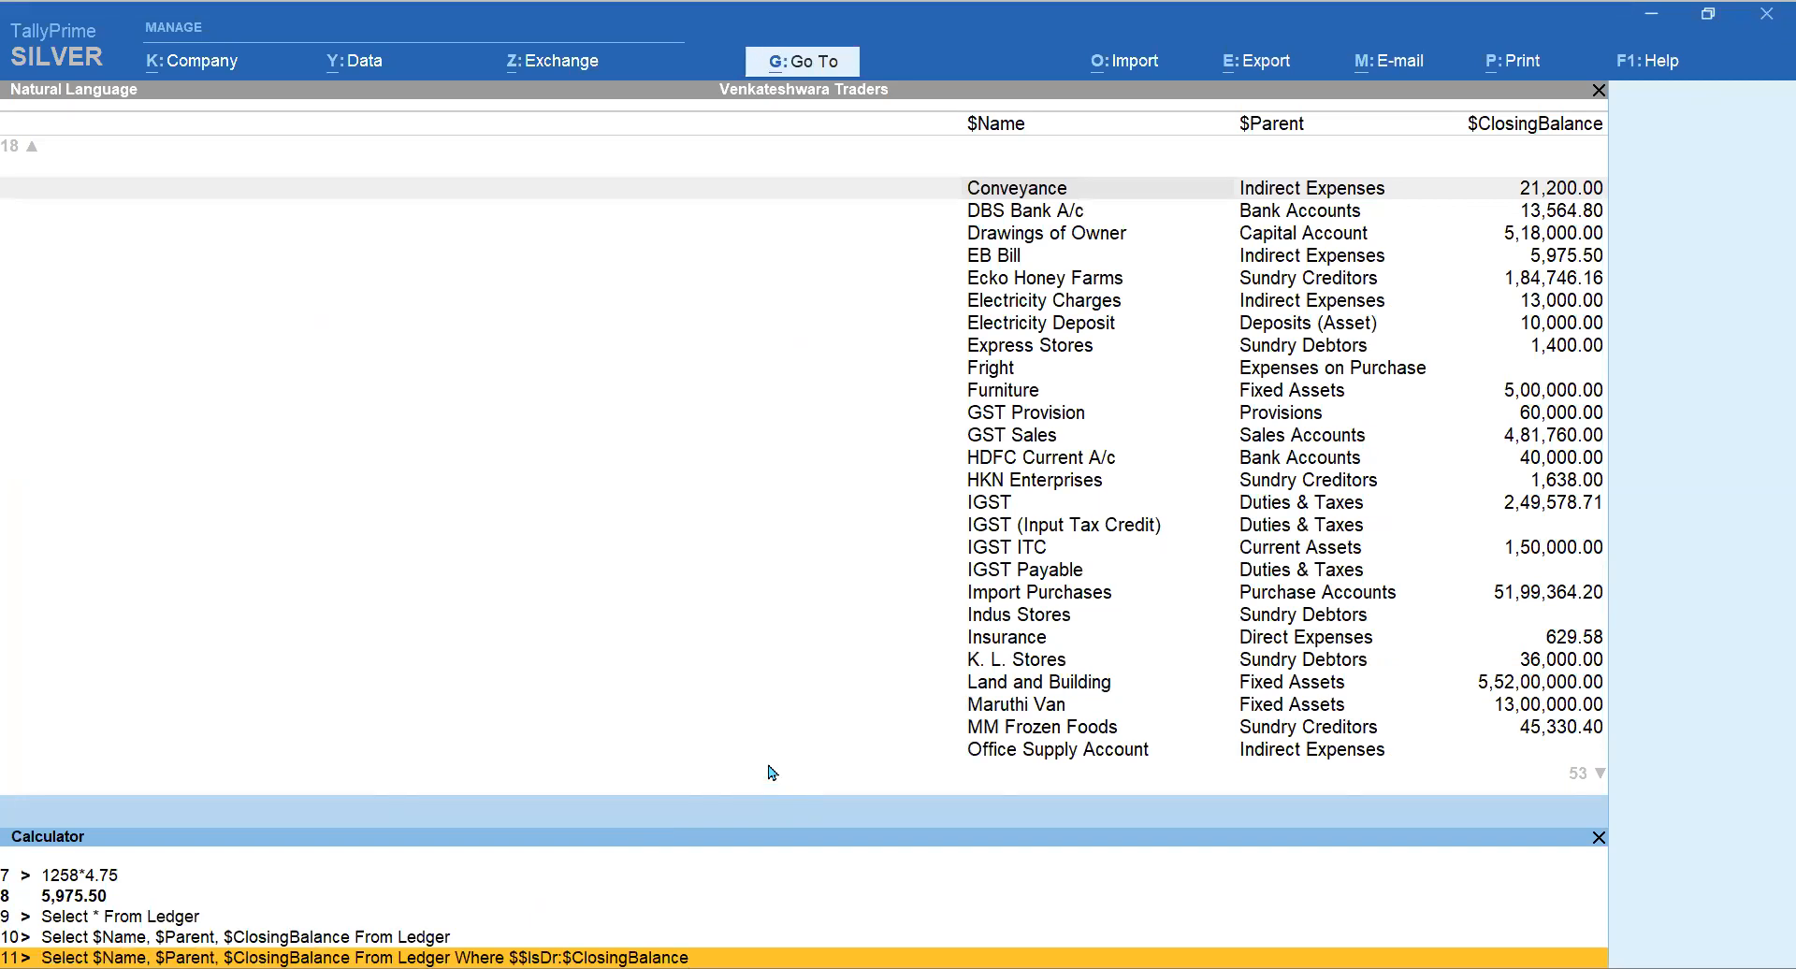
pyautogui.press('Return')
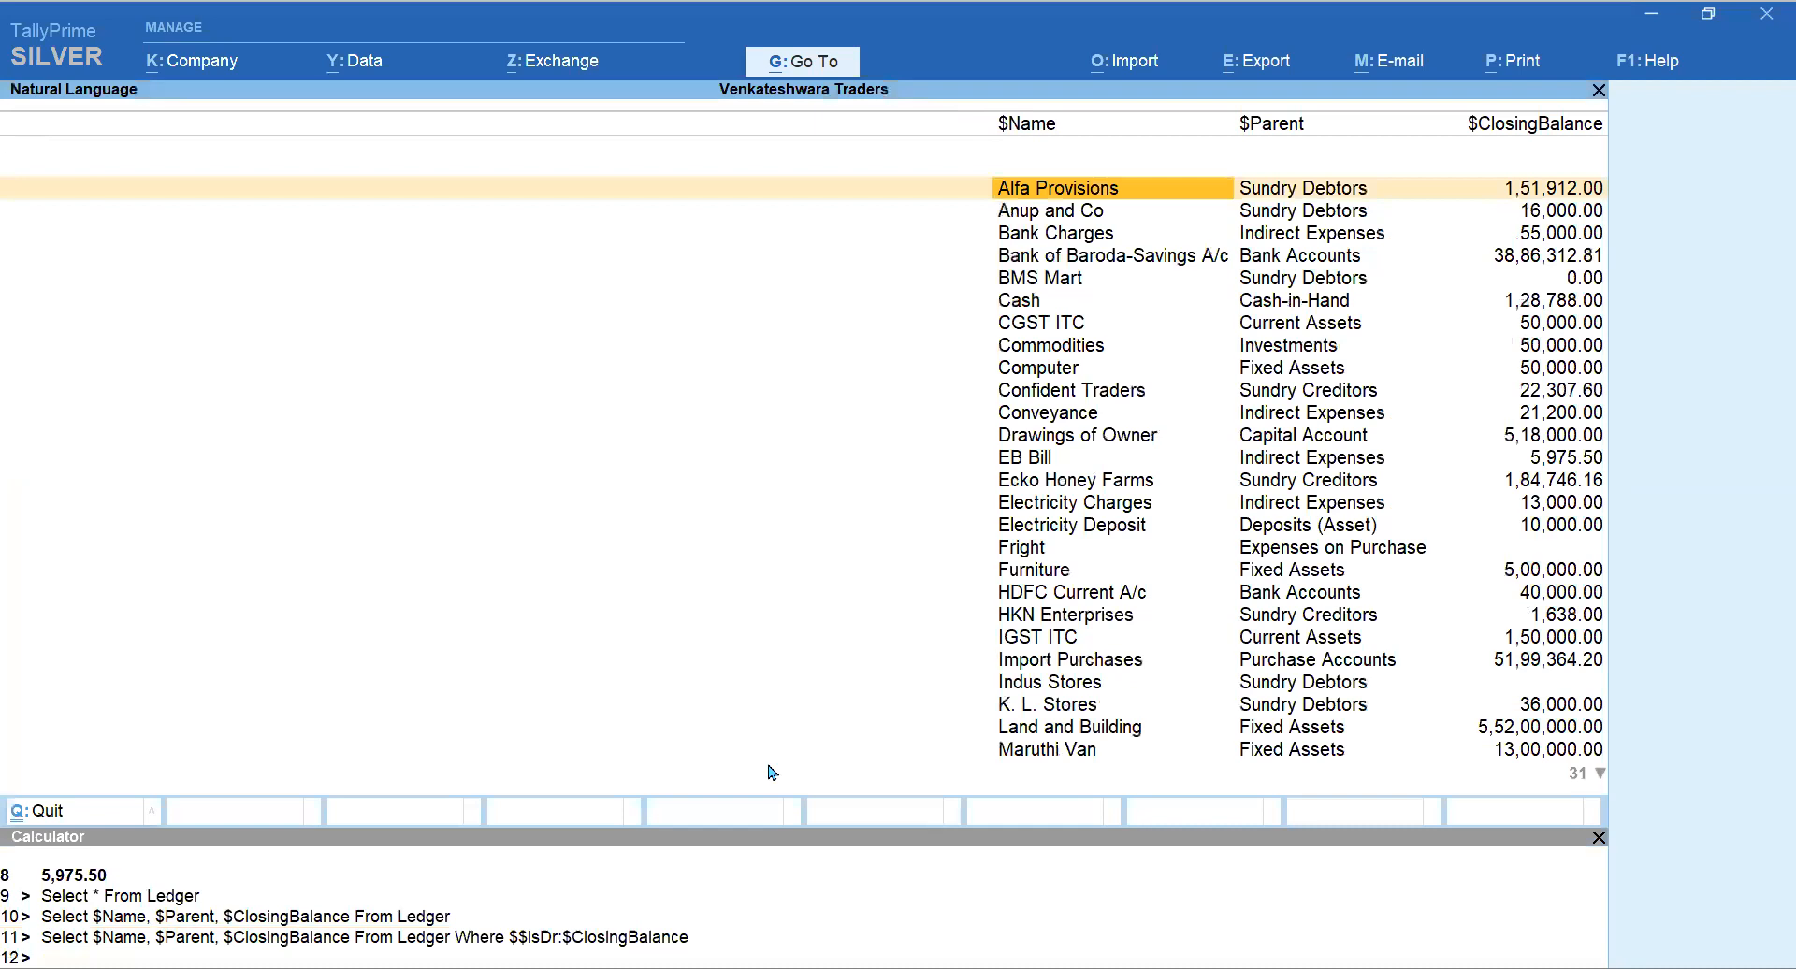
# Step: Look through the parent groups and closing balances of the debit-balance ledgers from Alfa Provisions down to Zeta Provisions
pyautogui.press('Right')
pyautogui.press('Right')
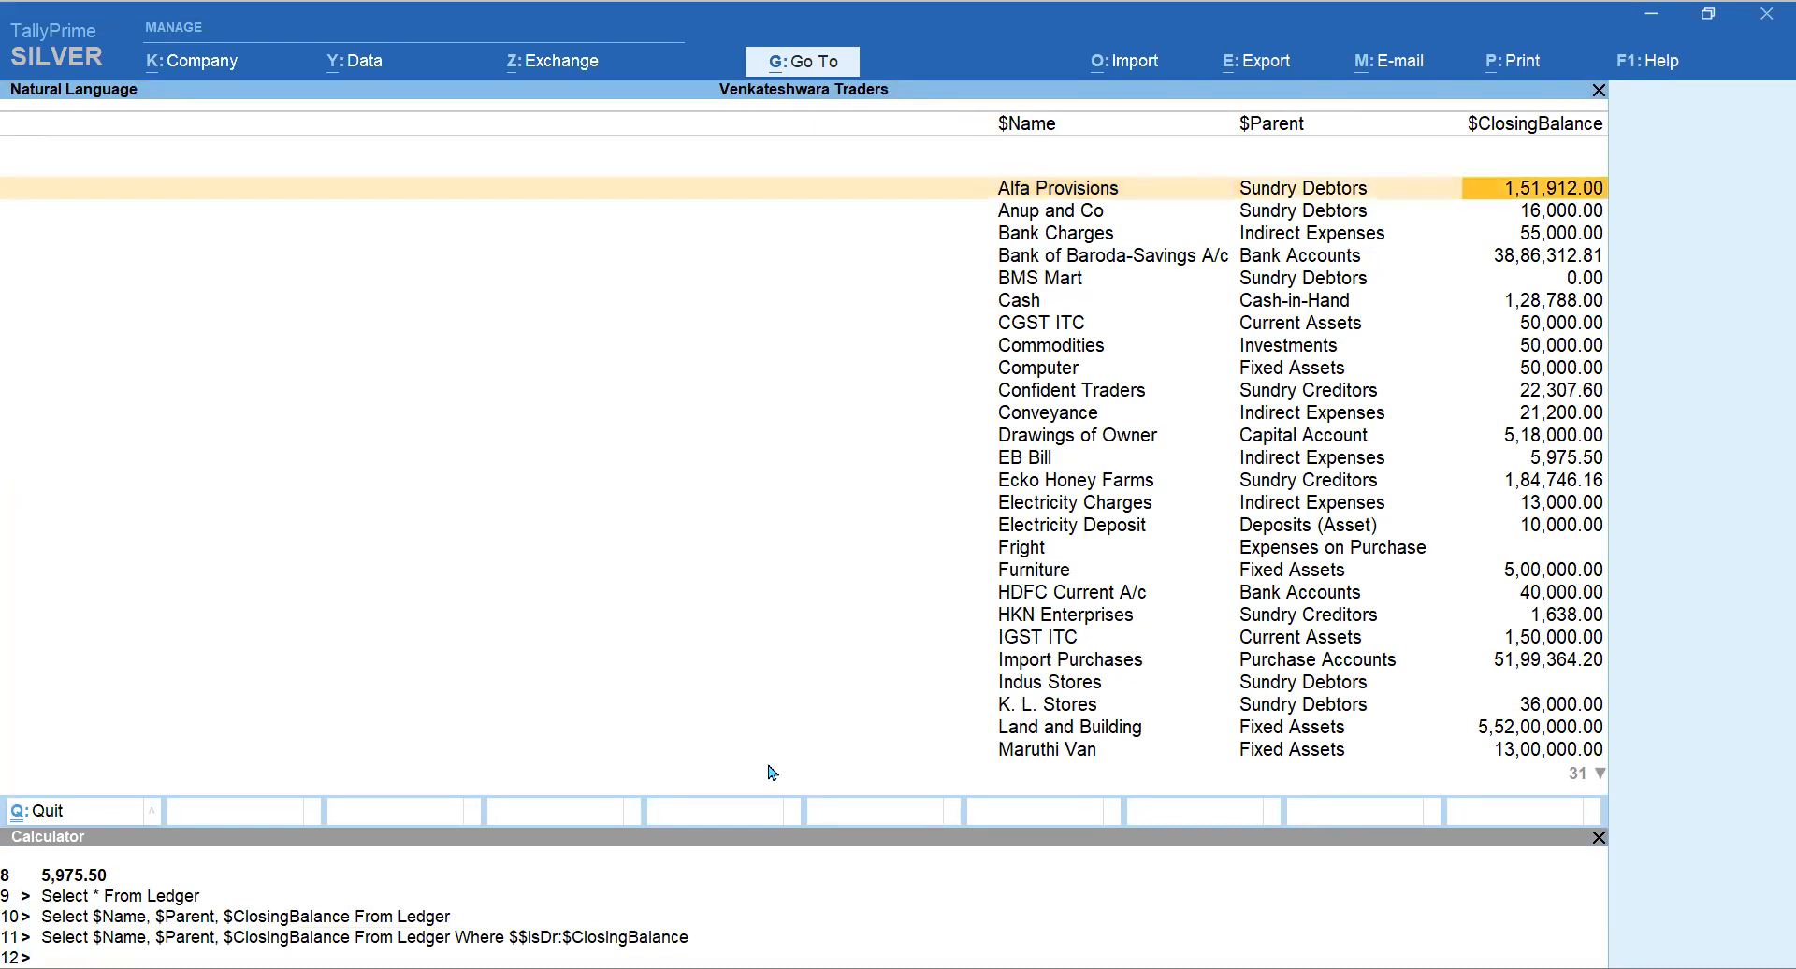
pyautogui.press('Down')
pyautogui.press('Left')
pyautogui.press('Down')
pyautogui.press('Down')
pyautogui.press('Down')
pyautogui.press('Down')
pyautogui.press('Down')
pyautogui.press('Down')
pyautogui.press('Down')
pyautogui.press('Down')
pyautogui.press('Down')
pyautogui.press('Down')
pyautogui.press('Down')
pyautogui.press('Down')
pyautogui.press('Down')
pyautogui.press('Down')
pyautogui.press('Down')
pyautogui.press('Down')
pyautogui.press('Down')
pyautogui.press('Down')
pyautogui.press('Down')
pyautogui.press('Down')
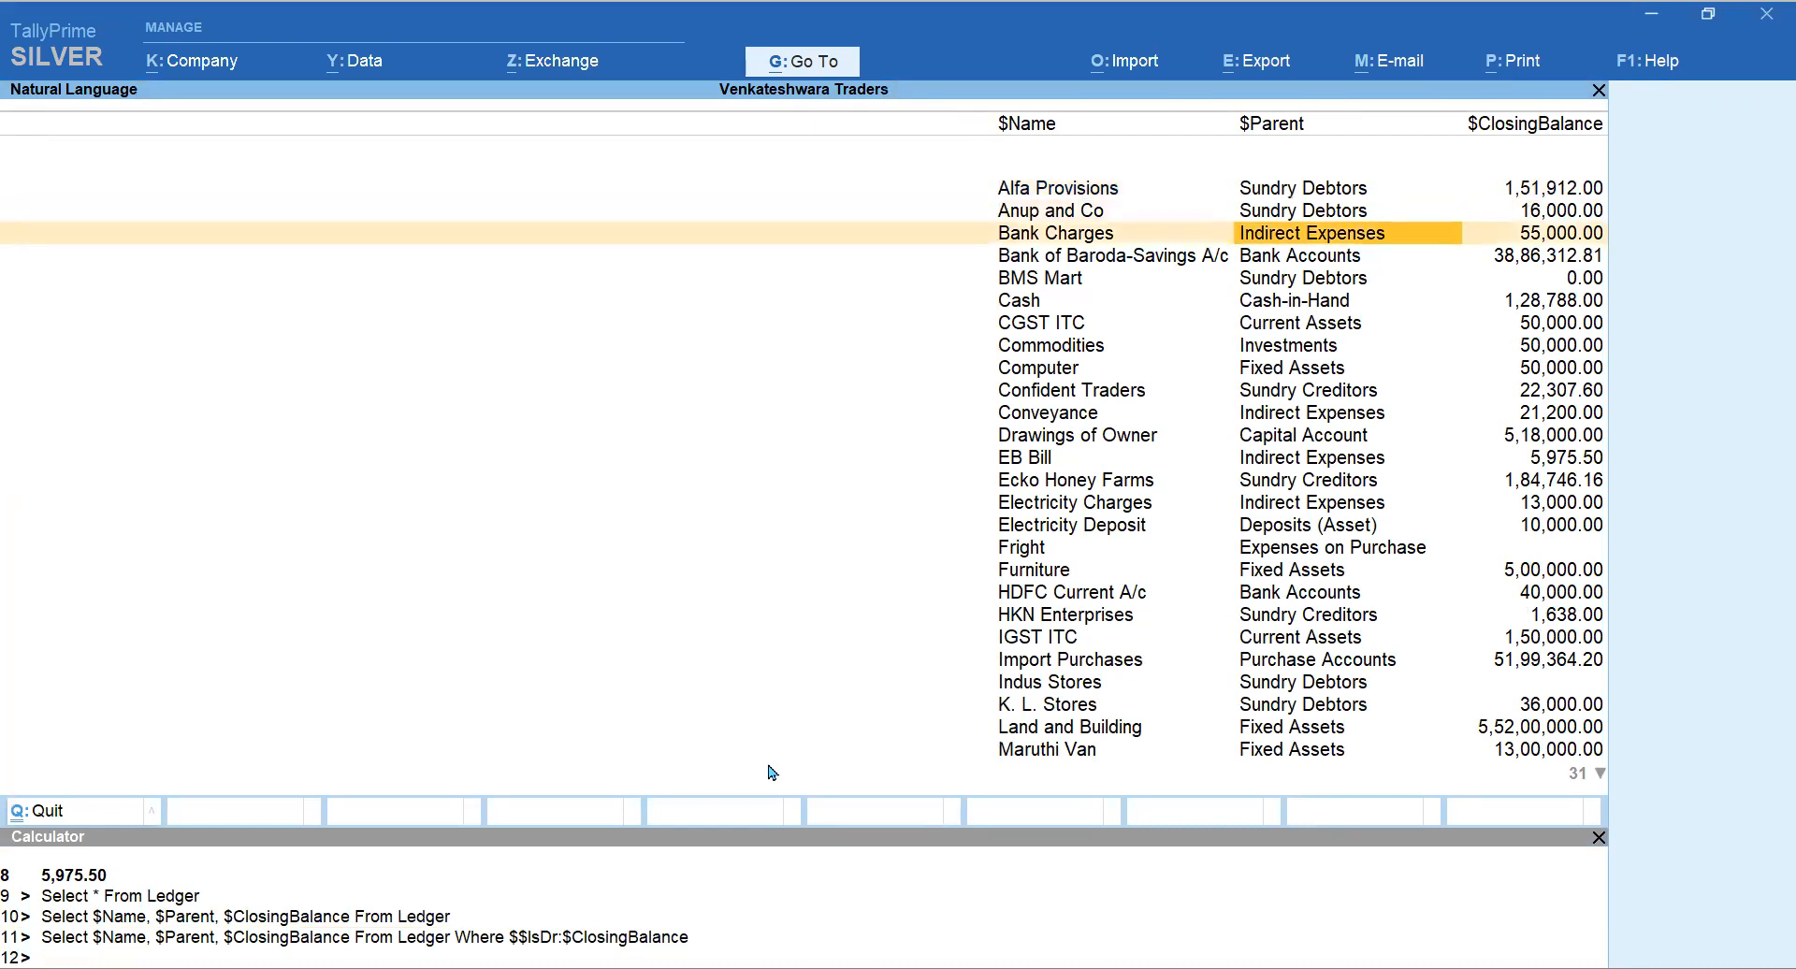
pyautogui.press('Down')
pyautogui.press('Down')
pyautogui.press('Down')
pyautogui.press('Down')
pyautogui.press('Down')
pyautogui.press('Down')
pyautogui.press('Down')
pyautogui.press('Down')
pyautogui.press('Down')
pyautogui.press('Down')
pyautogui.press('Down')
pyautogui.press('Down')
pyautogui.press('Down')
pyautogui.press('Down')
pyautogui.press('Down')
pyautogui.press('Down')
pyautogui.press('Down')
pyautogui.press('Down')
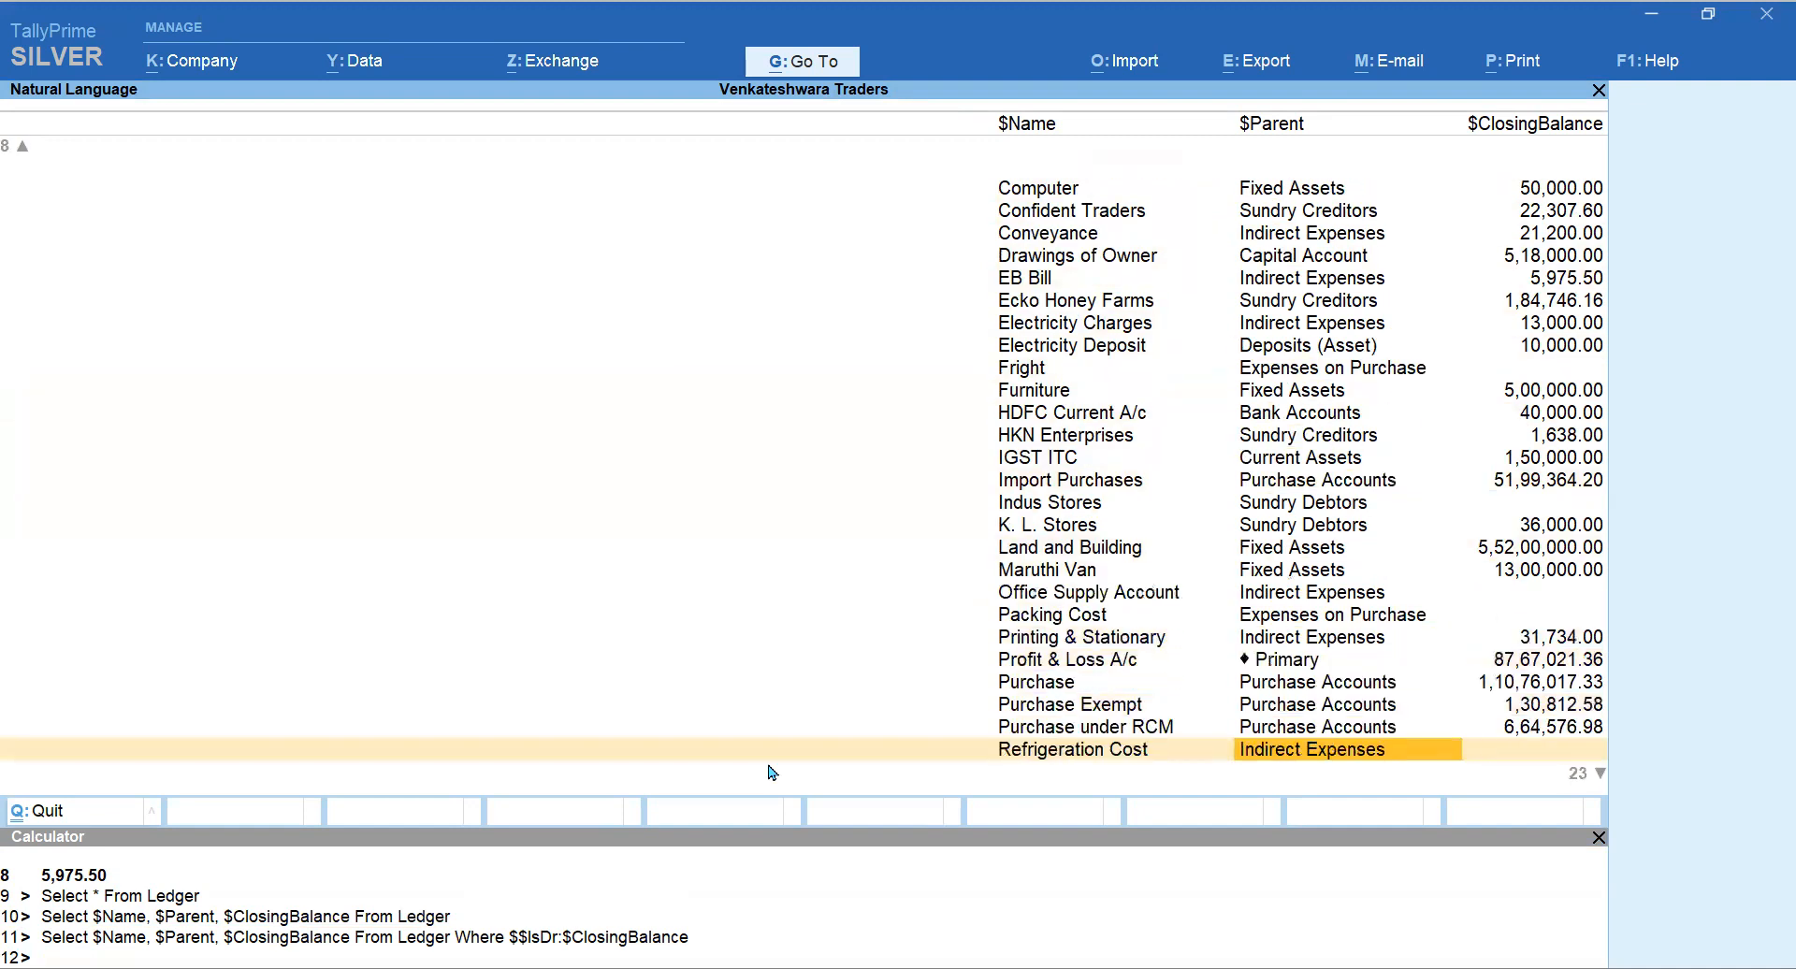
pyautogui.press('Down')
pyautogui.press('Down')
pyautogui.press('Down')
pyautogui.press('Down')
pyautogui.press('Down')
pyautogui.press('Down')
pyautogui.press('Down')
pyautogui.press('Down')
pyautogui.press('Down')
pyautogui.press('Down')
pyautogui.press('Down')
pyautogui.press('Down')
pyautogui.press('Down')
pyautogui.press('Down')
pyautogui.press('Down')
pyautogui.press('Down')
pyautogui.press('Down')
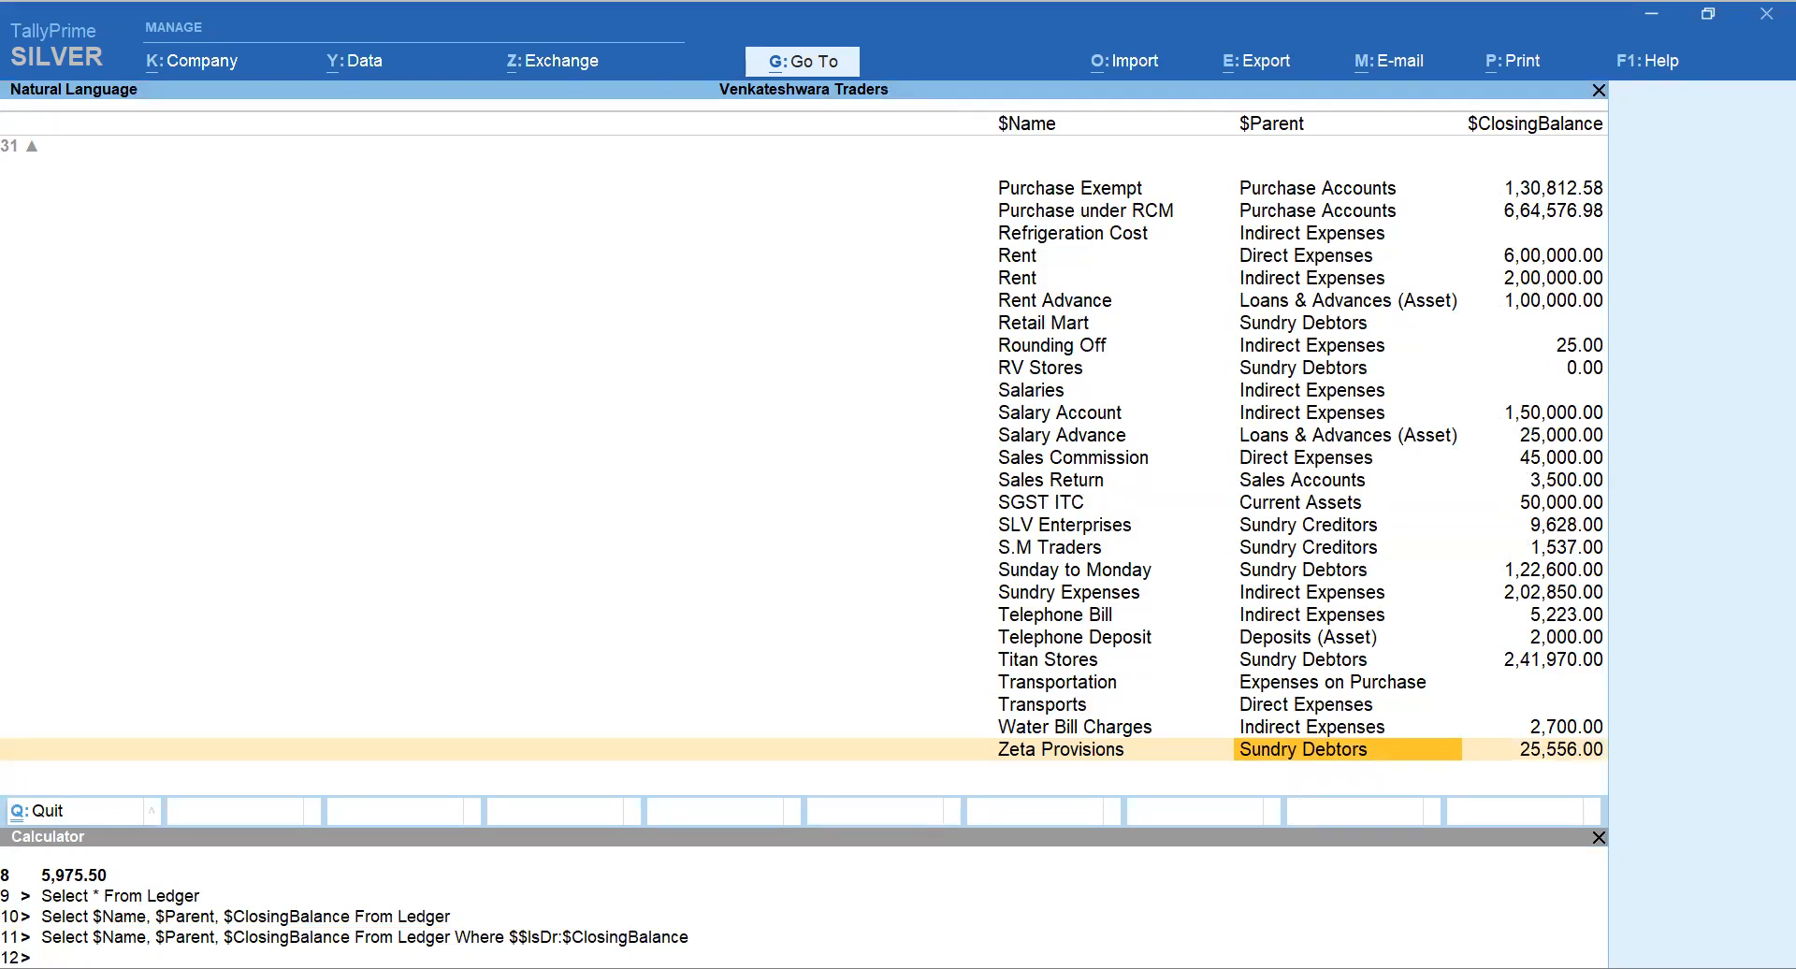
# Step: Activate the calculator, switch to Notepad and examine the condition Not $$IsDr:$ClosingBalance in query 5
pyautogui.hotkey('ctrl', 'n')
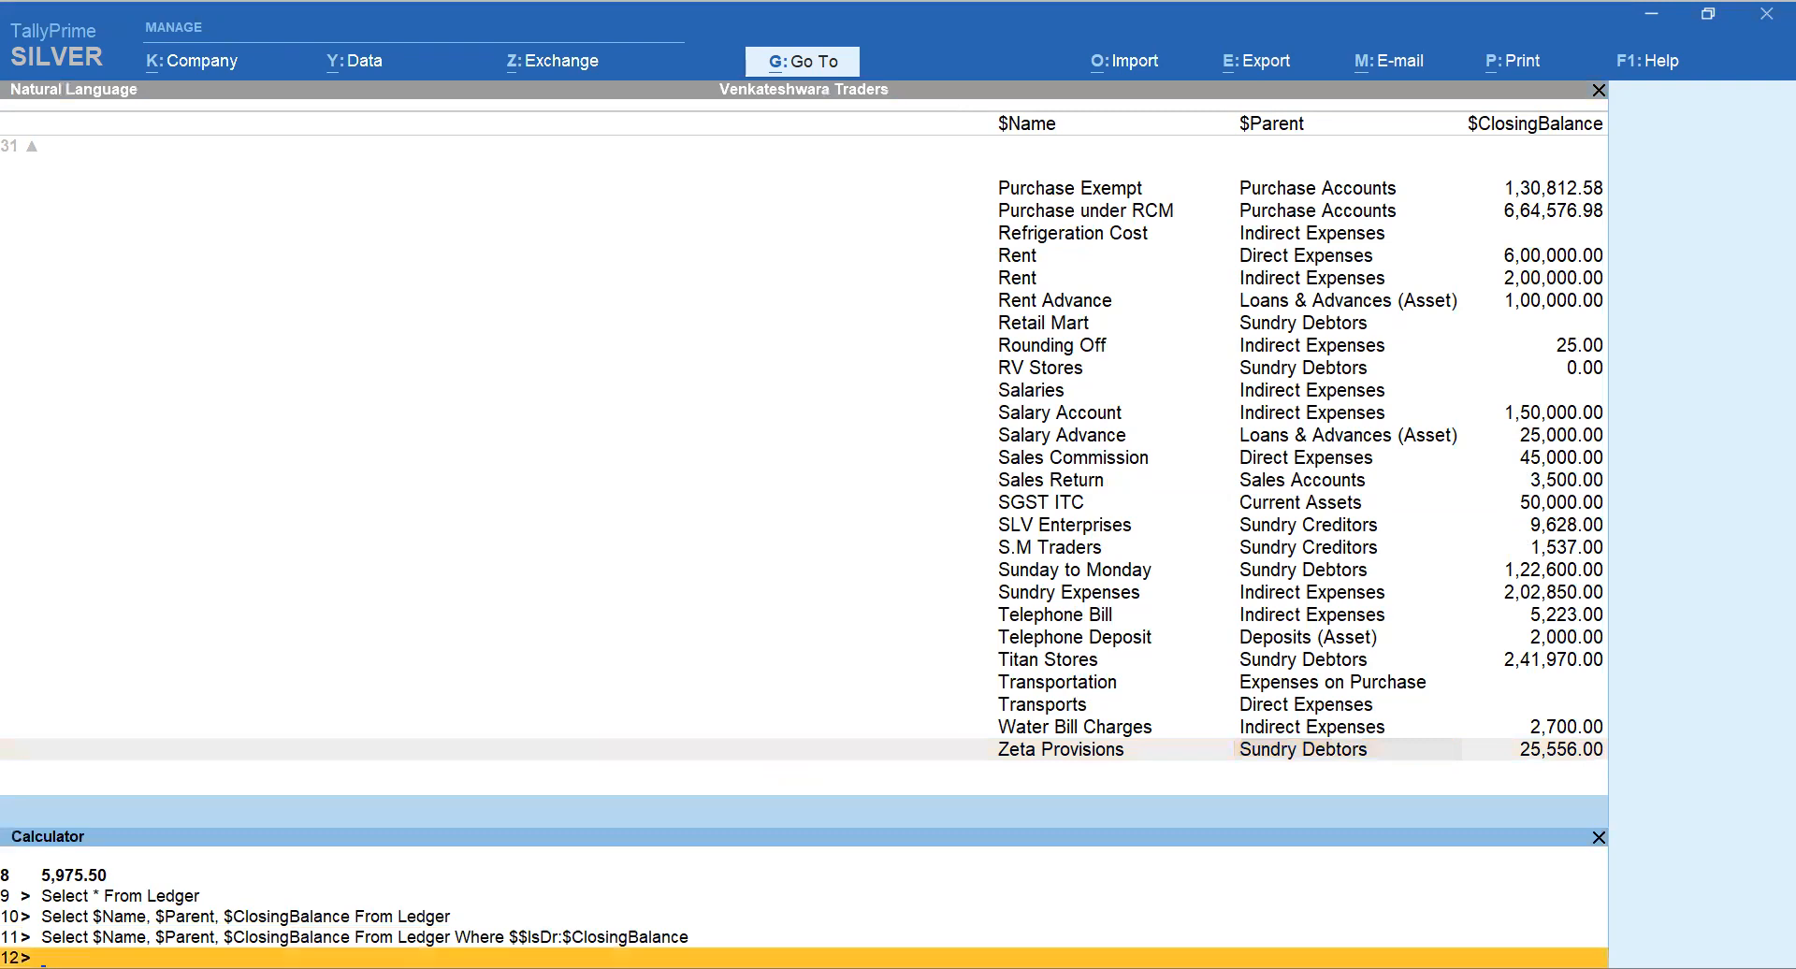
pyautogui.hotkey('alt', 'Tab')
pyautogui.moveTo(1113, 376)
pyautogui.mouseDown()
pyautogui.moveTo(834, 385)
pyautogui.moveTo(801, 417)
pyautogui.moveTo(795, 370)
pyautogui.moveTo(1110, 391)
pyautogui.mouseUp()
pyautogui.click(784, 393)
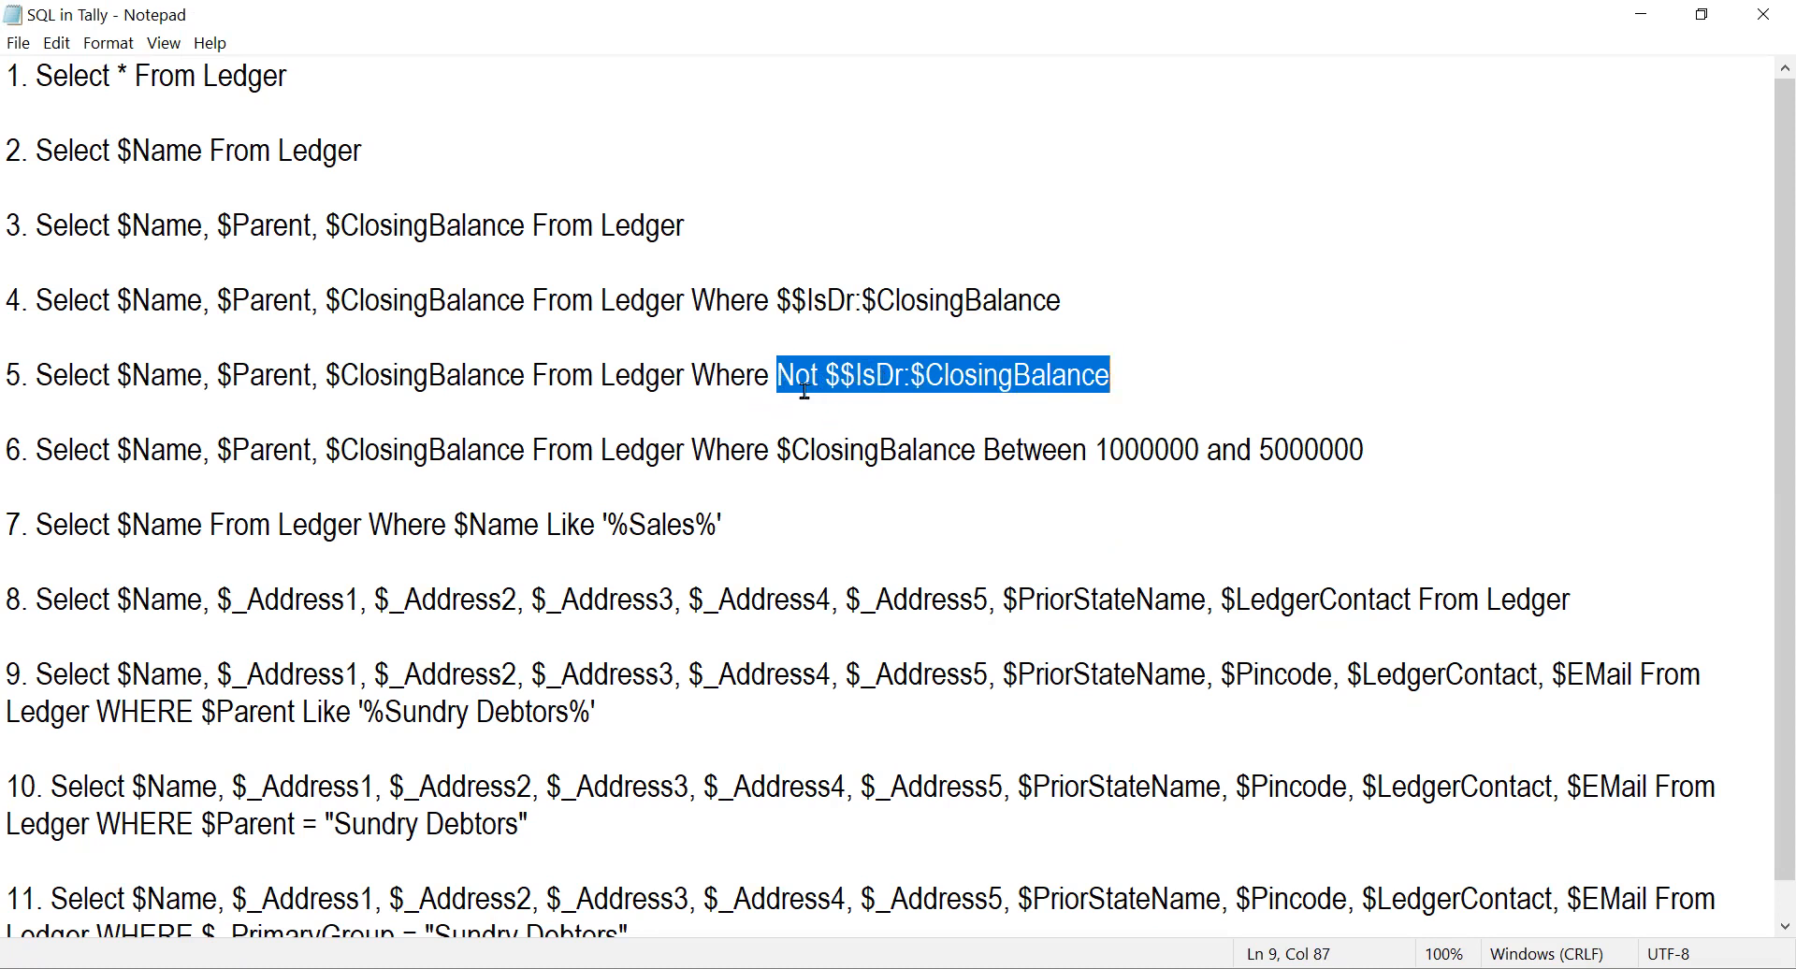
pyautogui.click(1052, 407)
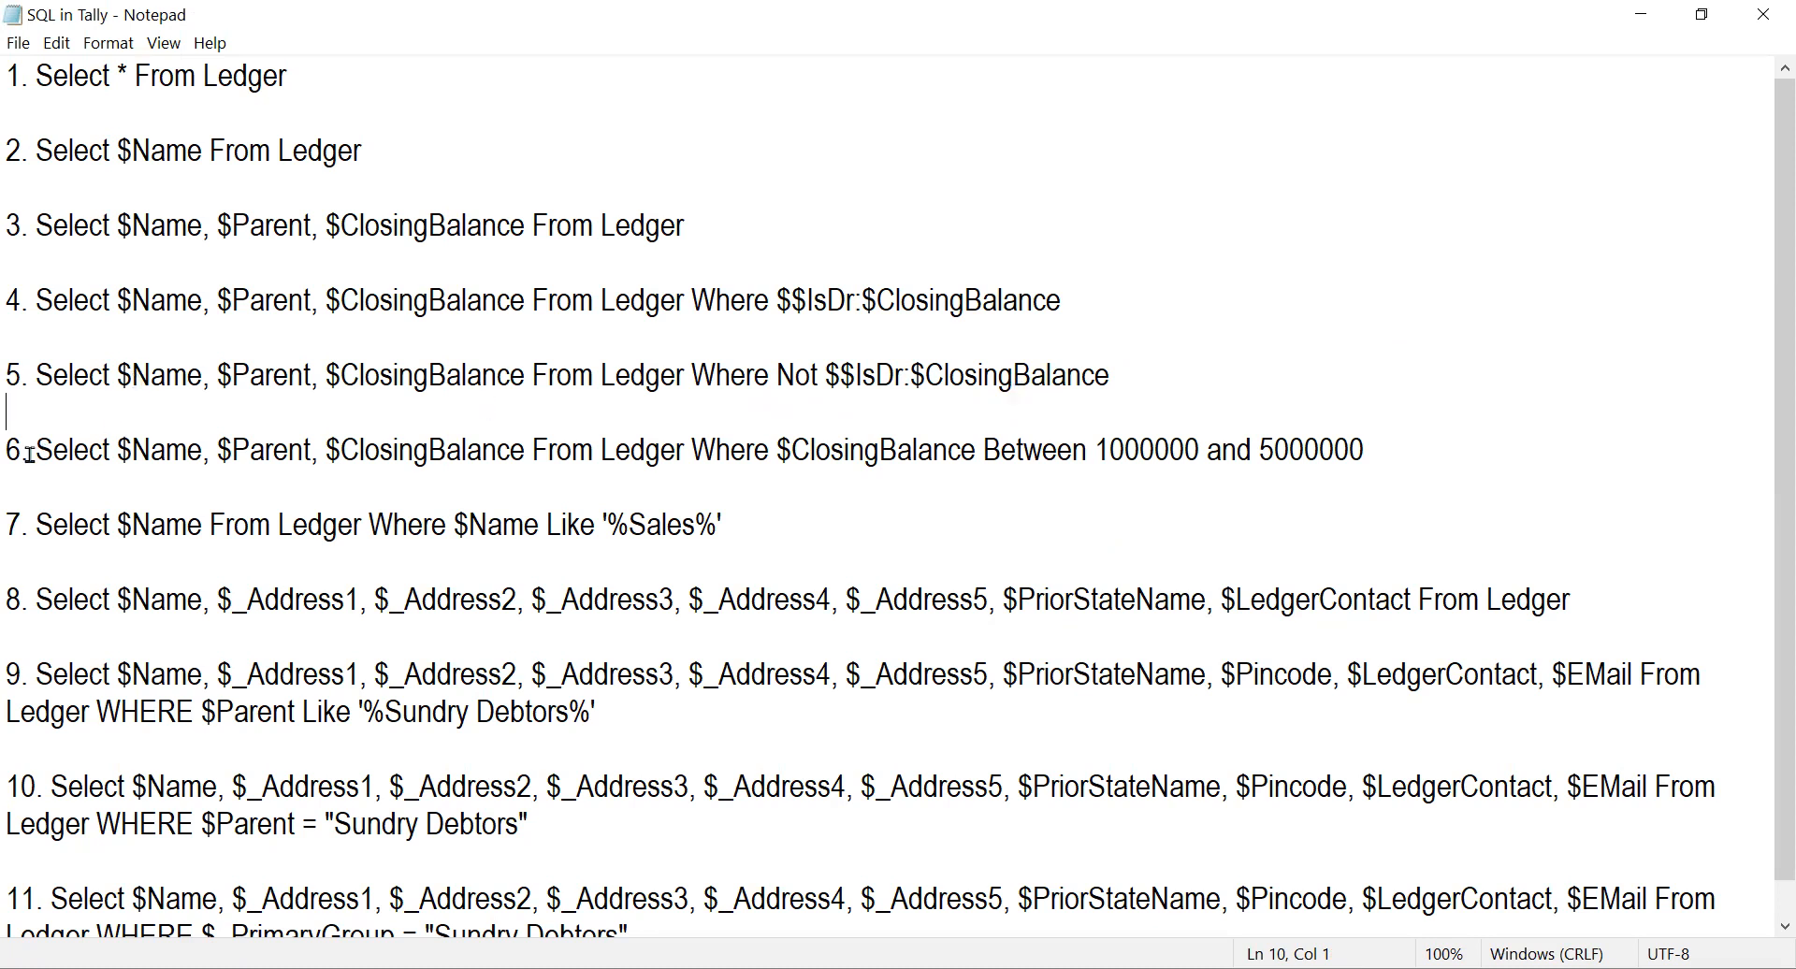
# Step: Copy query 6 from Notepad and run Select $Name, $Parent, $ClosingBalance From Ledger Where $ClosingBalance Between 1000000 and 5000000 in the TallyPrime calculator
pyautogui.moveTo(38, 444); pyautogui.dragTo(1156, 468)
pyautogui.click(1143, 509)
pyautogui.moveTo(982, 450); pyautogui.dragTo(1274, 471)
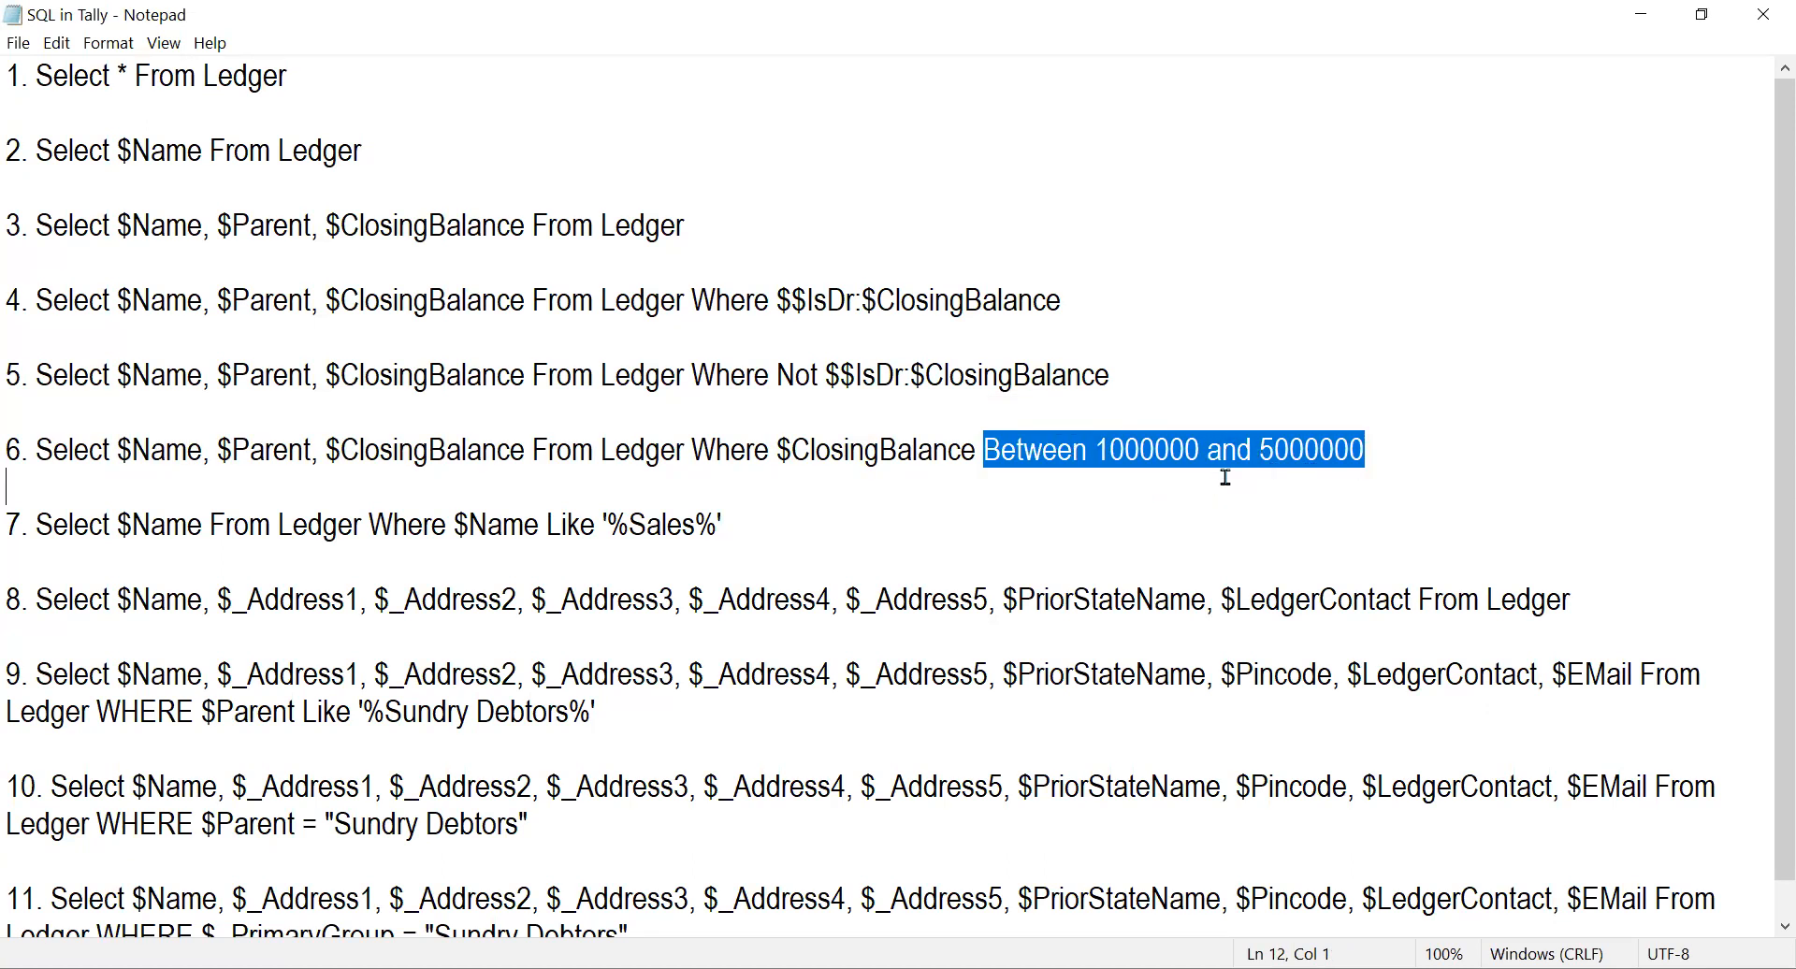
pyautogui.moveTo(1088, 453); pyautogui.dragTo(986, 450)
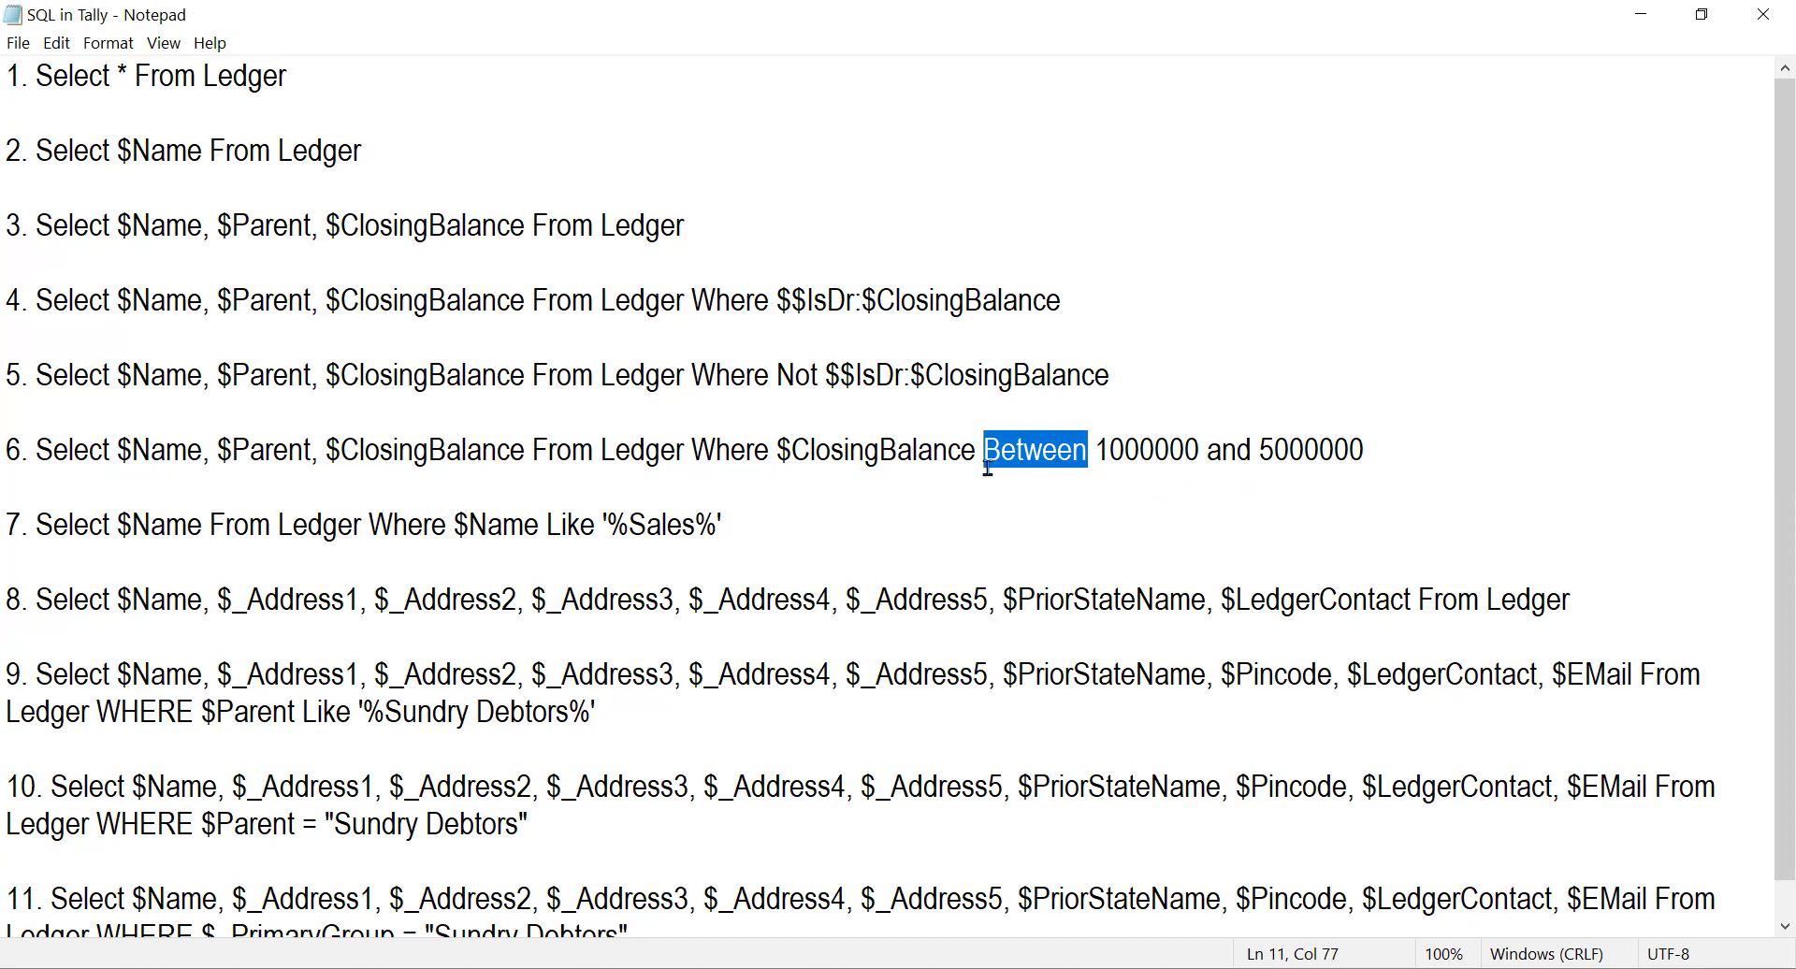
pyautogui.click(1050, 515)
pyautogui.moveTo(1364, 450); pyautogui.dragTo(35, 450)
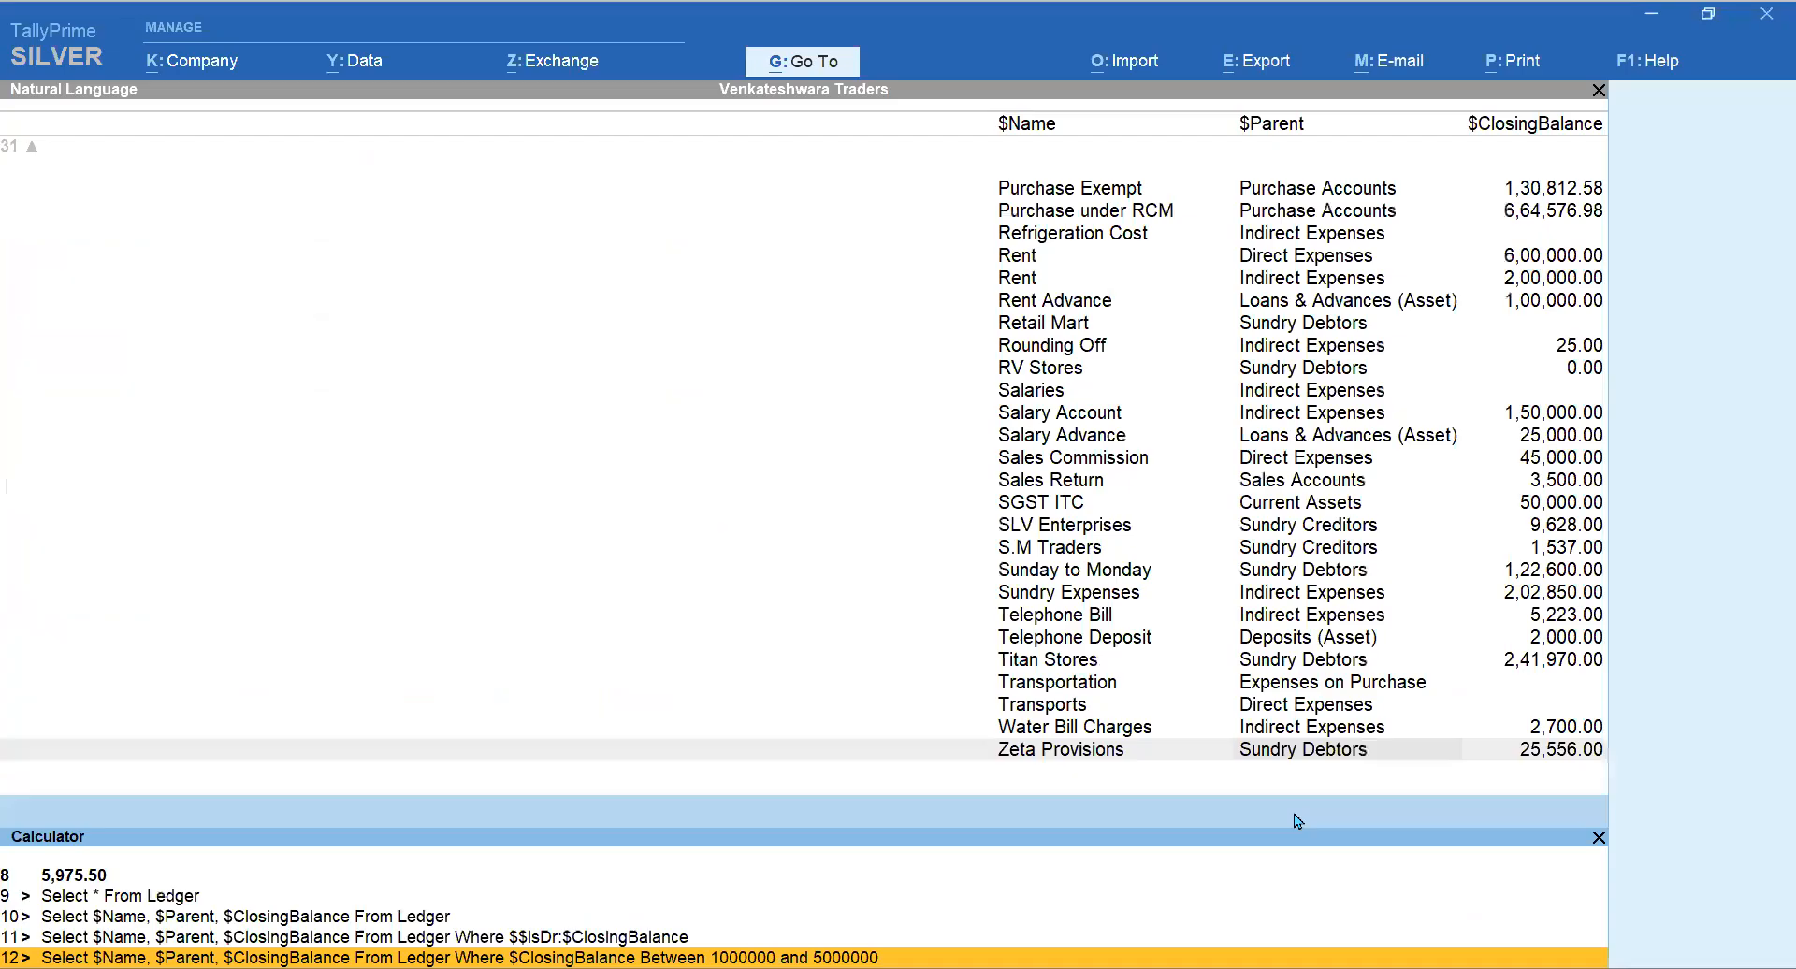
pyautogui.press('Return')
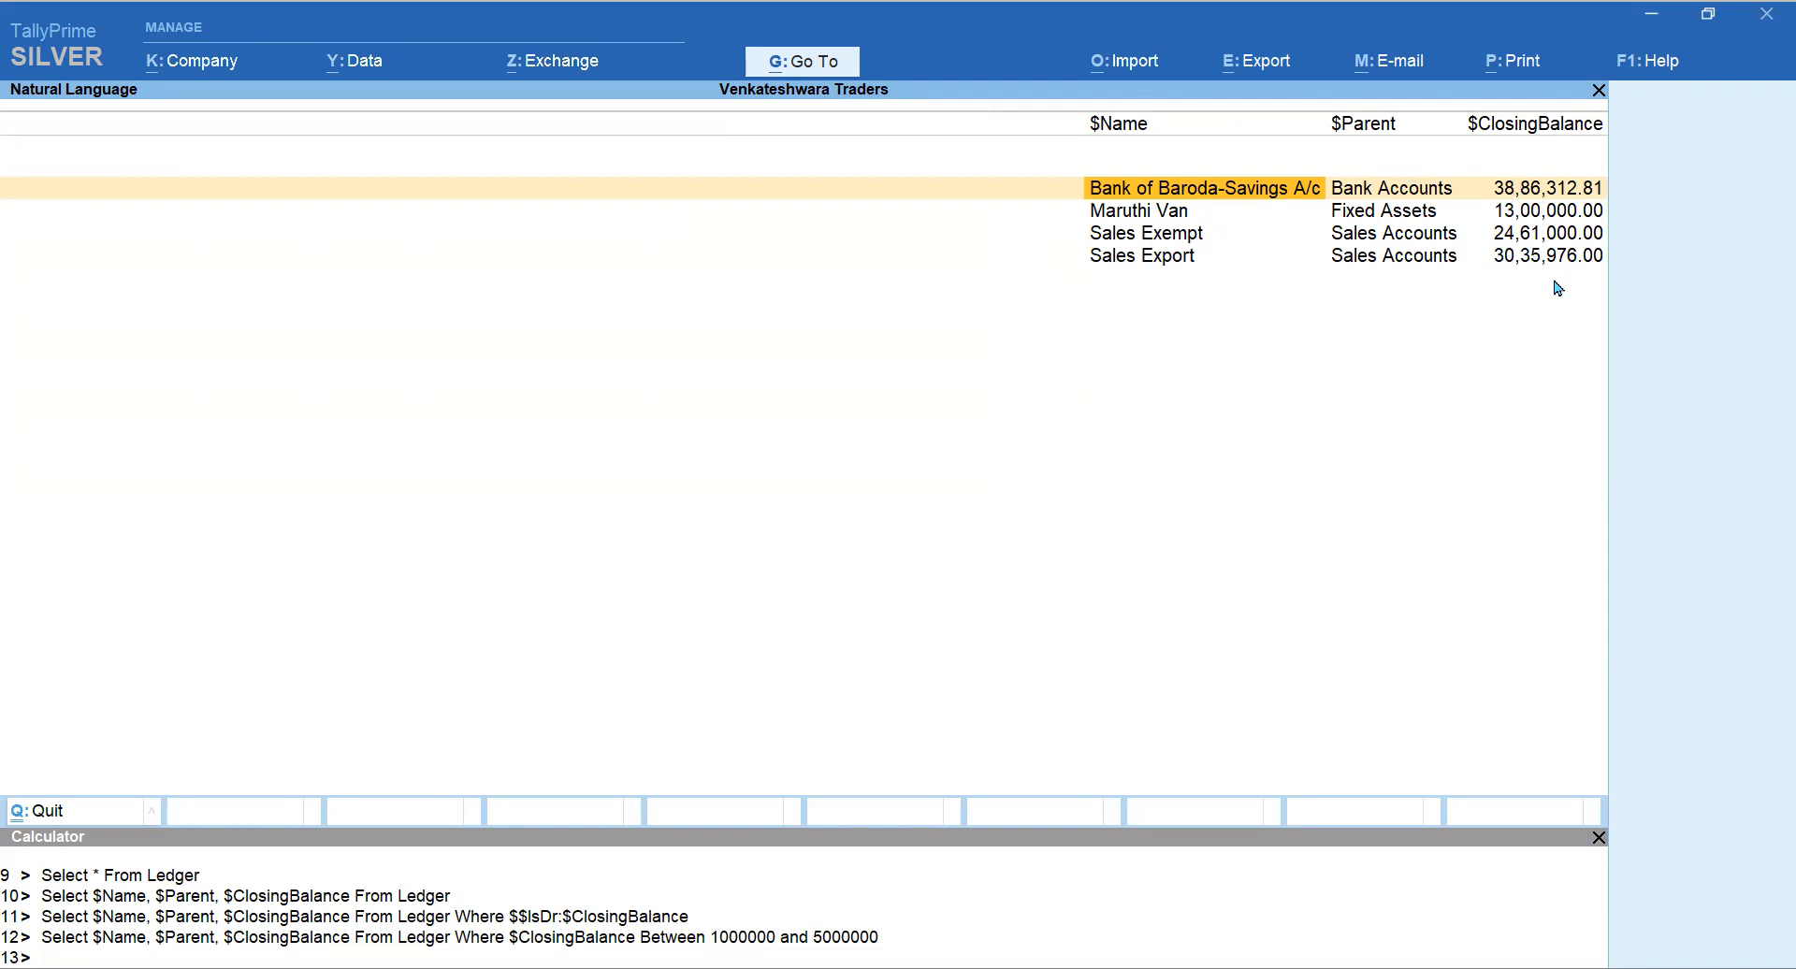
# Step: Switch to Notepad and examine query 7, highlighting the word Sales and the % wildcards around it in the Like condition
pyautogui.hotkey('alt', 'Tab')
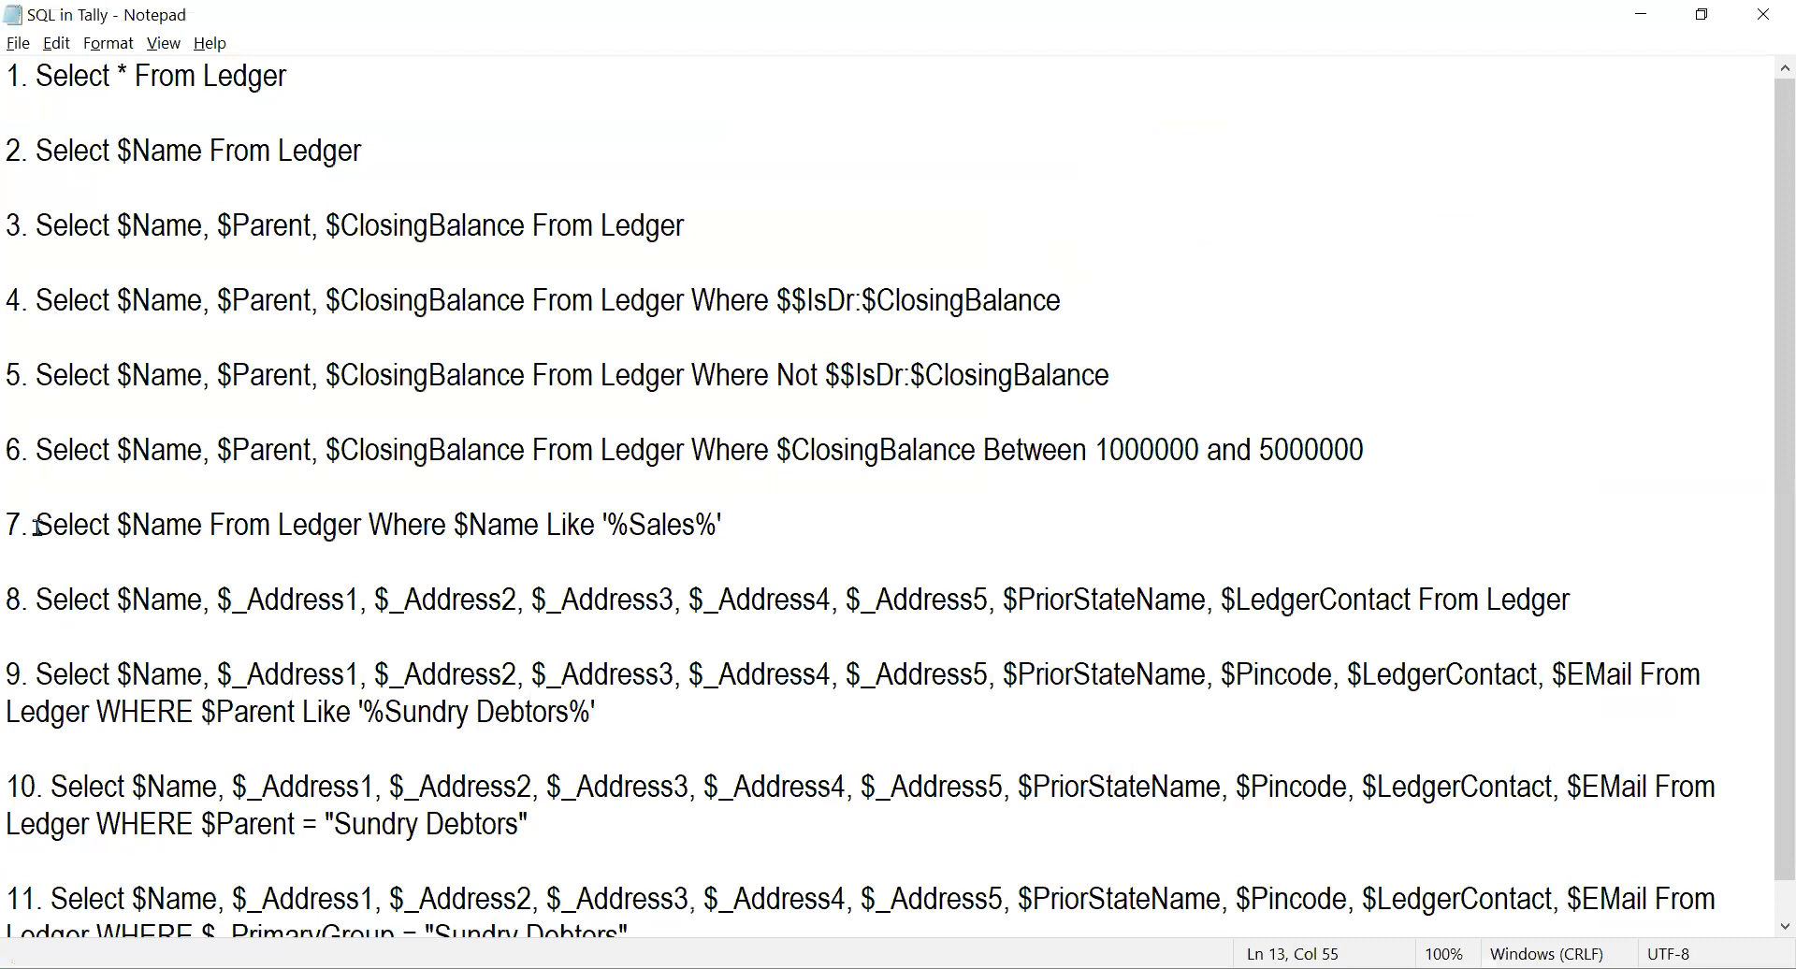
pyautogui.moveTo(37, 527); pyautogui.dragTo(723, 540)
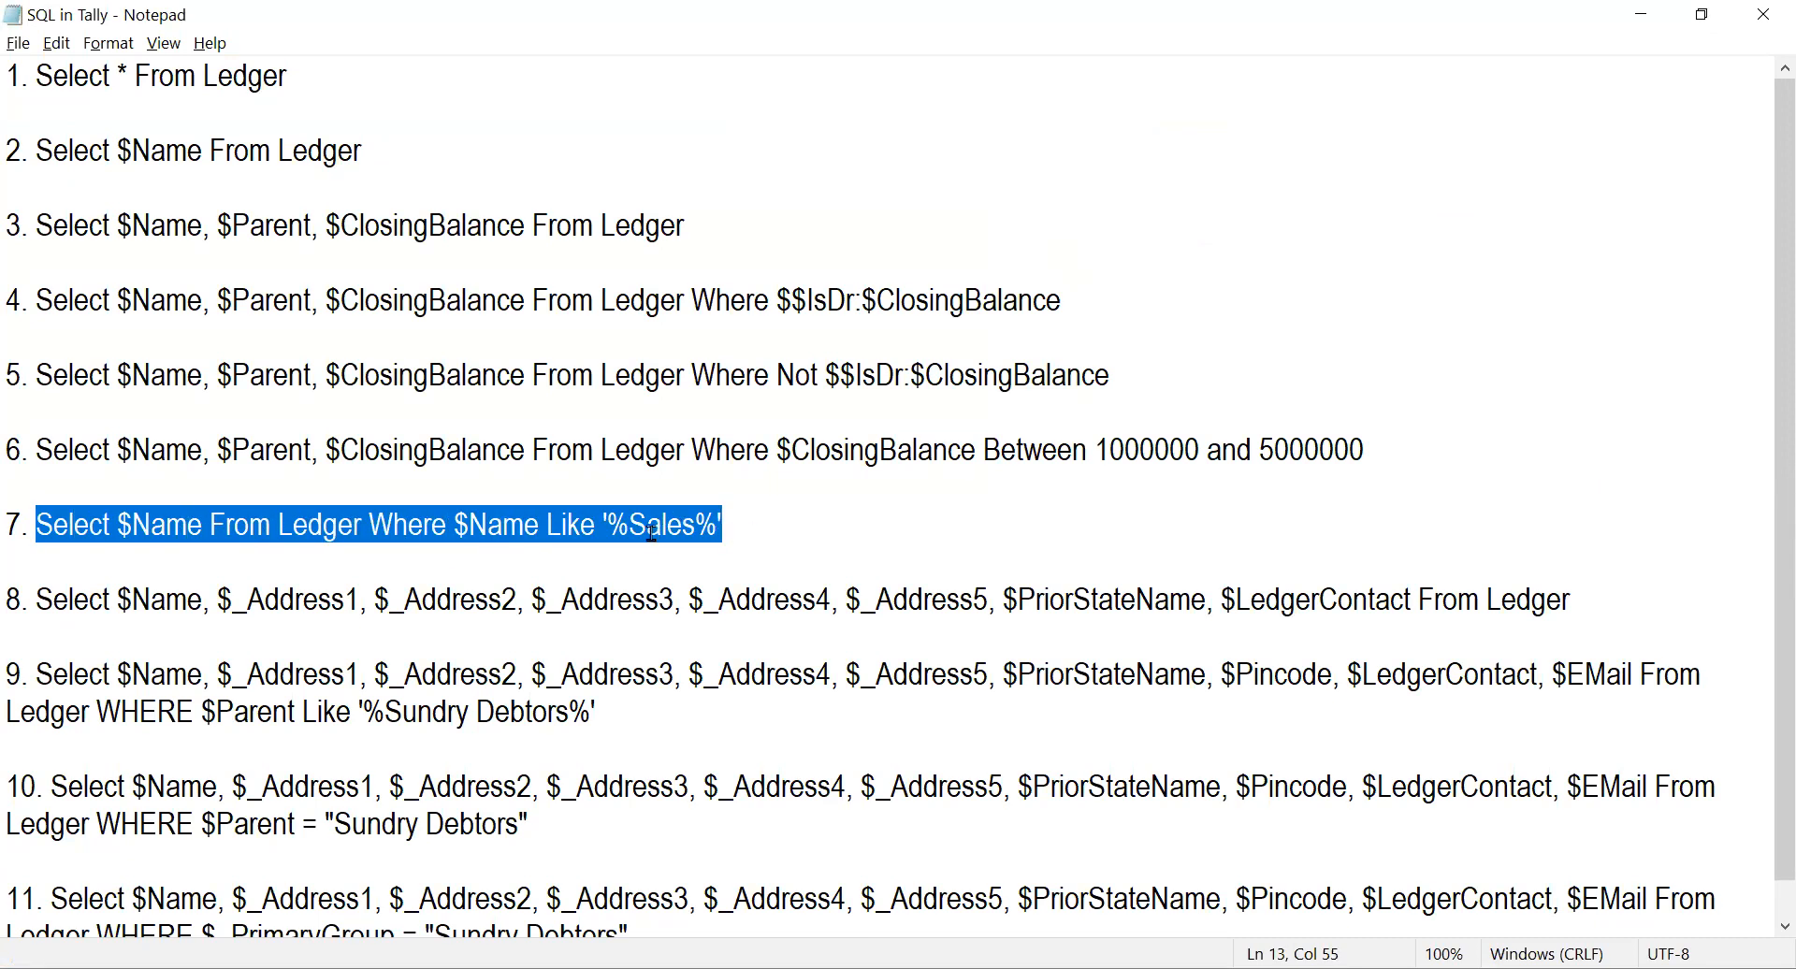
pyautogui.moveTo(629, 531); pyautogui.dragTo(695, 529)
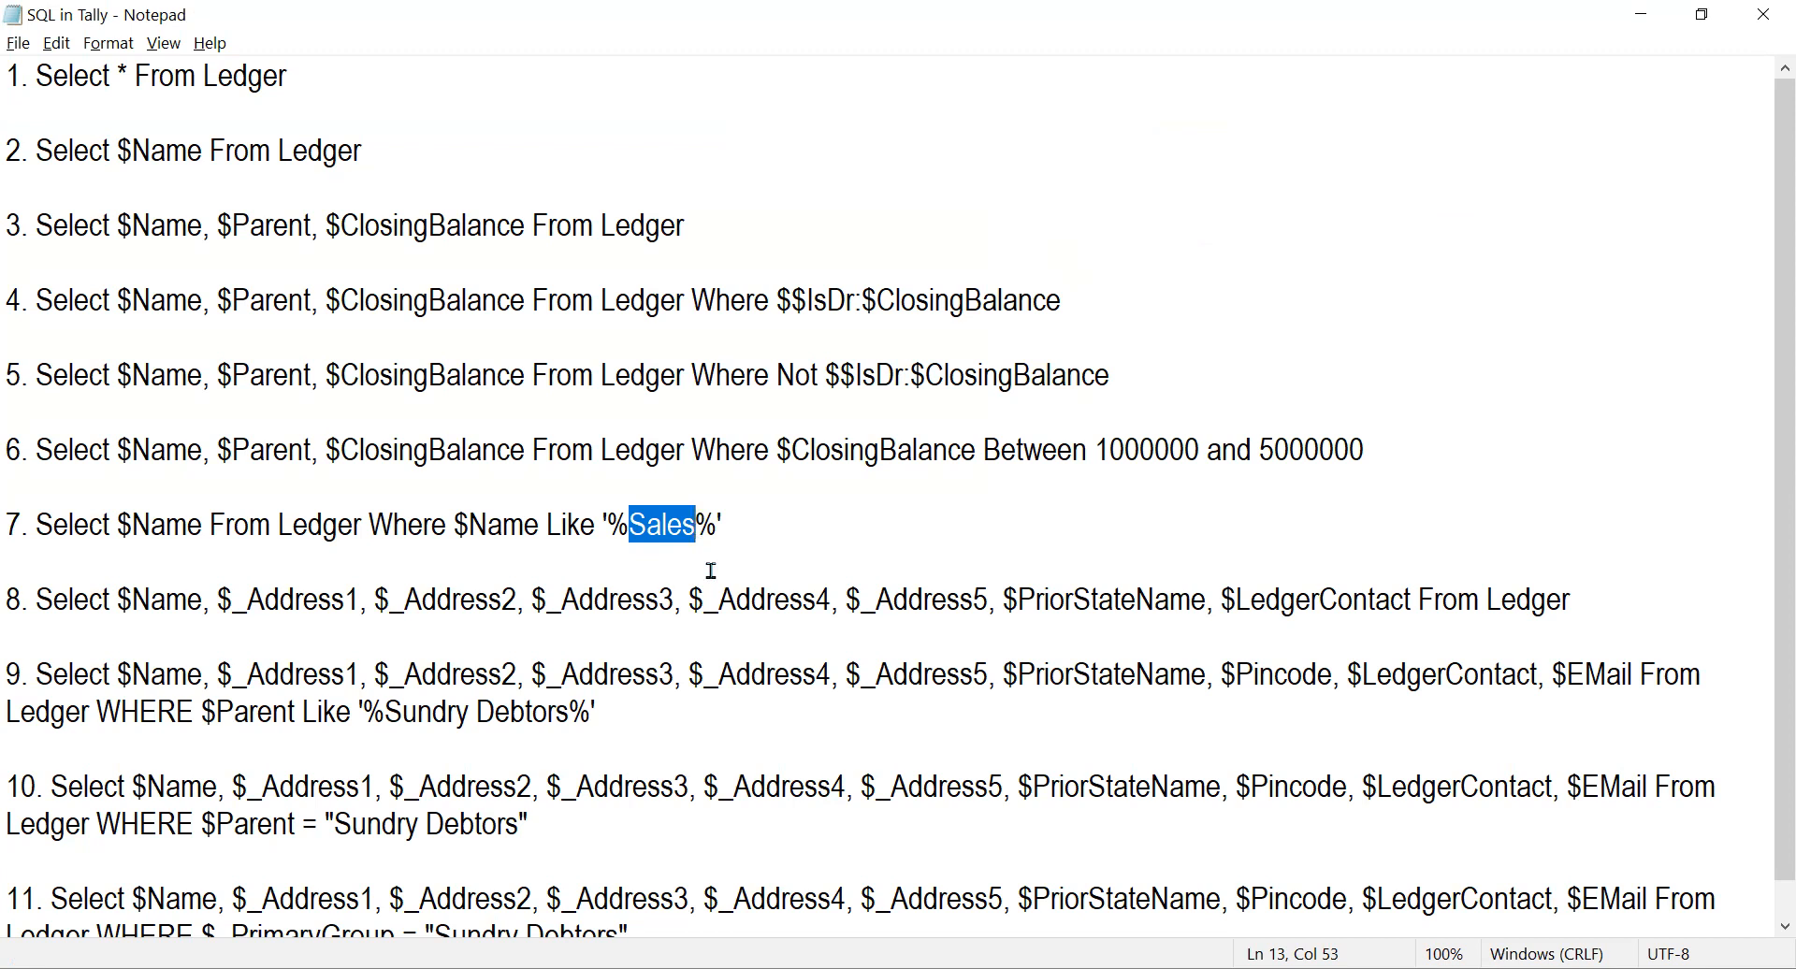
pyautogui.click(754, 539)
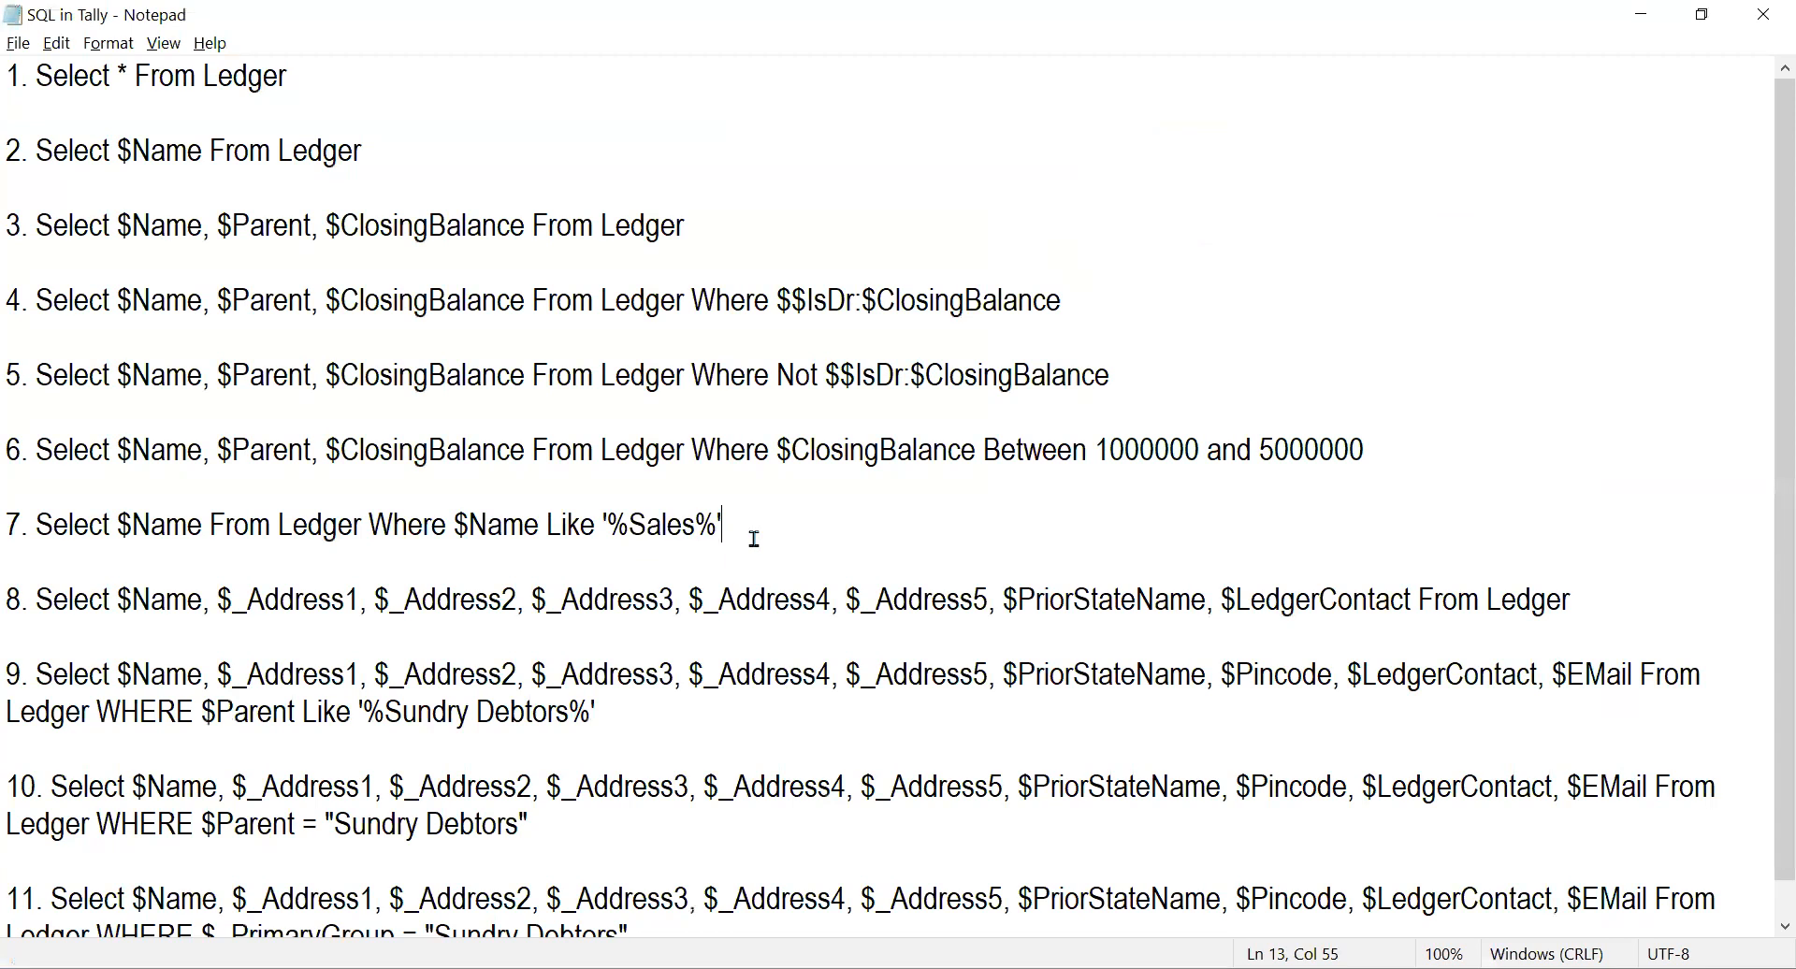
pyautogui.moveTo(630, 530); pyautogui.dragTo(694, 526)
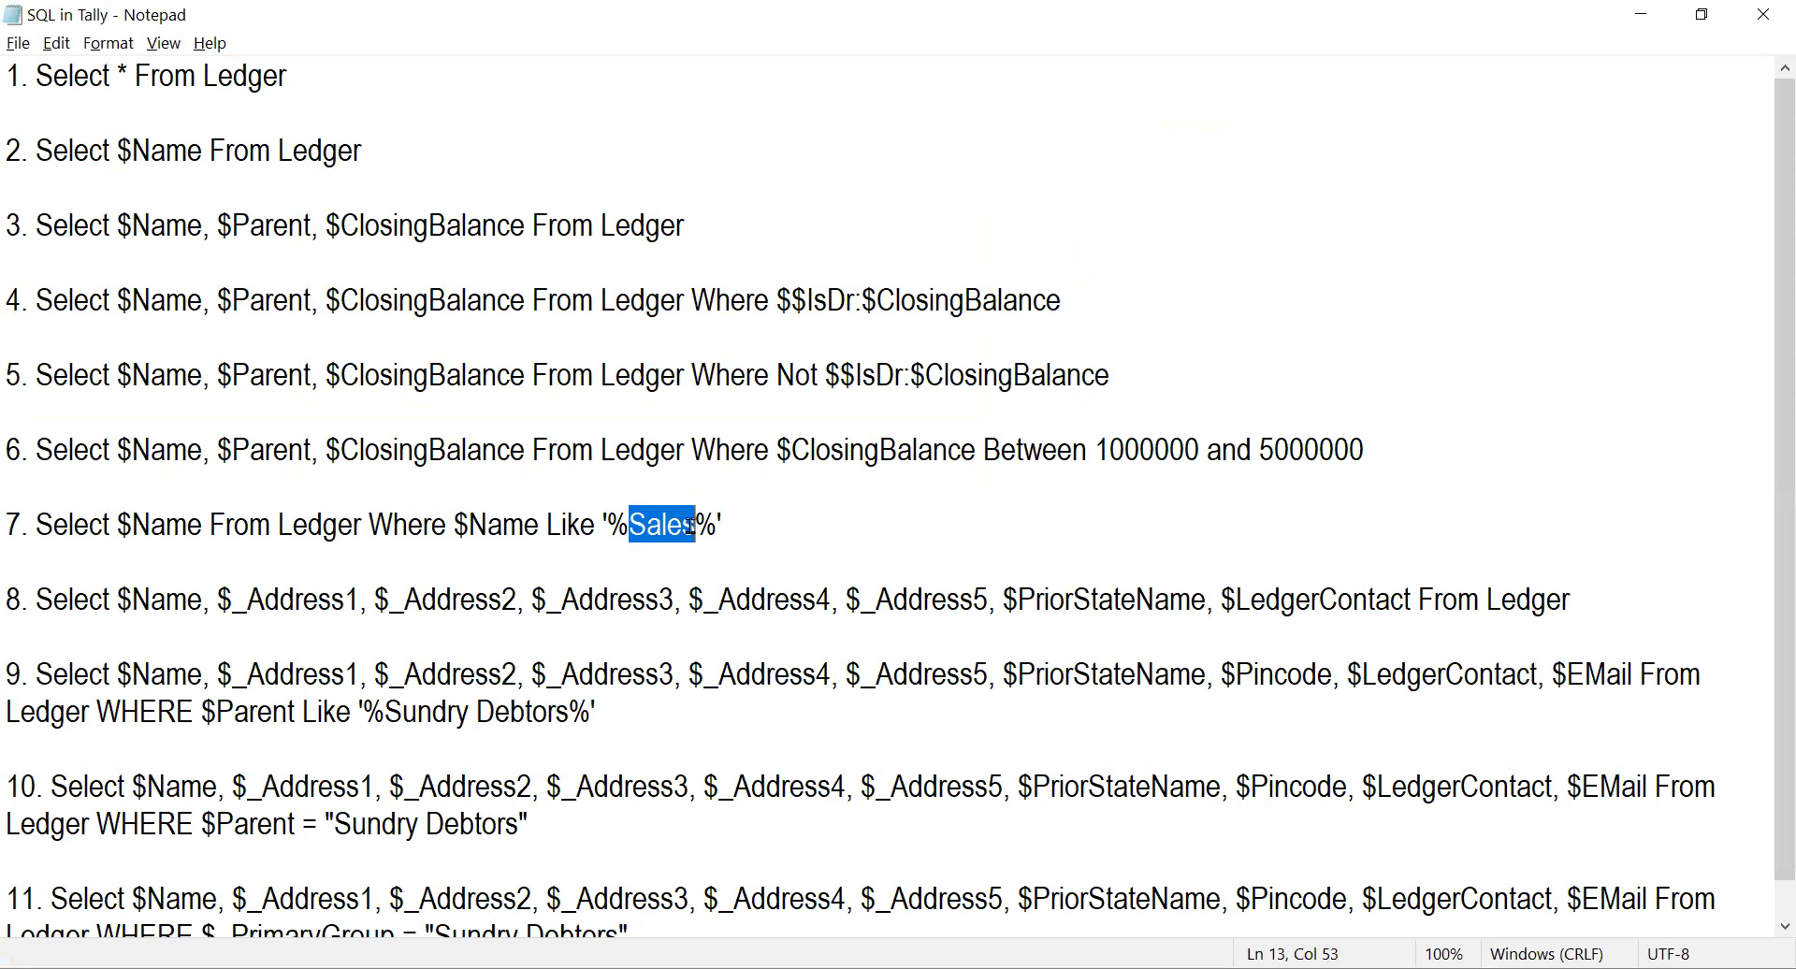
pyautogui.click(692, 573)
pyautogui.moveTo(606, 526); pyautogui.dragTo(717, 526)
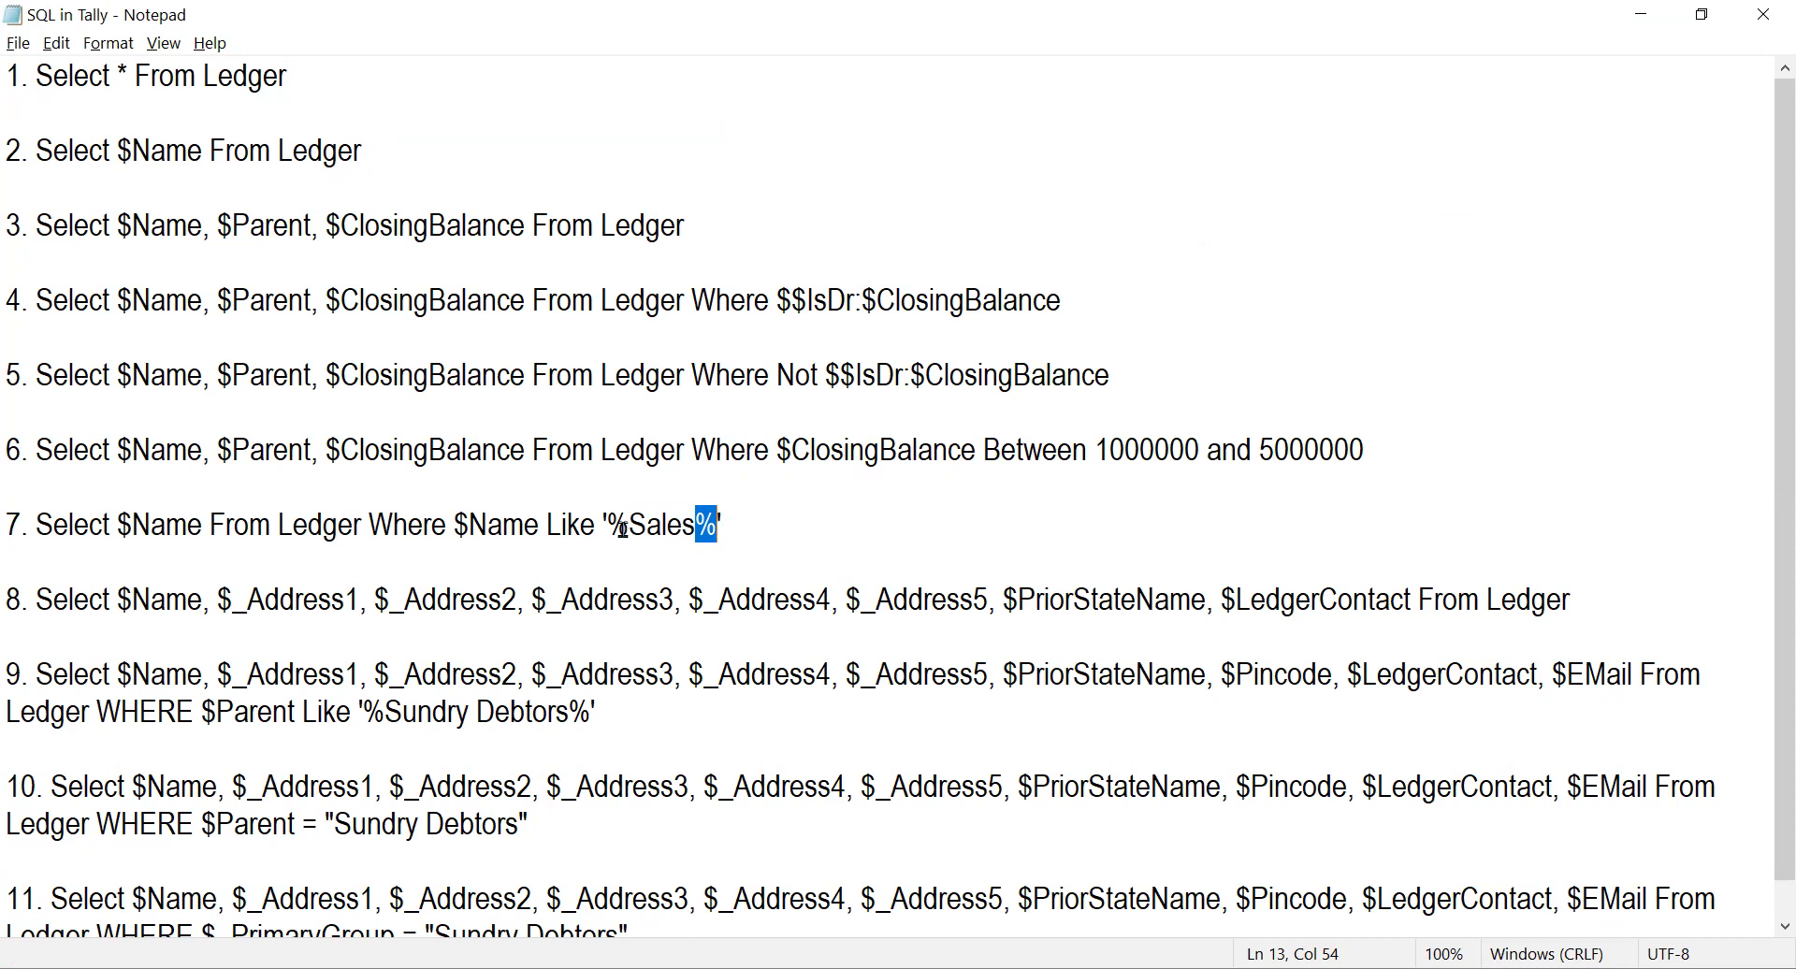
pyautogui.moveTo(624, 530)
pyautogui.mouseDown()
pyautogui.moveTo(607, 529)
pyautogui.moveTo(697, 526)
pyautogui.moveTo(634, 526)
pyautogui.mouseUp()
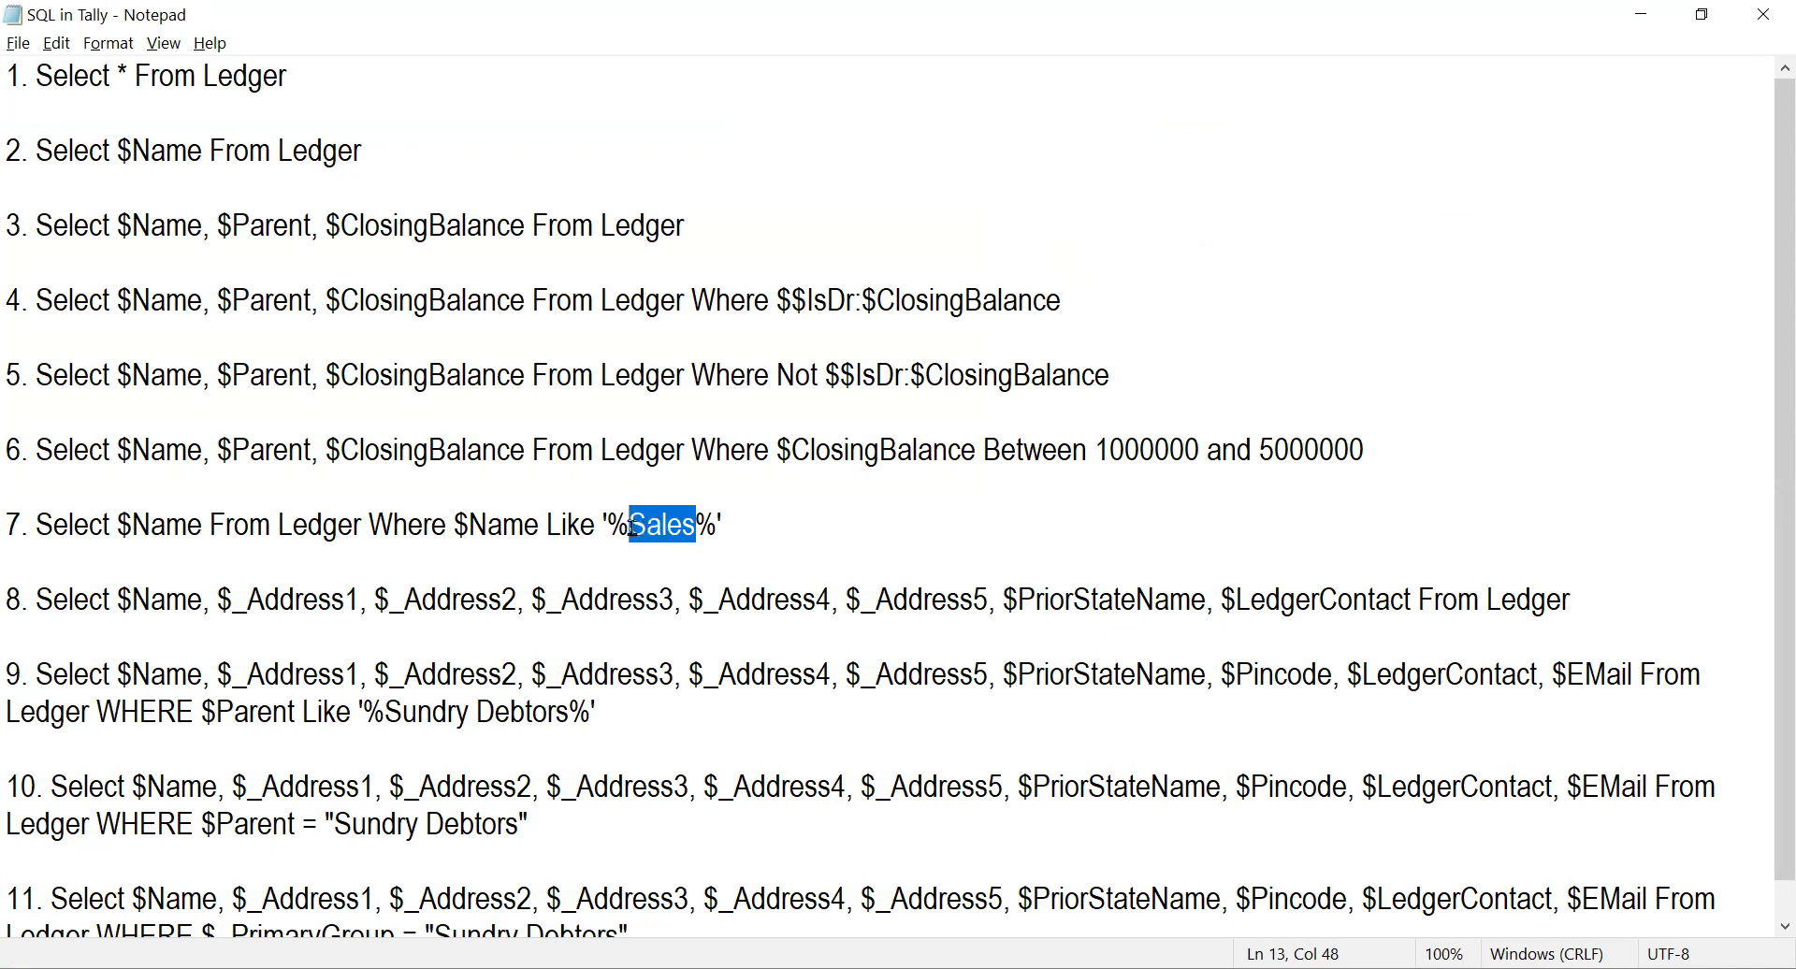
pyautogui.click(696, 523)
pyautogui.moveTo(696, 523); pyautogui.dragTo(717, 524)
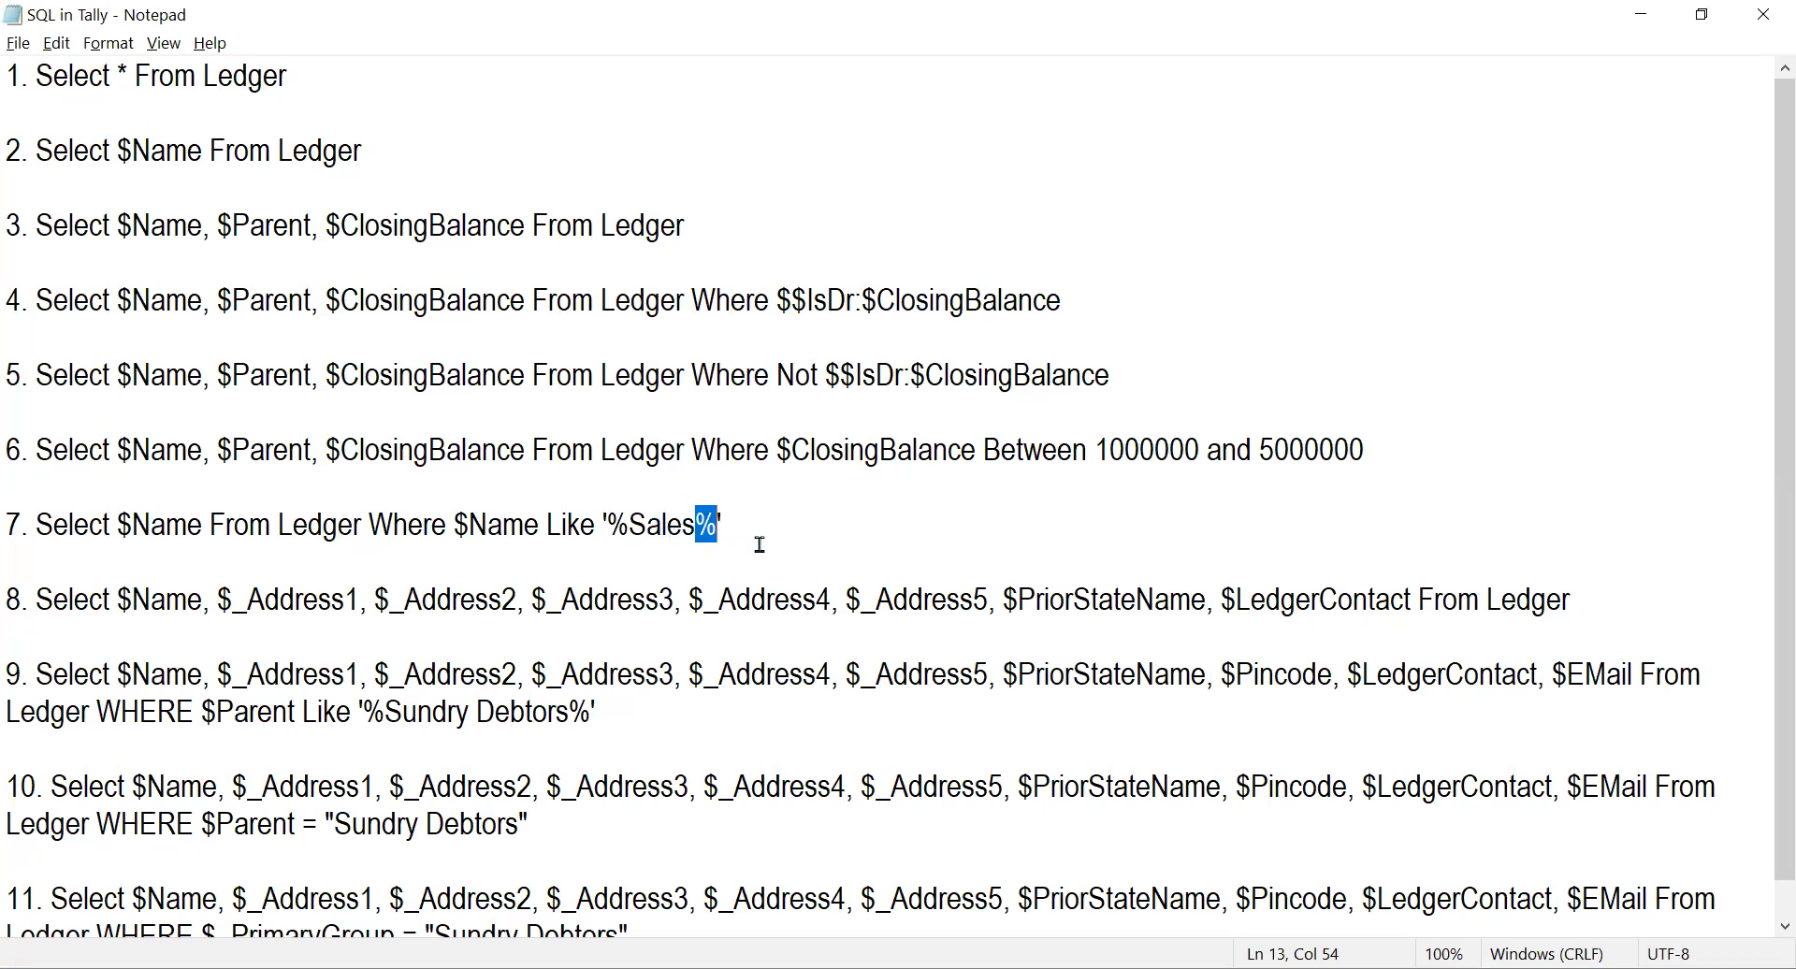
pyautogui.moveTo(607, 523); pyautogui.dragTo(718, 530)
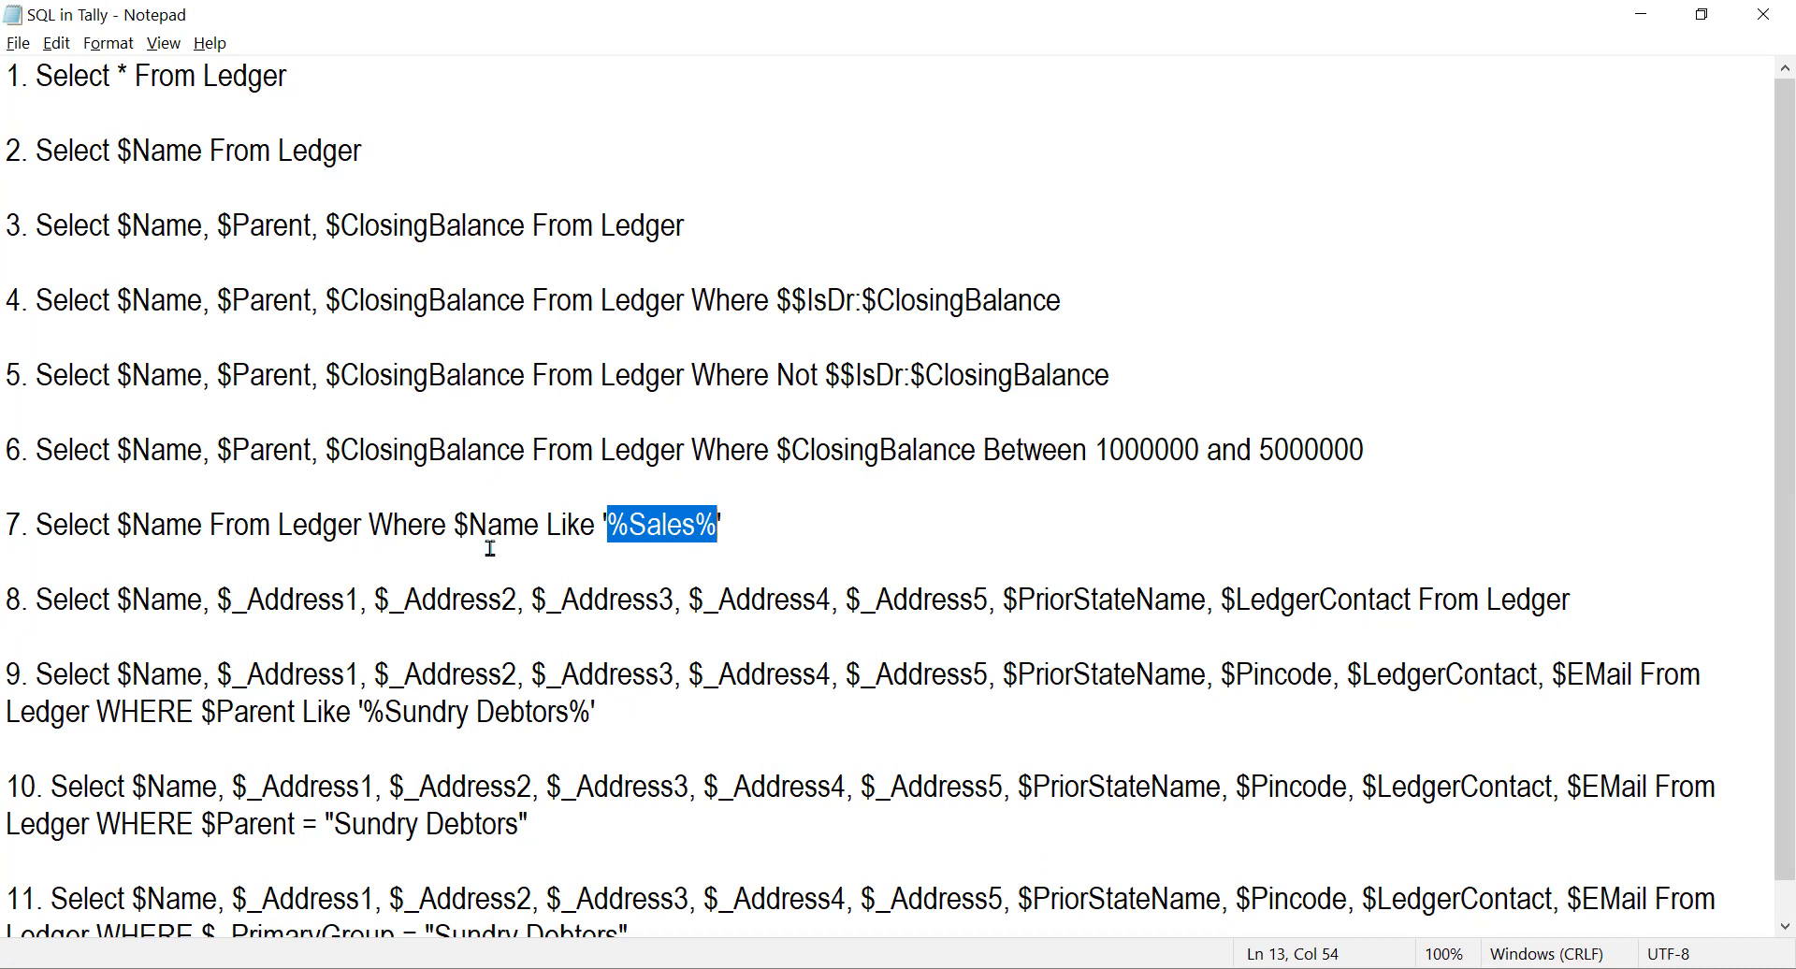
pyautogui.click(657, 524)
pyautogui.doubleClick(657, 524)
pyautogui.click(692, 526)
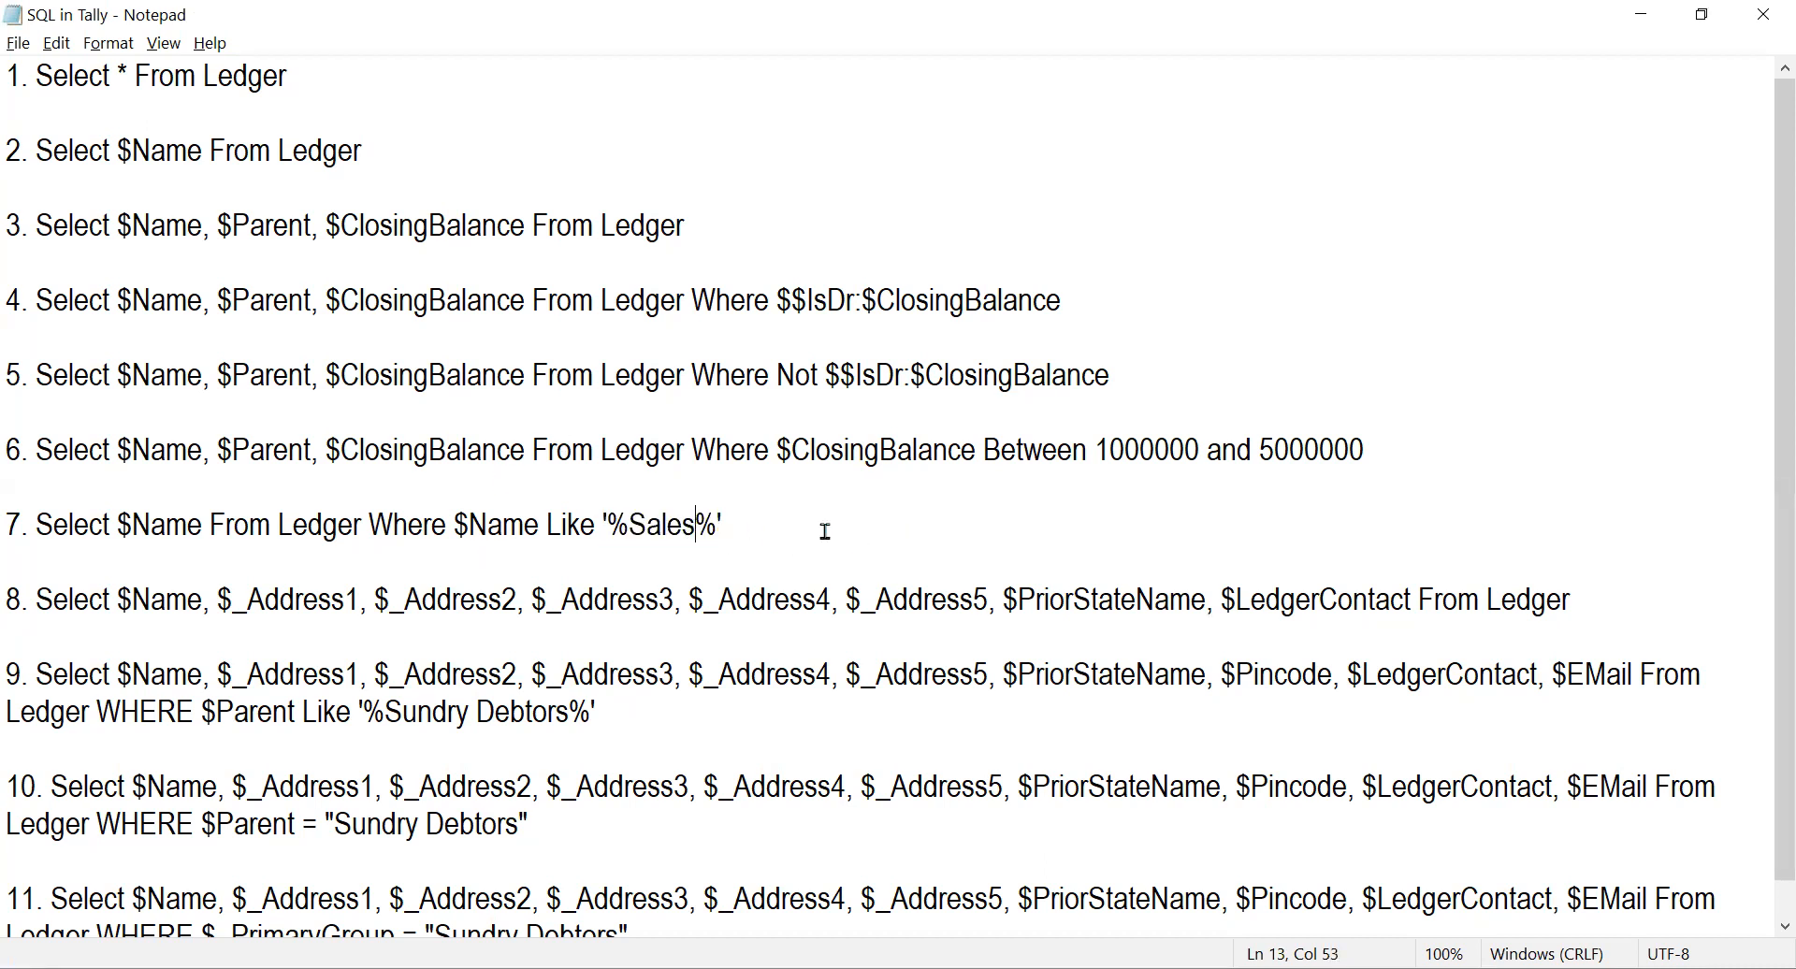
# Step: Copy query 7 from Notepad and run Select $Name From Ledger Where $Name Like '%Sales%' in the TallyPrime calculator
pyautogui.moveTo(725, 525); pyautogui.dragTo(36, 522)
pyautogui.hotkey('ctrl', 'c')
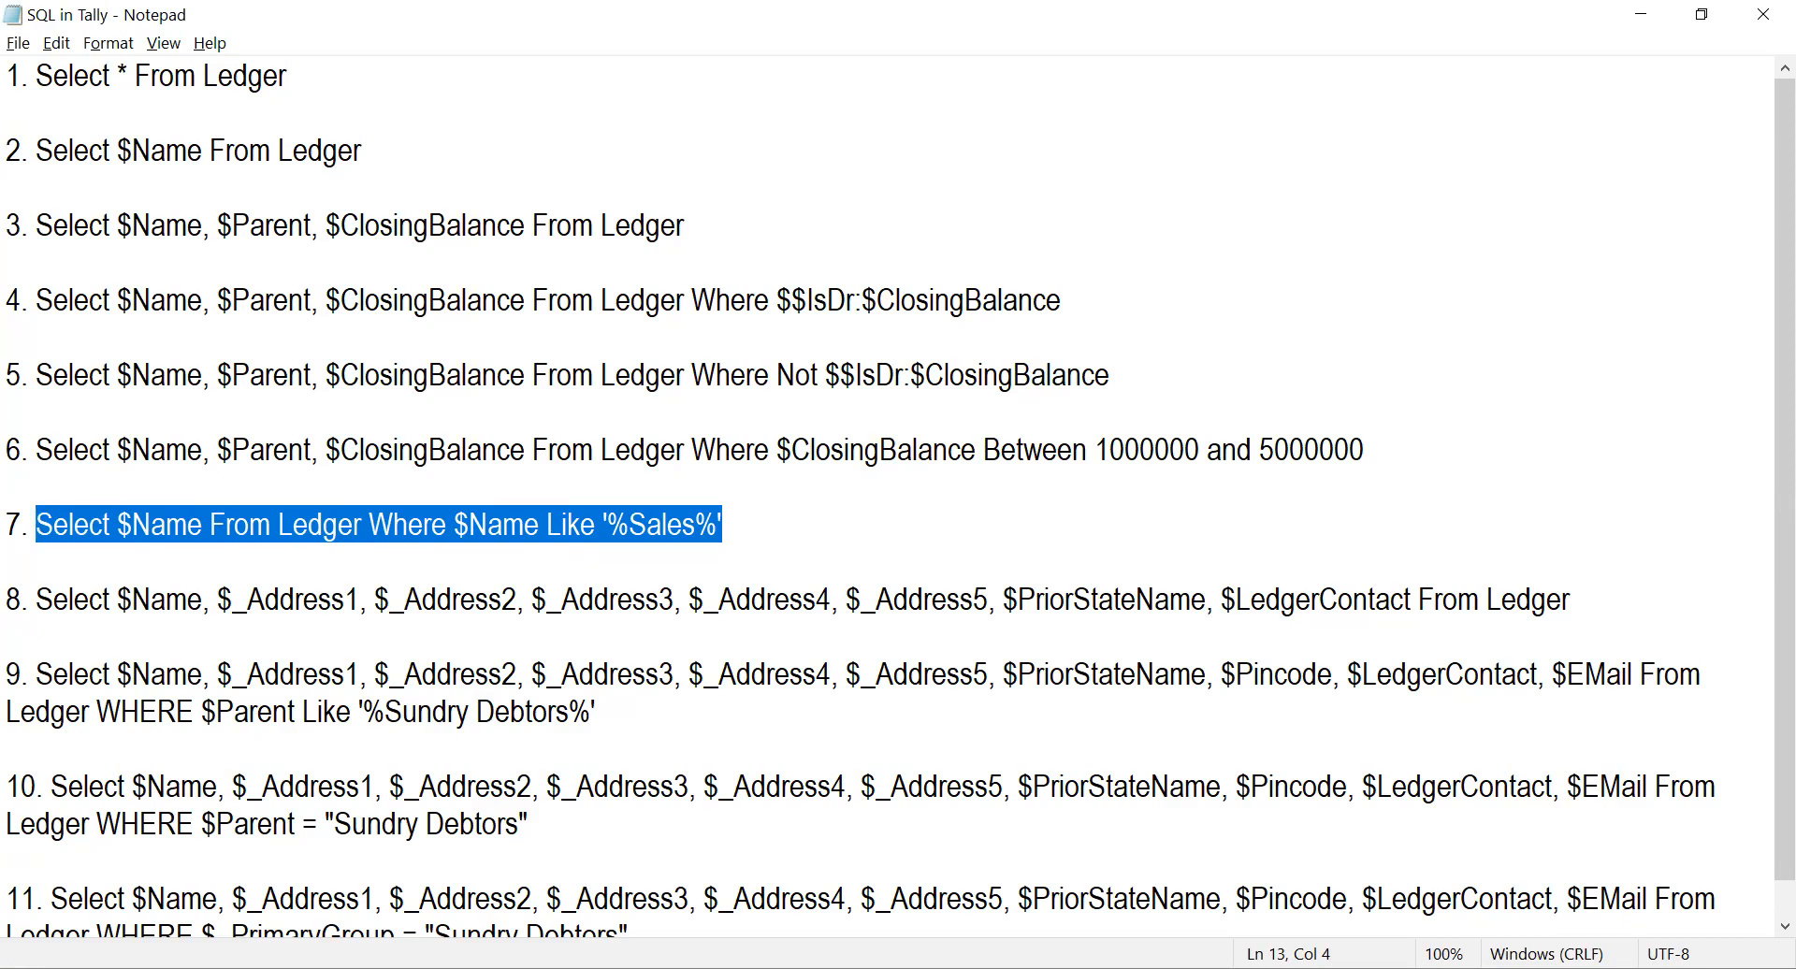
pyautogui.hotkey('alt', 'Tab')
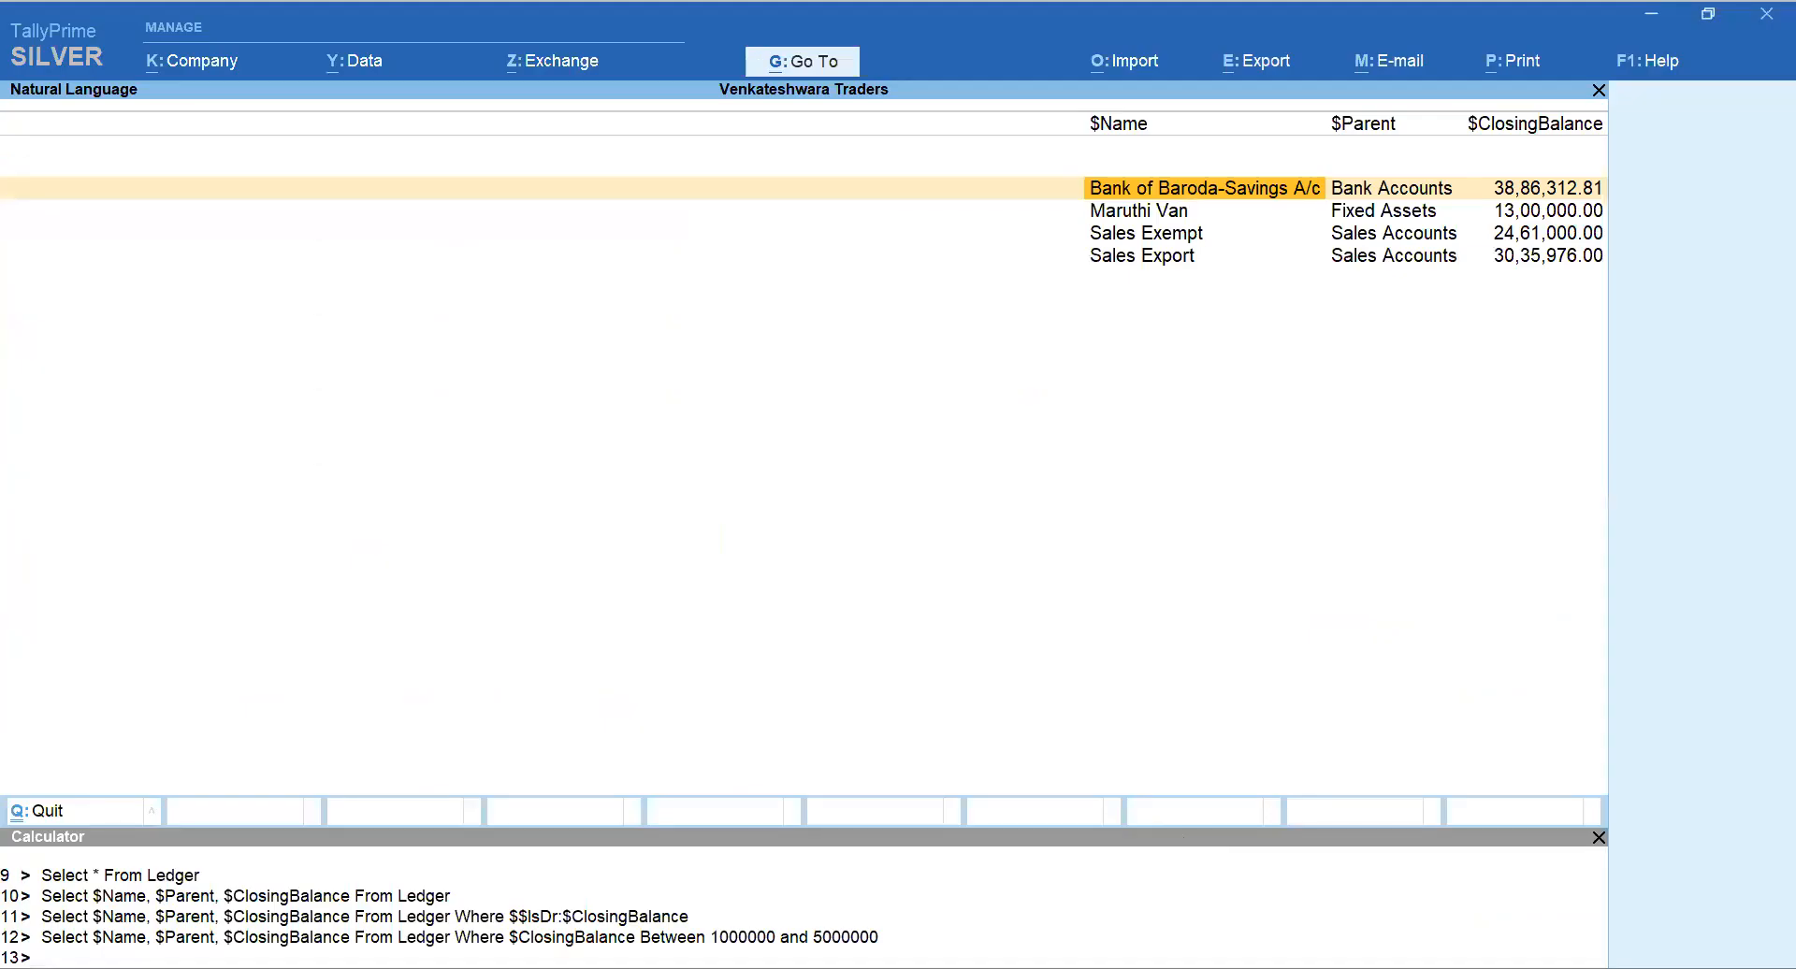
pyautogui.hotkey('ctrl', 'n')
pyautogui.hotkey('ctrl', 'v')
pyautogui.press('Return')
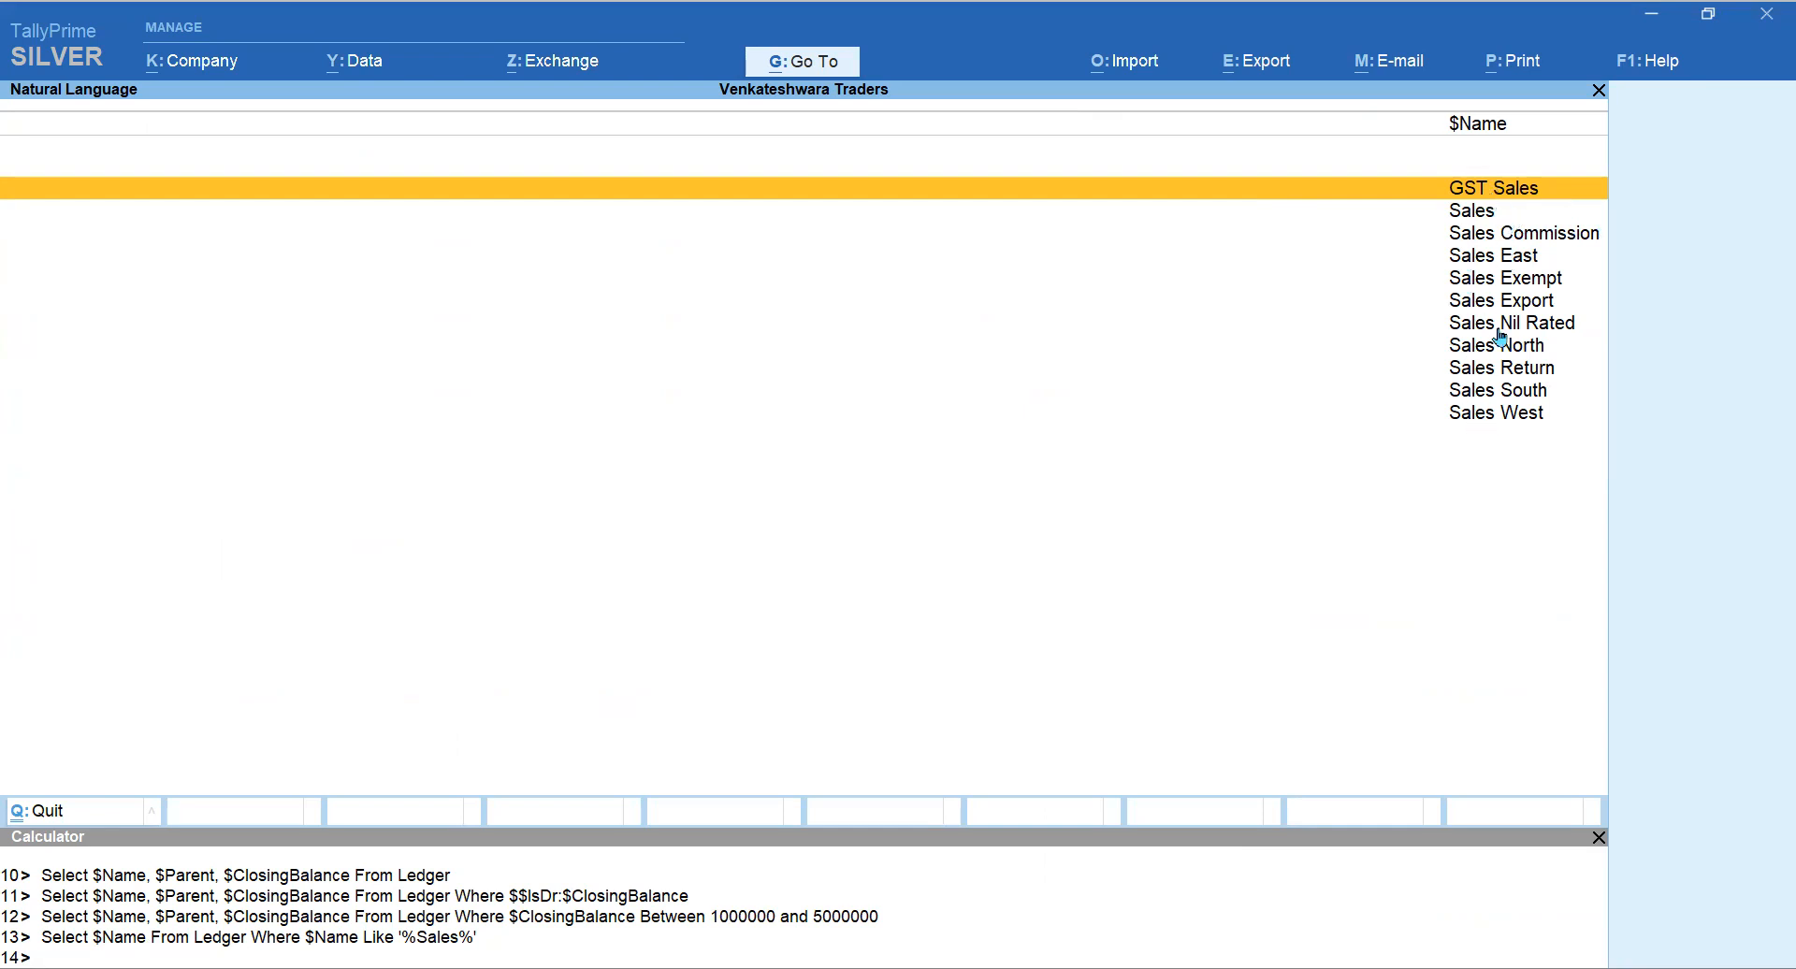
# Step: Look through the listed ledger names that contain Sales, moving down from GST Sales and back up
pyautogui.press('Down')
pyautogui.press('Down')
pyautogui.press('Down')
pyautogui.press('Down')
pyautogui.press('Down')
pyautogui.press('Down')
pyautogui.press('Down')
pyautogui.press('Down')
pyautogui.press('Down')
pyautogui.press('Down')
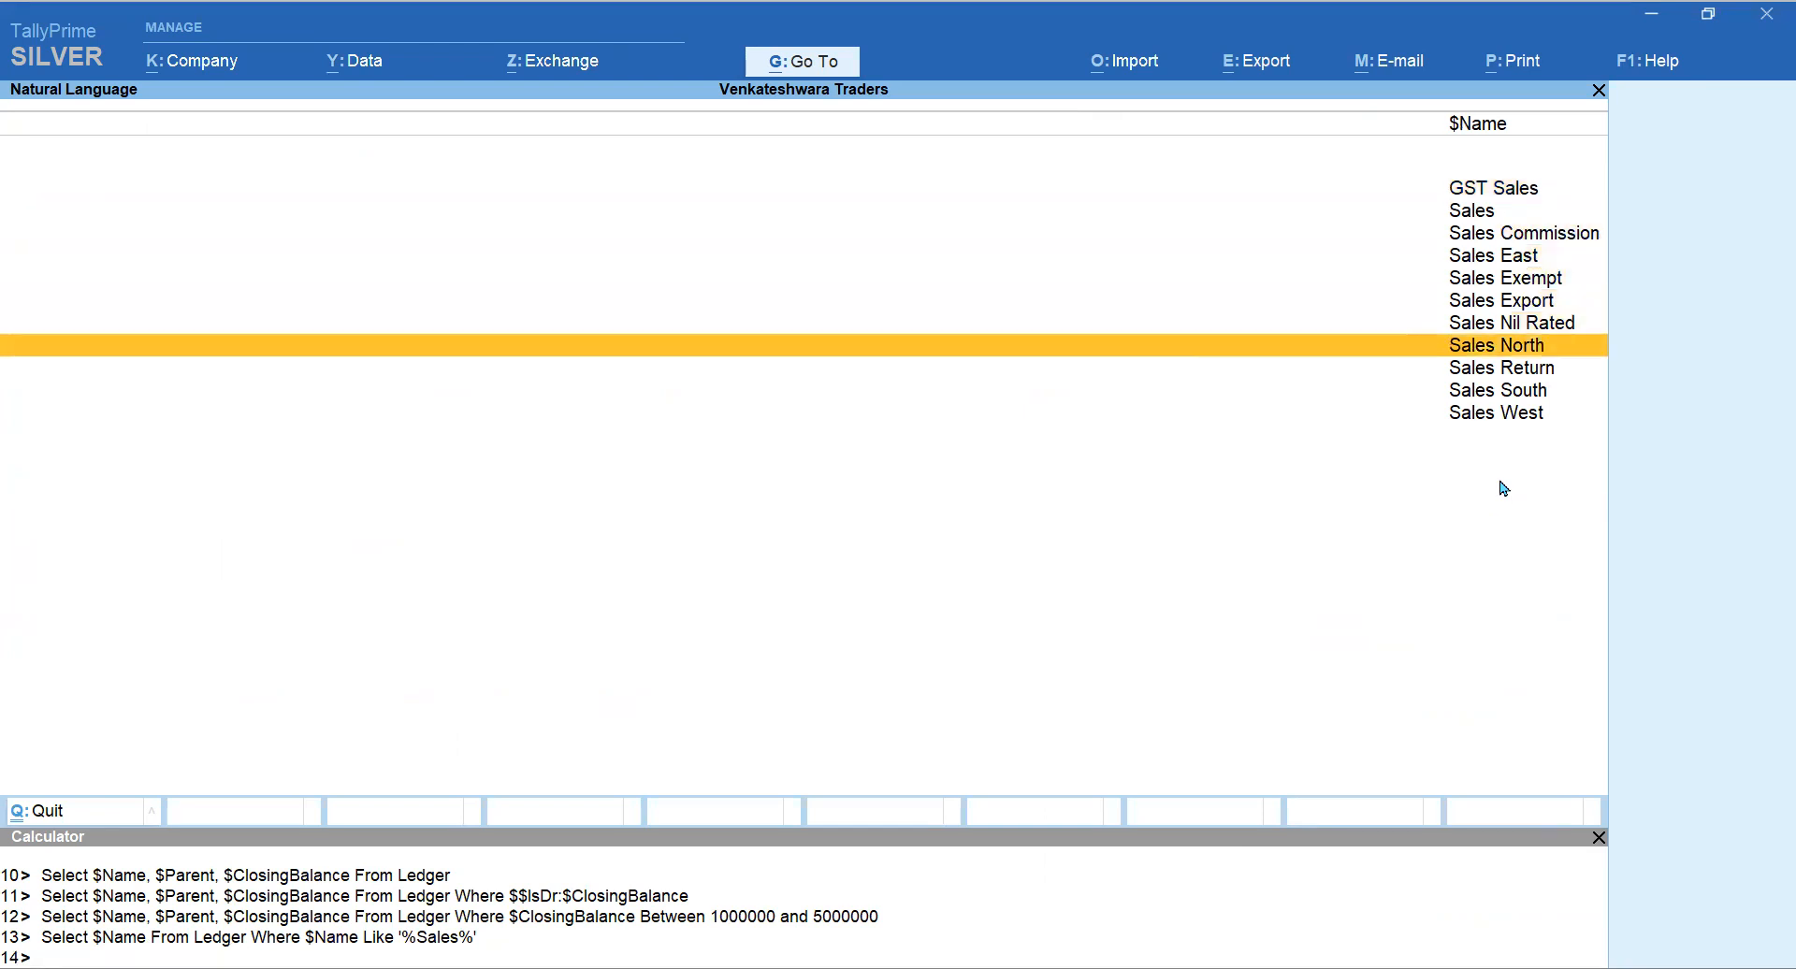
pyautogui.press('Up')
pyautogui.press('Up')
pyautogui.press('Up')
# Step: Copy query 8 from Notepad and run Select $Name, $_Address1, $_Address2, $_Address3, $_Address4, $_Address5, $PriorStateName, $LedgerContact From Ledger in the TallyPrime calculator
pyautogui.hotkey('alt', 'Tab')
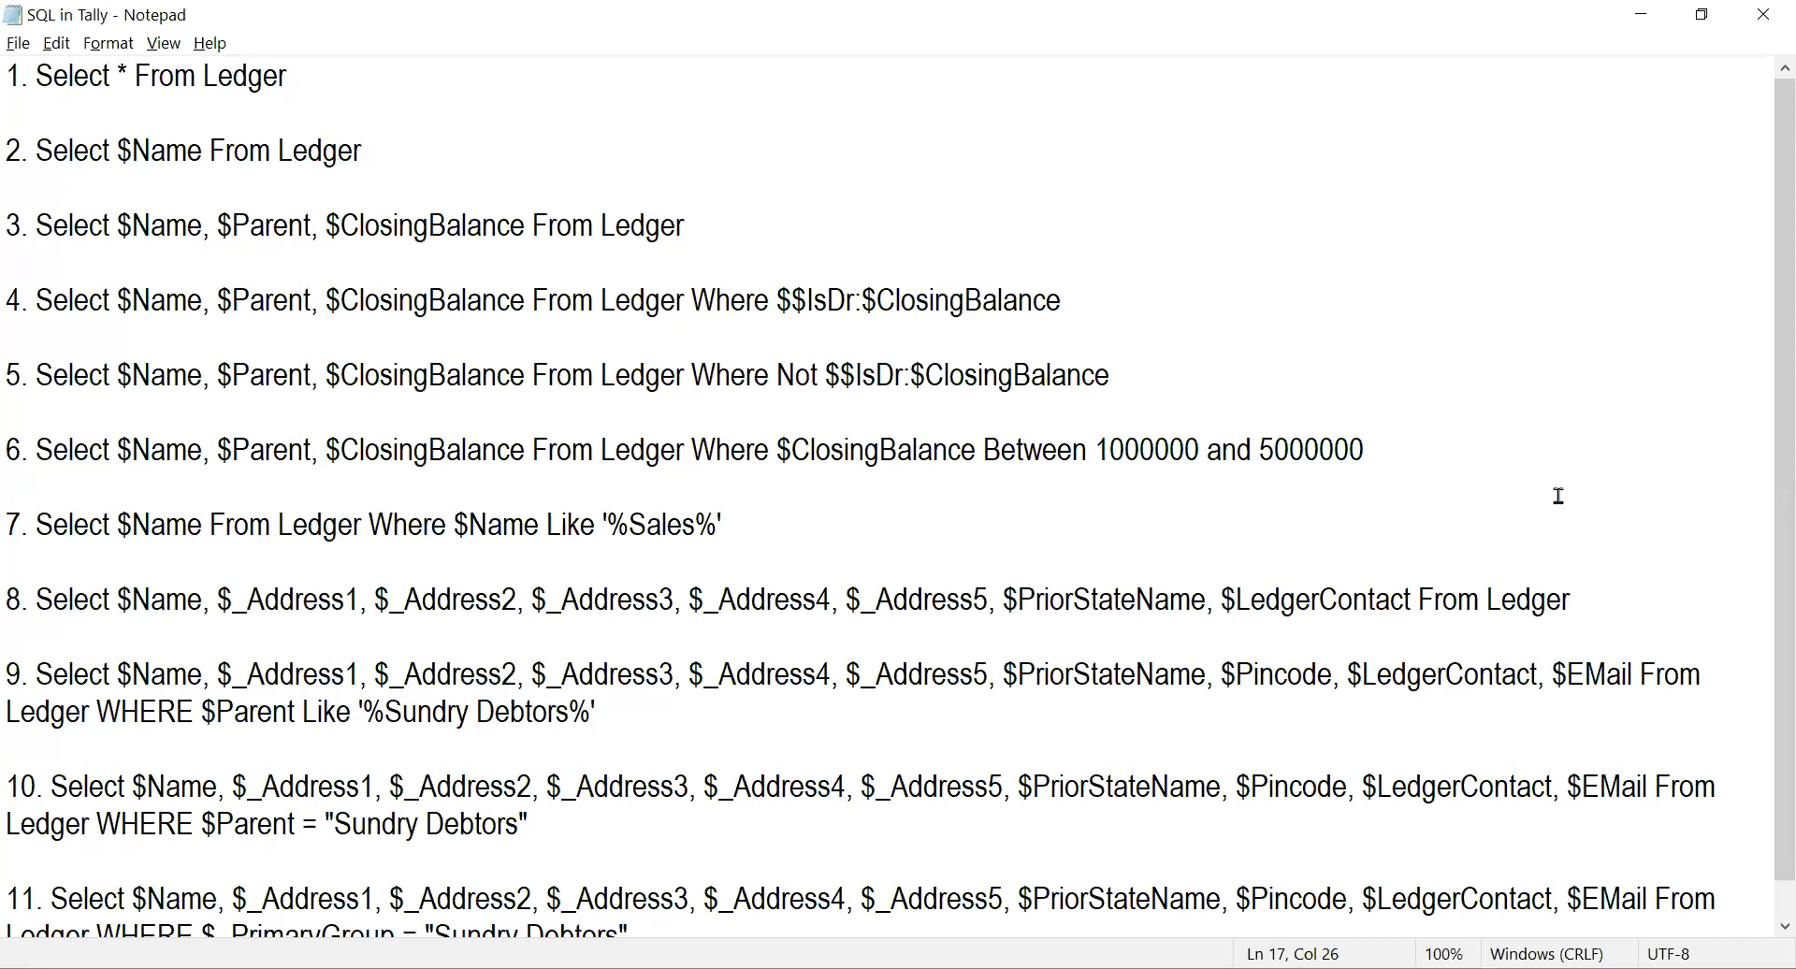
pyautogui.moveTo(1486, 603); pyautogui.dragTo(1566, 613)
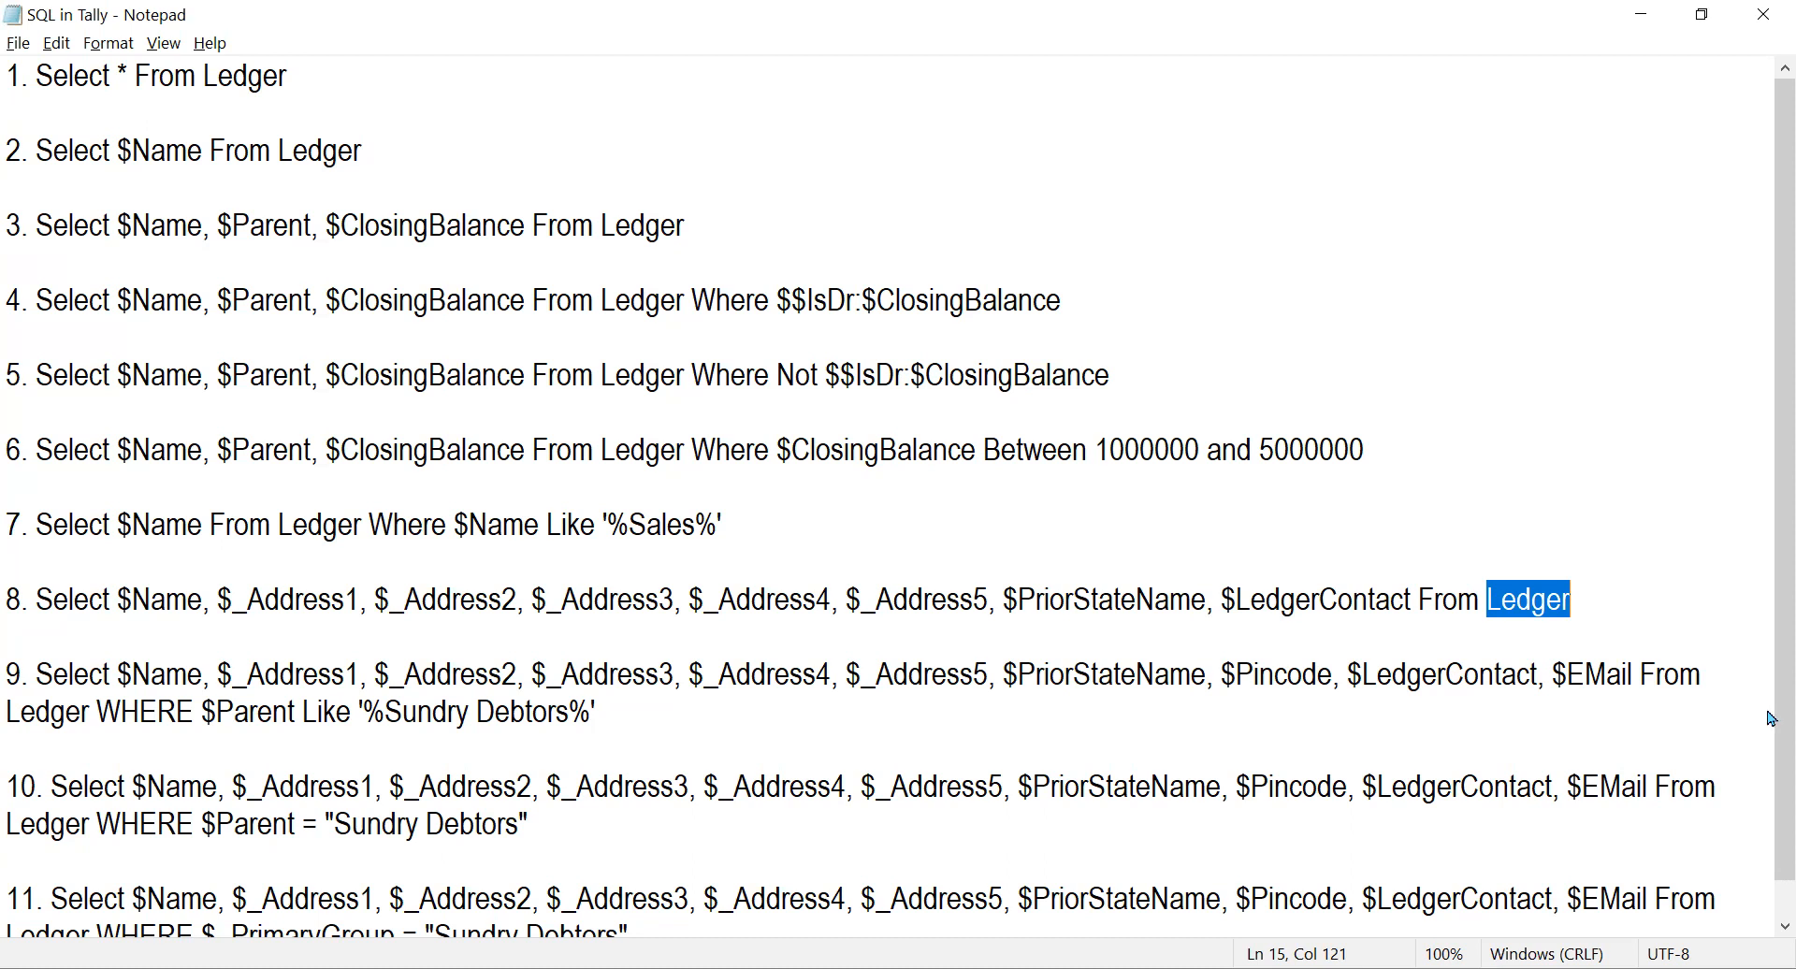
pyautogui.click(37, 599)
pyautogui.moveTo(38, 598); pyautogui.dragTo(392, 630)
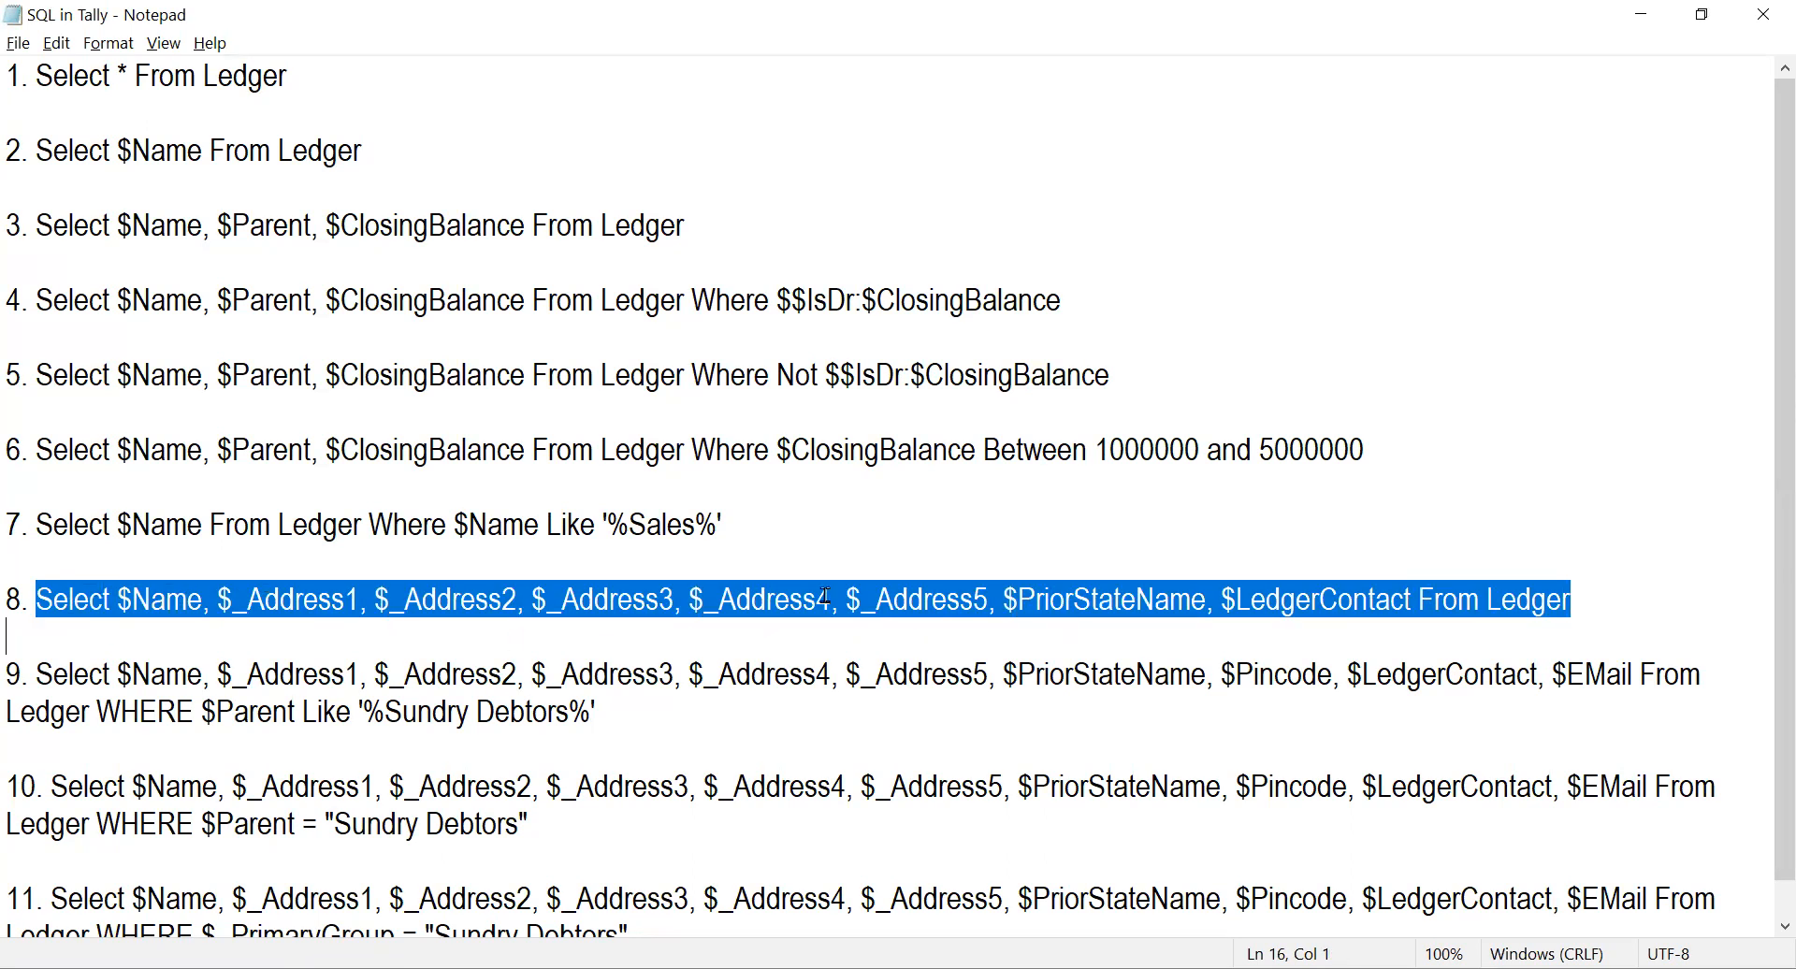
pyautogui.moveTo(691, 374); pyautogui.dragTo(769, 379)
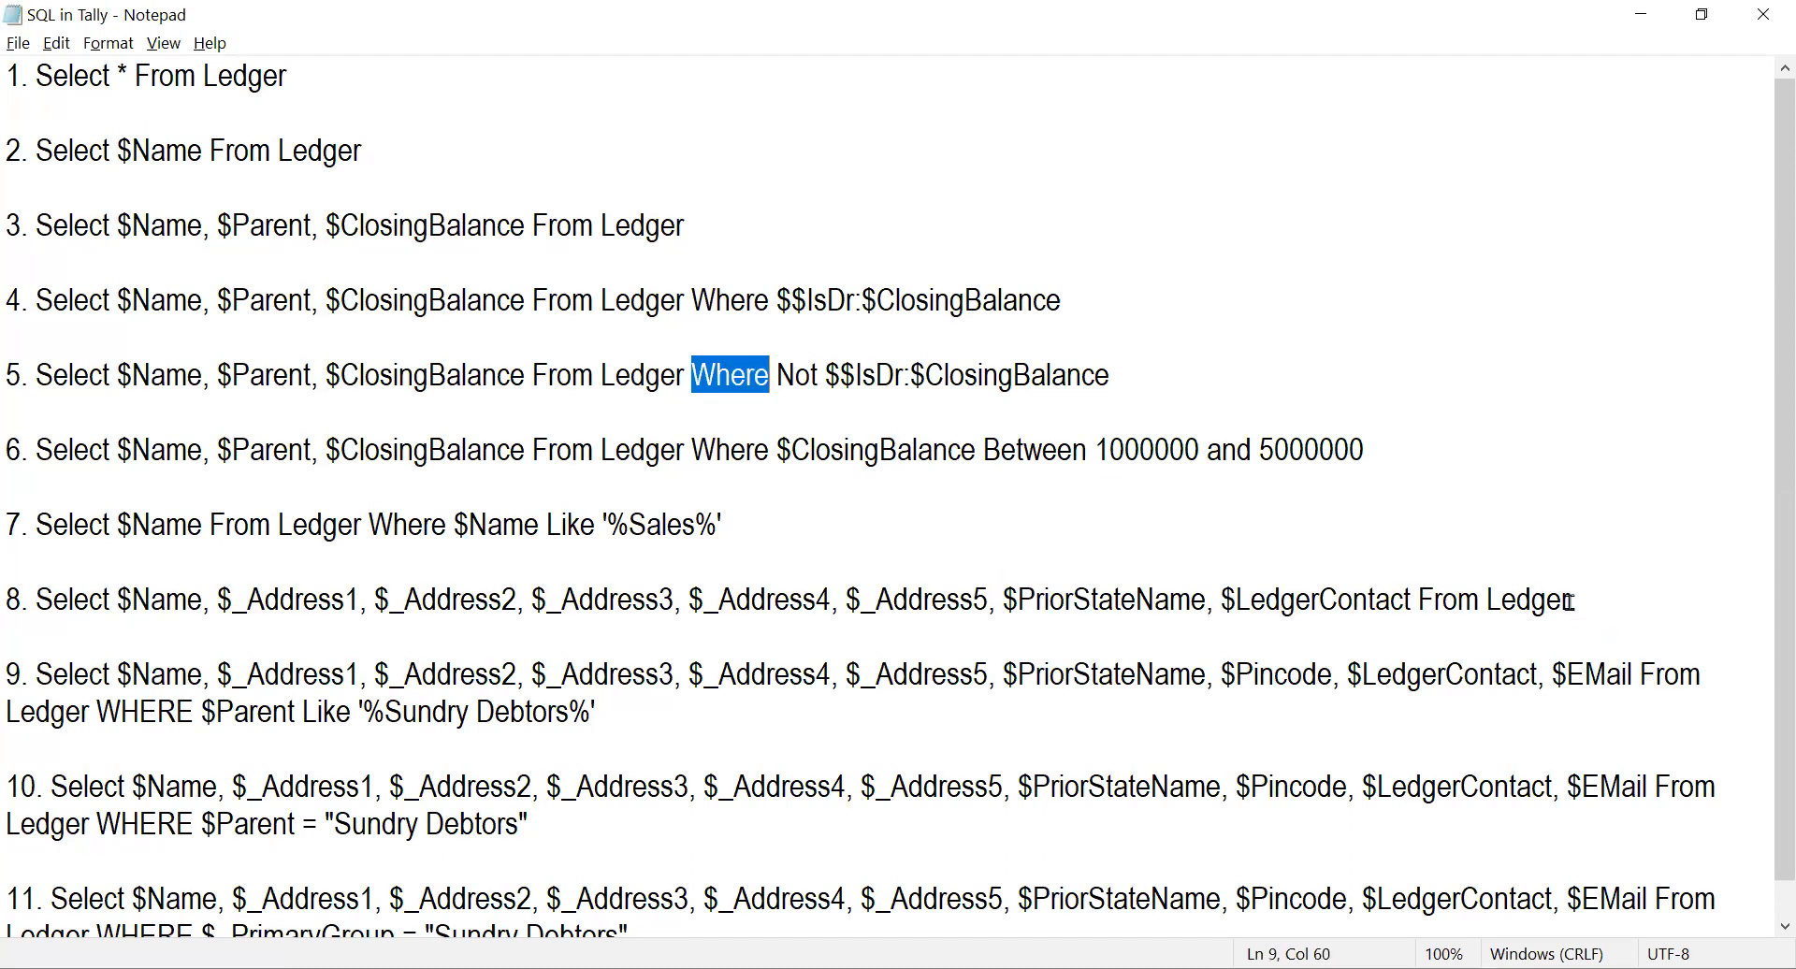
pyautogui.moveTo(1571, 601); pyautogui.dragTo(35, 598)
pyautogui.hotkey('ctrl', 'c')
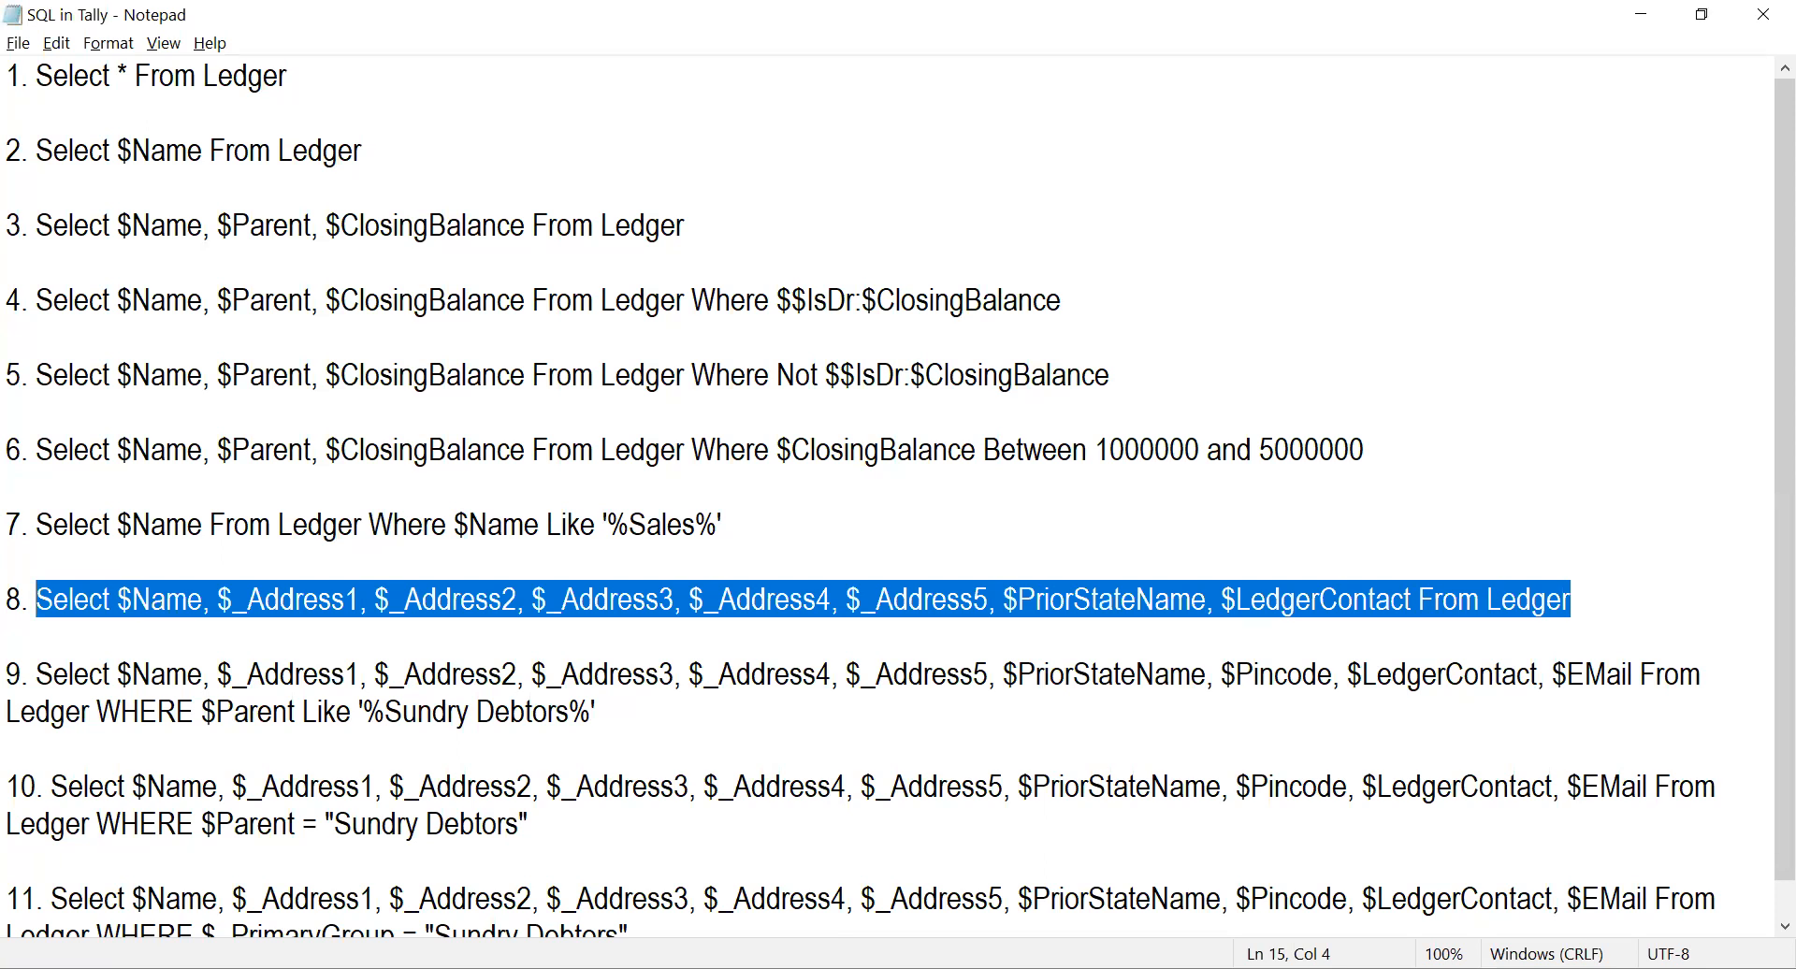
pyautogui.hotkey('alt', 'Tab')
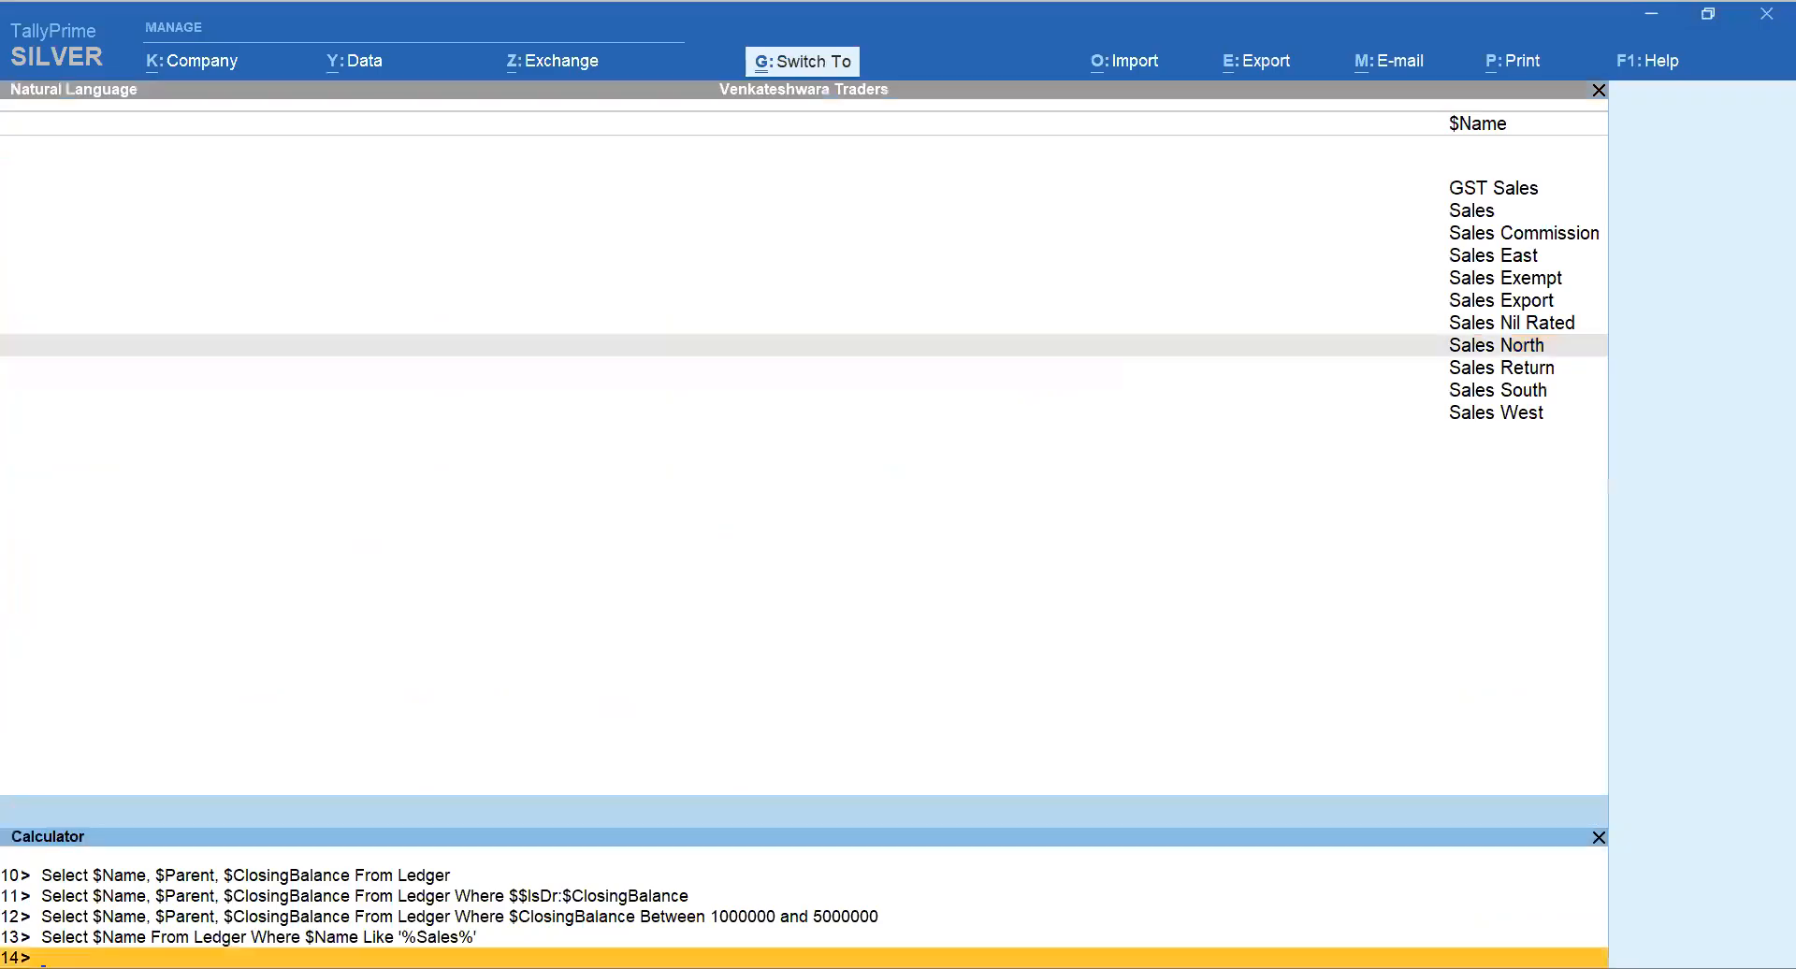
pyautogui.hotkey('ctrl', 'v')
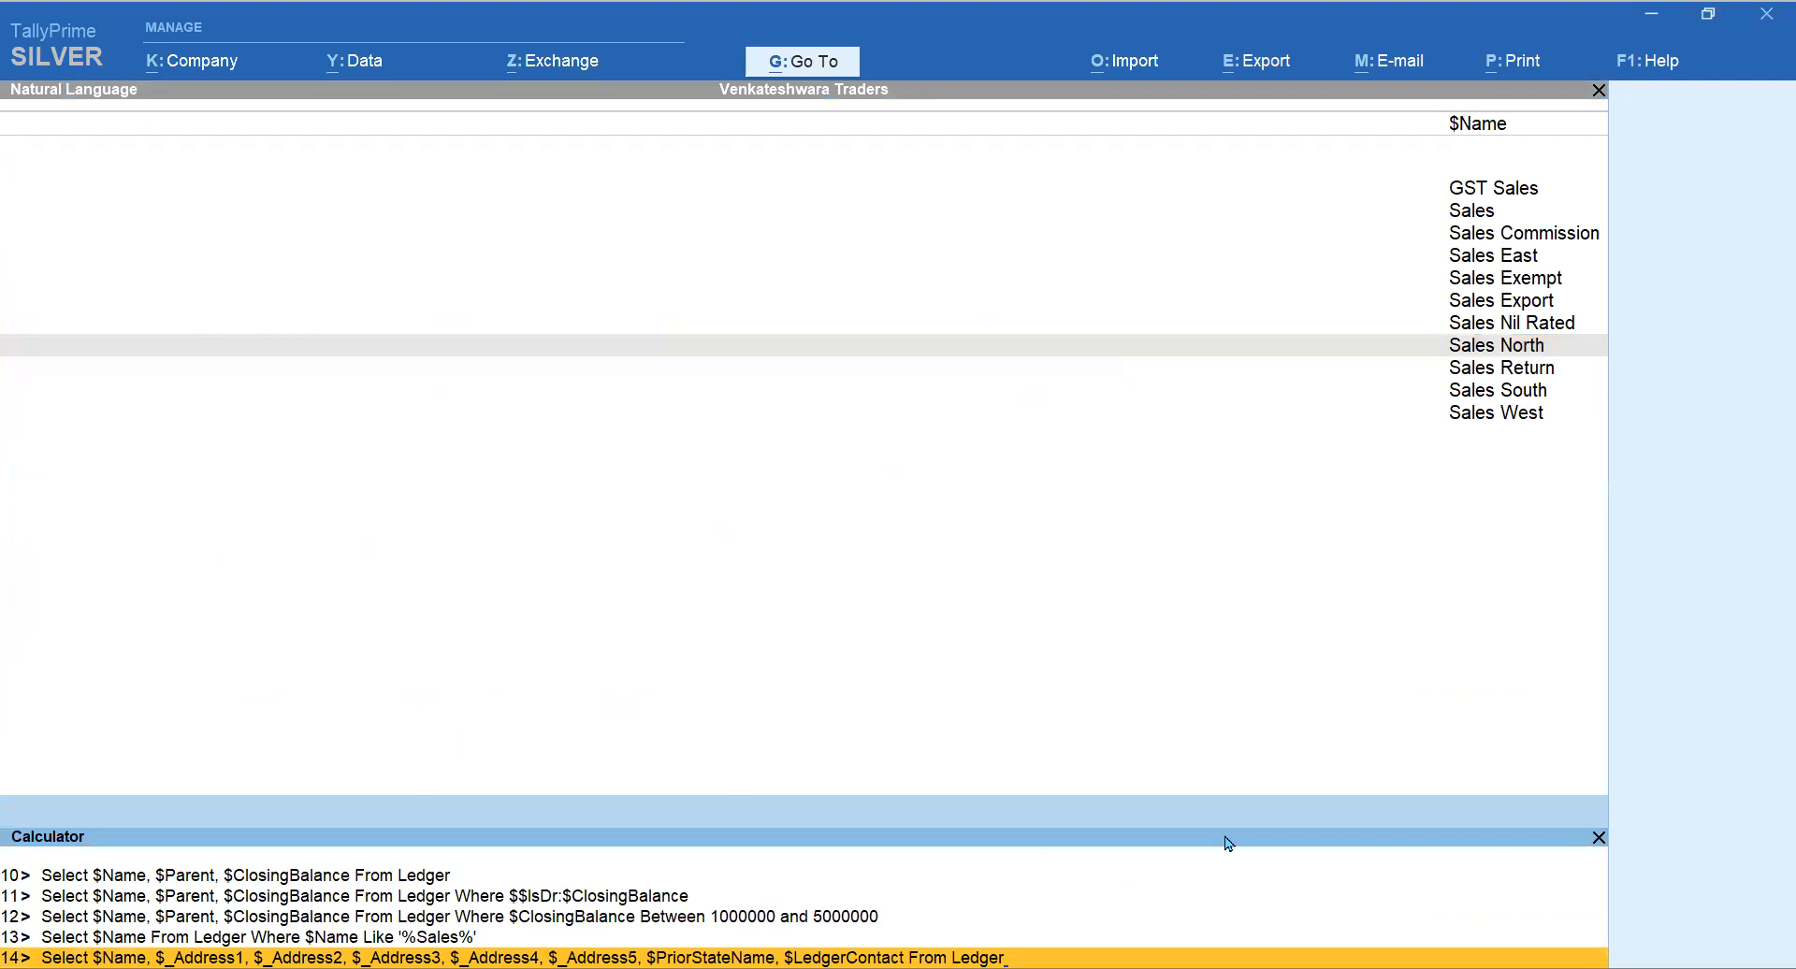
pyautogui.press('Return')
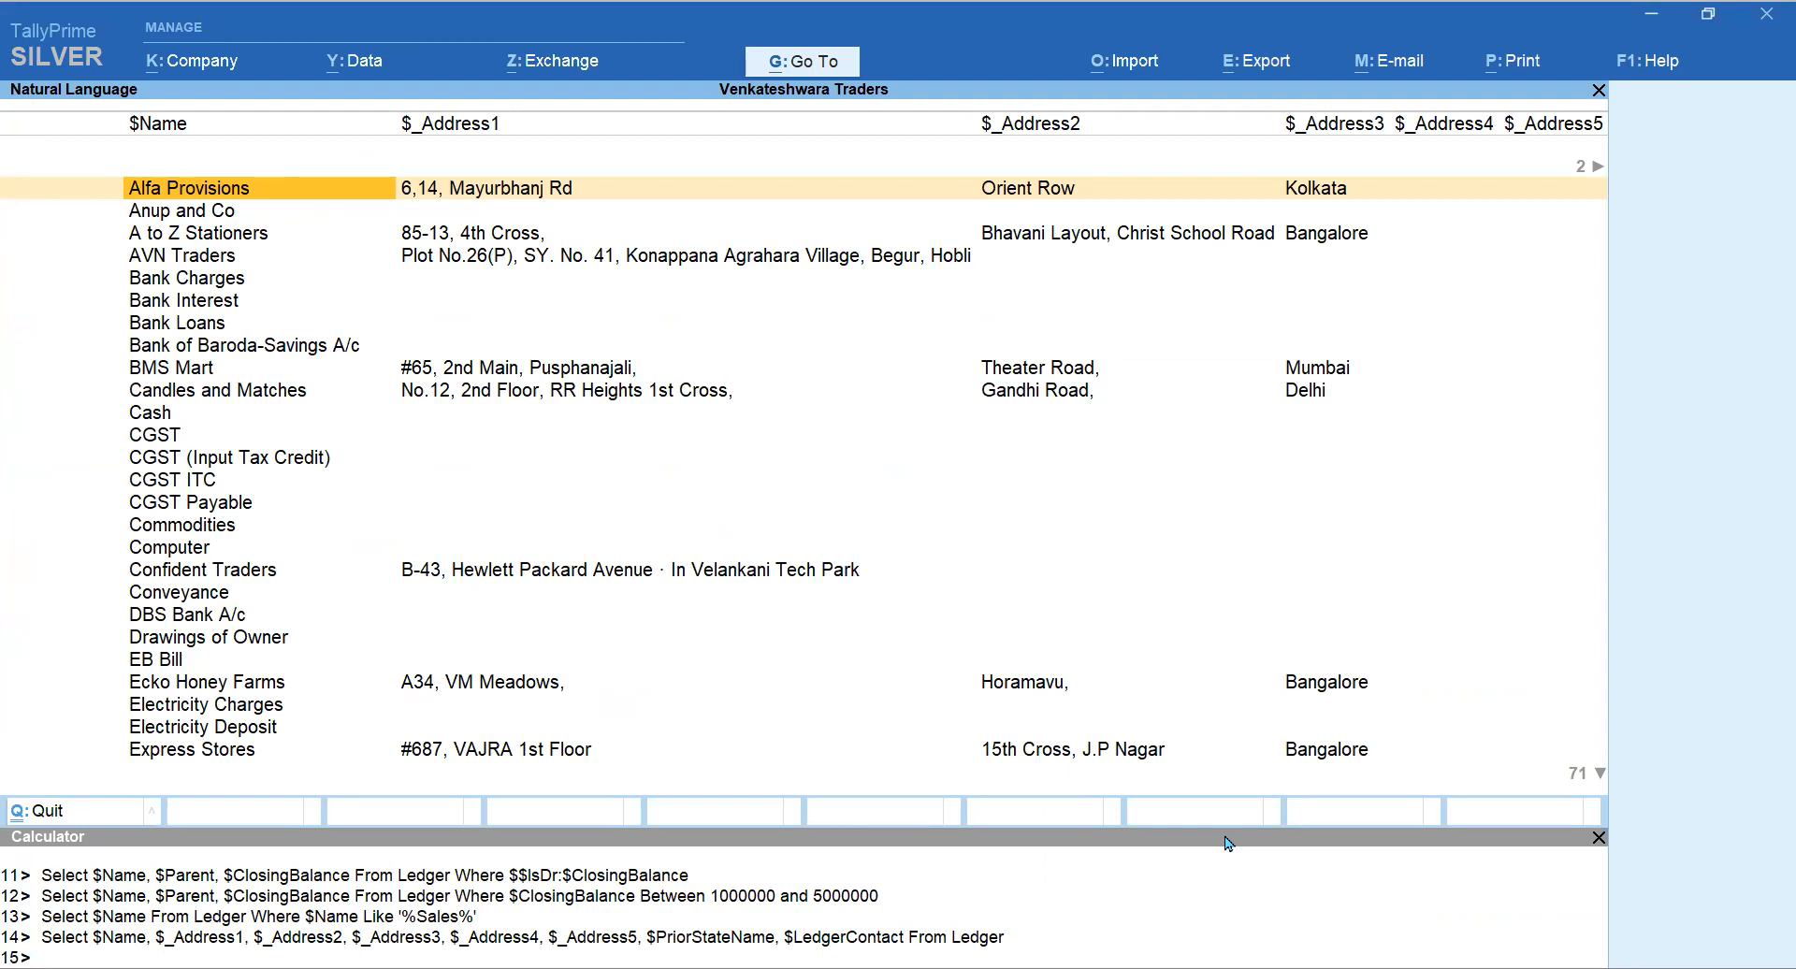
# Step: Look across the address, $PriorStateName and $LedgerContact columns in the Alfa Provisions row, and go back to $_Address5
pyautogui.press('Right')
pyautogui.press('Right')
pyautogui.press('Right')
pyautogui.press('Right')
pyautogui.press('Right')
pyautogui.press('Right')
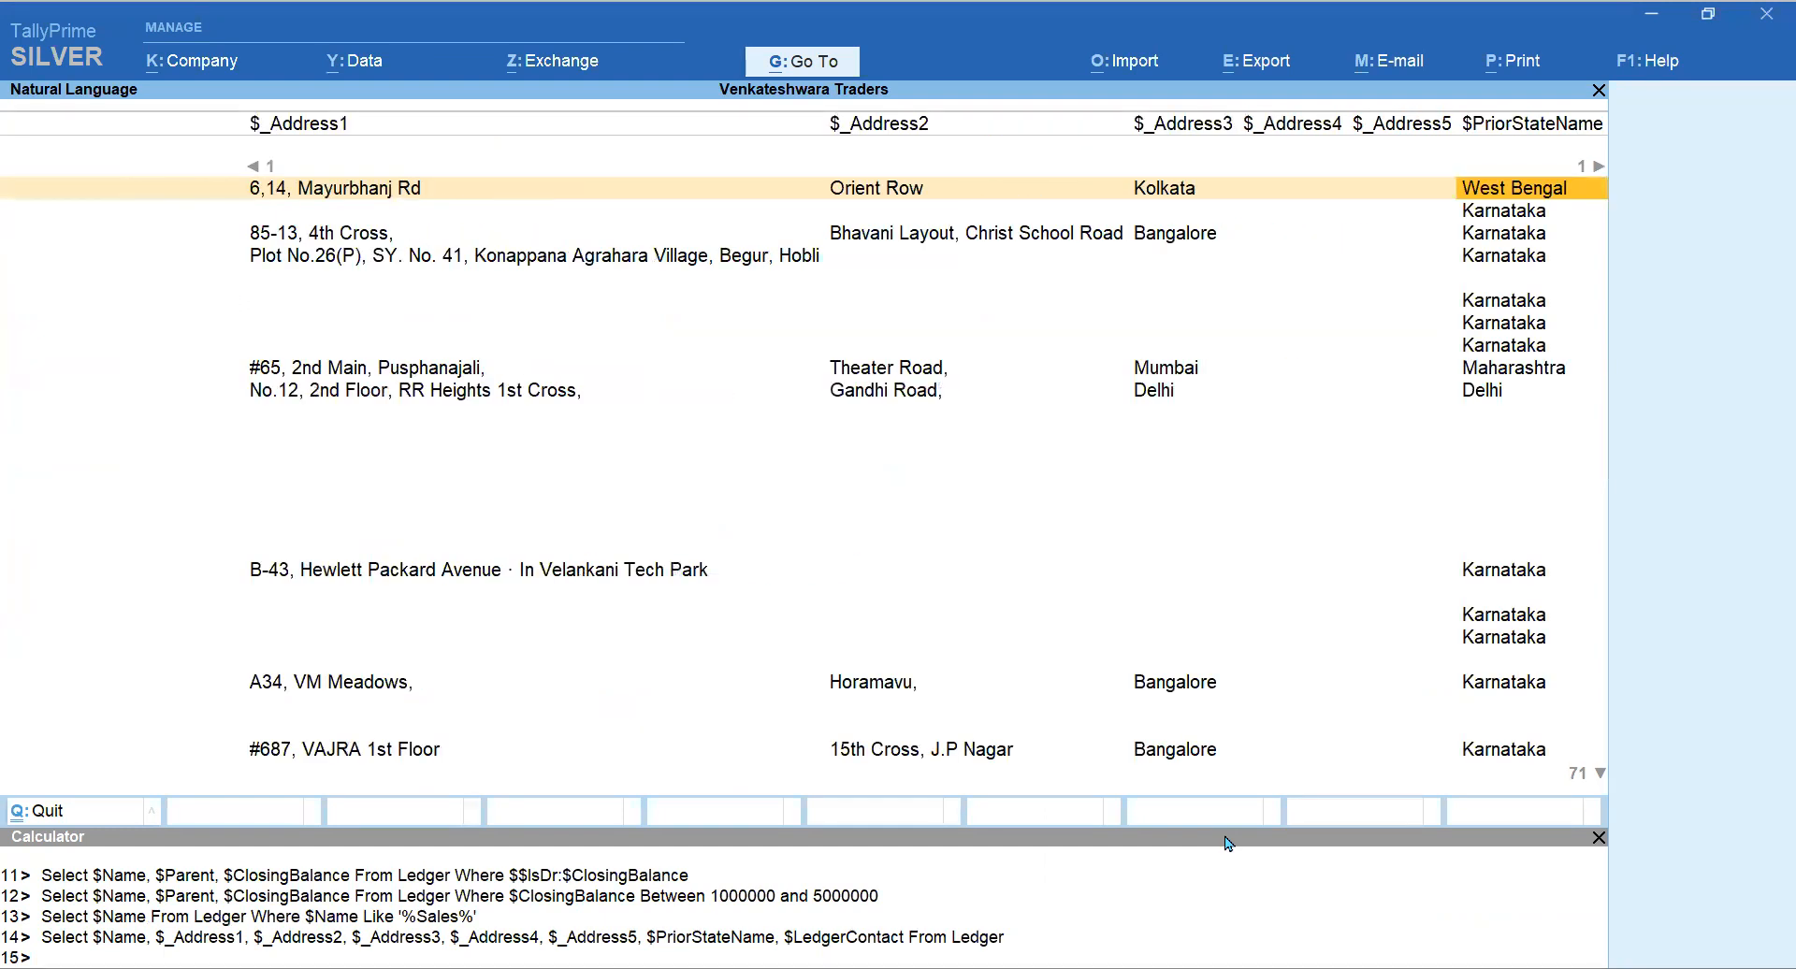
pyautogui.press('Right')
pyautogui.press('Left')
pyautogui.press('Left')
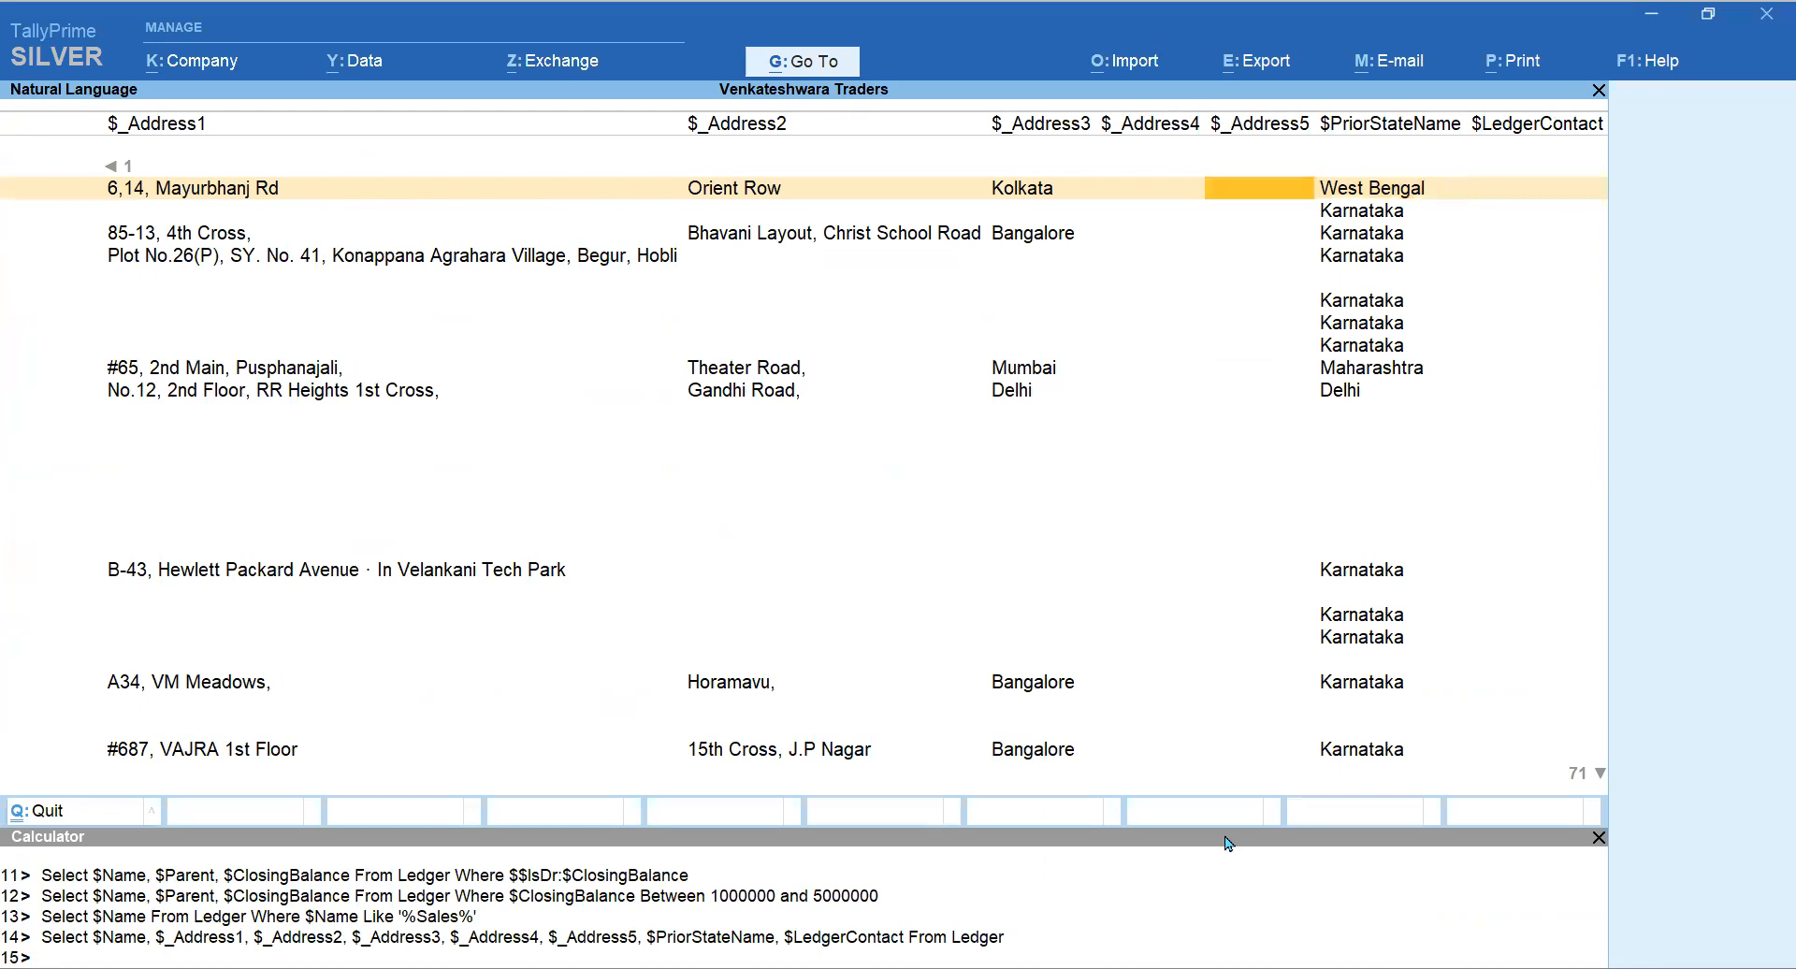
# Step: Look down the $LedgerContact column to the Windmill Ave row at the end of the ledger address list, and close the result
pyautogui.press('Right')
pyautogui.press('Right')
pyautogui.press('Down')
pyautogui.press('Down')
pyautogui.press('Down')
pyautogui.press('Down')
pyautogui.press('Down')
pyautogui.press('Down')
pyautogui.press('Down')
pyautogui.press('Down')
pyautogui.press('Down')
pyautogui.press('Down')
pyautogui.press('Down')
pyautogui.press('Down')
pyautogui.press('Down')
pyautogui.press('Down')
pyautogui.press('Down')
pyautogui.press('Down')
pyautogui.press('Down')
pyautogui.press('Down')
pyautogui.press('Down')
pyautogui.press('Down')
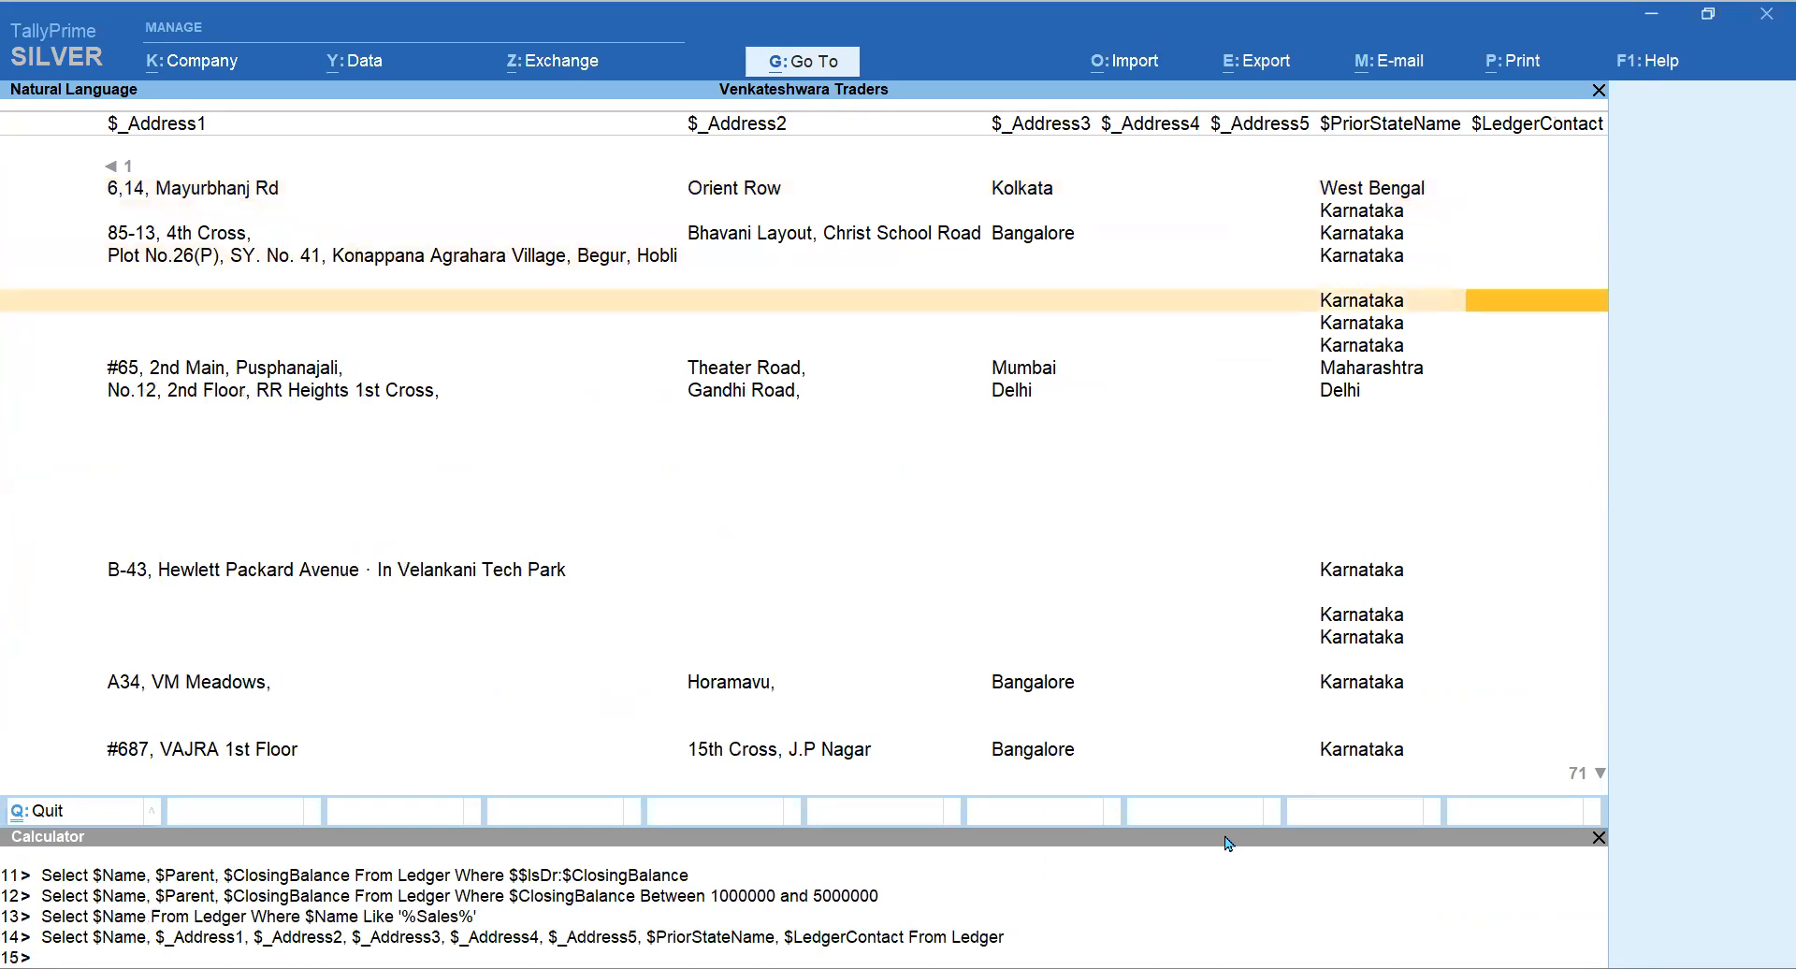
pyautogui.press('Down')
pyautogui.press('Down')
pyautogui.press('Down')
pyautogui.press('Down')
pyautogui.press('Down')
pyautogui.press('Down')
pyautogui.press('Down')
pyautogui.press('Down')
pyautogui.press('Down')
pyautogui.press('Down')
pyautogui.press('Down')
pyautogui.press('Down')
pyautogui.press('Down')
pyautogui.press('Down')
pyautogui.press('Down')
pyautogui.press('Down')
pyautogui.press('Down')
pyautogui.press('Down')
pyautogui.press('Down')
pyautogui.press('Down')
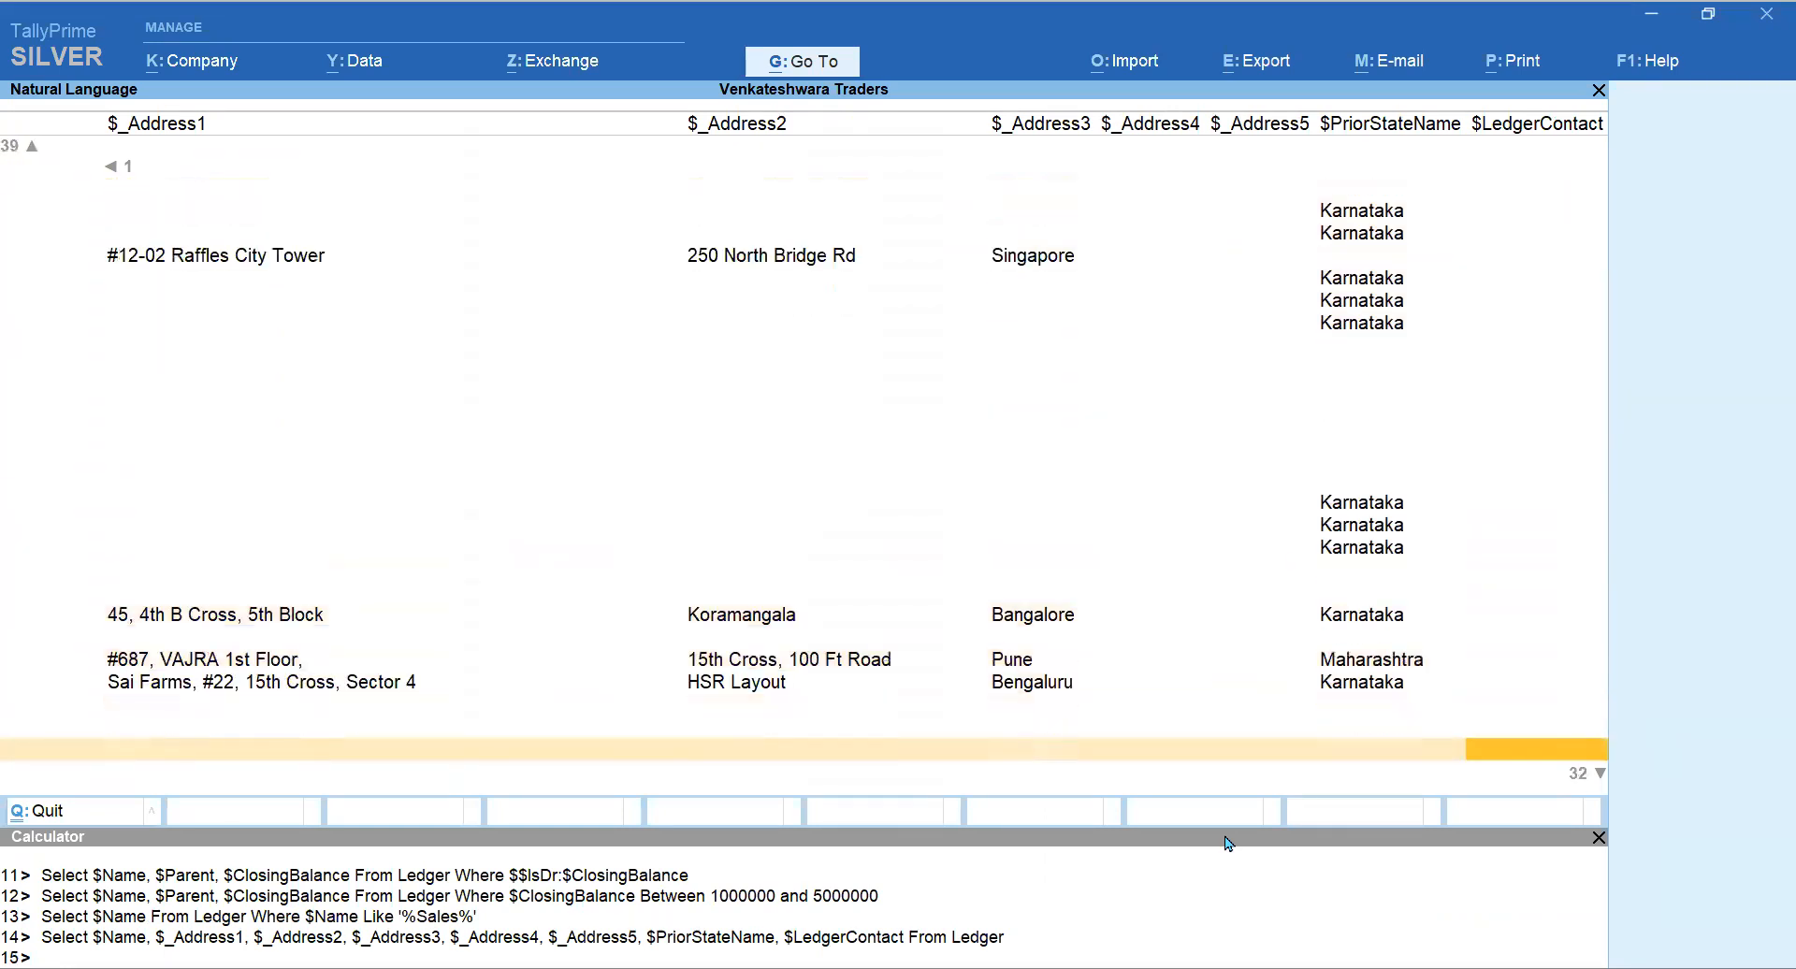
pyautogui.press('Down')
pyautogui.press('Down')
pyautogui.press('Down')
pyautogui.press('Down')
pyautogui.press('Down')
pyautogui.press('Down')
pyautogui.press('Down')
pyautogui.press('Down')
pyautogui.press('Down')
pyautogui.press('Down')
pyautogui.press('Down')
pyautogui.press('Down')
pyautogui.press('Down')
pyautogui.press('Down')
pyautogui.press('Down')
pyautogui.press('Down')
pyautogui.press('Down')
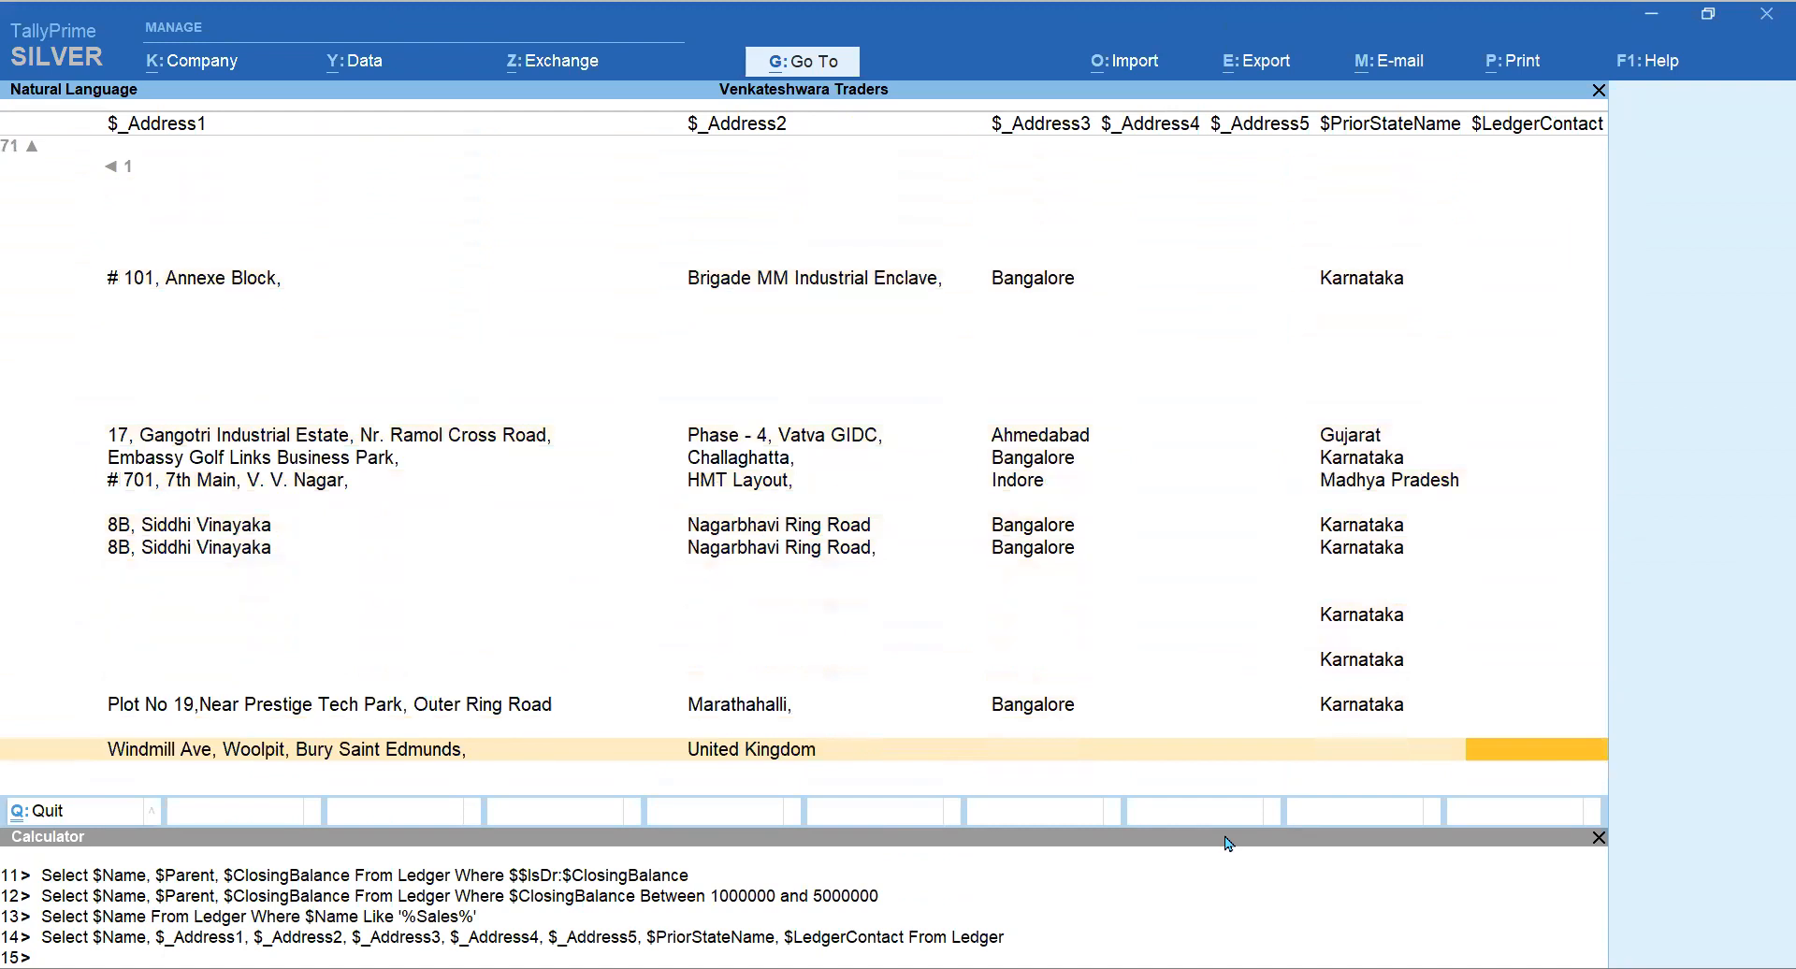
pyautogui.press('Escape')
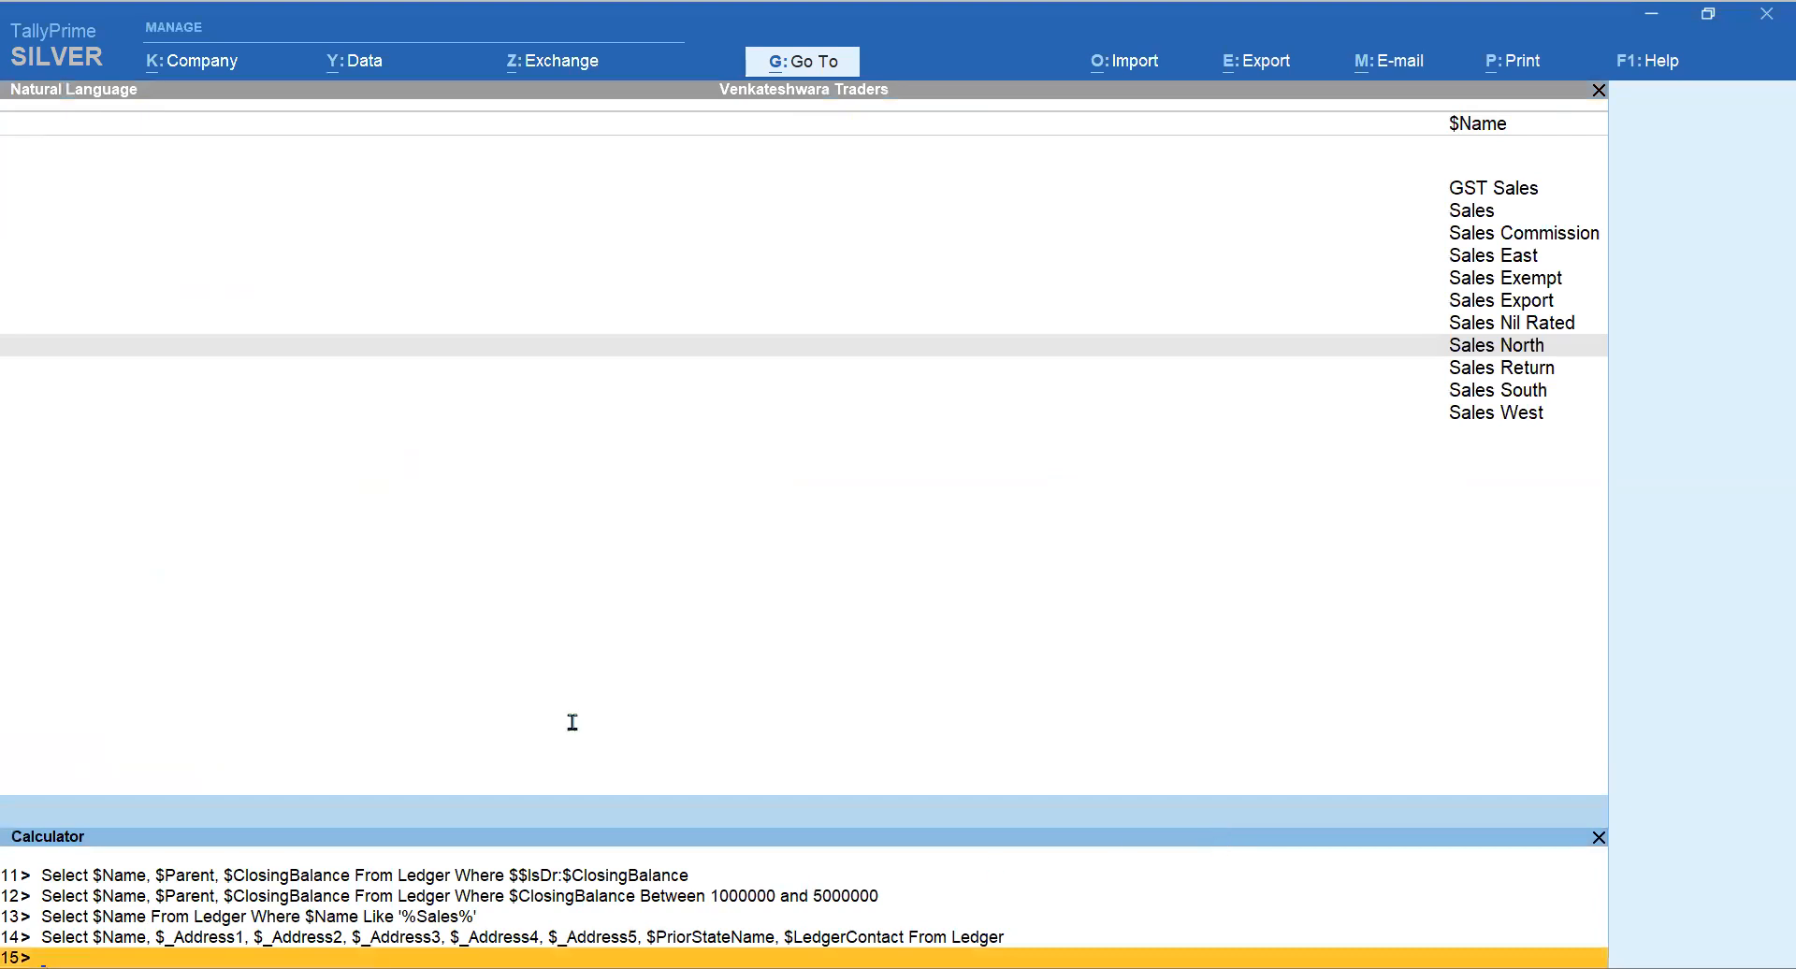
# Step: Copy query 9 from Notepad and run it in the TallyPrime calculator, adding $Pincode and $EMail, with WHERE $Parent Like '%Sundry Debtors%'
pyautogui.hotkey('alt', 'Tab')
pyautogui.click(606, 715)
pyautogui.moveTo(381, 710); pyautogui.dragTo(40, 683)
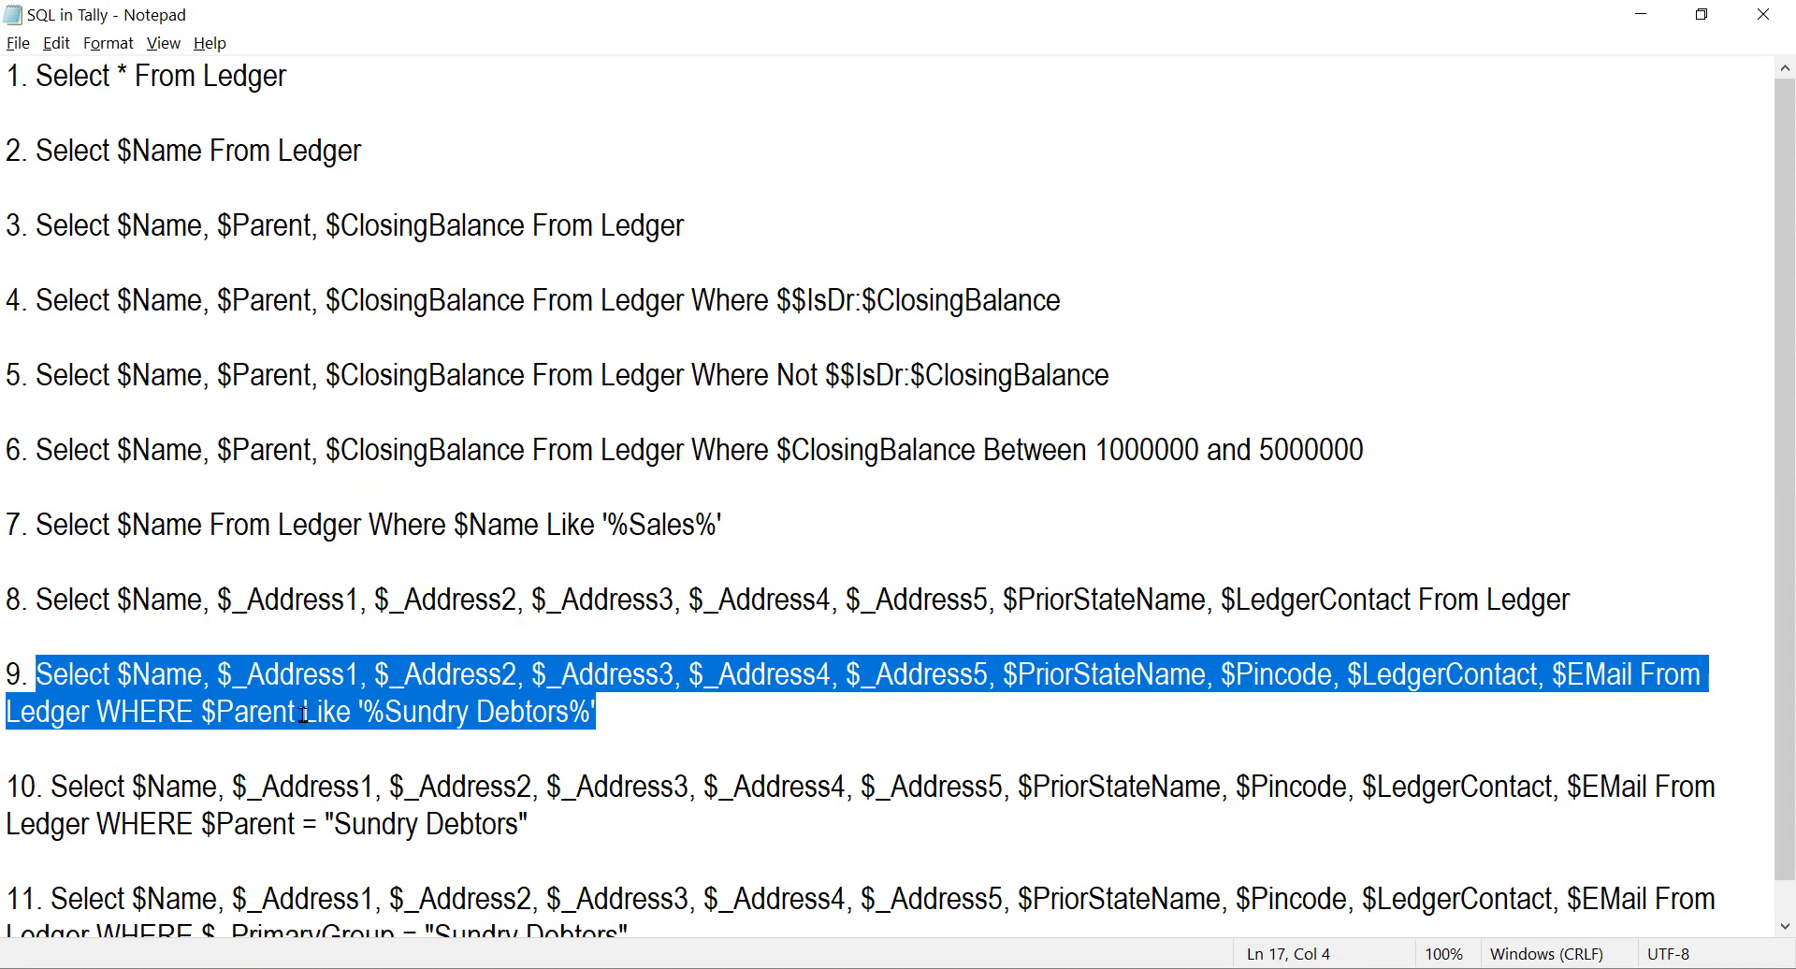
pyautogui.moveTo(97, 718); pyautogui.dragTo(35, 664)
pyautogui.hotkey('ctrl', 'c')
pyautogui.hotkey('alt', 'Tab')
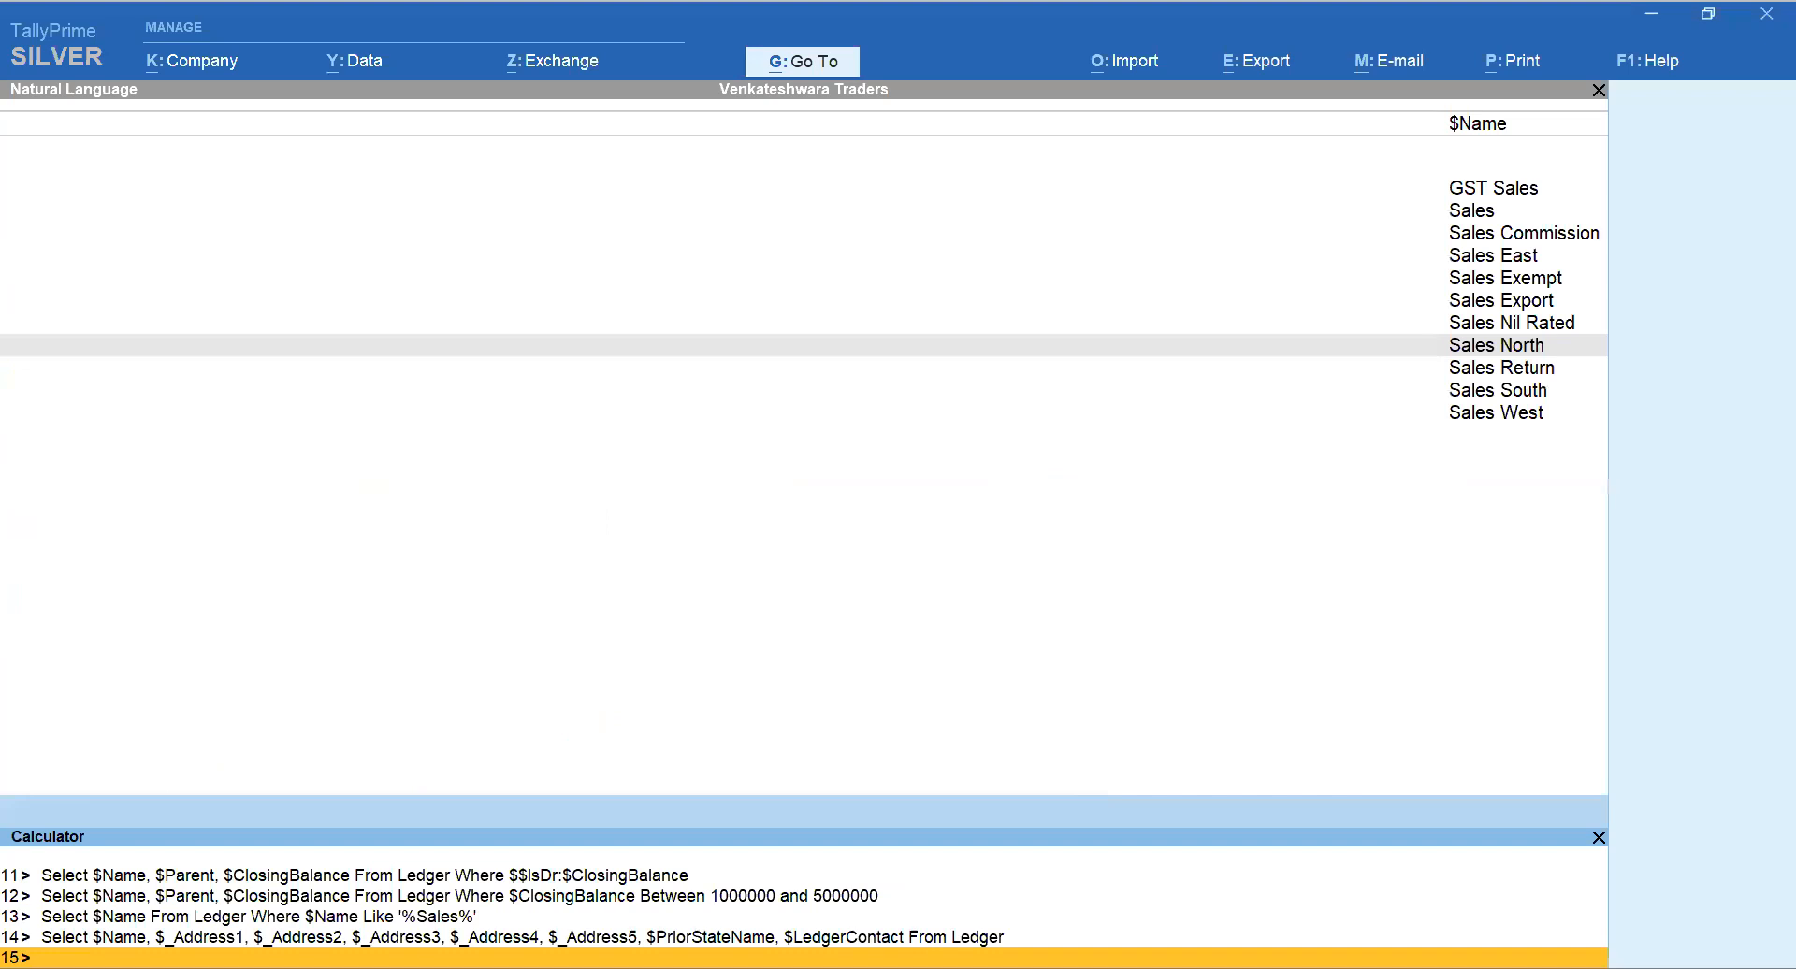
pyautogui.hotkey('ctrl', 'v')
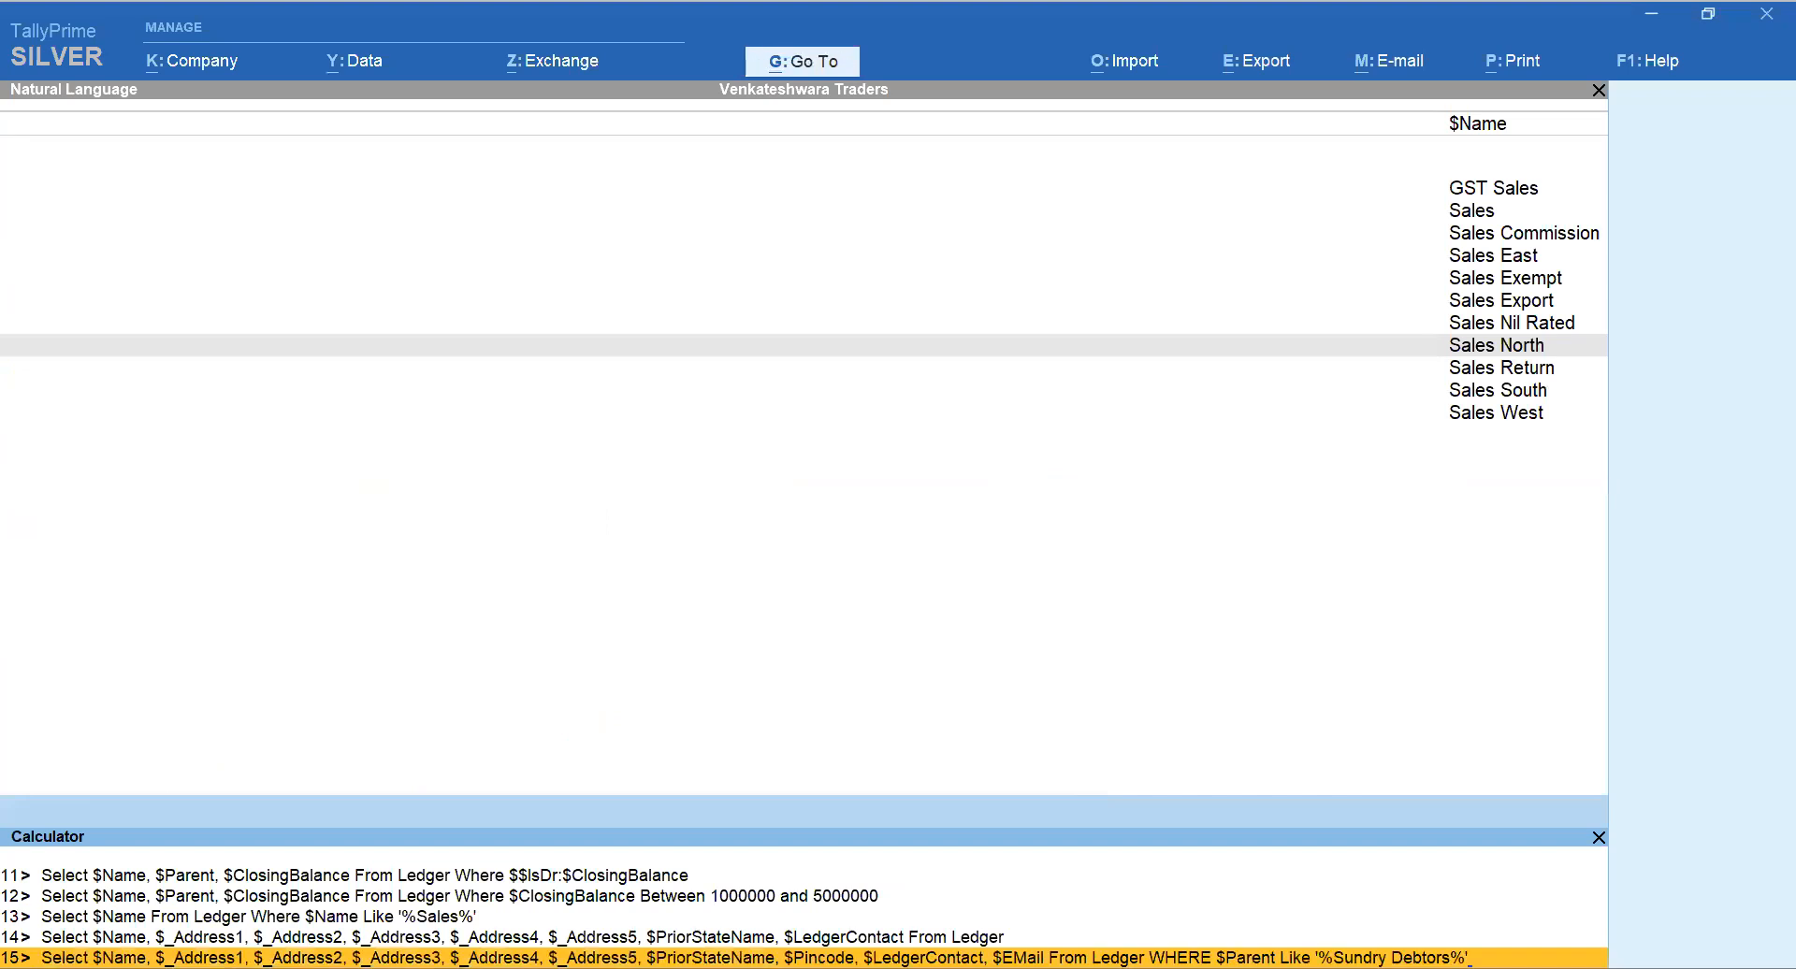
pyautogui.press('Return')
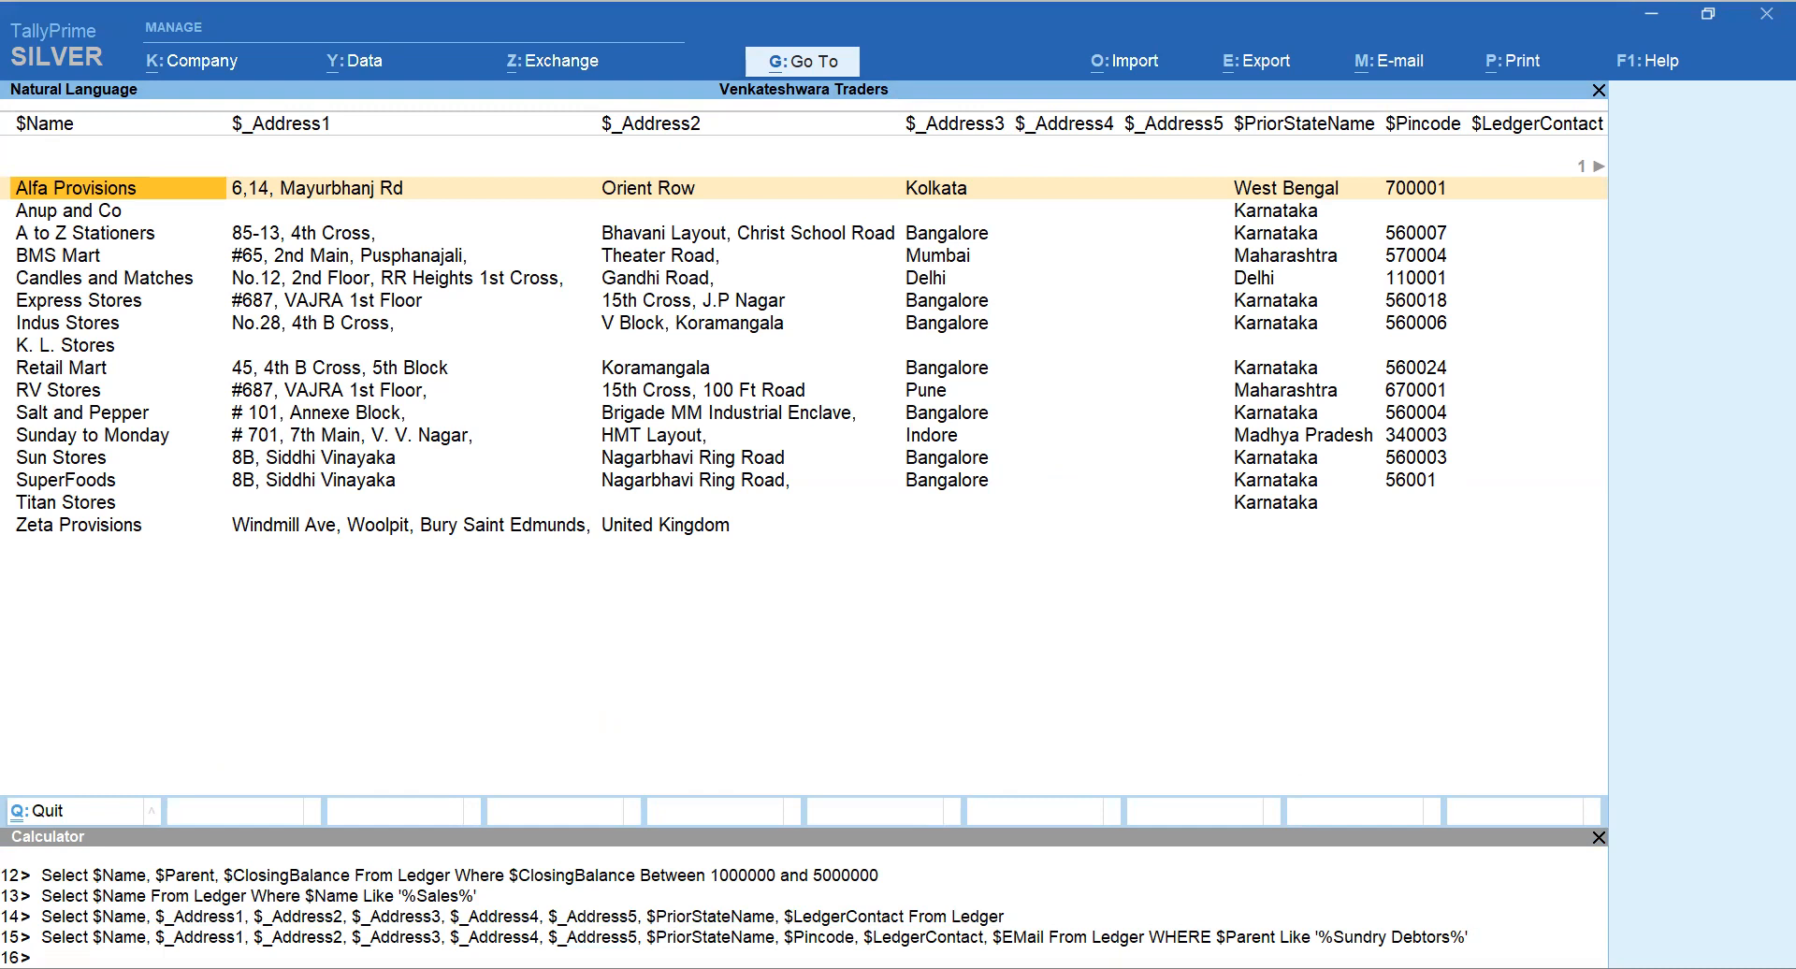
# Step: Look across the Alfa Provisions row from $Name through the address, state and $Pincode columns to $EMail, and go back to $Name
pyautogui.press('Right')
pyautogui.press('Right')
pyautogui.press('Right')
pyautogui.press('Right')
pyautogui.press('Right')
pyautogui.press('Right')
pyautogui.press('Right')
pyautogui.press('Right')
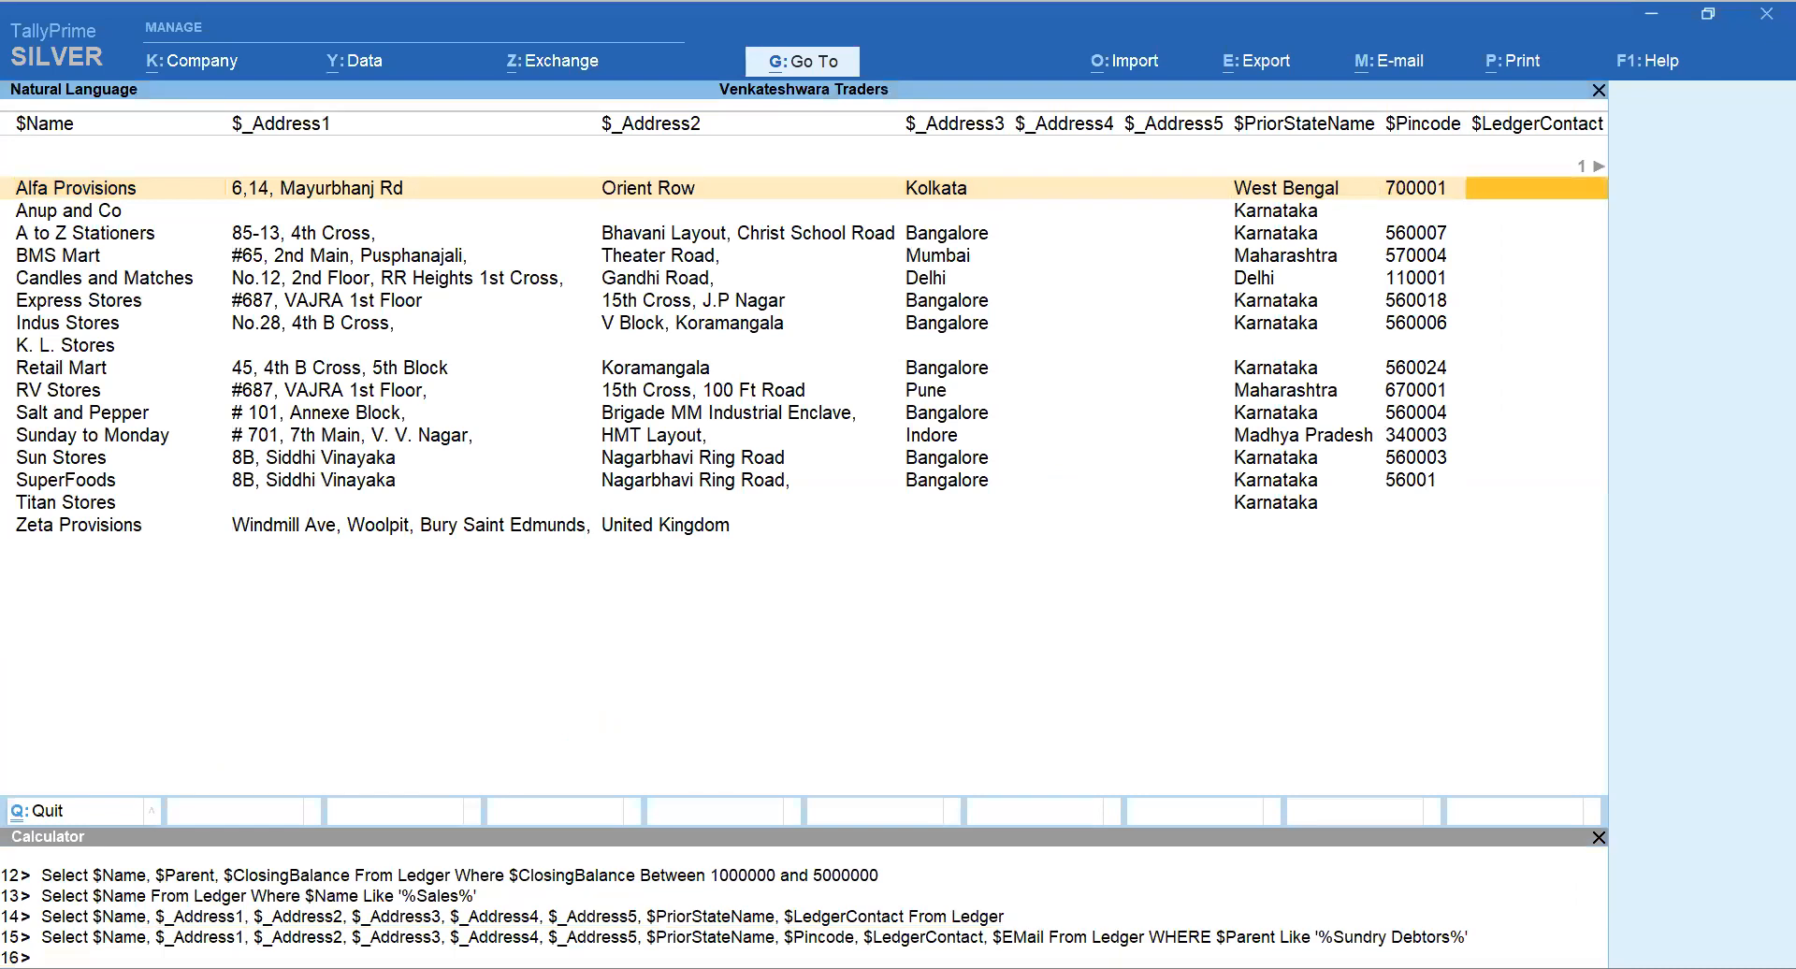
pyautogui.press('Right')
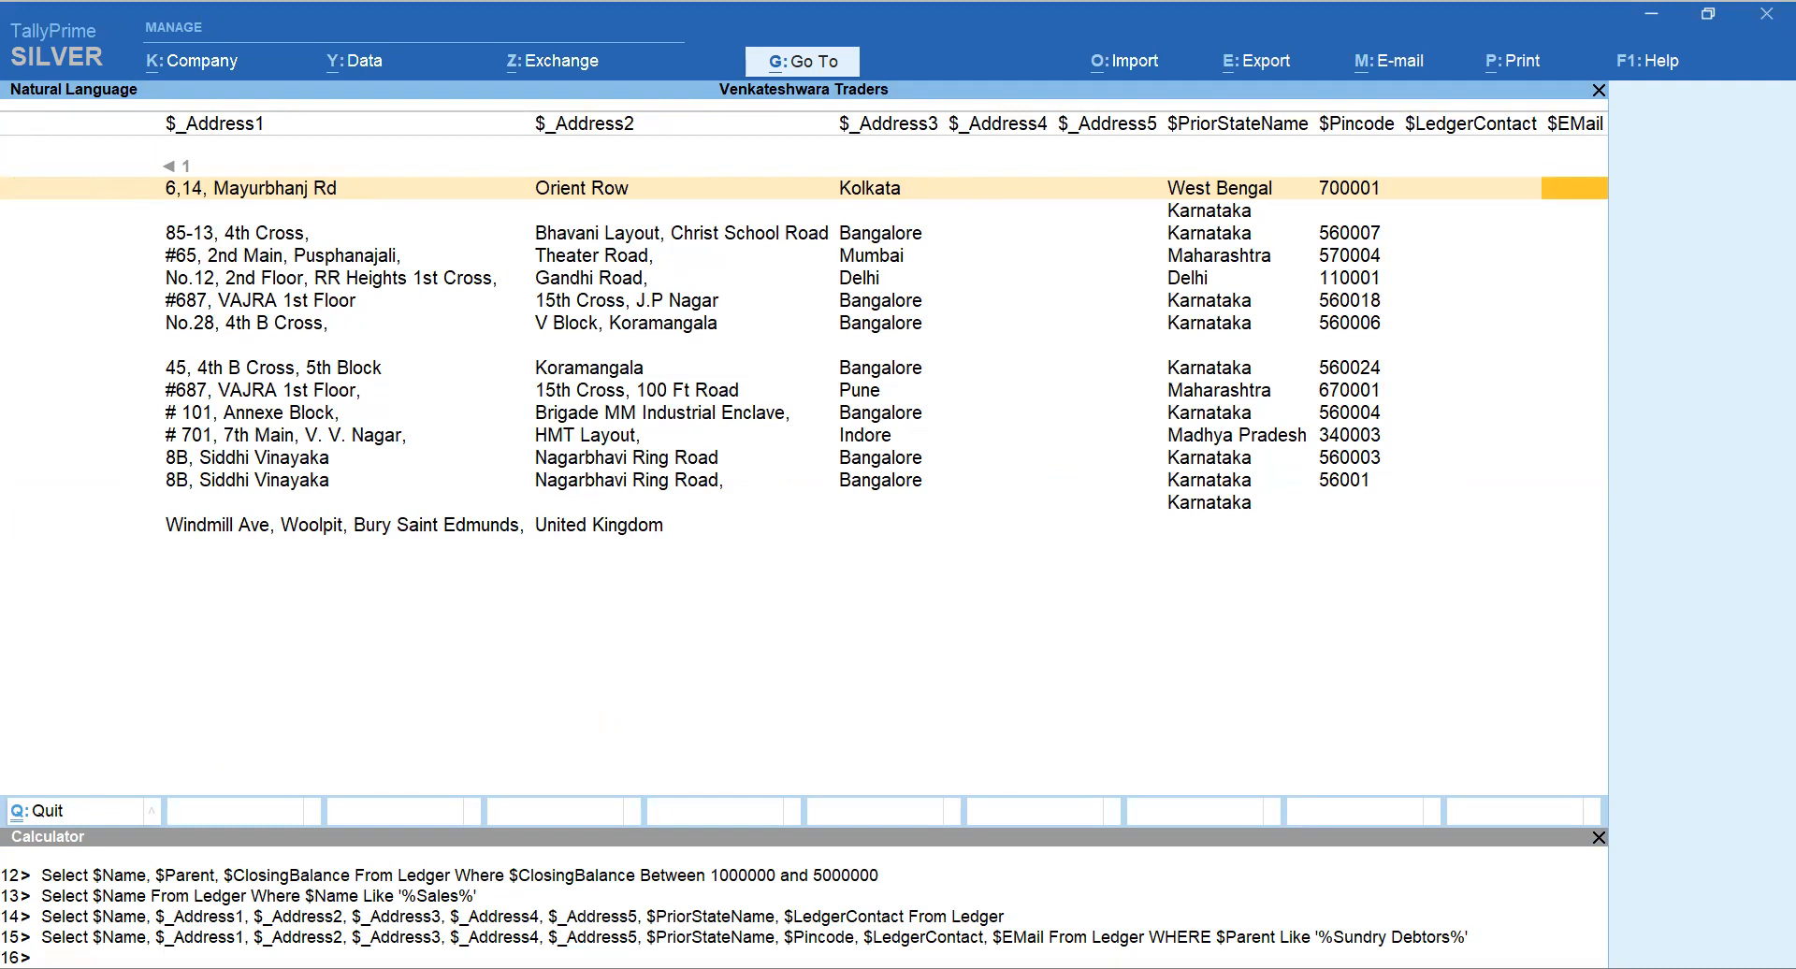
pyautogui.press('Left')
pyautogui.press('Left')
pyautogui.press('Left')
pyautogui.press('Left')
pyautogui.press('Left')
pyautogui.press('Left')
pyautogui.press('Left')
pyautogui.press('Left')
pyautogui.press('Left')
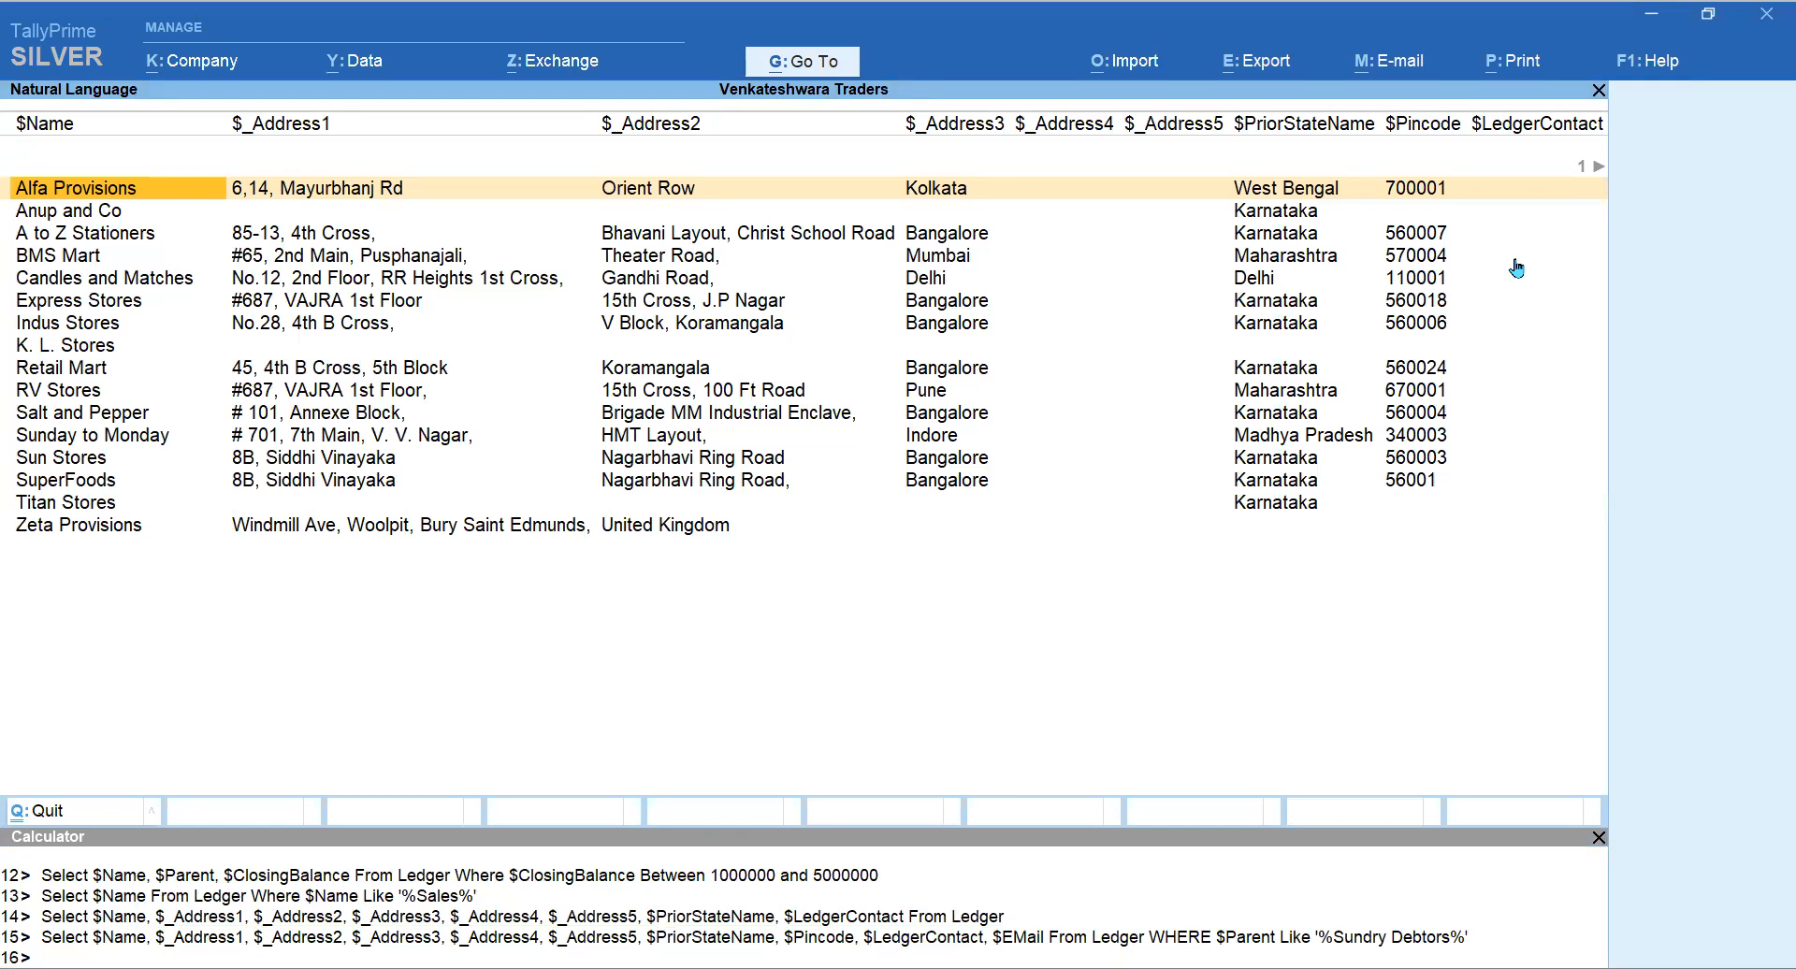
# Step: Review the available file formats and export the current Sundry Debtors query result as Excel (Spreadsheet) to the local drive with file name Tally.xlsx
pyautogui.hotkey('alt', 'e')
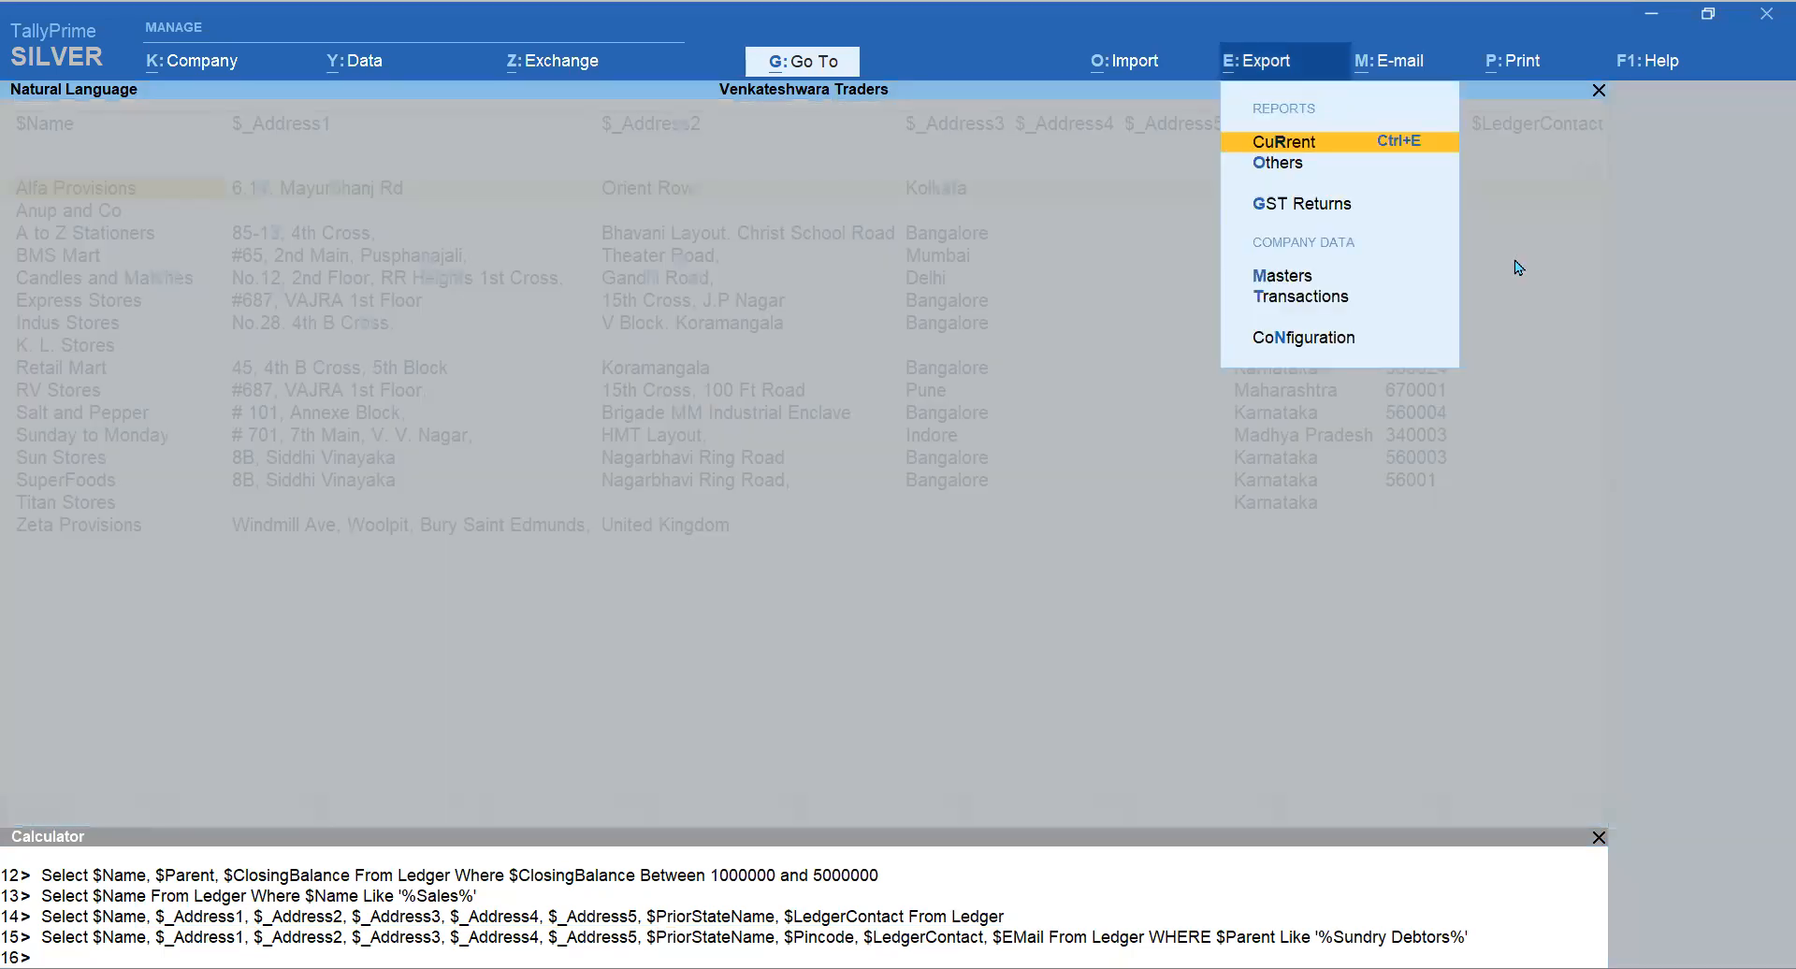
pyautogui.press('Return')
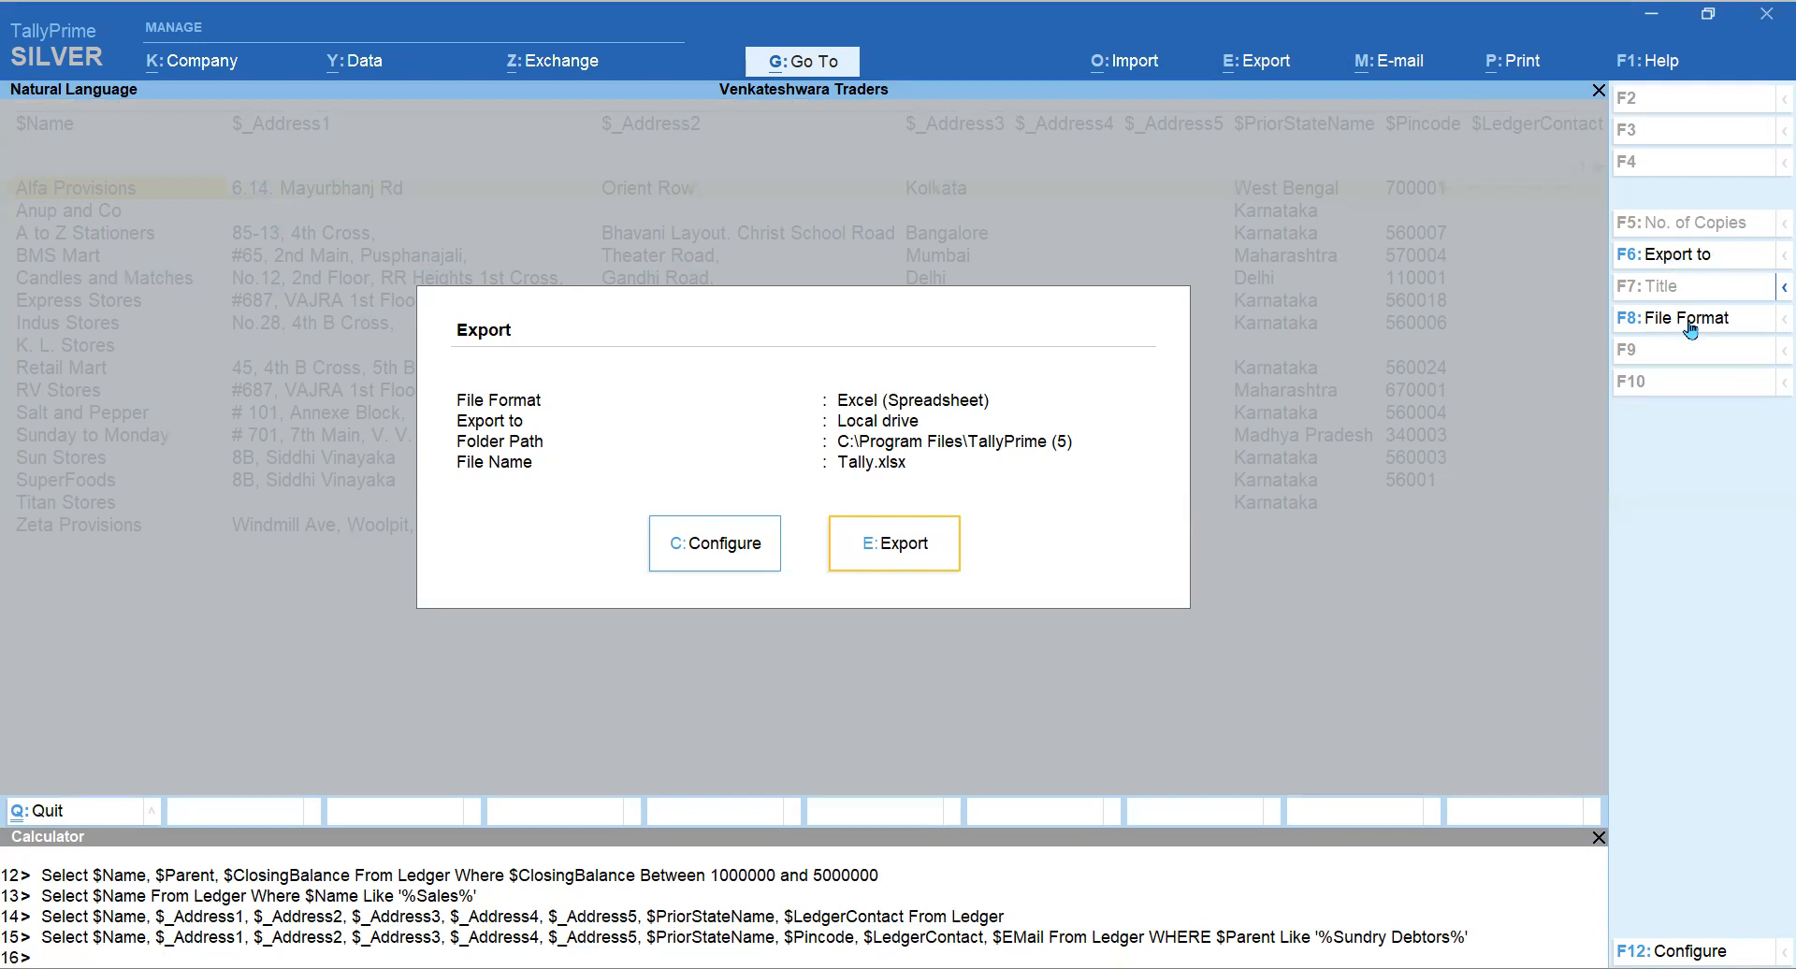
pyautogui.click(1649, 318)
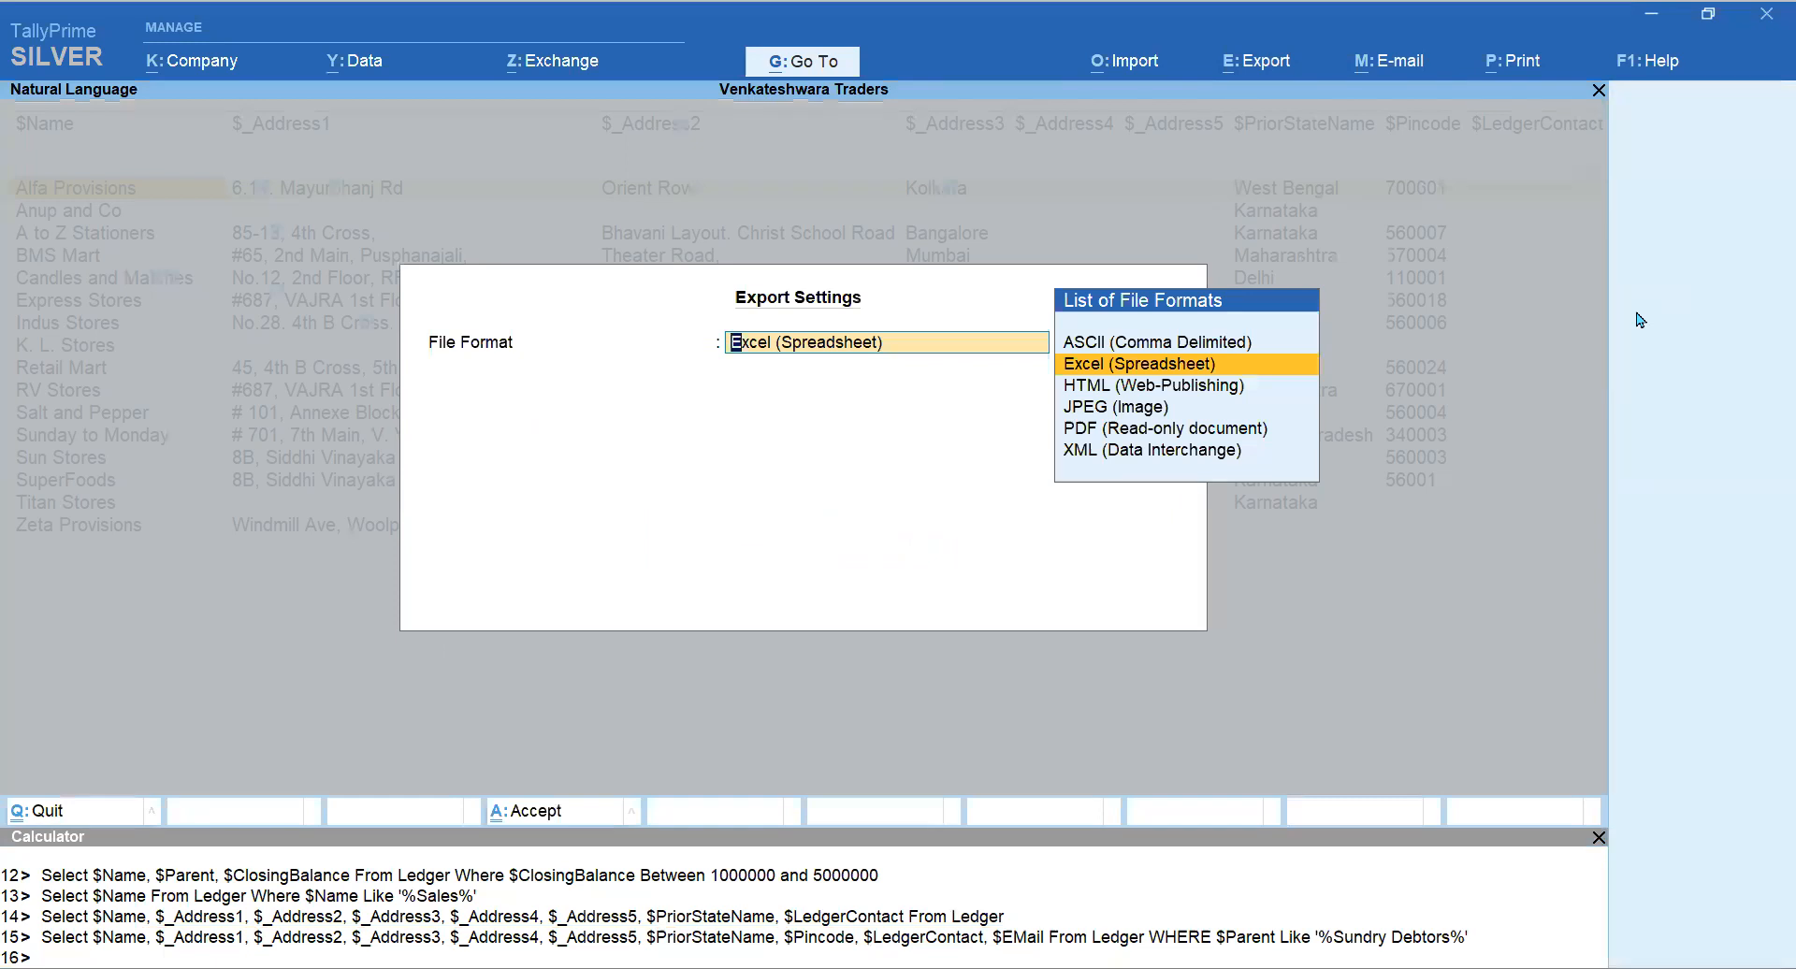
pyautogui.press('Down')
pyautogui.press('Down')
pyautogui.press('Down')
pyautogui.press('Down')
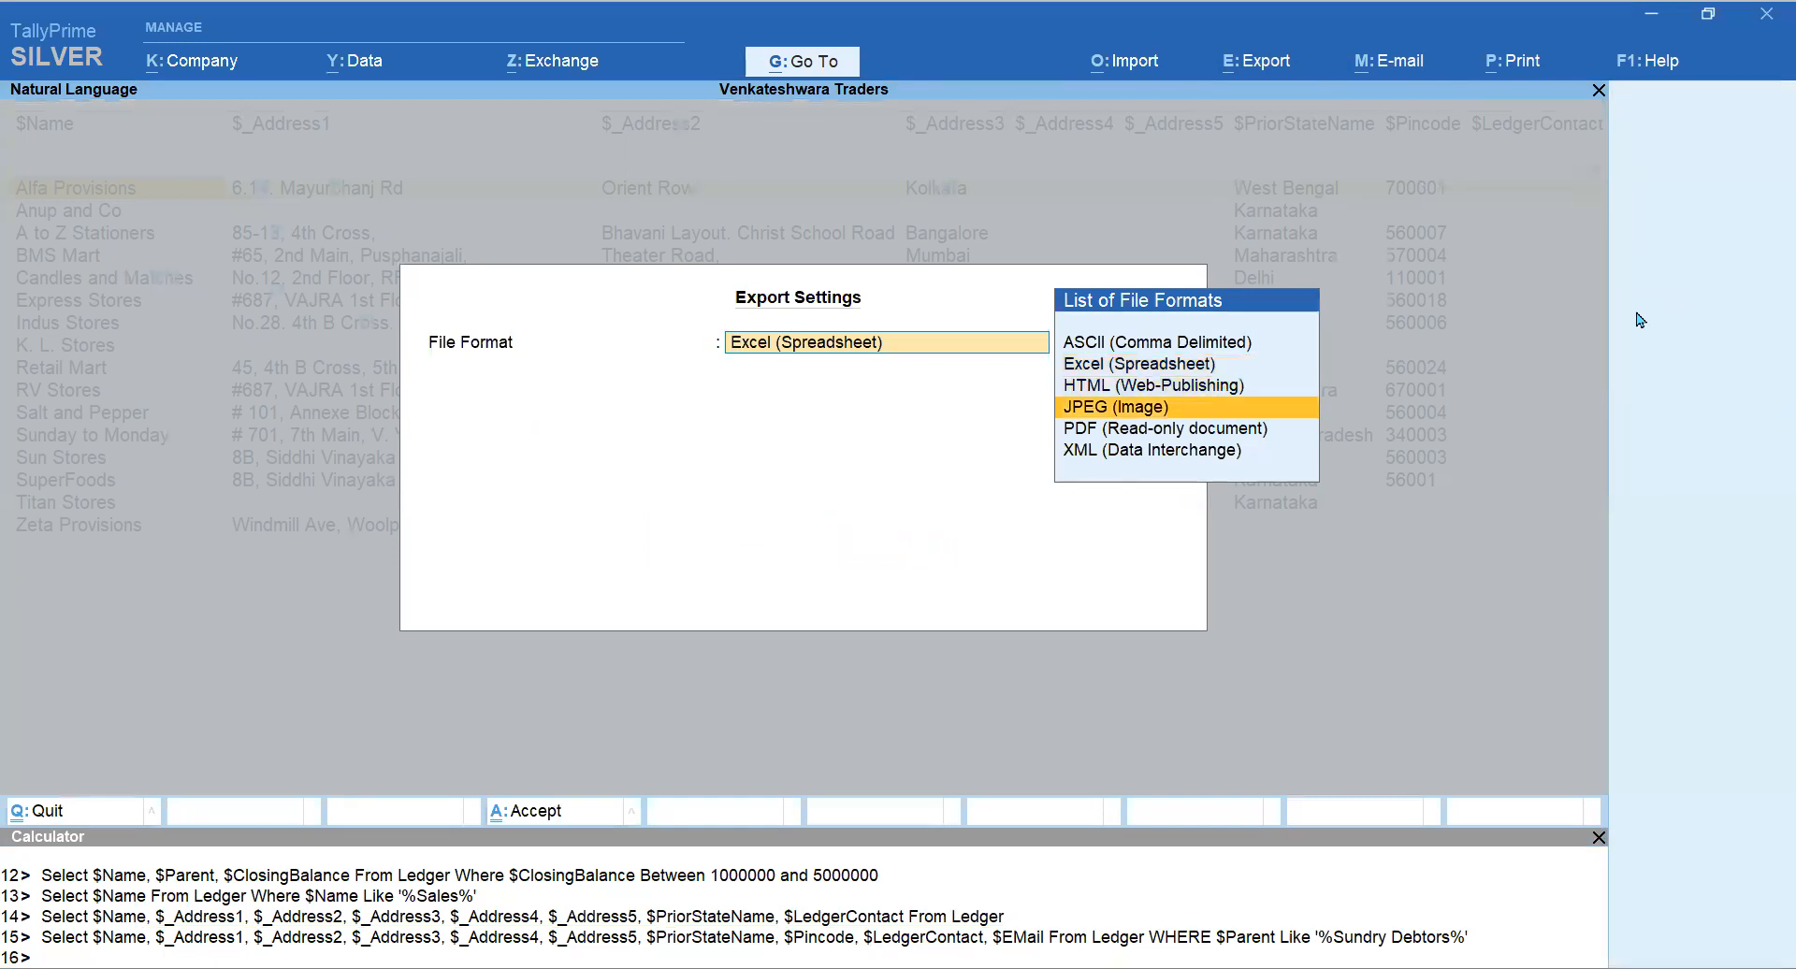
pyautogui.press('Up')
pyautogui.press('Up')
pyautogui.press('Up')
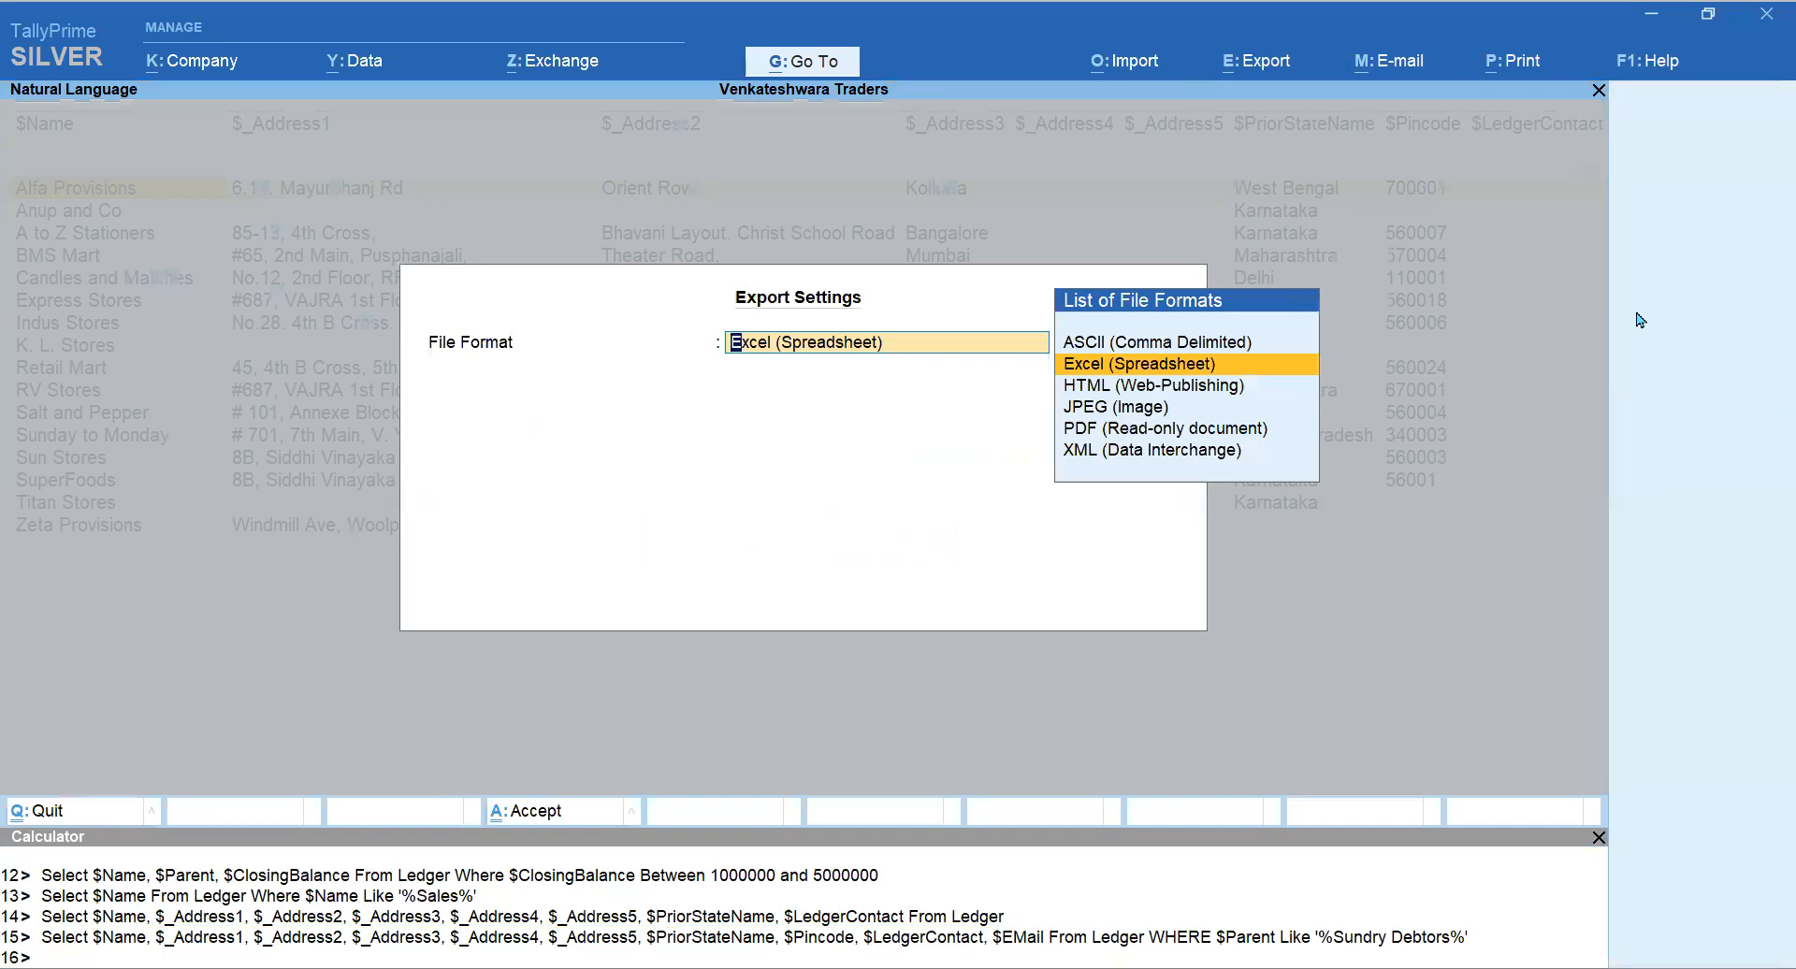
pyautogui.press('Return')
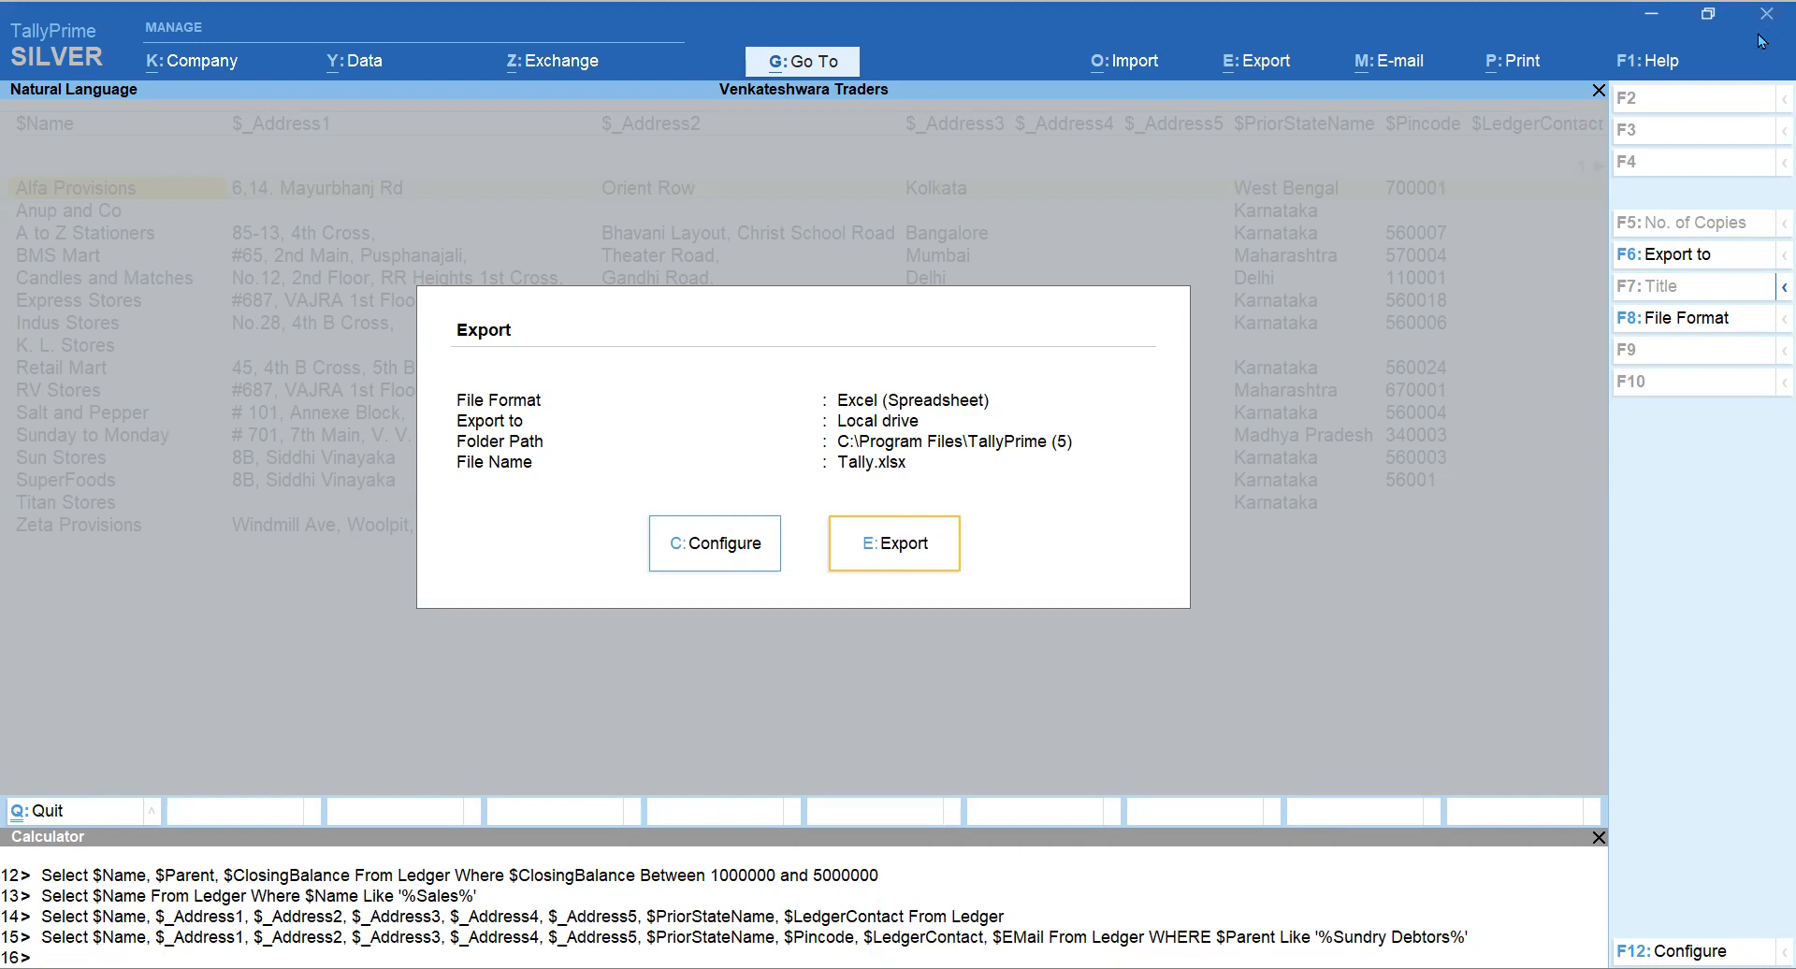
pyautogui.press('Return')
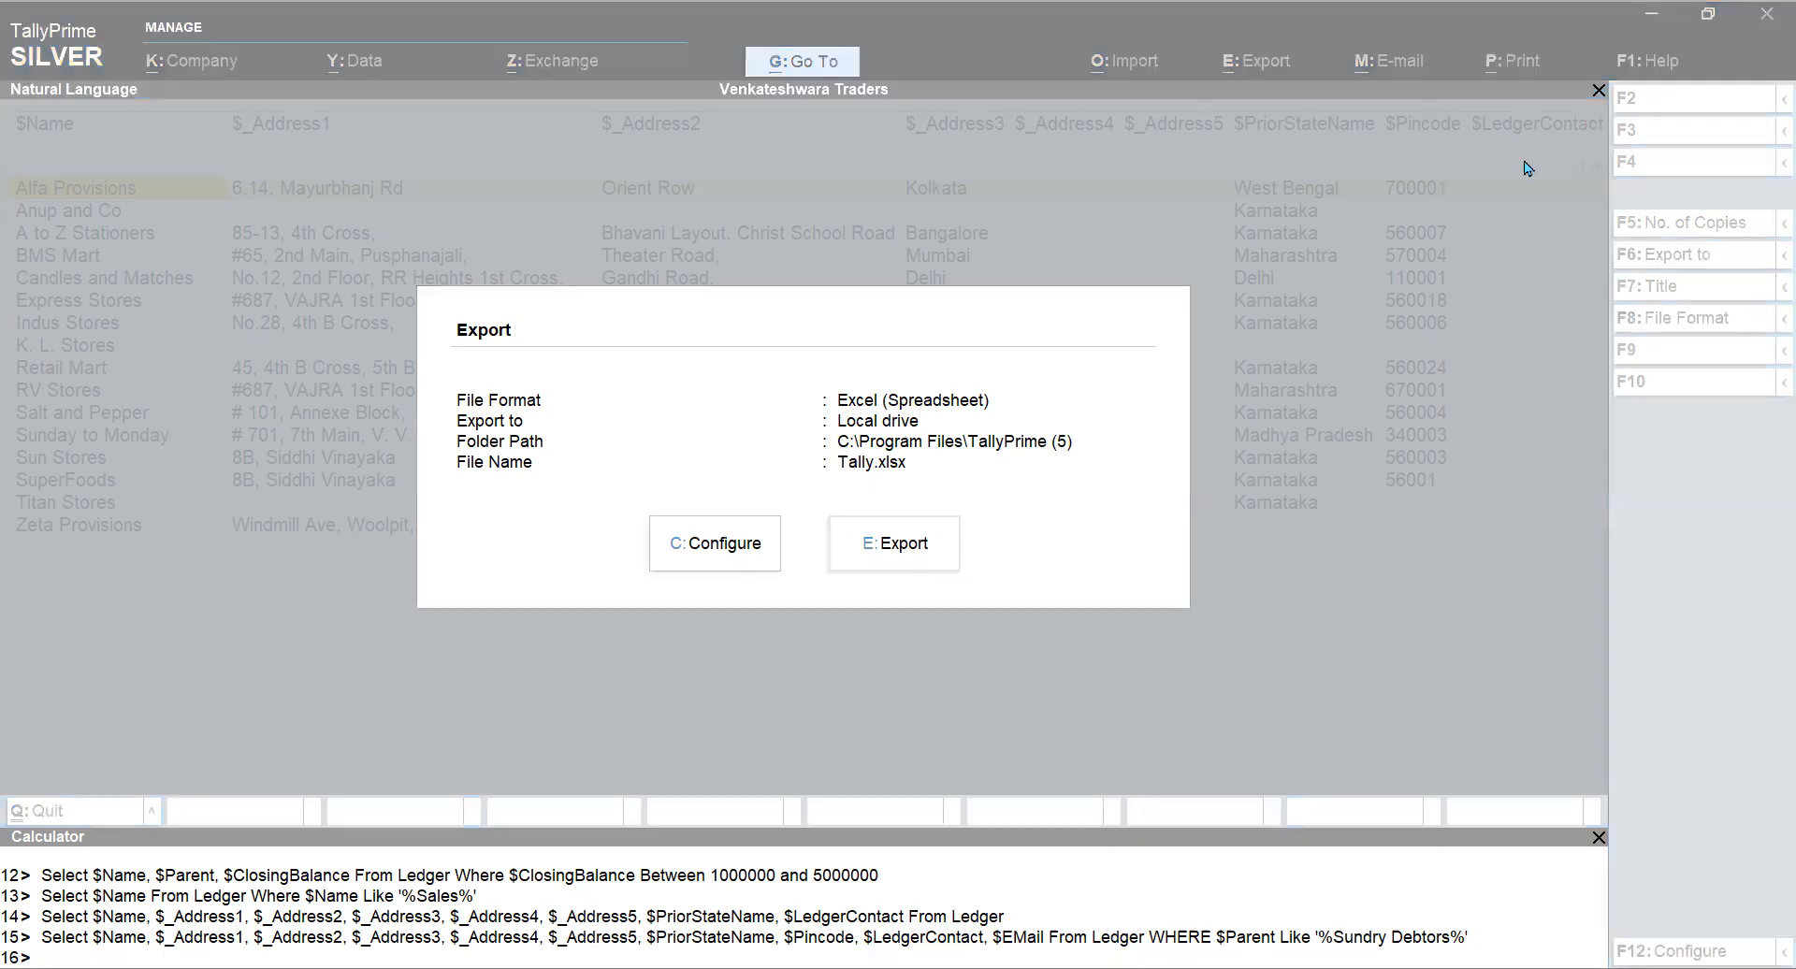